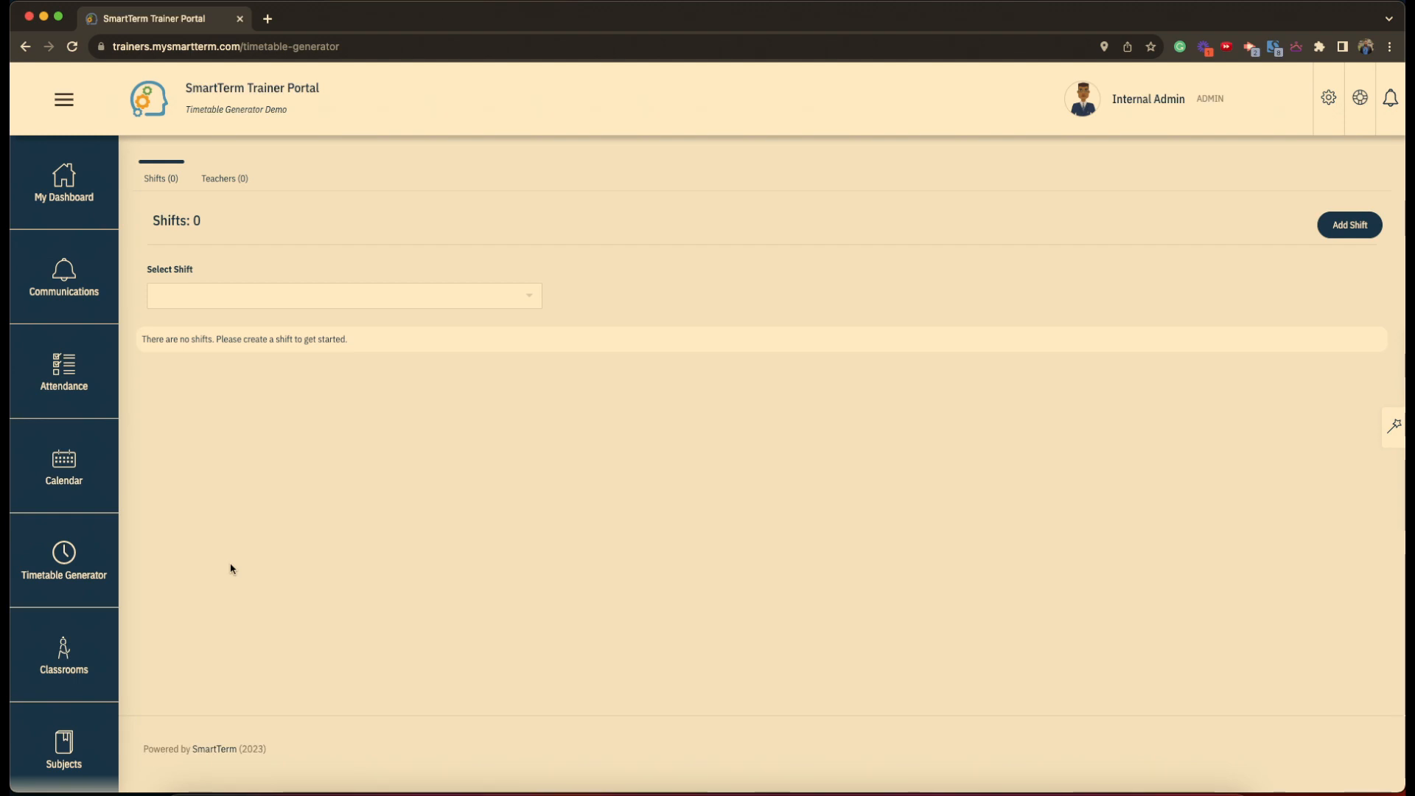
# - Open the Timetable Generator and create a shift named General
pyautogui.click(73, 590)
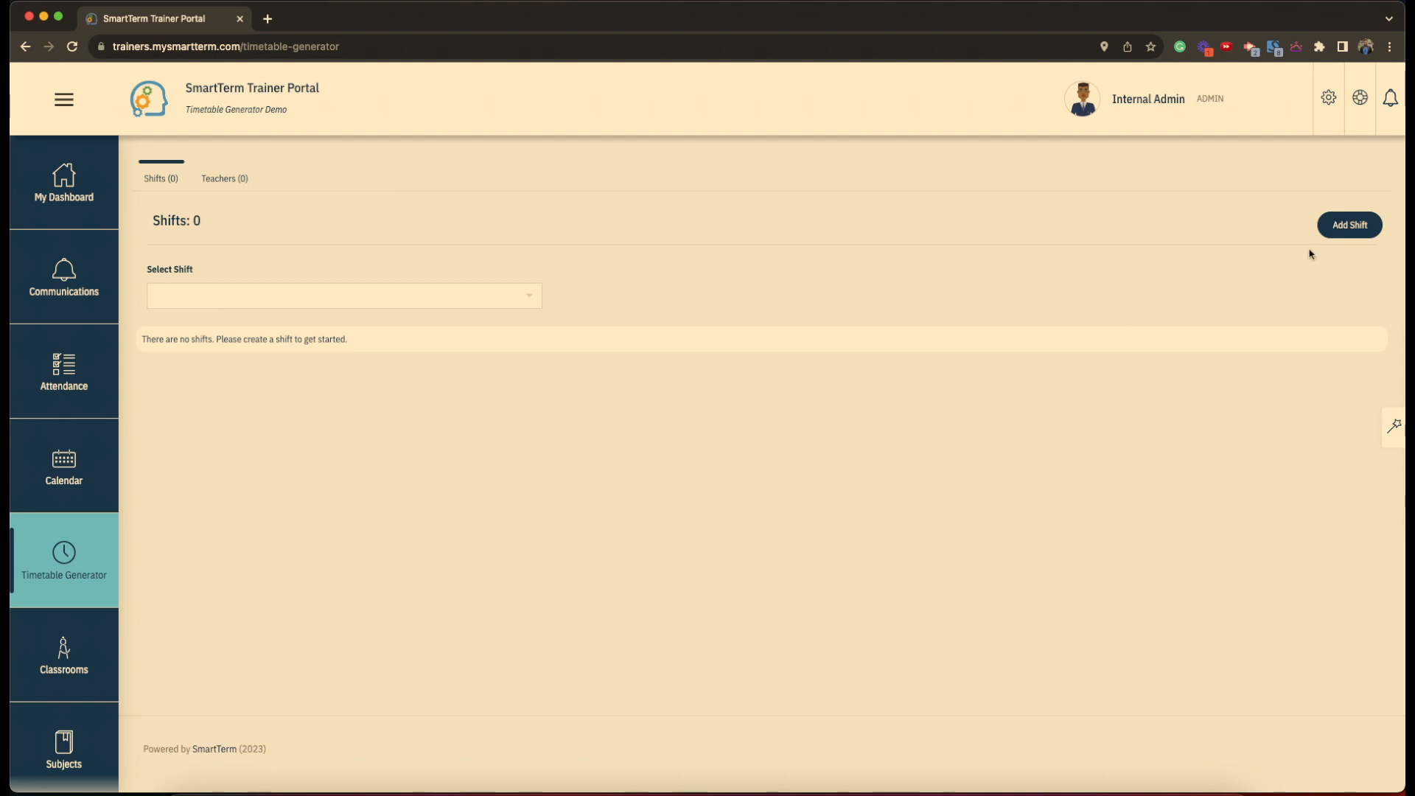
pyautogui.click(1350, 230)
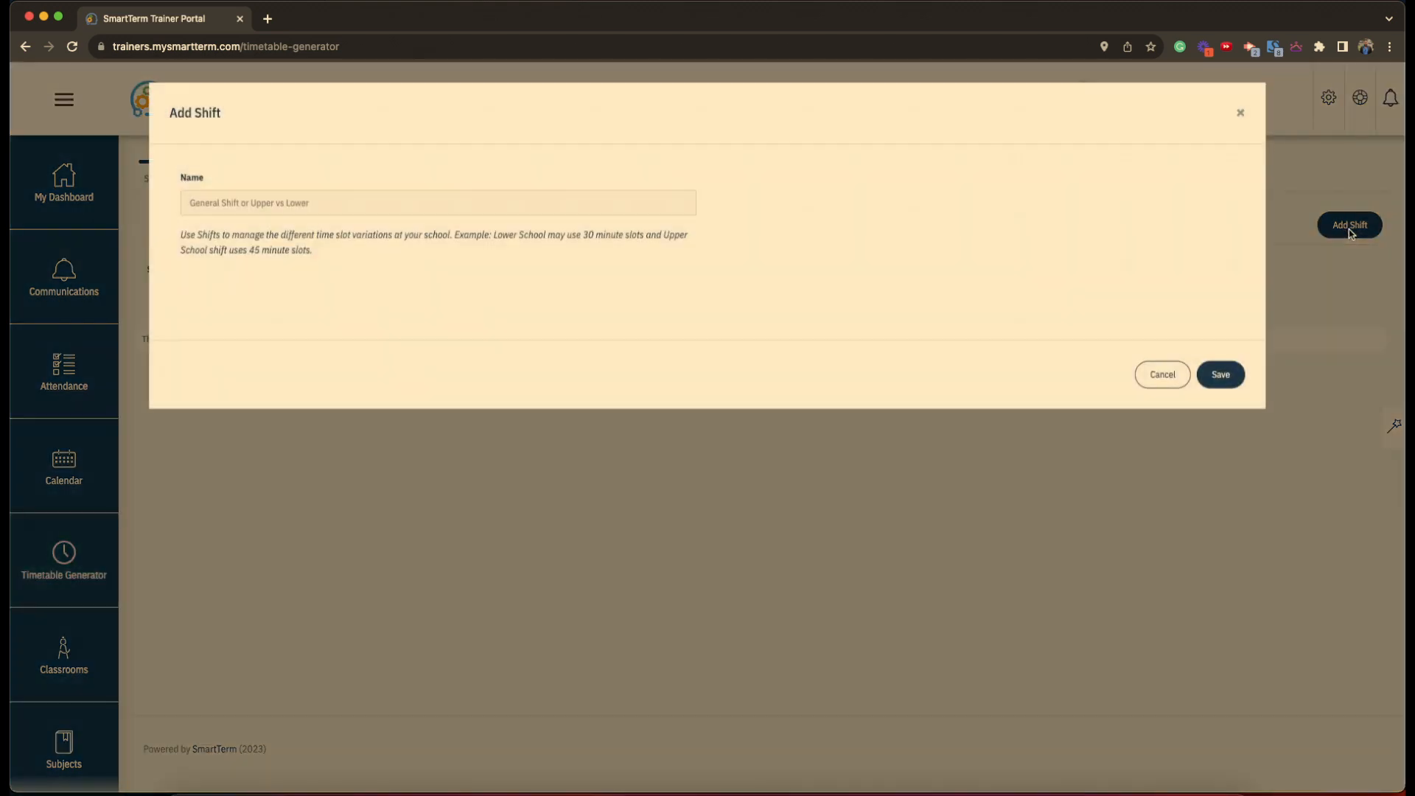
pyautogui.click(293, 205)
pyautogui.write('General')
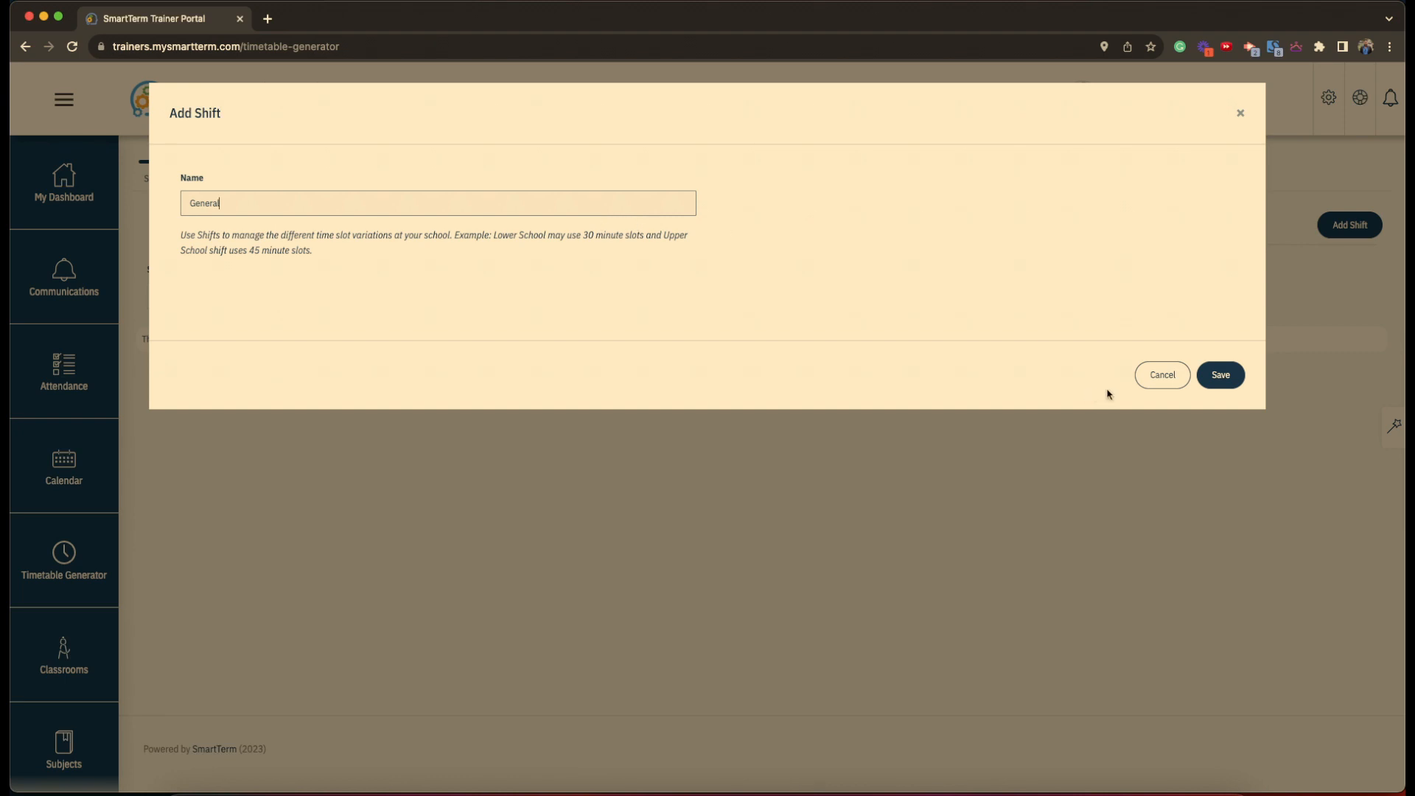
pyautogui.click(1224, 376)
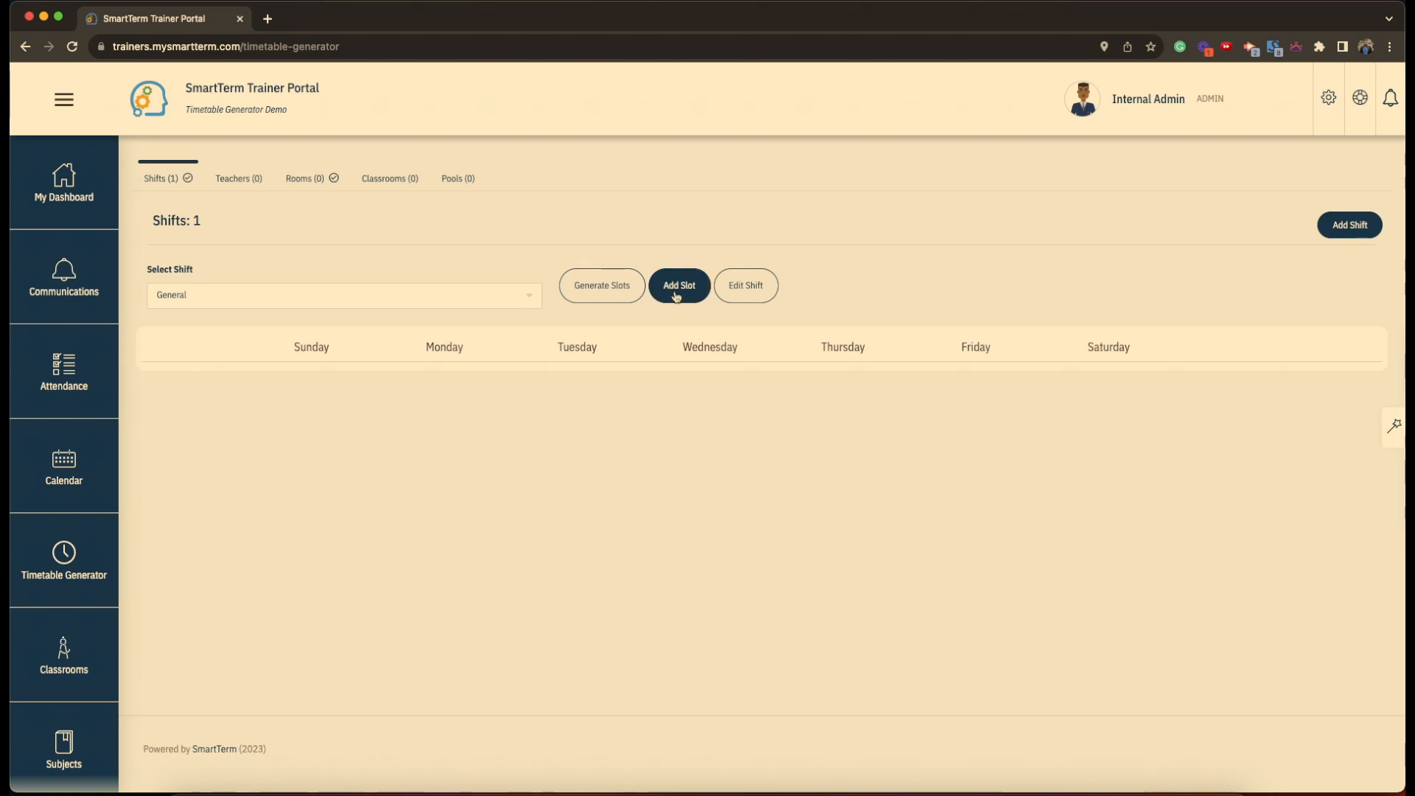
# - Generate seven hourly weekday slots, 08:00 AM to 03:00 PM, and review the grid
pyautogui.click(604, 297)
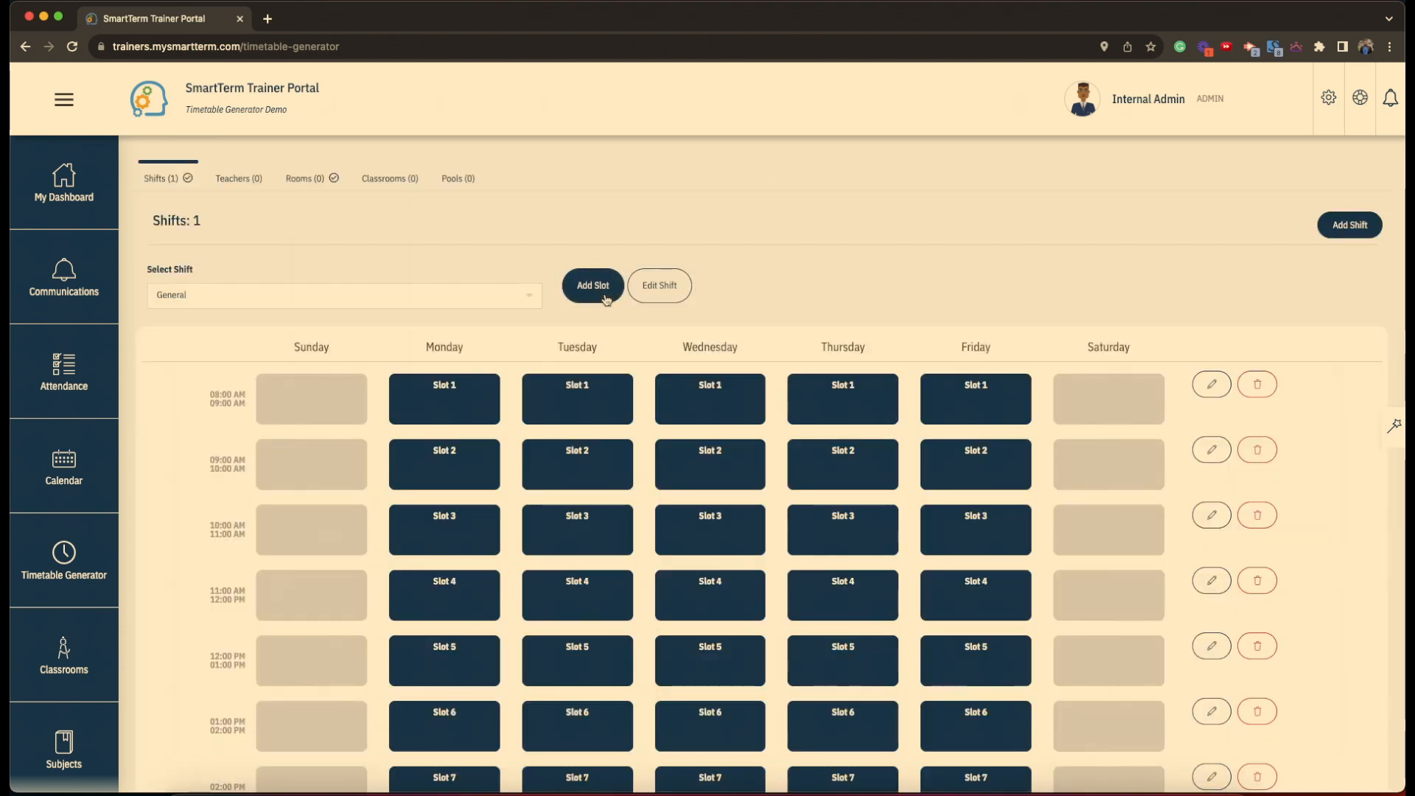
pyautogui.scroll(-3, 467, 531)
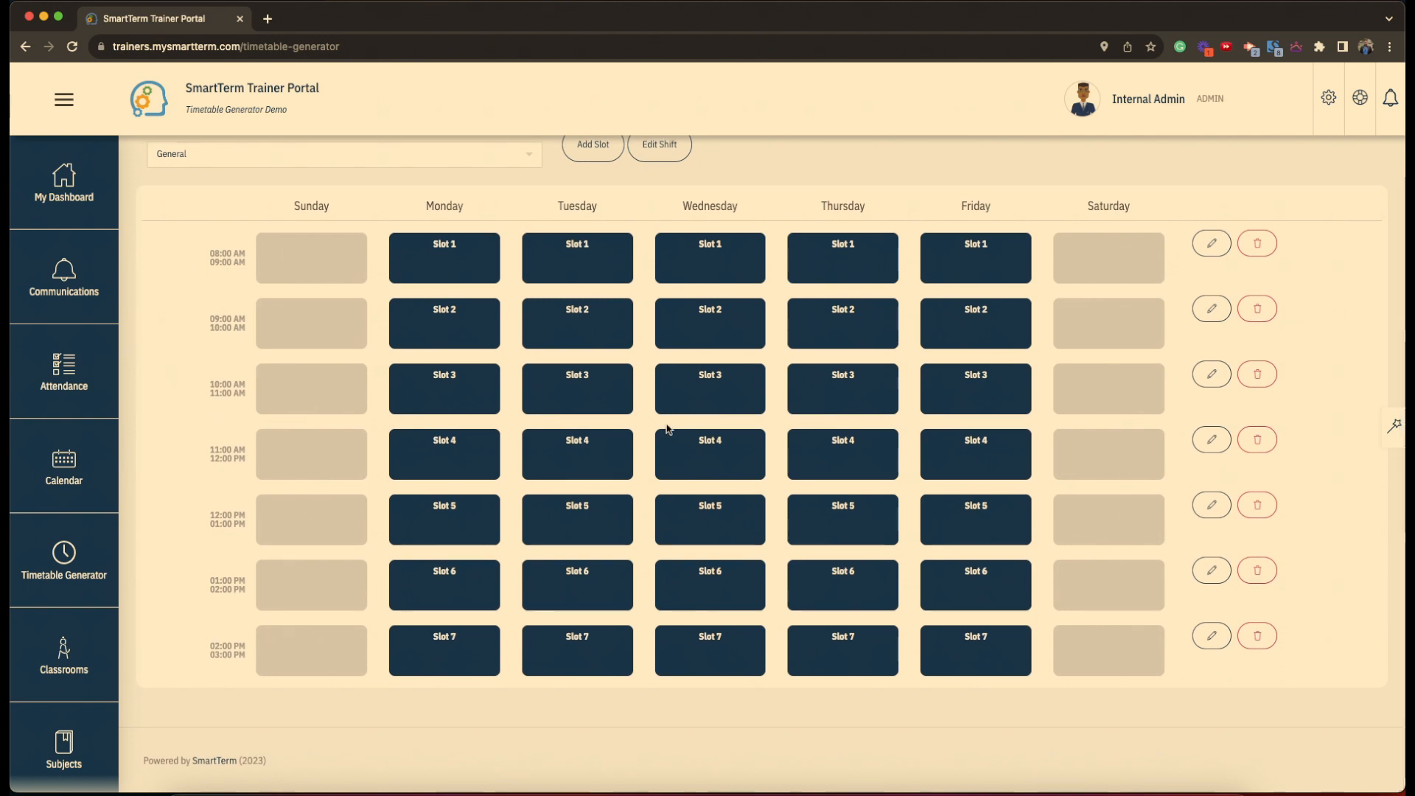
pyautogui.scroll(2, 531, 528)
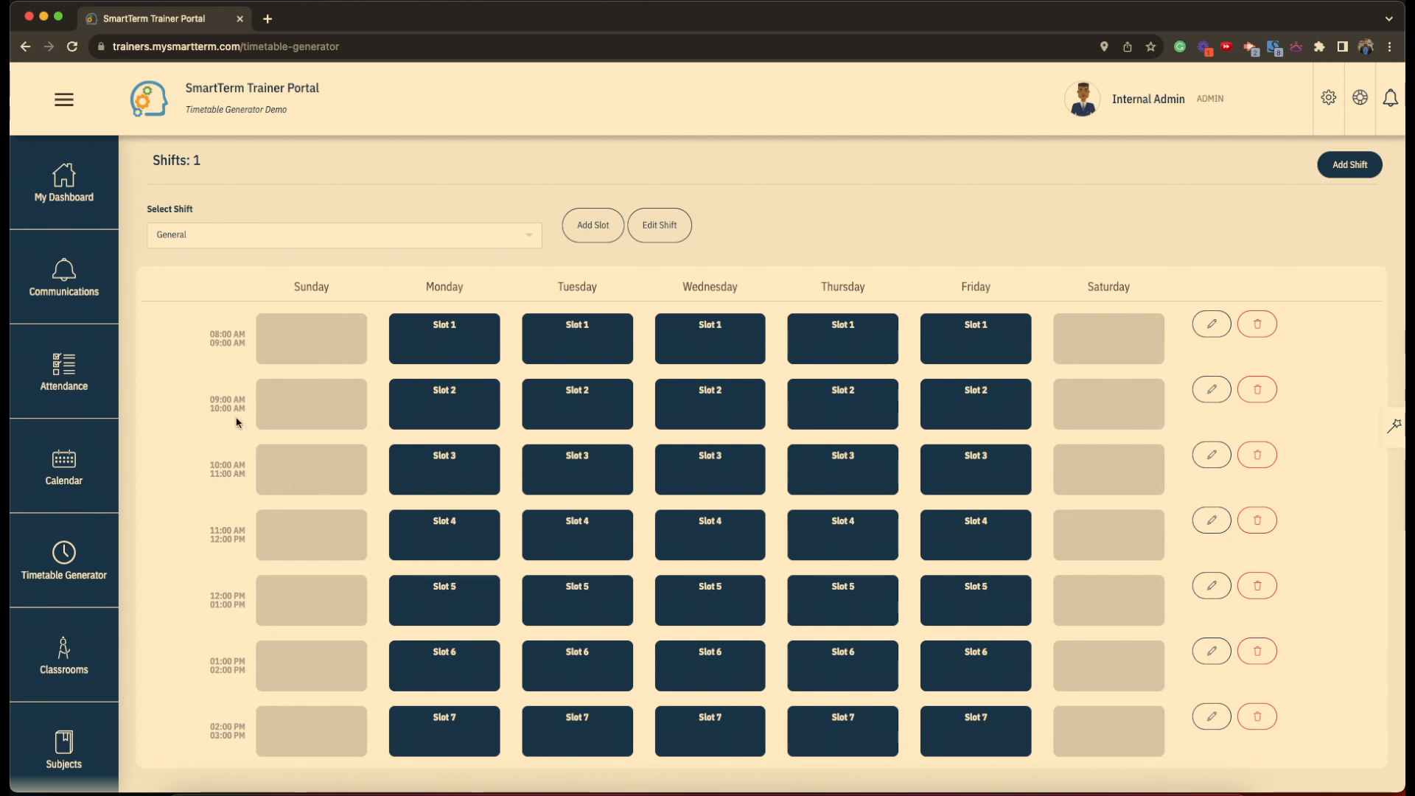
pyautogui.scroll(-2, 232, 417)
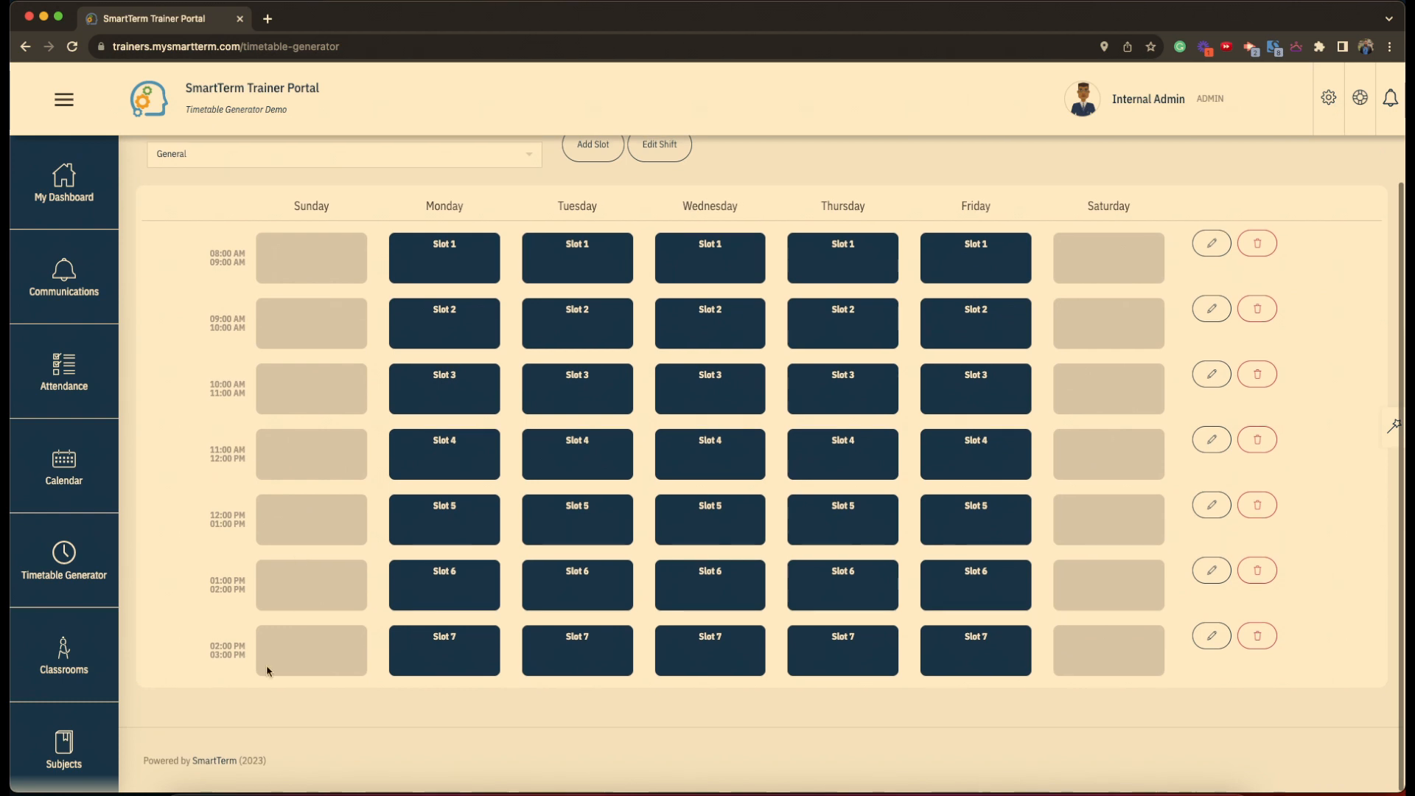
pyautogui.scroll(3, 301, 669)
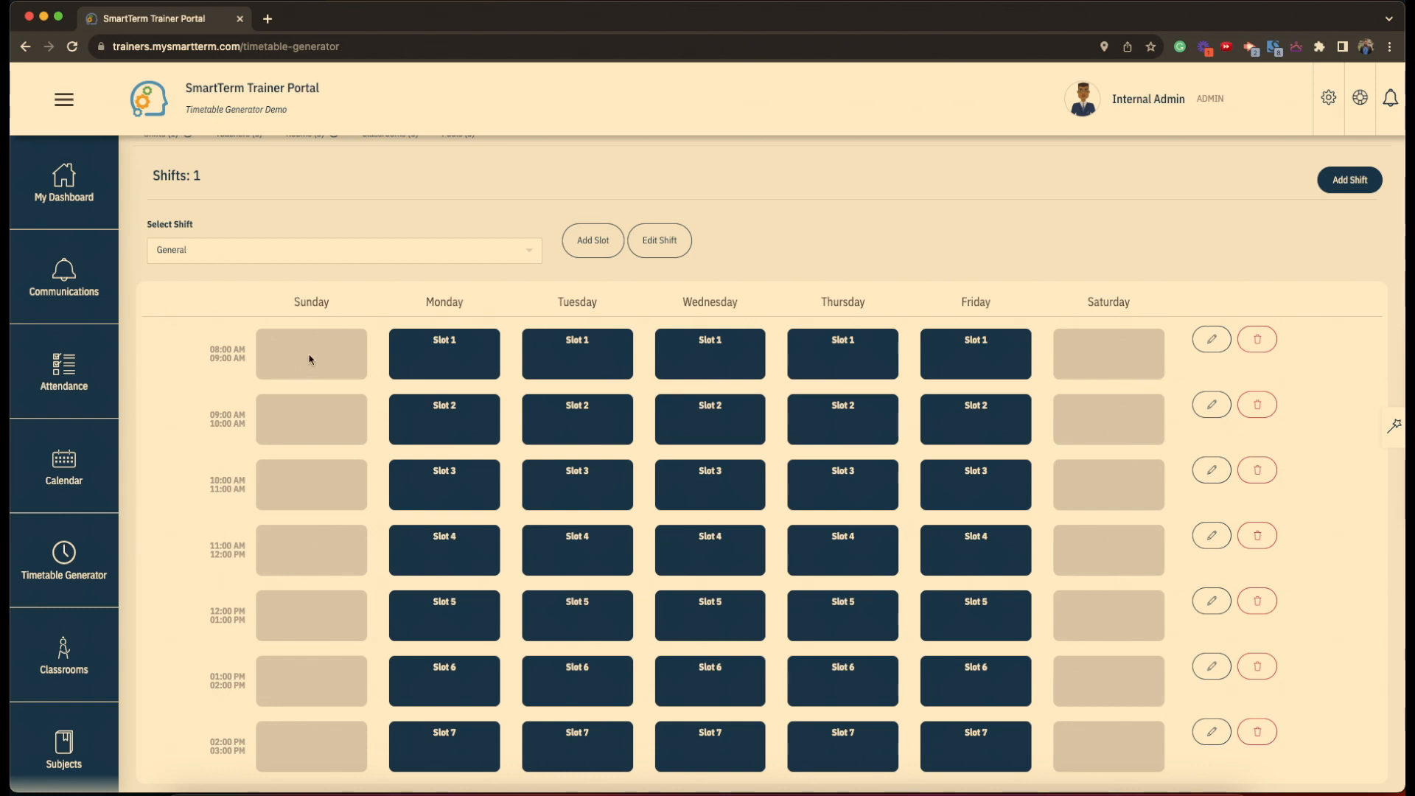
# - Start a new slot named Morning Devotion assigned to the General shift
pyautogui.click(590, 252)
pyautogui.click(334, 194)
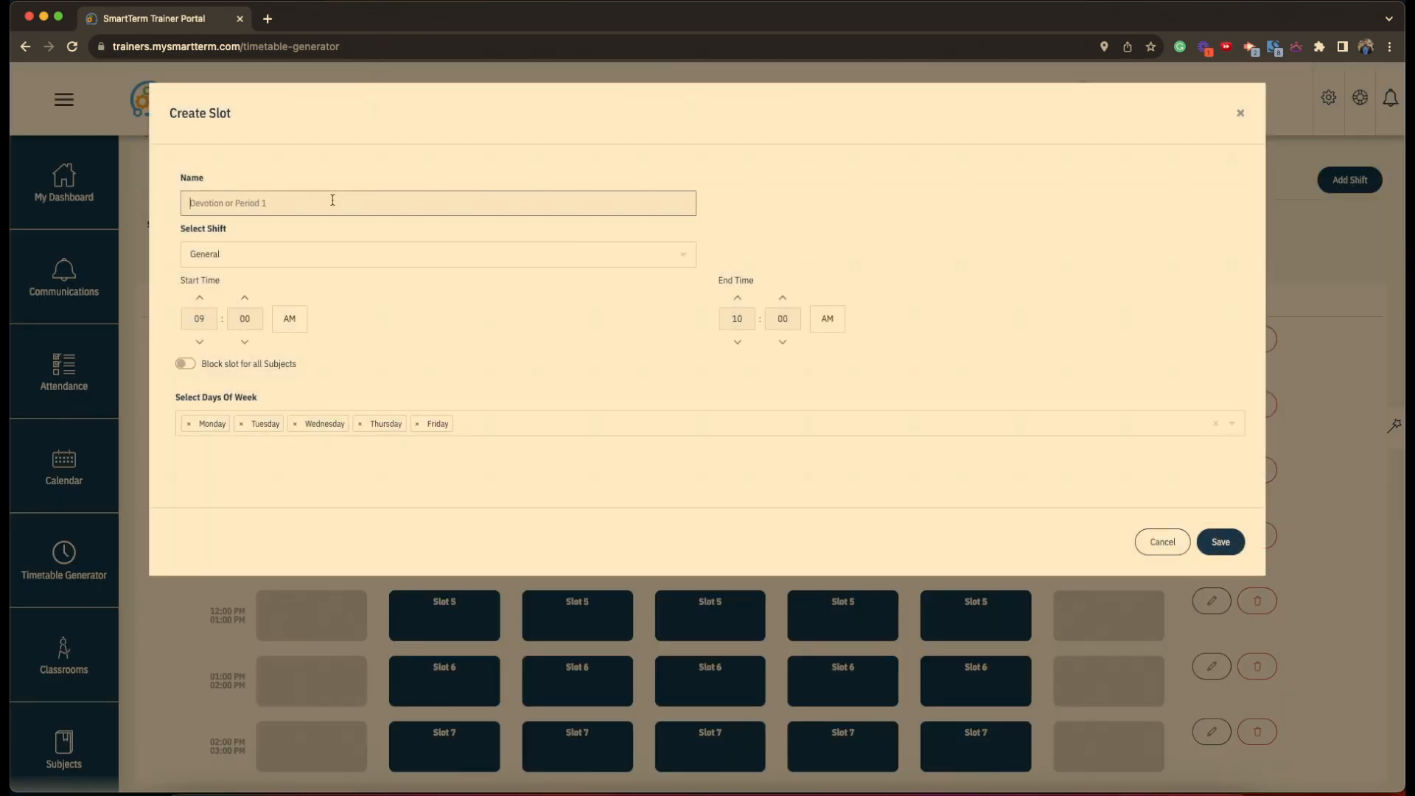
pyautogui.write('Morning Devotion')
pyautogui.click(231, 259)
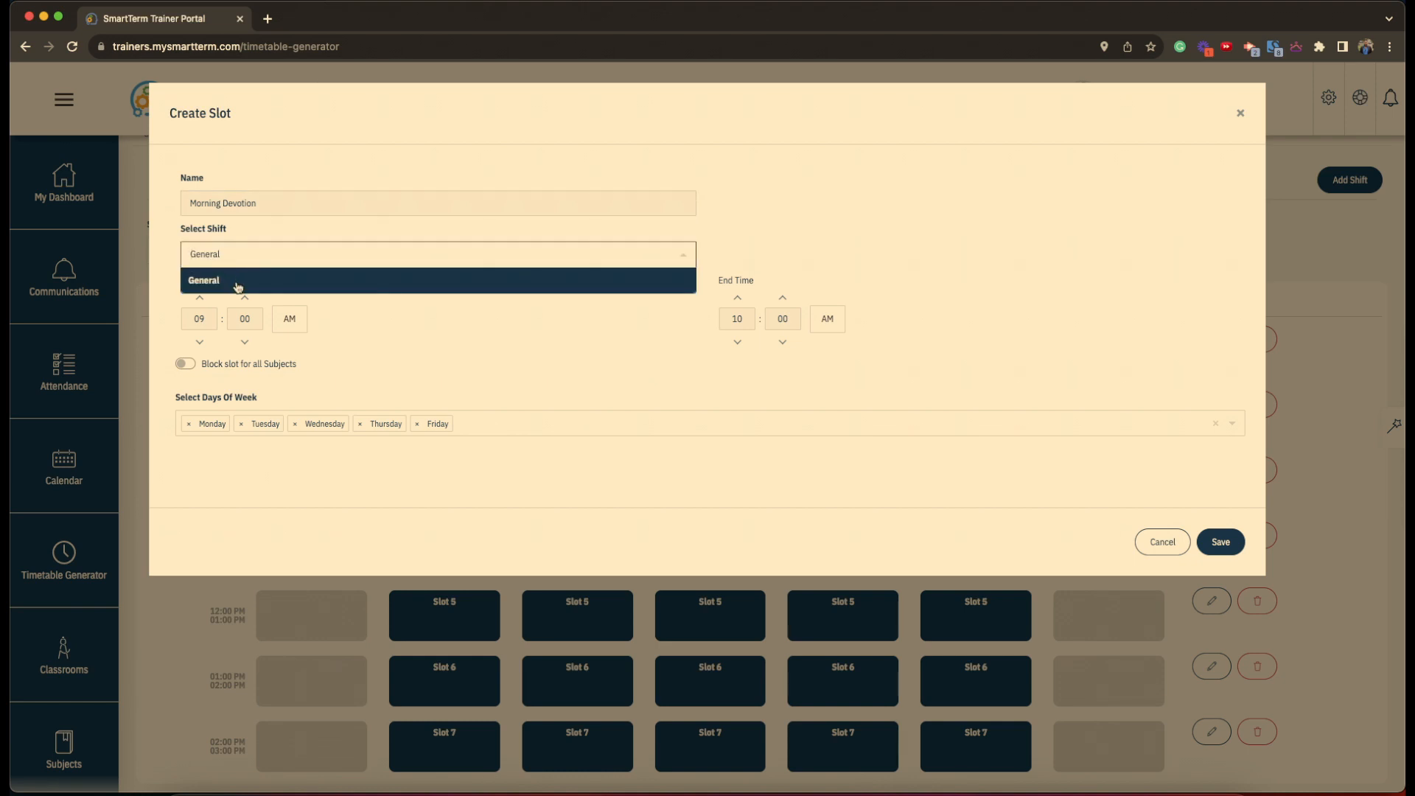
pyautogui.click(237, 283)
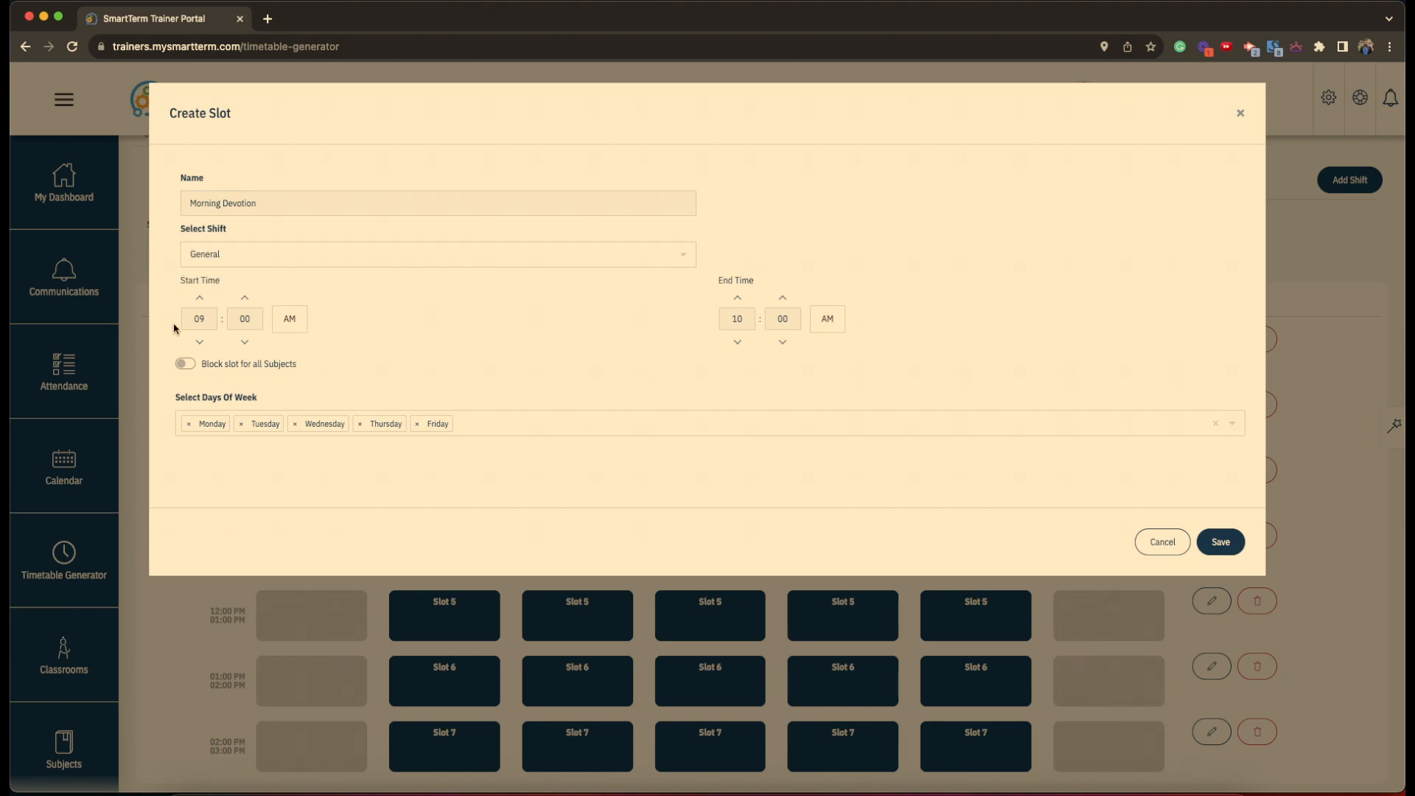
# - Set it to 07:30–08:00 AM, blocked for all subjects, Monday–Friday, and save
pyautogui.click(201, 319)
pyautogui.click(245, 317)
pyautogui.write('00')
pyautogui.click(737, 319)
pyautogui.write('1')
pyautogui.click(524, 387)
pyautogui.click(187, 366)
pyautogui.click(416, 425)
pyautogui.click(451, 438)
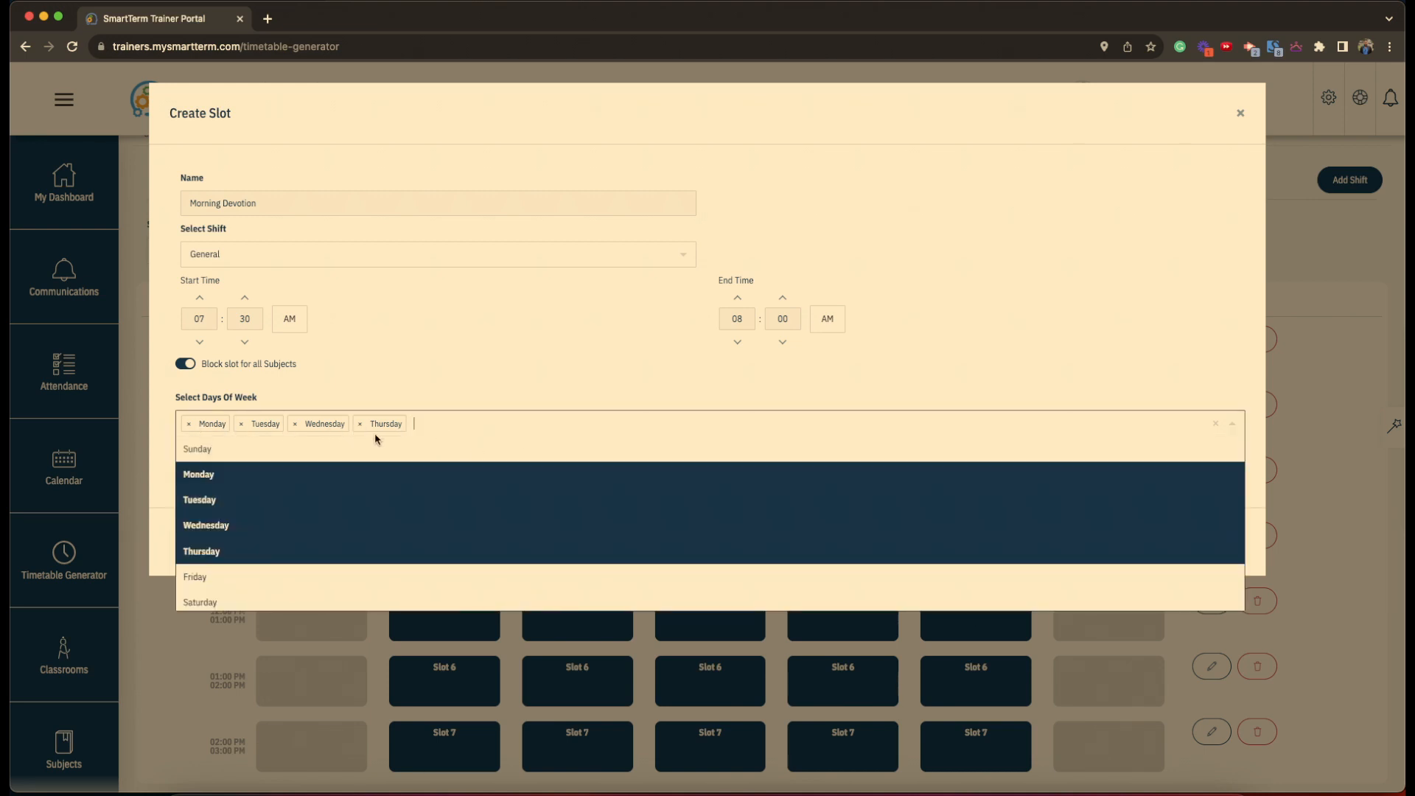
pyautogui.click(286, 571)
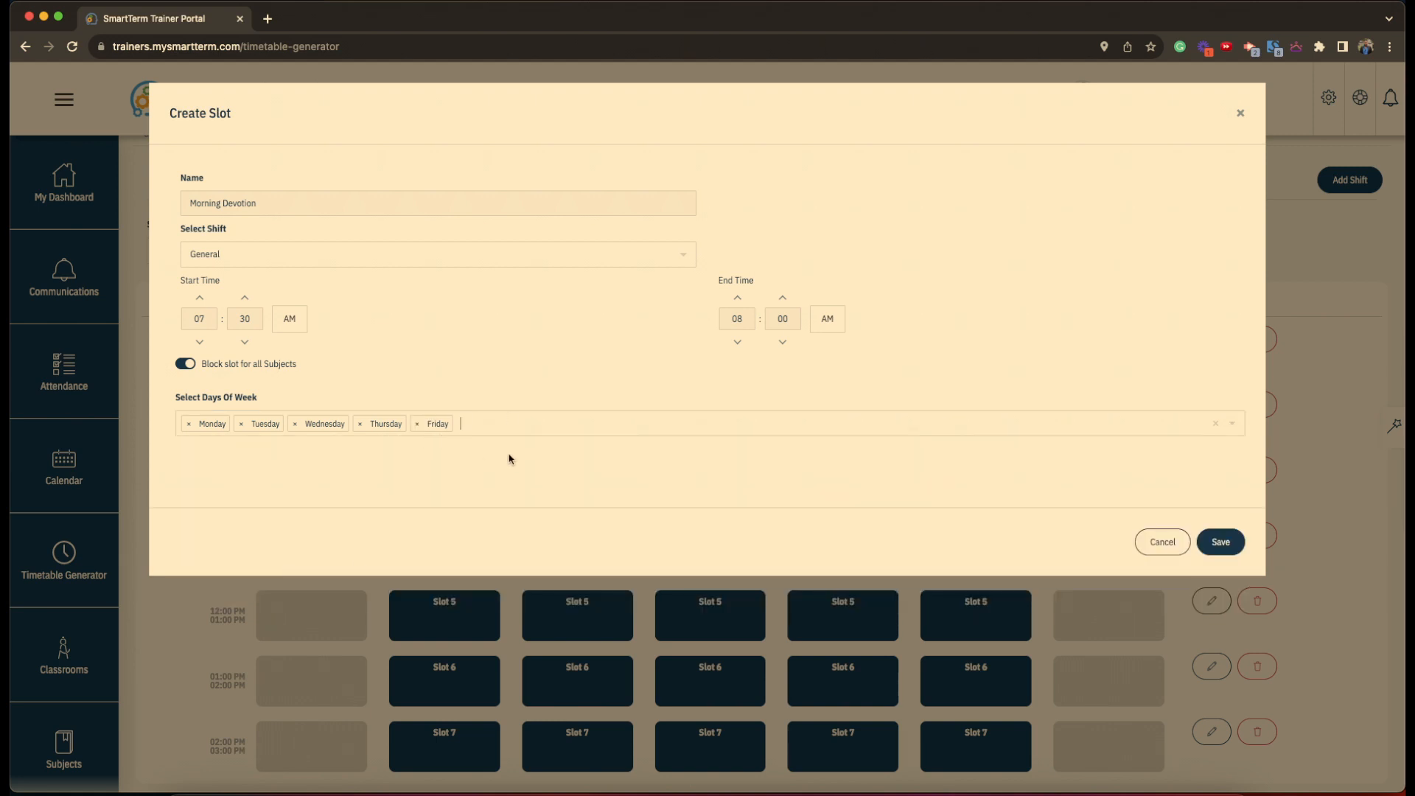
pyautogui.click(1221, 542)
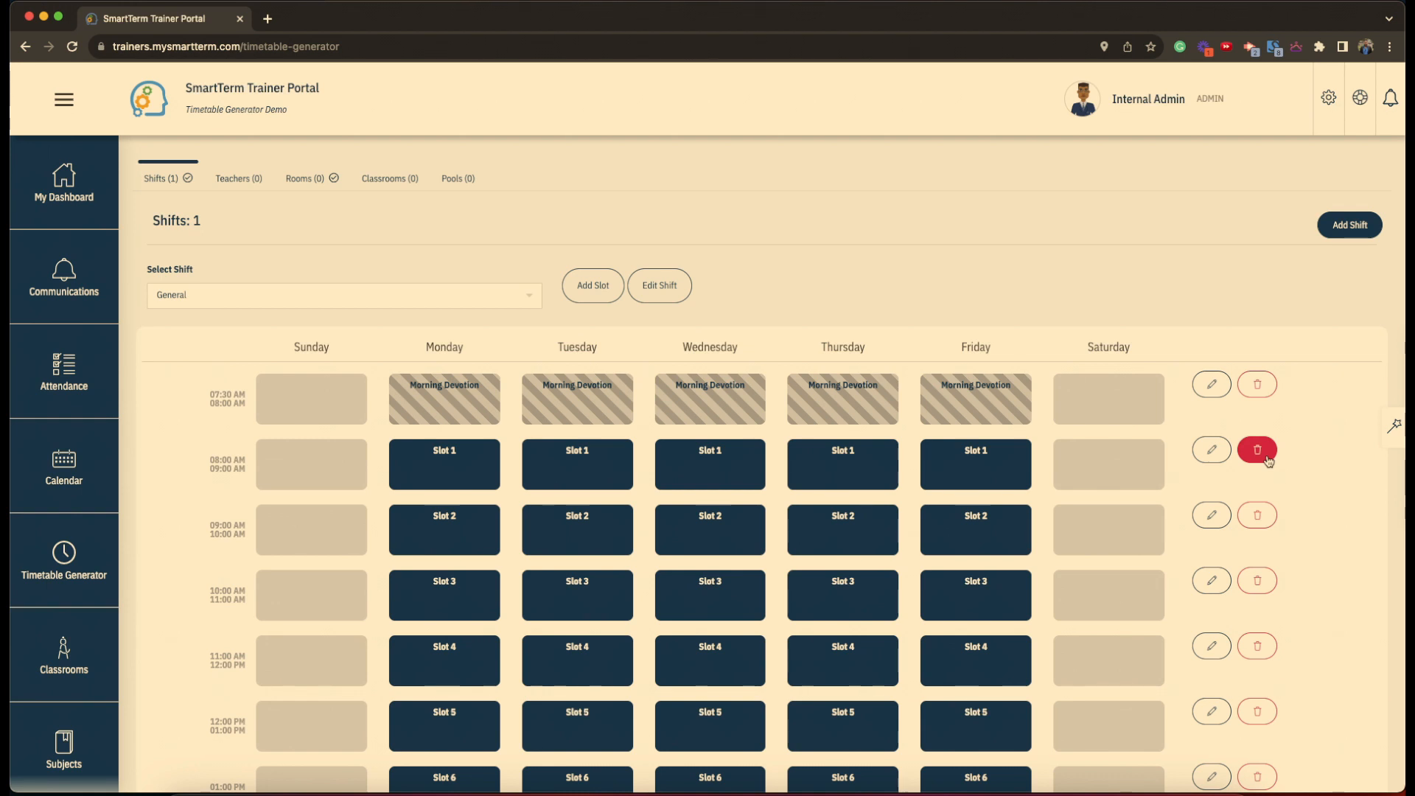
# - Change Slot 1's end time from 09:00 to 08:45 AM and save
pyautogui.click(1211, 451)
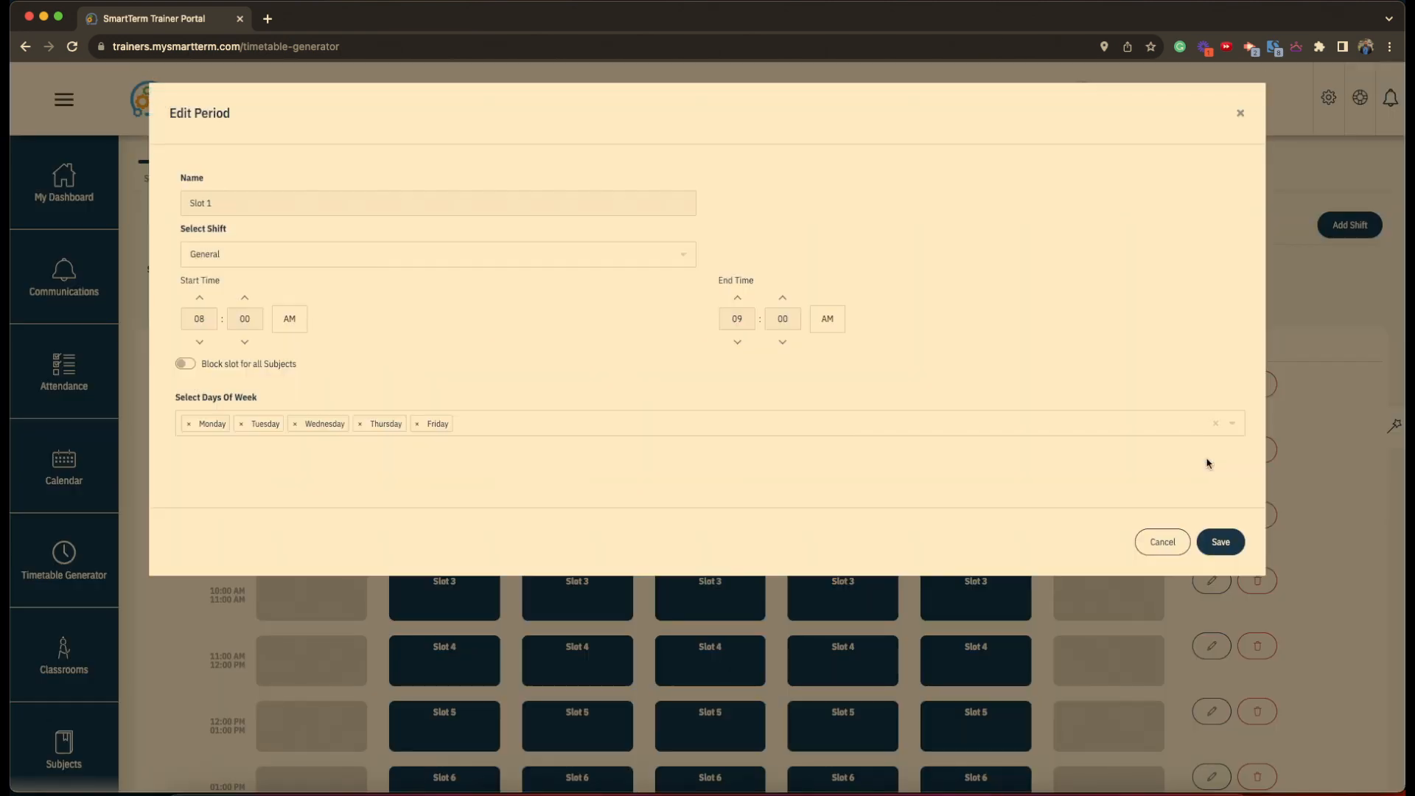
pyautogui.click(741, 324)
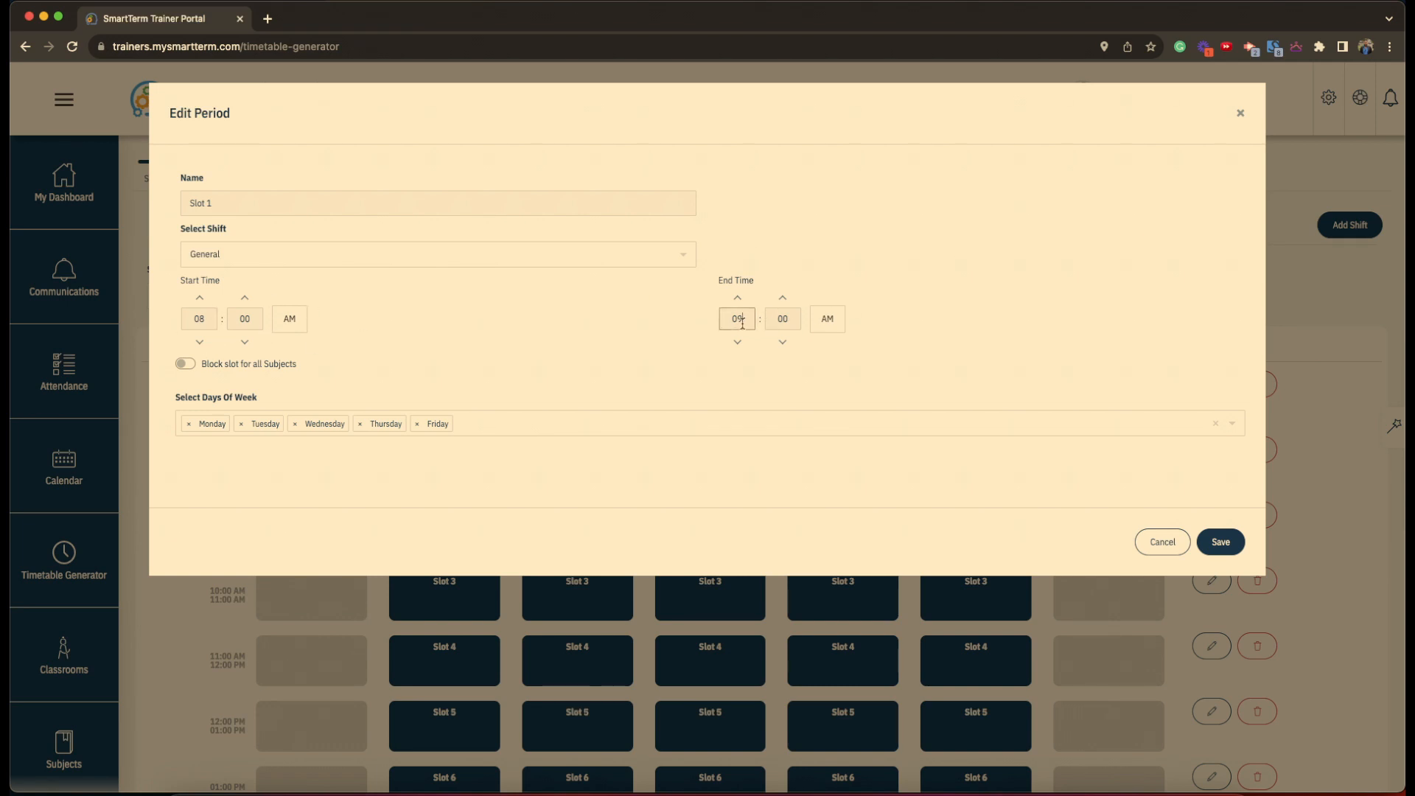
pyautogui.click(786, 320)
pyautogui.click(1223, 543)
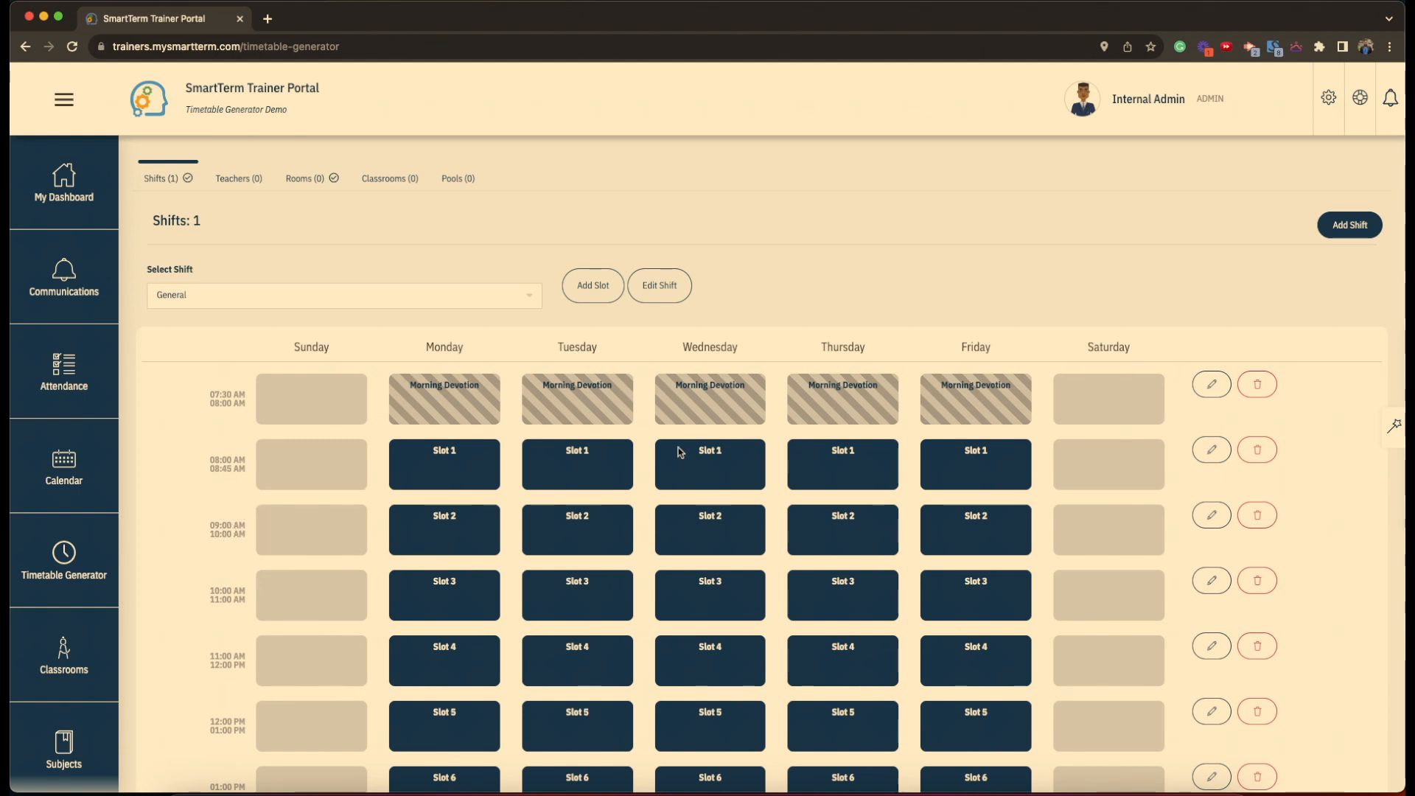
# - Add a Break slot from 08:45 to 09:00 AM, blocked for all subjects
pyautogui.click(594, 287)
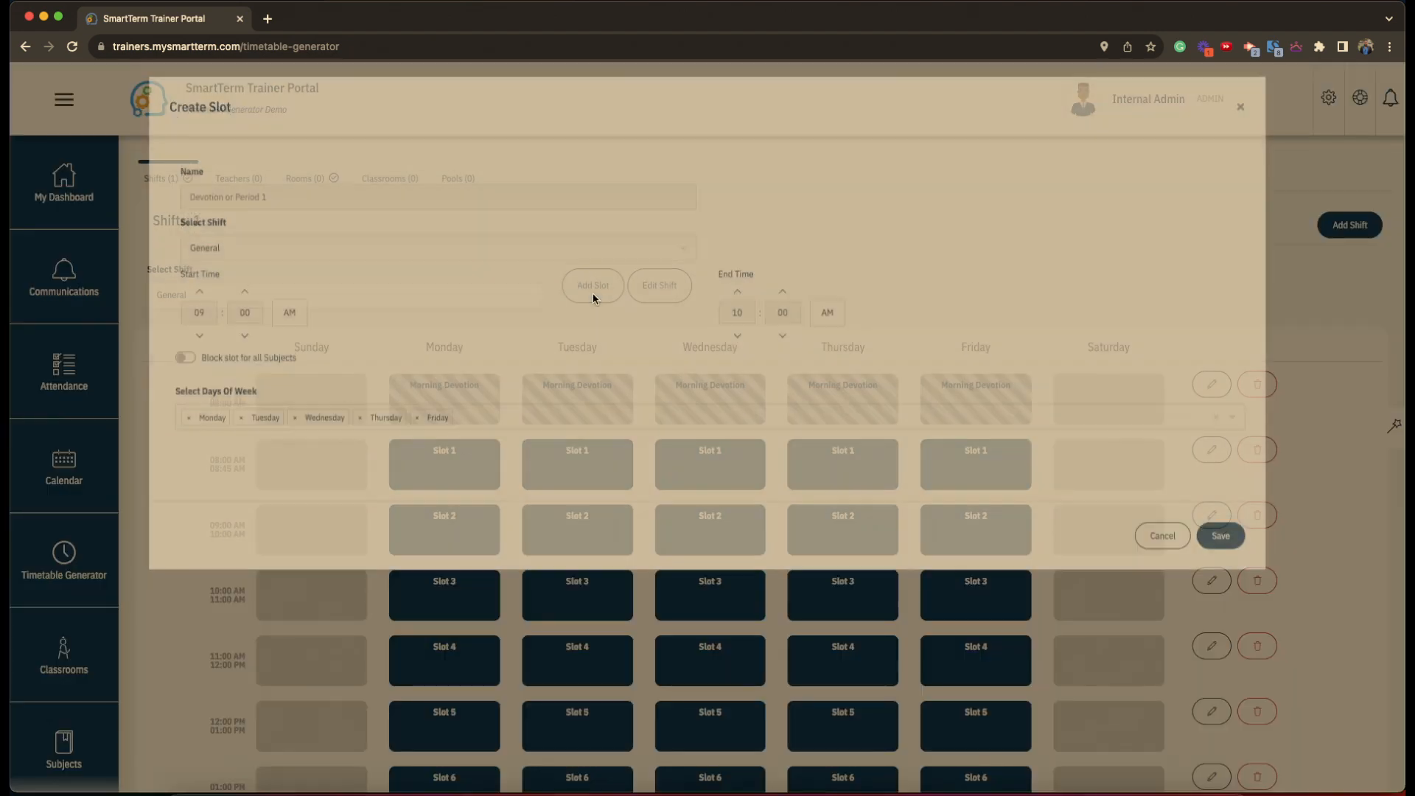
pyautogui.click(295, 204)
pyautogui.write('Break')
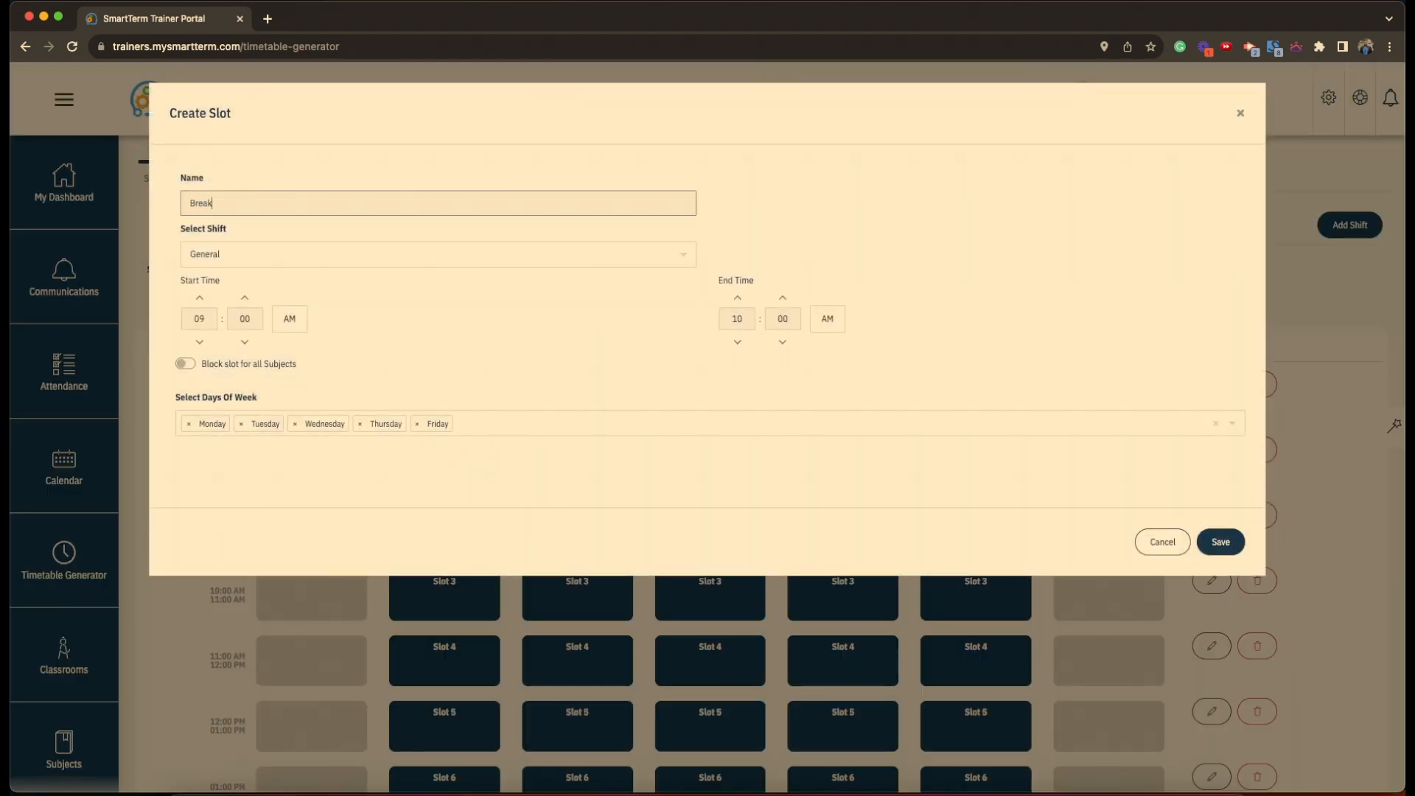
pyautogui.click(202, 366)
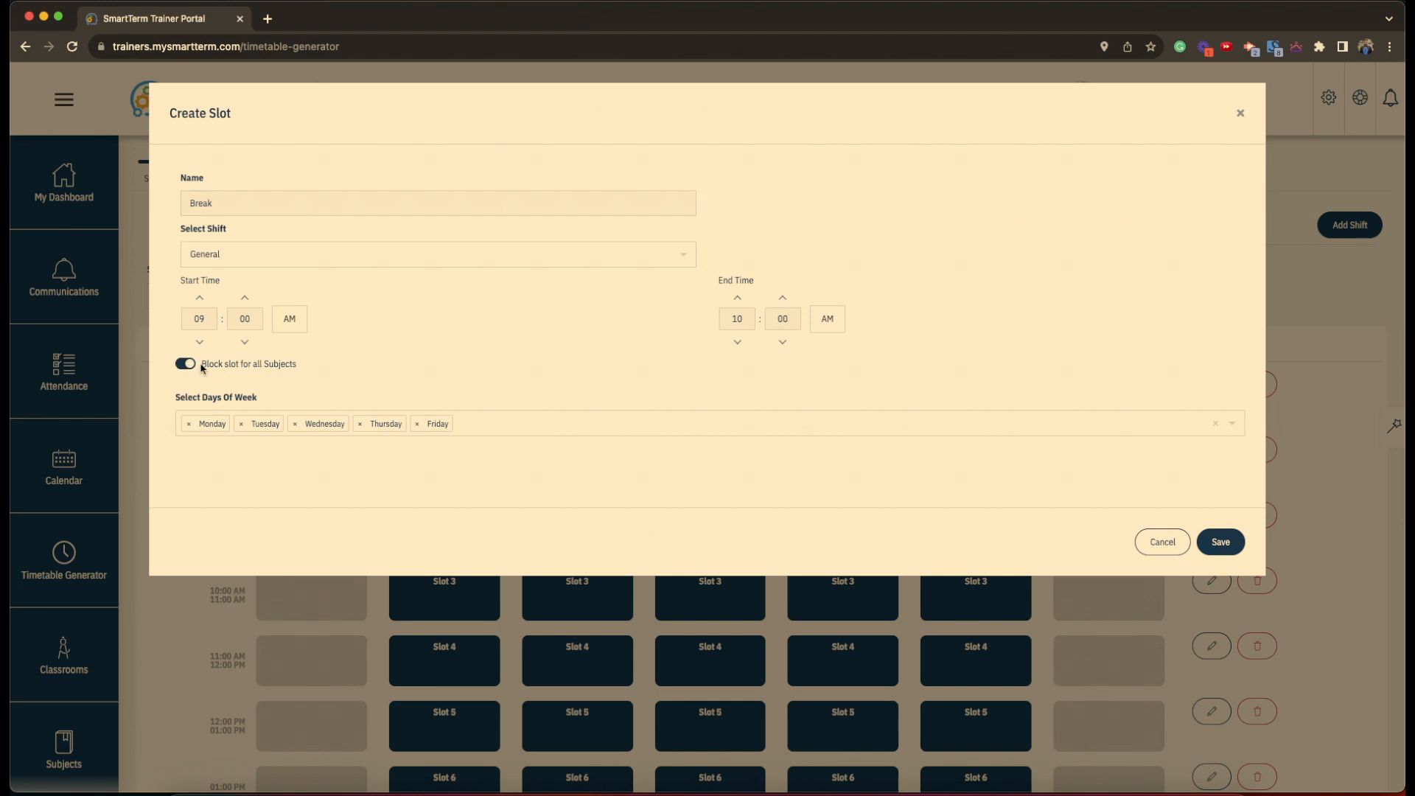
pyautogui.click(207, 318)
pyautogui.write('8')
pyautogui.click(251, 323)
pyautogui.write('45')
pyautogui.click(744, 317)
pyautogui.click(1222, 543)
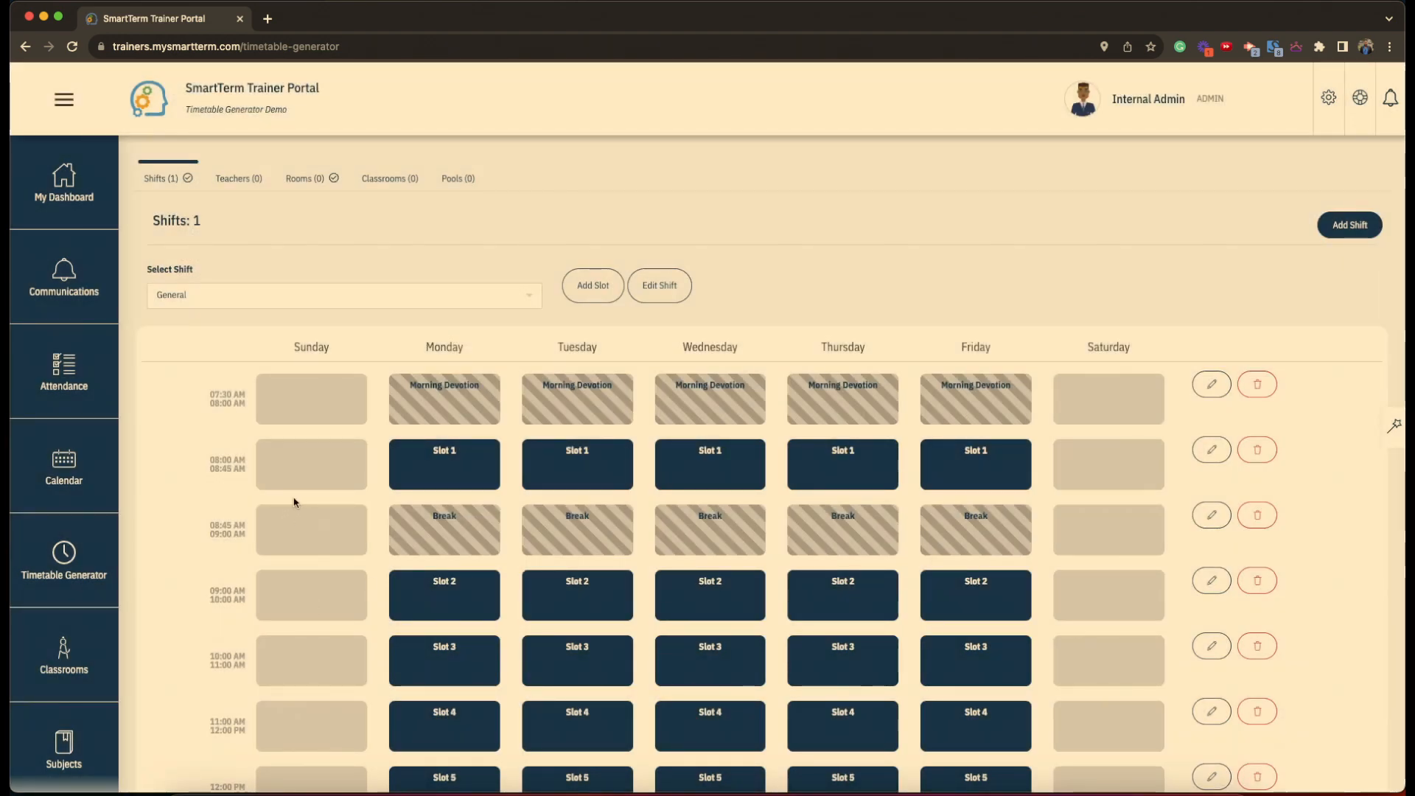
# - Rename Slot 3 (10:00–11:00 AM) to Lunch and block it for all subjects
pyautogui.scroll(-5, 294, 502)
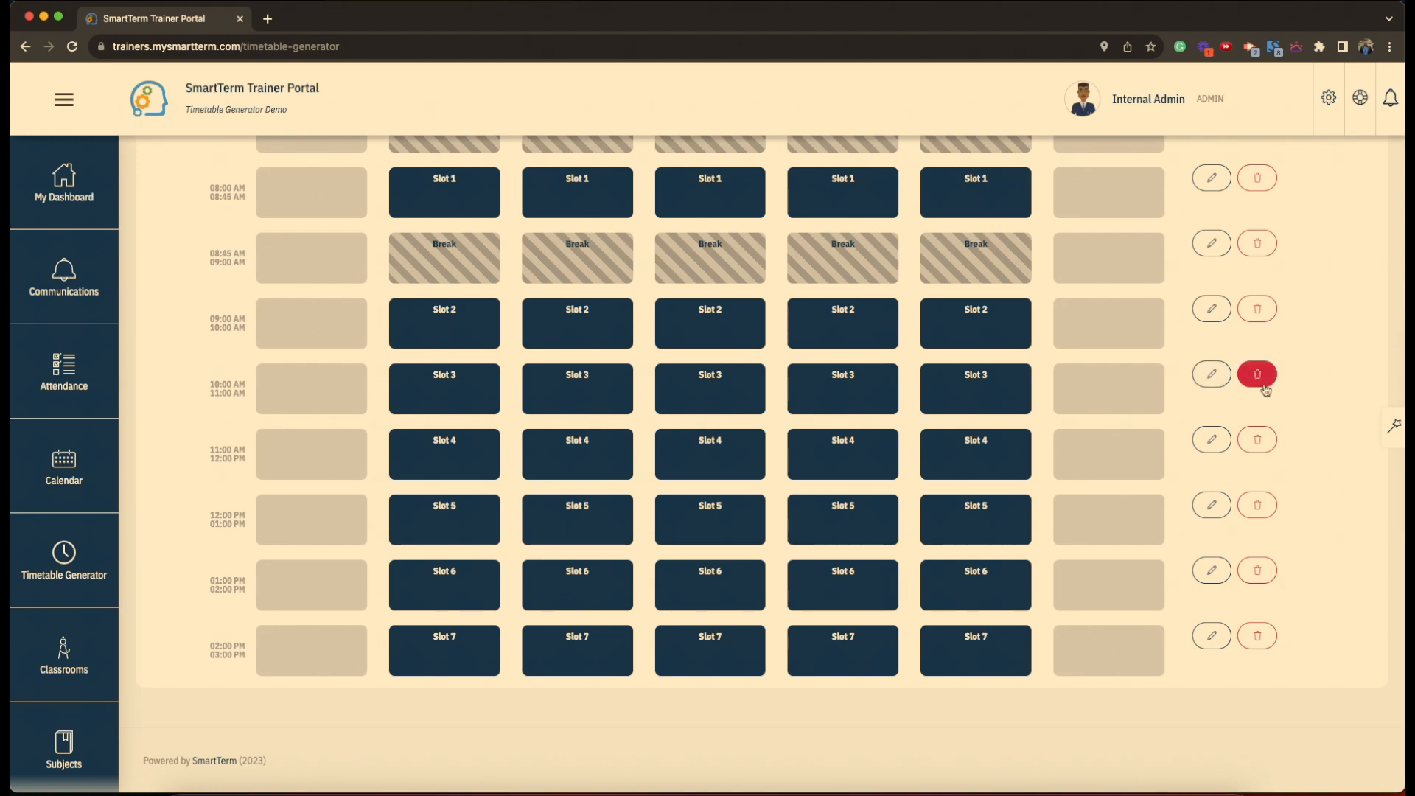
pyautogui.click(1212, 380)
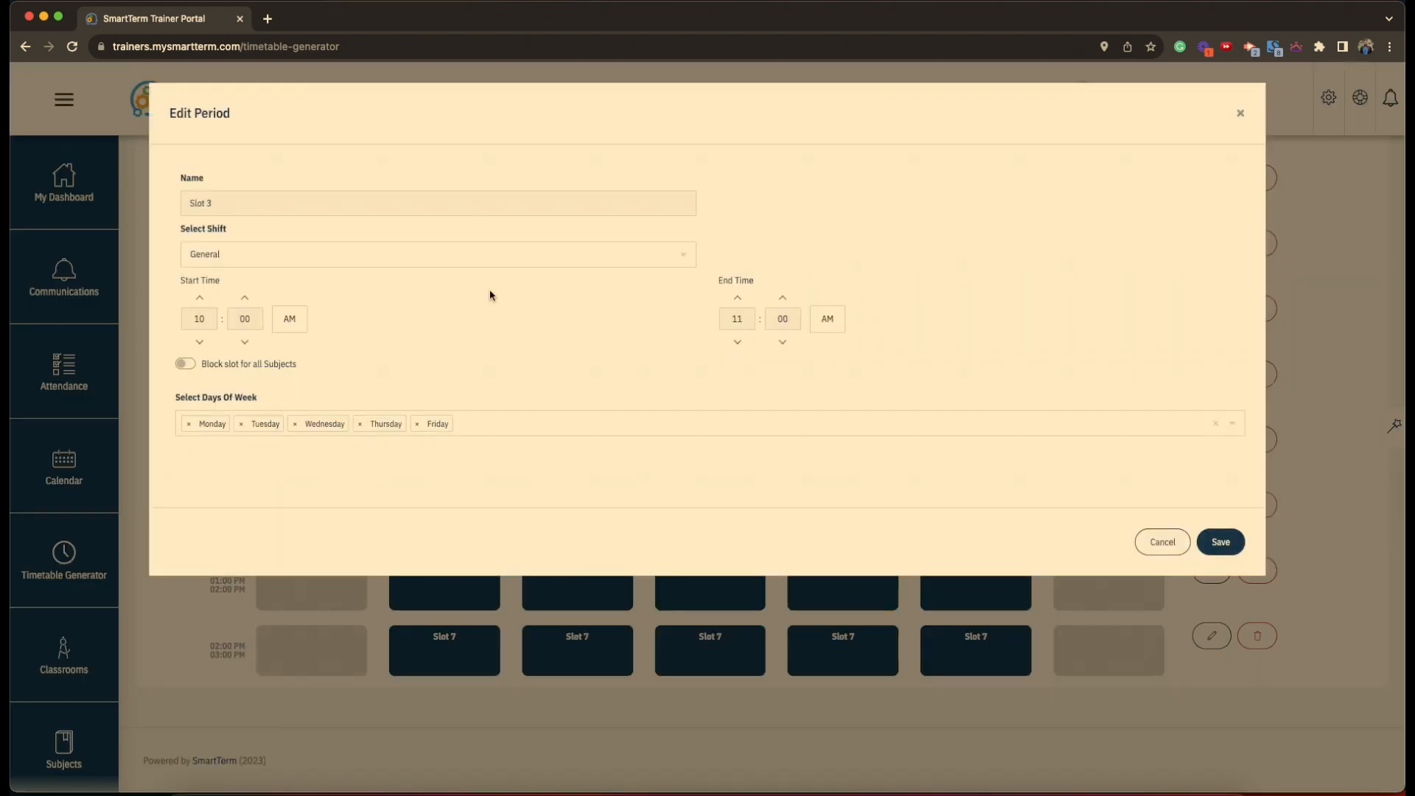
pyautogui.click(185, 364)
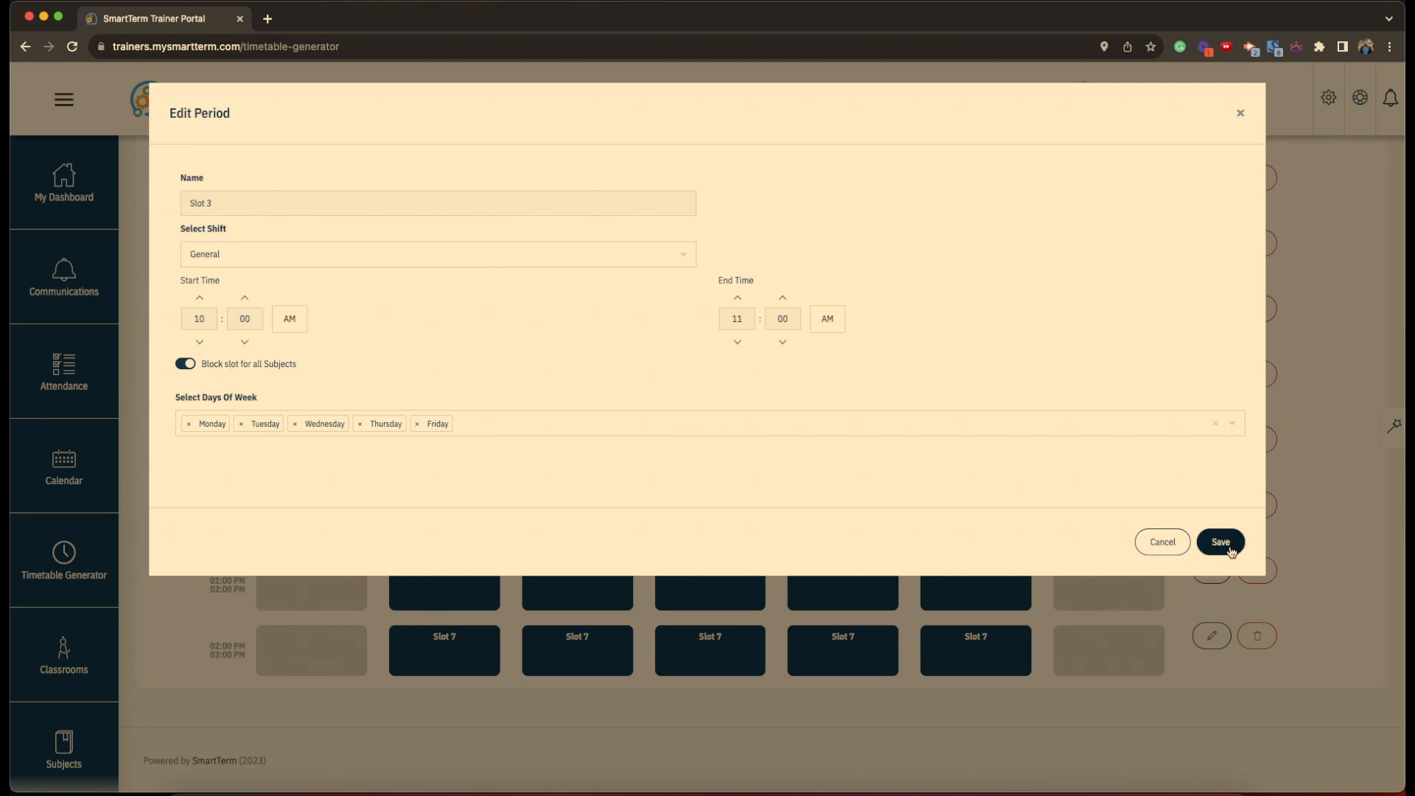
pyautogui.click(260, 199)
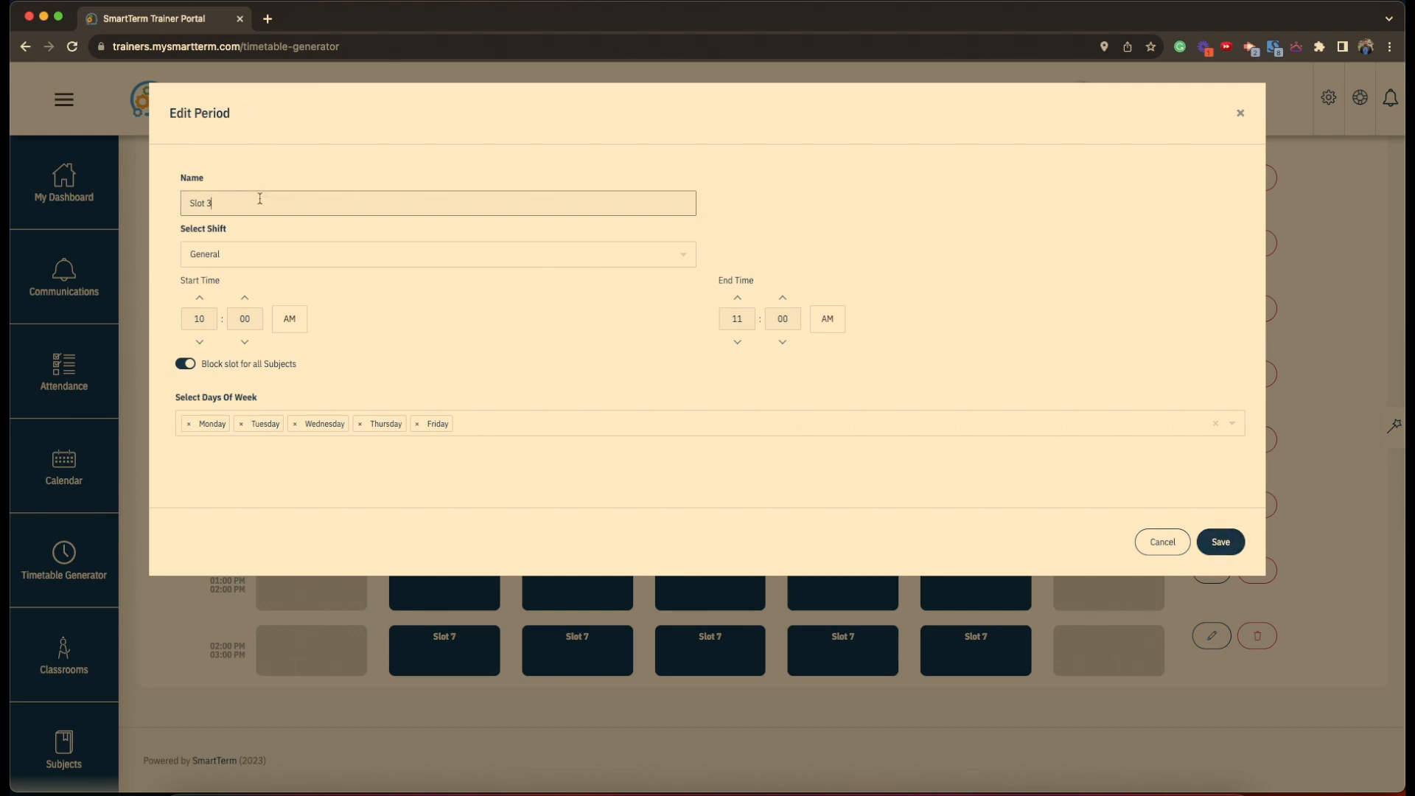
pyautogui.press('BackSpace')
pyautogui.write('Lunch')
pyautogui.click(1224, 543)
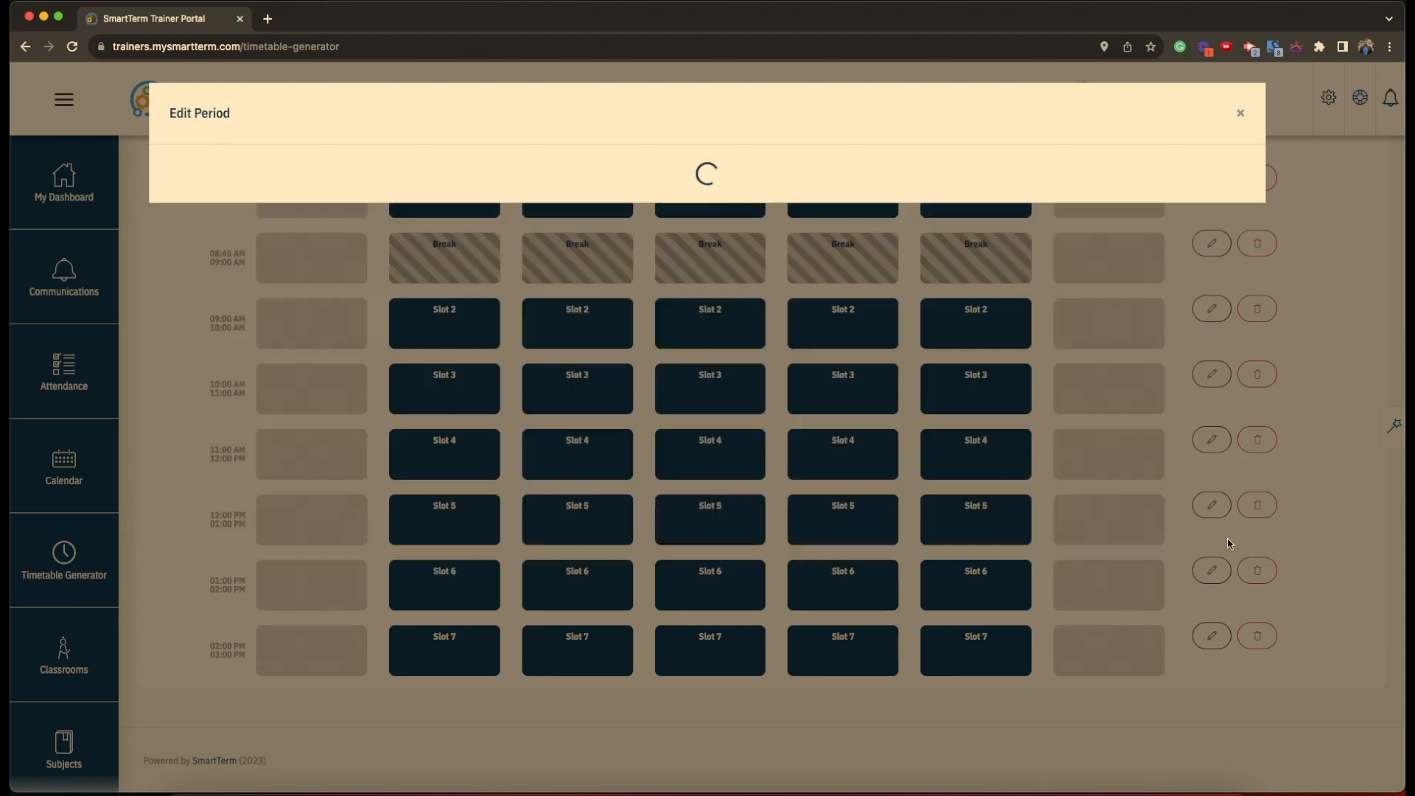
pyautogui.scroll(-3, 326, 545)
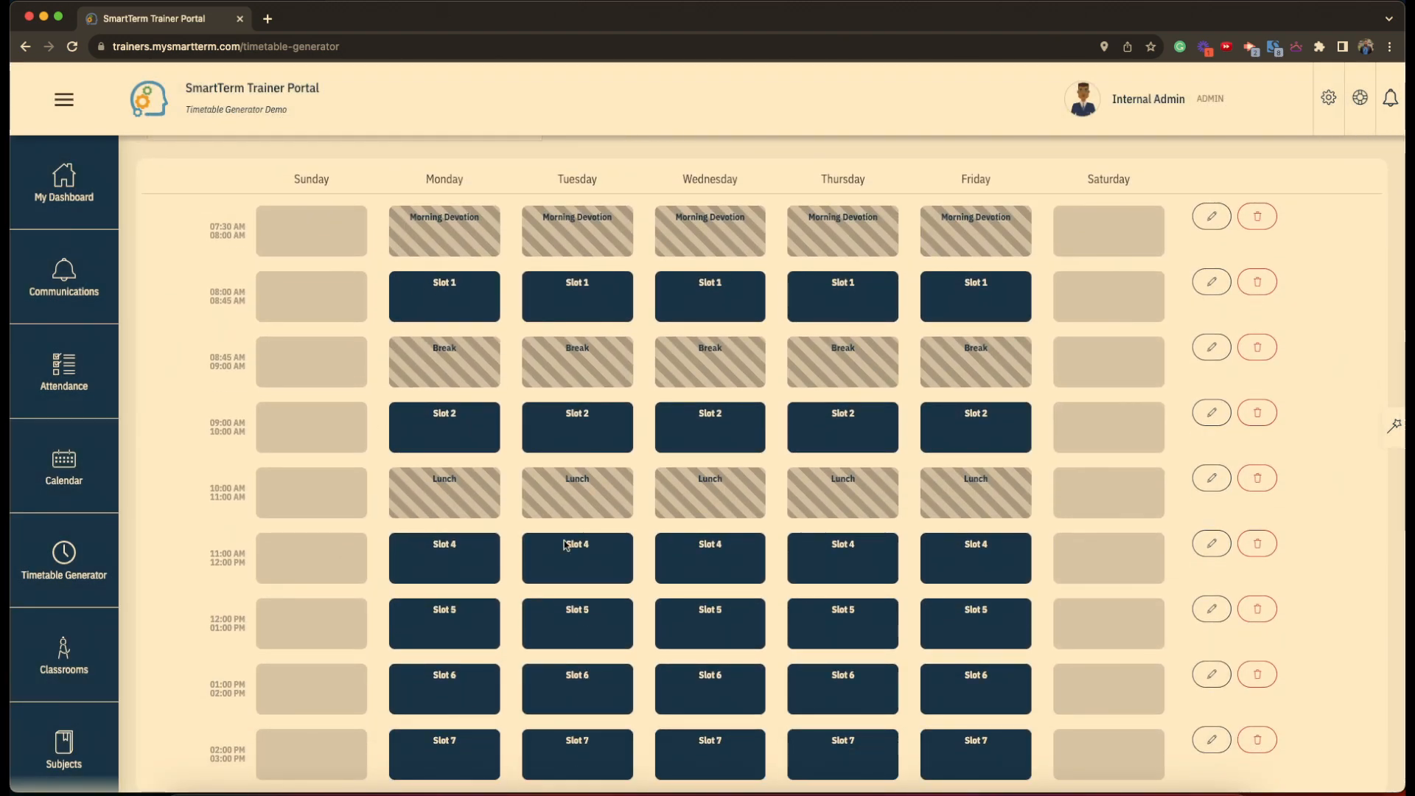
pyautogui.scroll(-1, 801, 522)
pyautogui.scroll(-2, 802, 521)
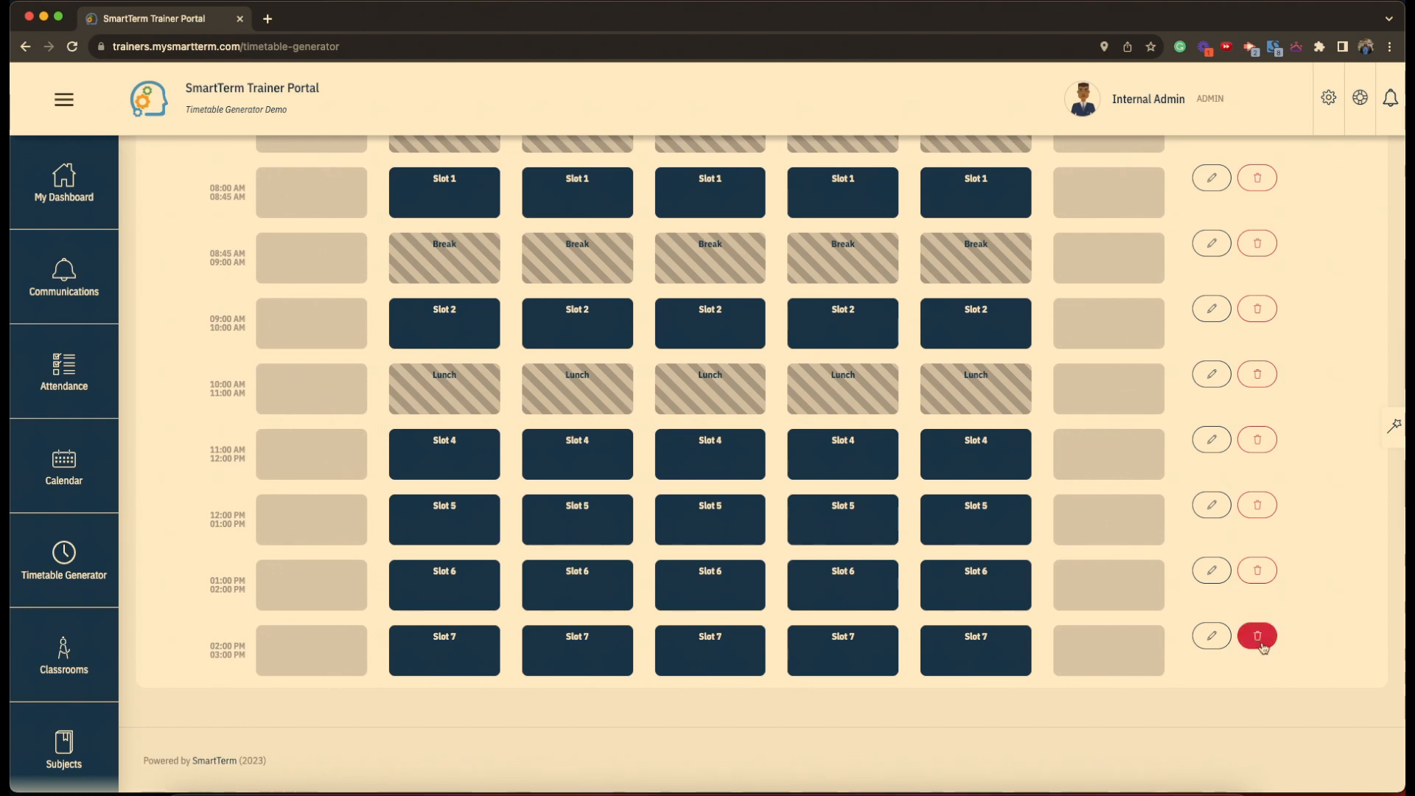
# - Delete Slots 7, 6 and 5 from the General shift, confirming each deletion
pyautogui.click(1258, 637)
pyautogui.click(676, 472)
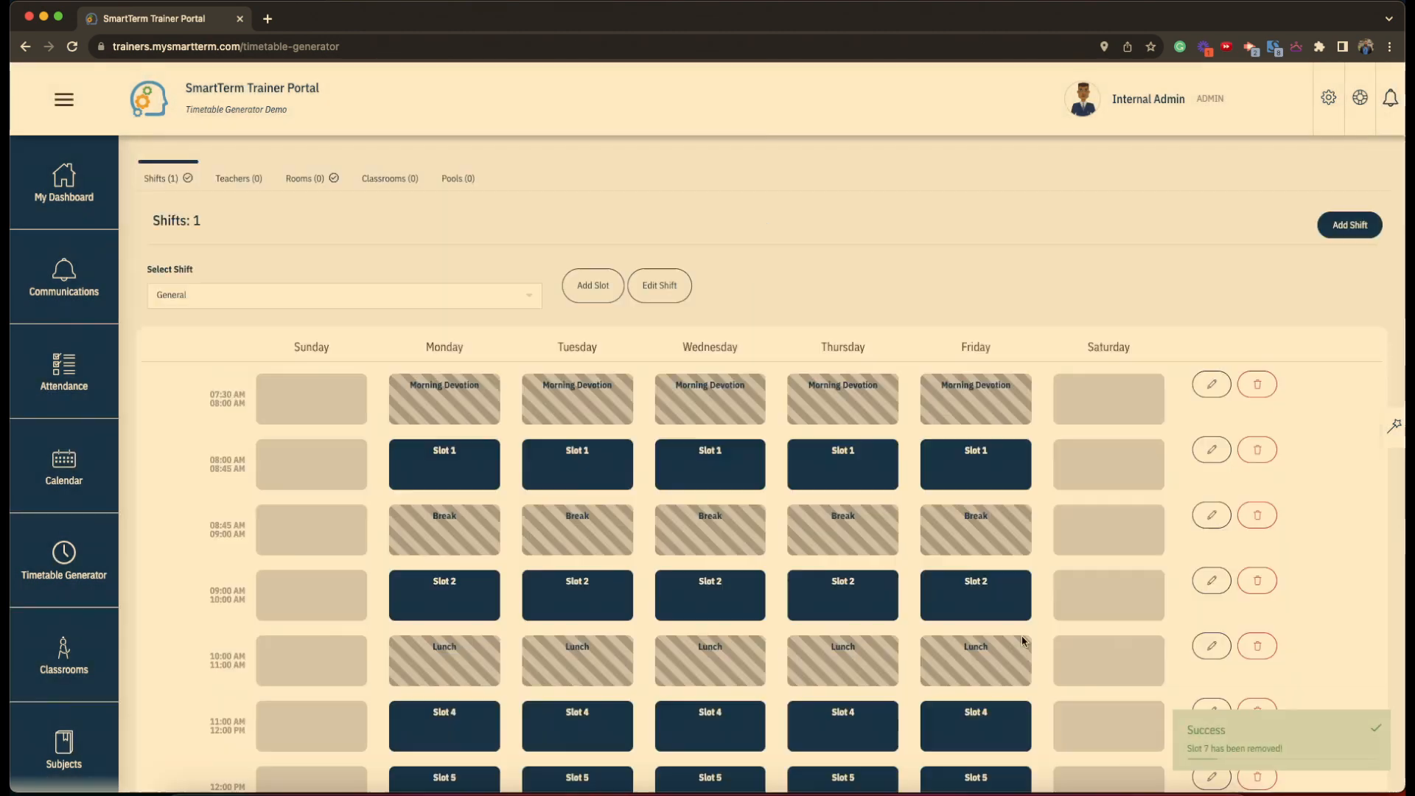
pyautogui.scroll(-3, 1143, 568)
pyautogui.click(1258, 636)
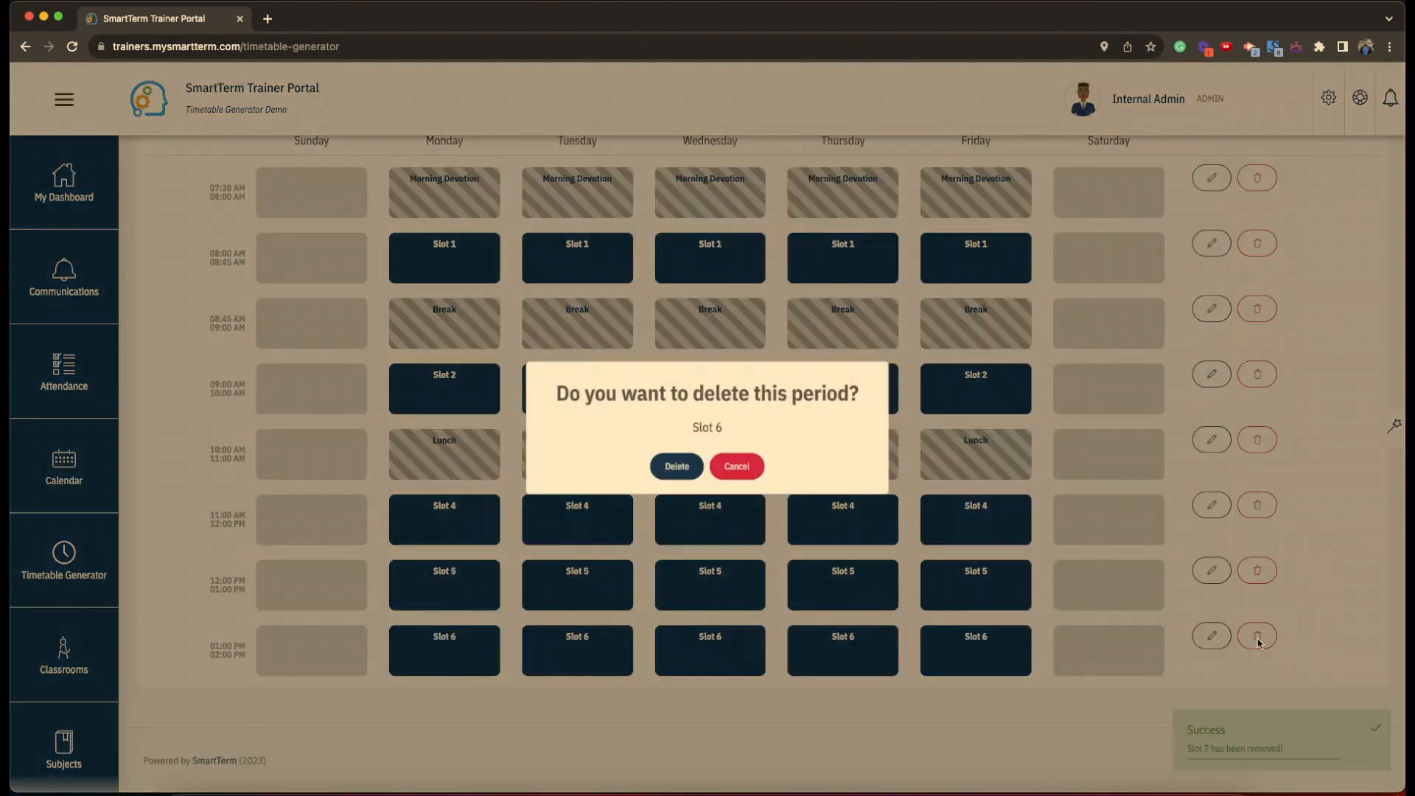
pyautogui.click(679, 471)
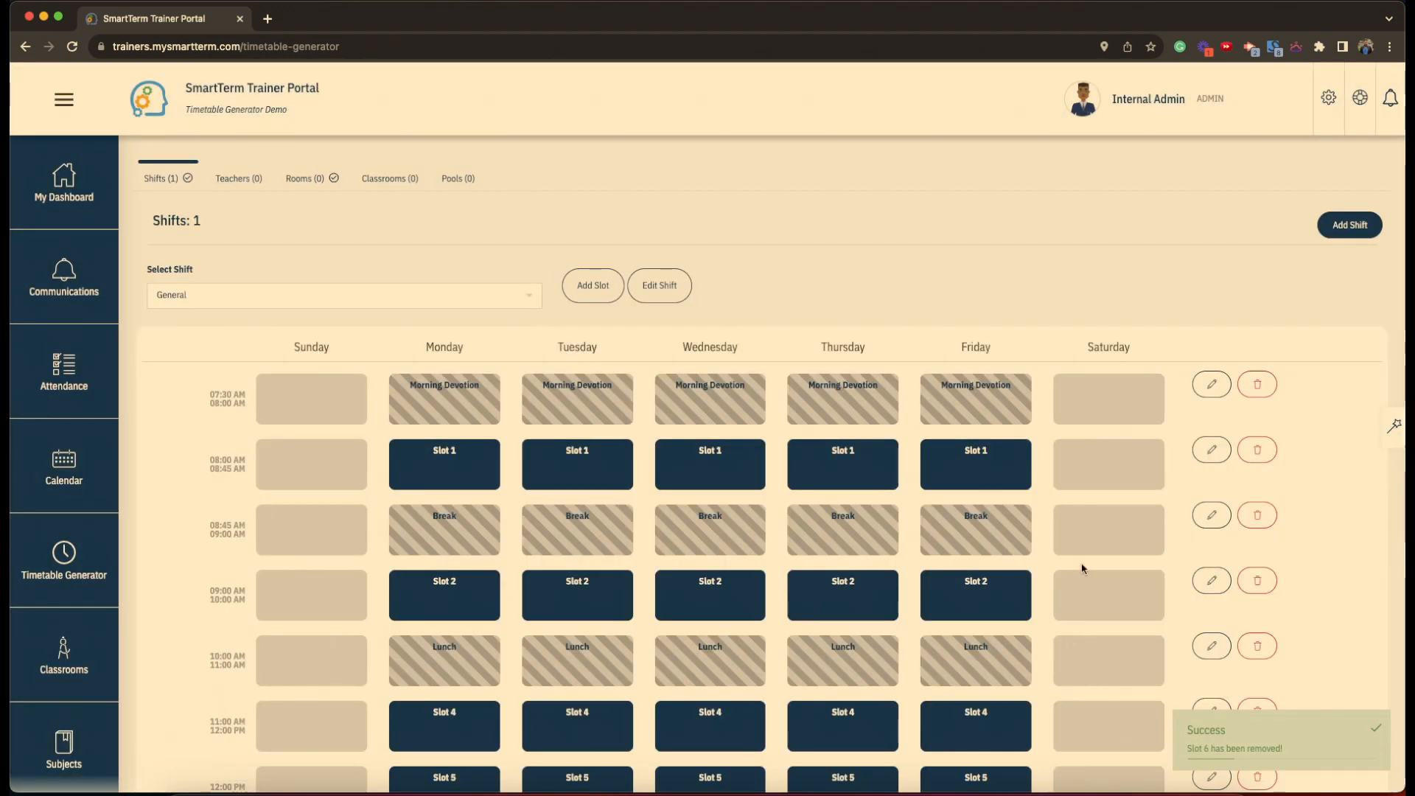
pyautogui.scroll(-3, 1179, 590)
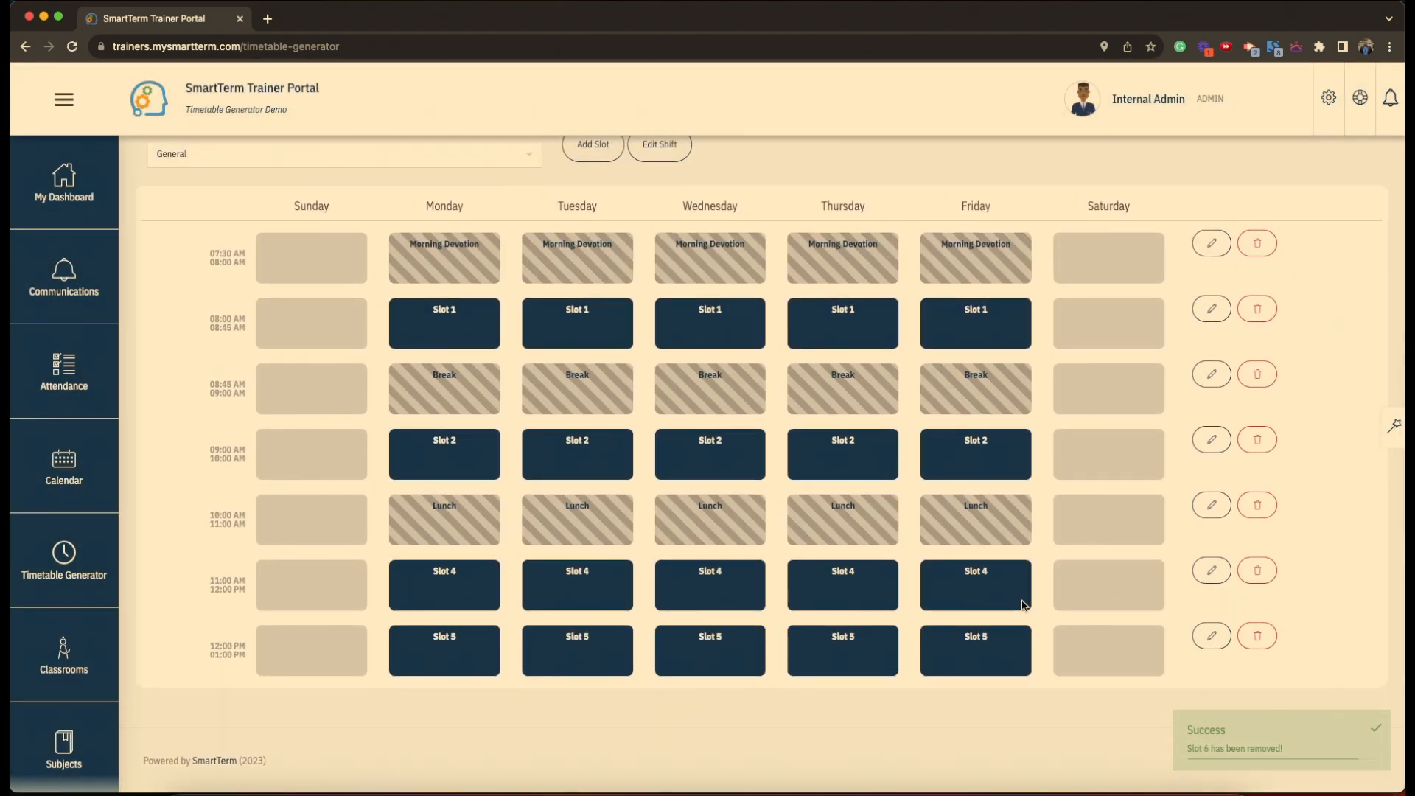
pyautogui.click(1260, 643)
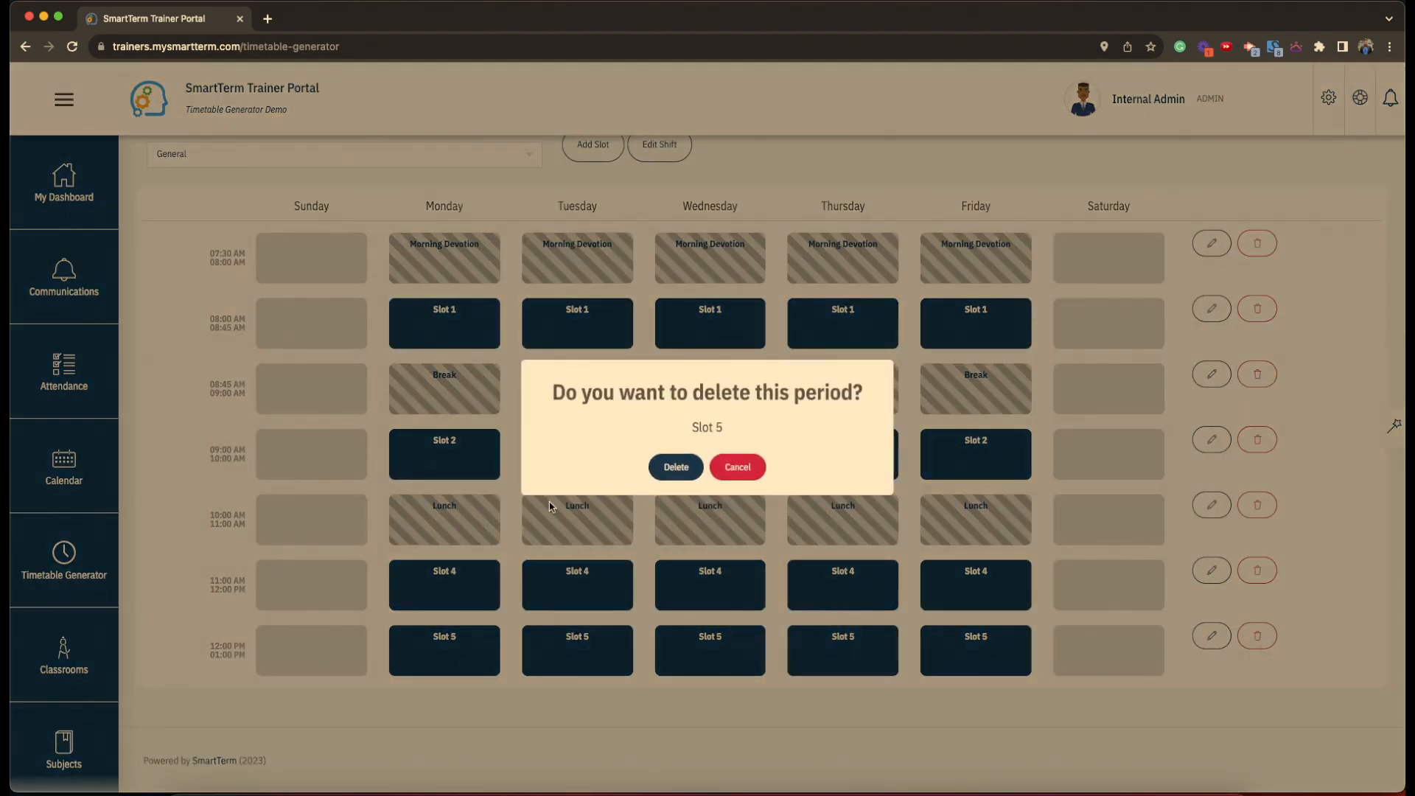
pyautogui.click(669, 475)
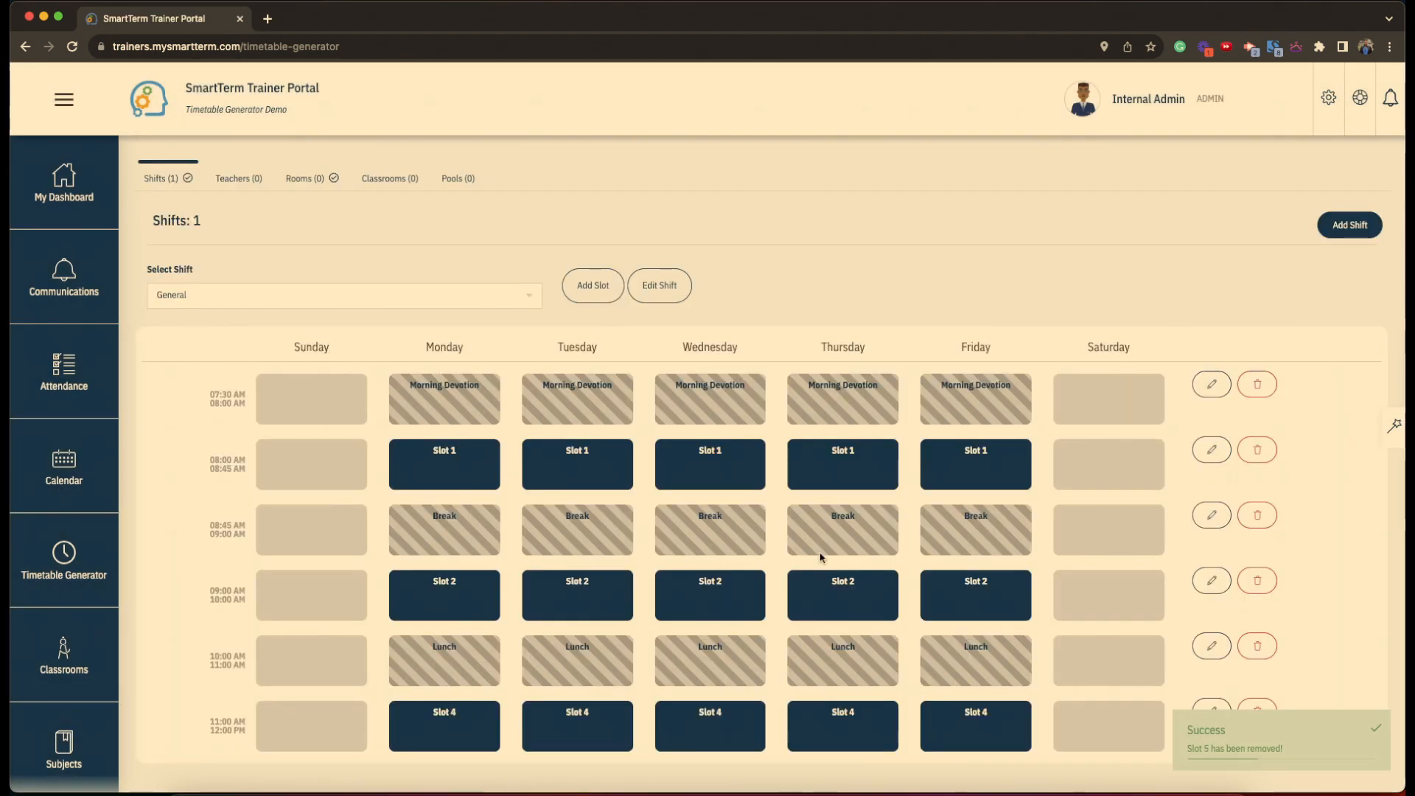
pyautogui.scroll(-1, 820, 558)
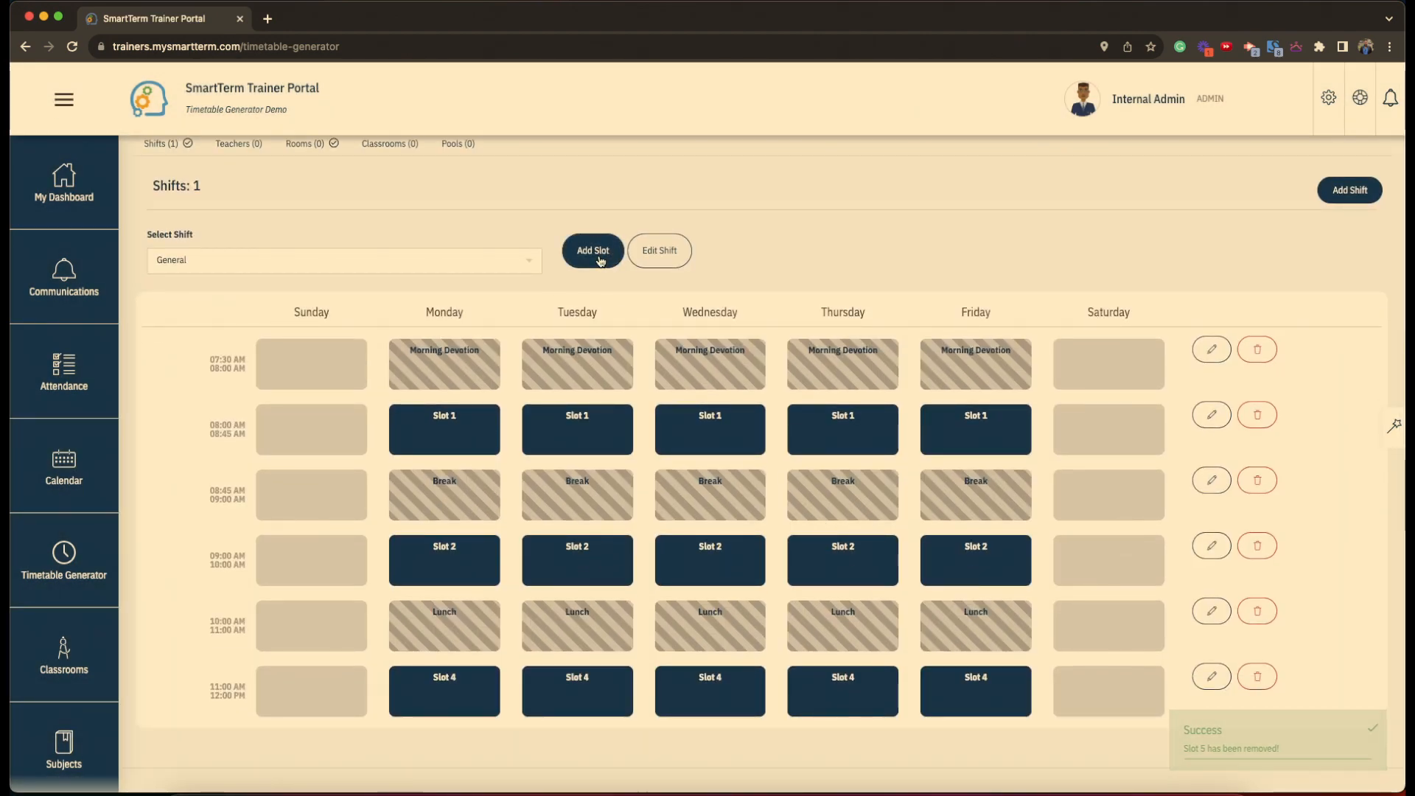
# - Start a new period named Slot 5 with a 12:00 PM start time
pyautogui.click(594, 251)
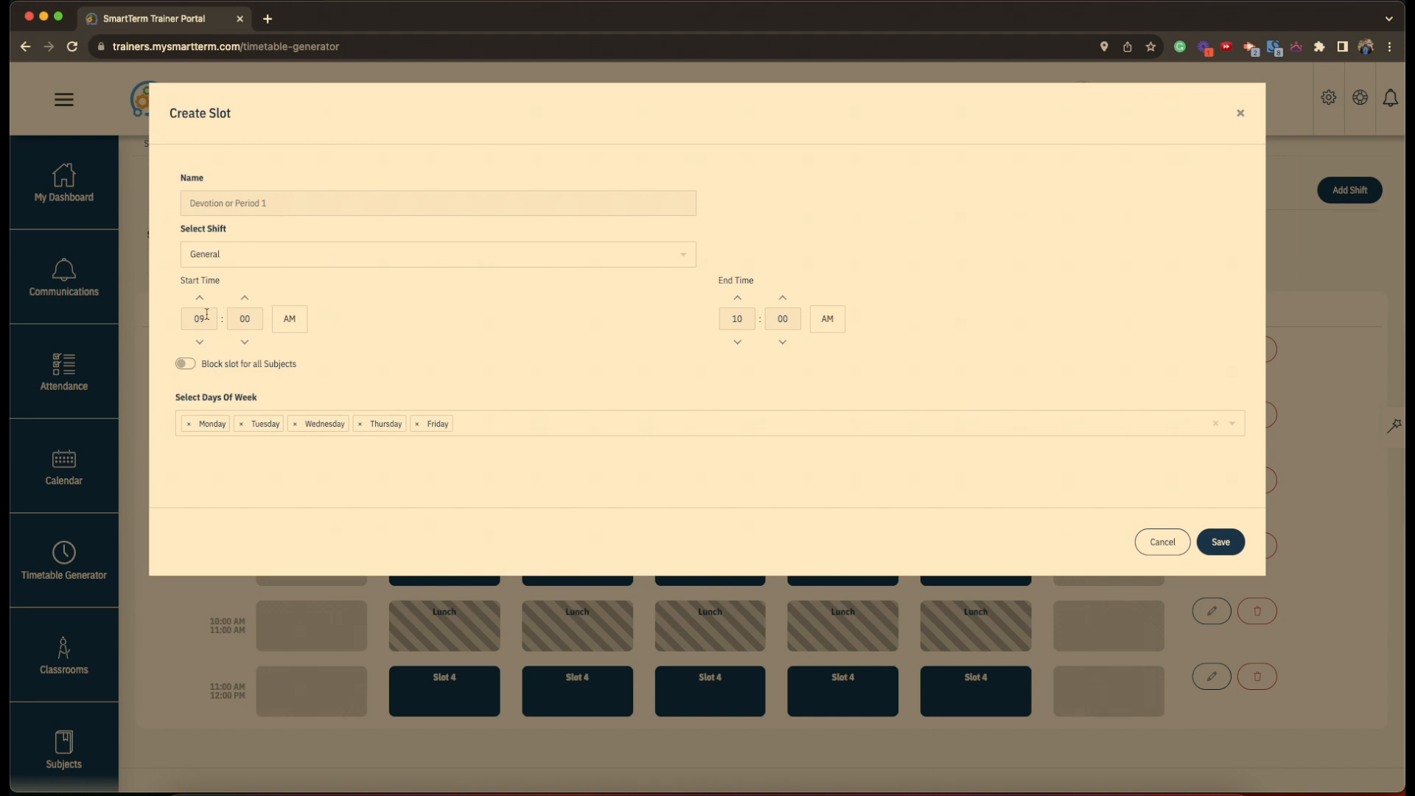
pyautogui.click(232, 203)
pyautogui.write('Slot 5')
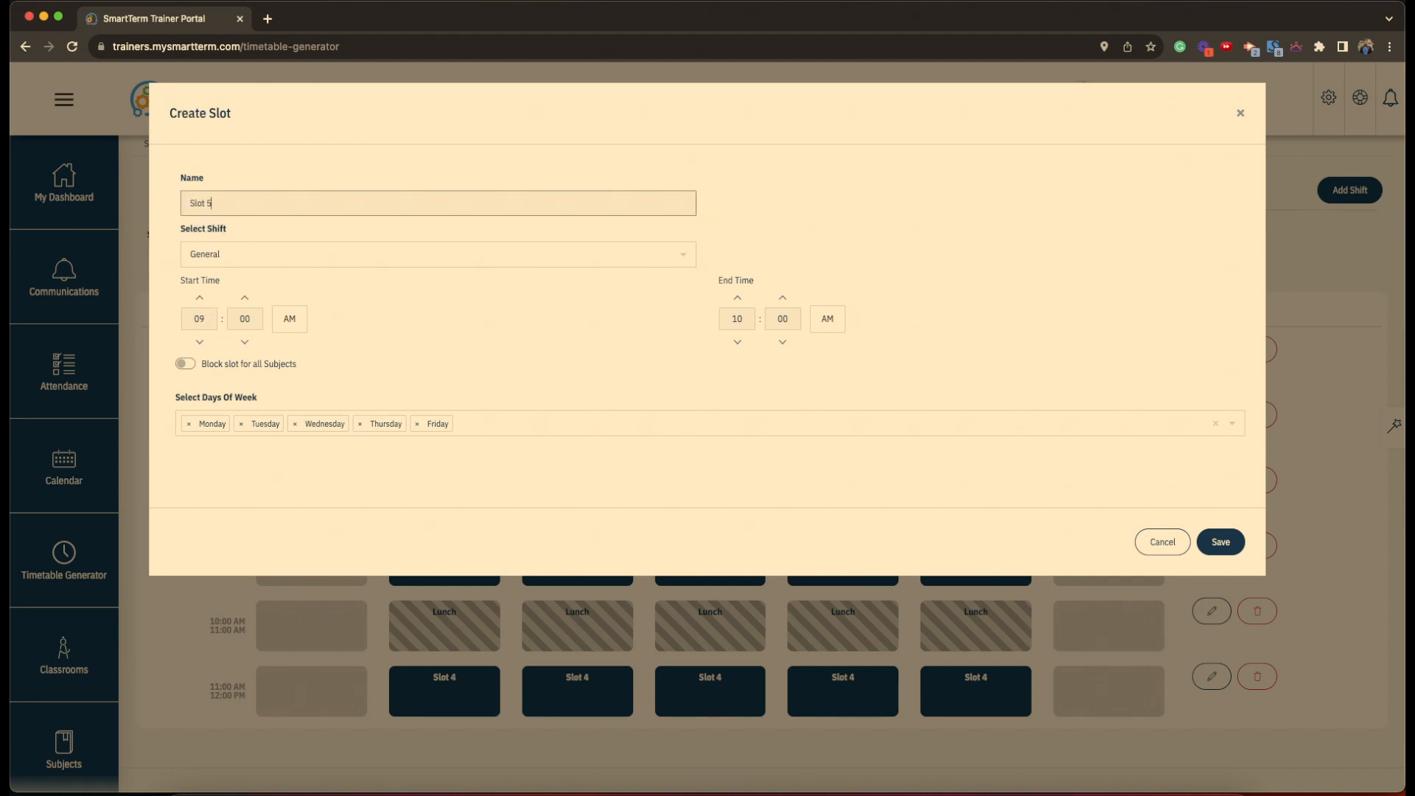
pyautogui.click(208, 321)
pyautogui.press('BackSpace')
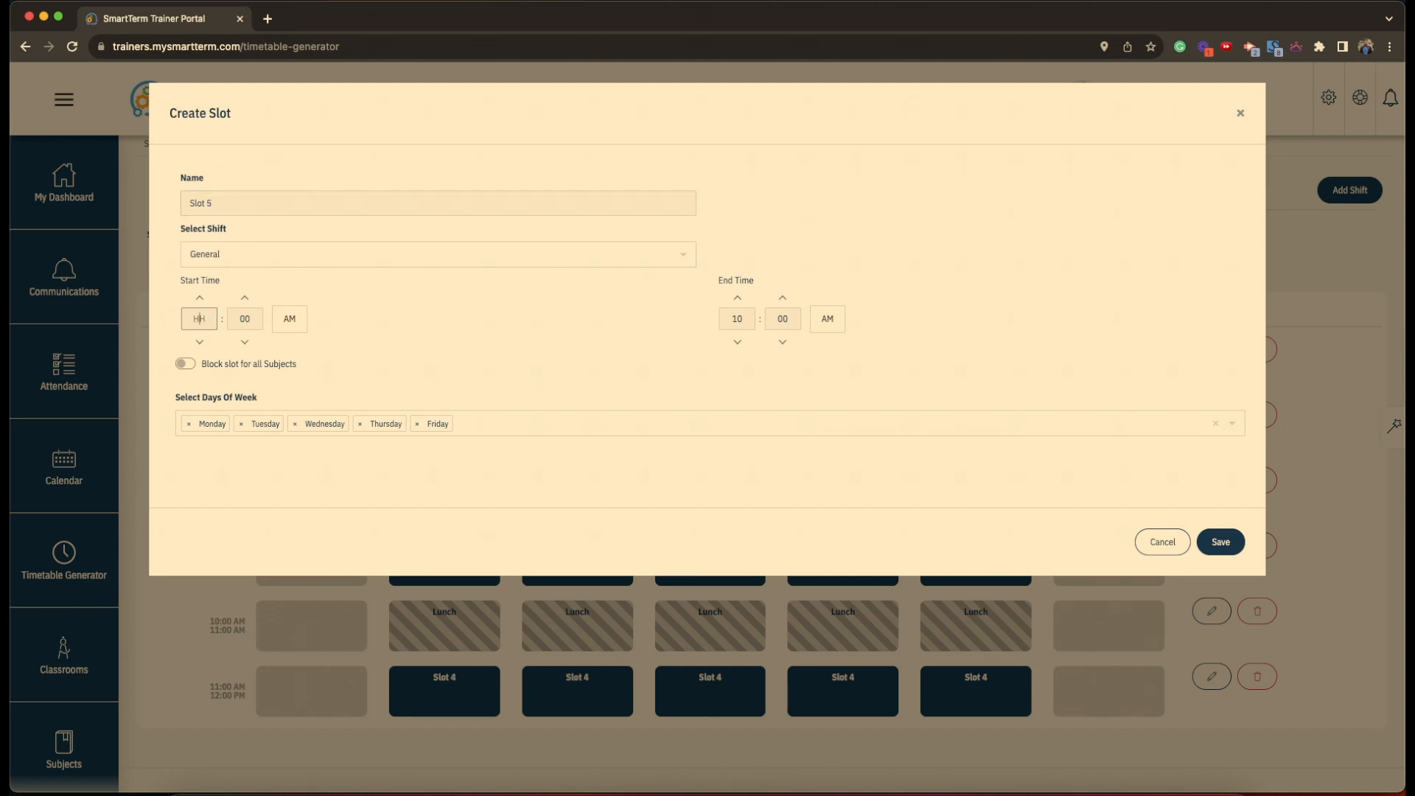
pyautogui.click(299, 325)
pyautogui.click(298, 326)
# - Set the period's end time to 01:30 PM and save it
pyautogui.click(741, 324)
pyautogui.click(829, 324)
pyautogui.click(792, 319)
pyautogui.click(642, 370)
pyautogui.click(1222, 543)
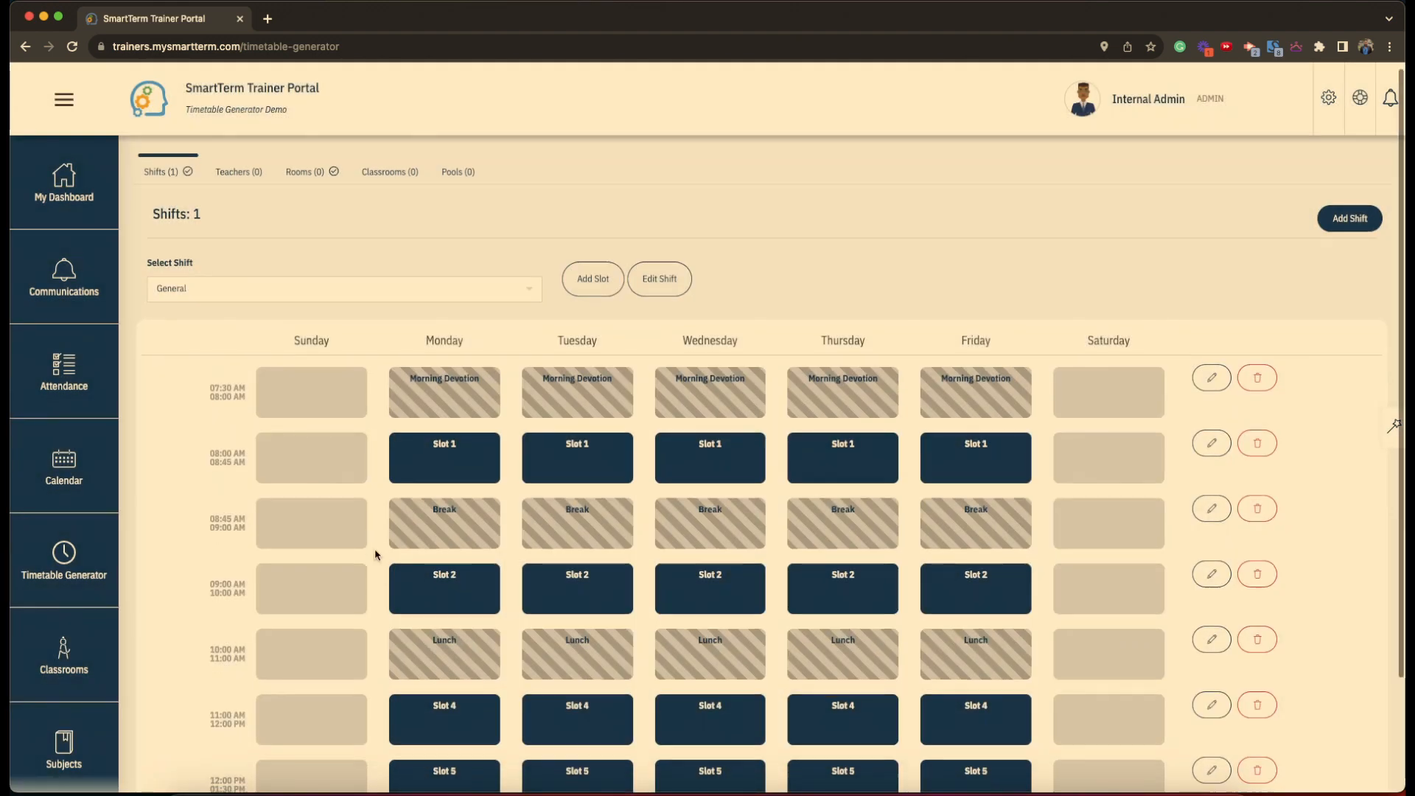
pyautogui.scroll(-3, 375, 554)
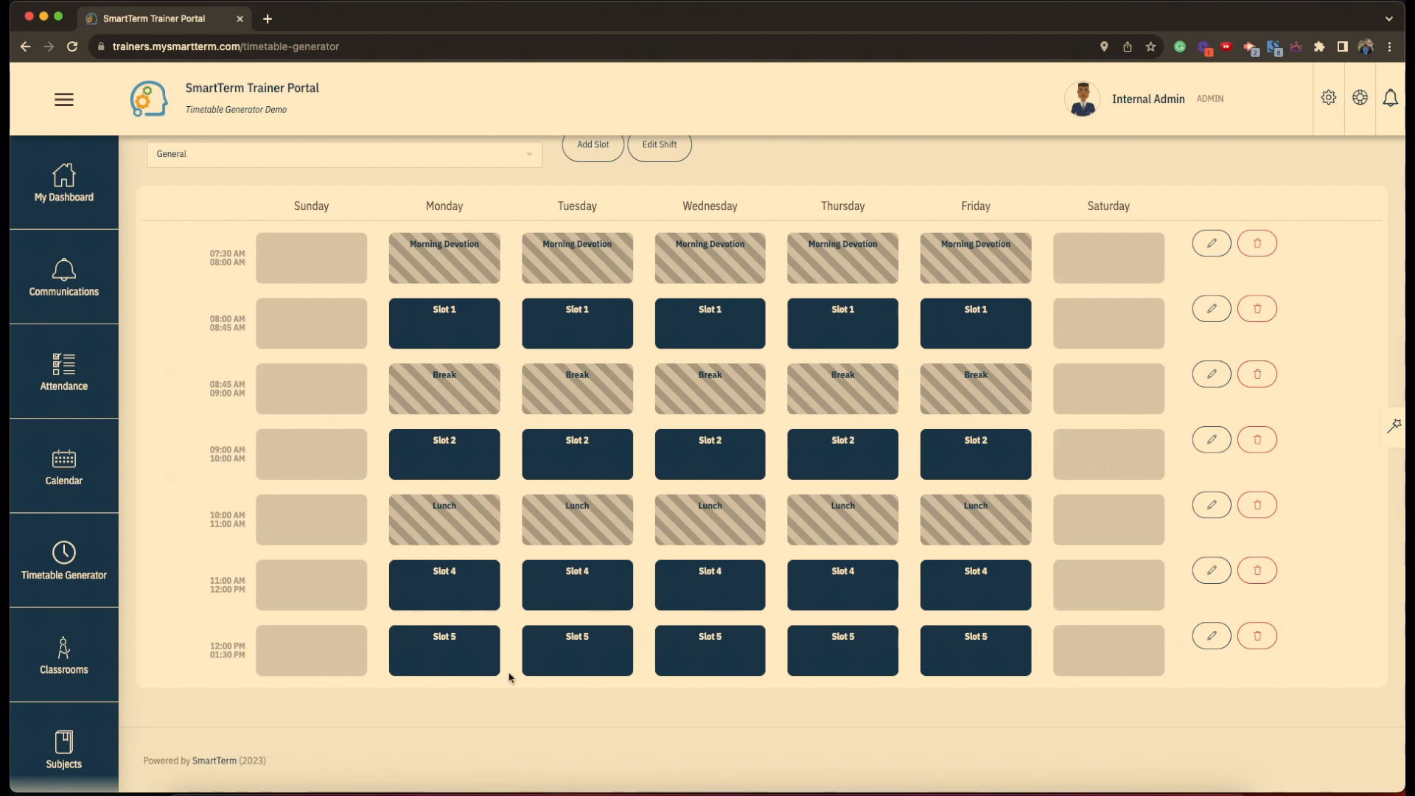
# - Review the finished General timetable, then go to the empty Teachers (0) section
pyautogui.scroll(1, 508, 676)
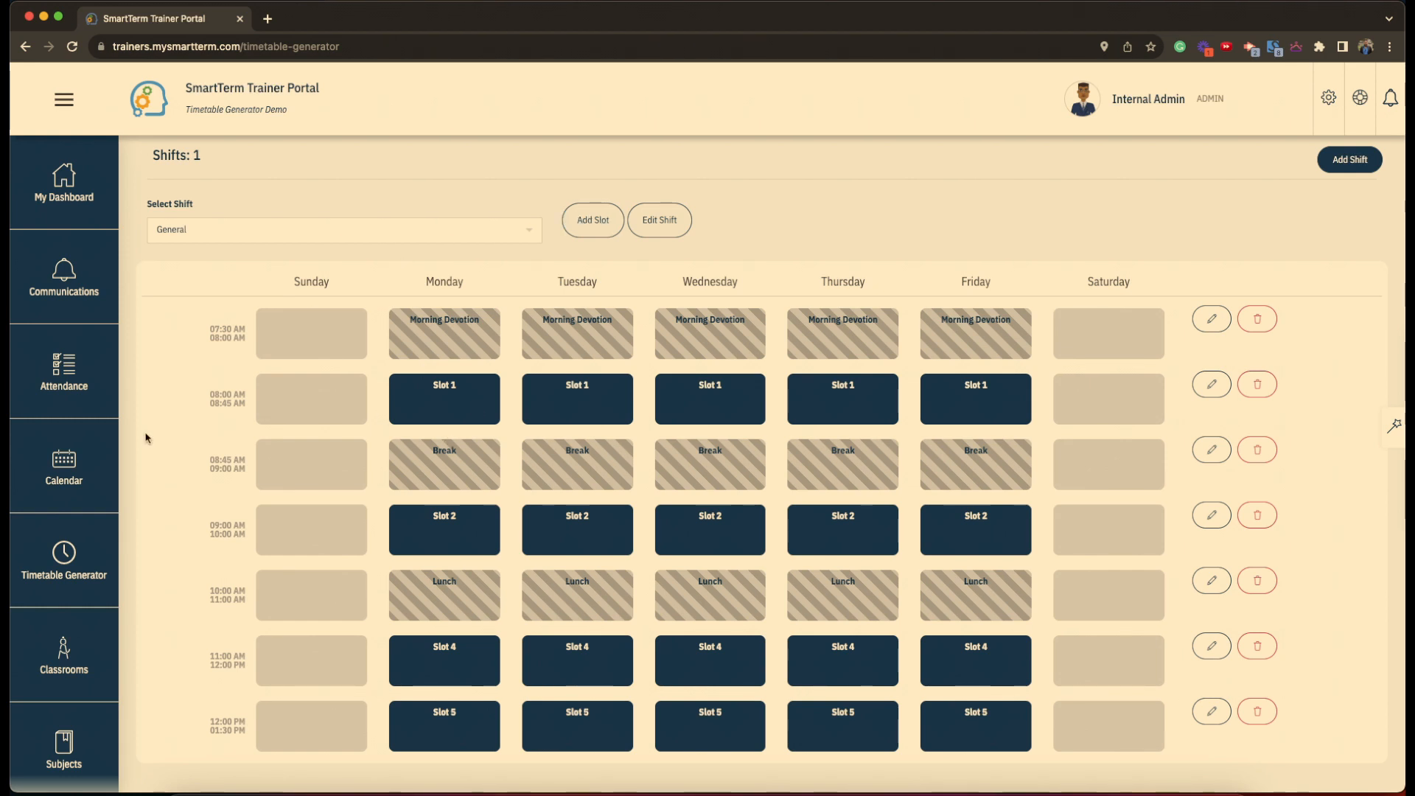
pyautogui.scroll(-1, 145, 437)
pyautogui.scroll(-1, 145, 438)
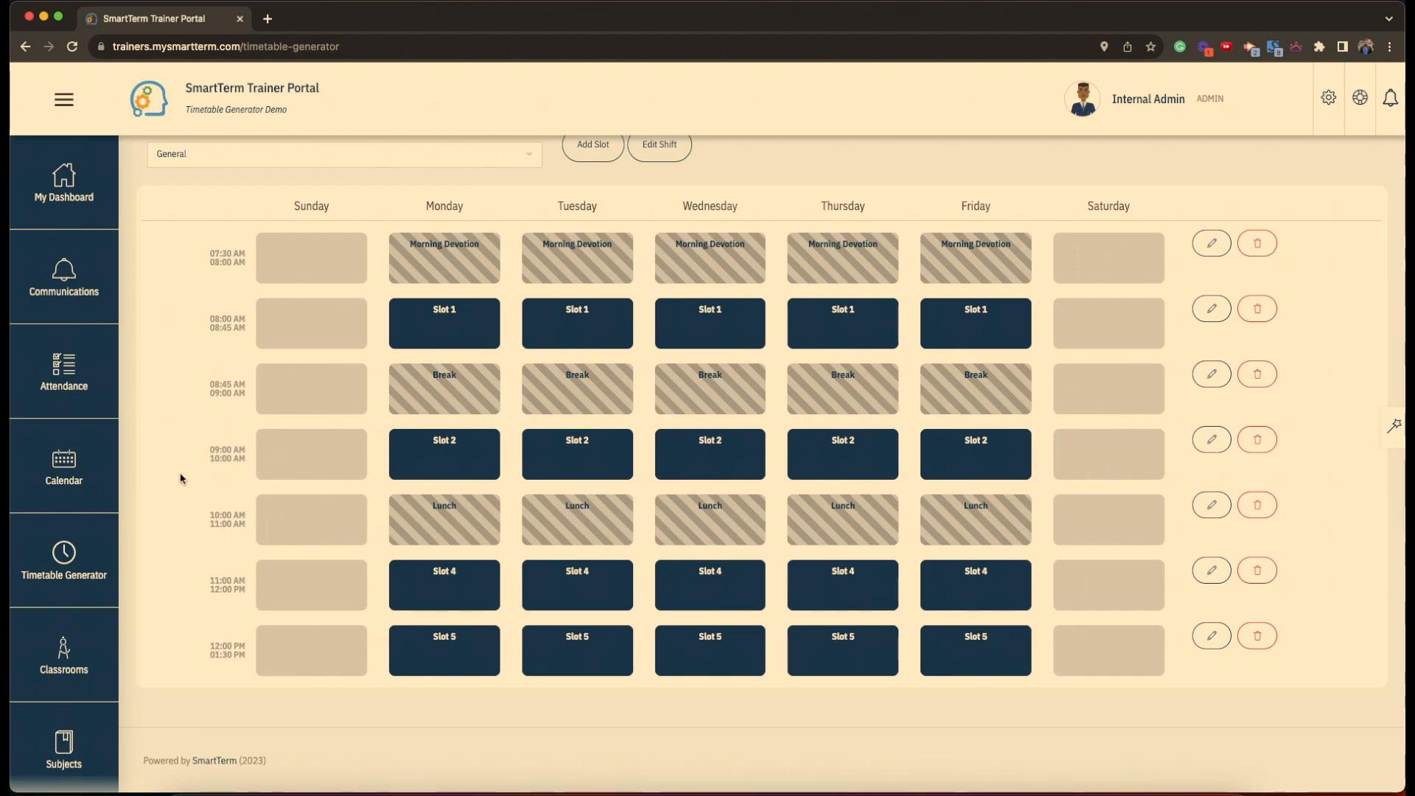
pyautogui.scroll(3, 184, 474)
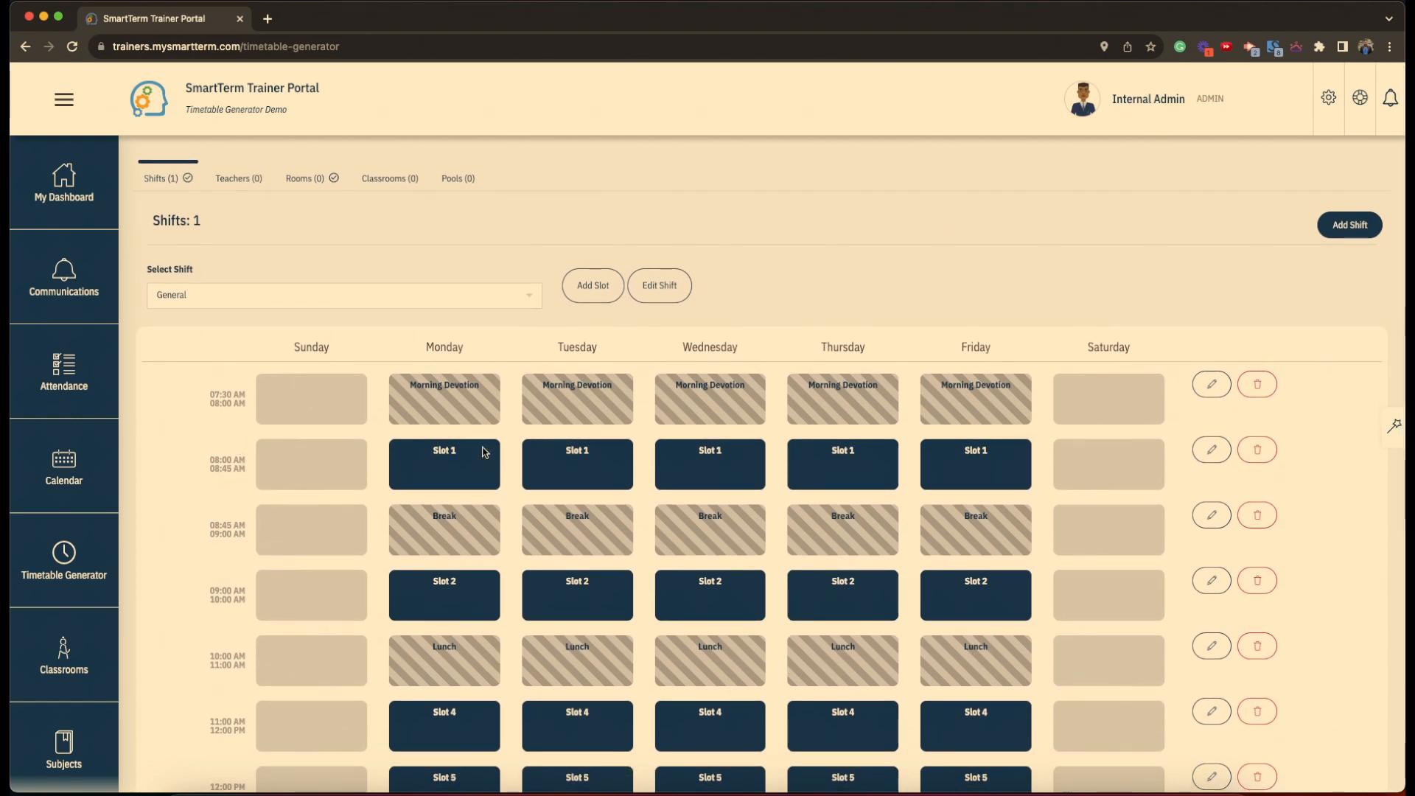
pyautogui.click(247, 185)
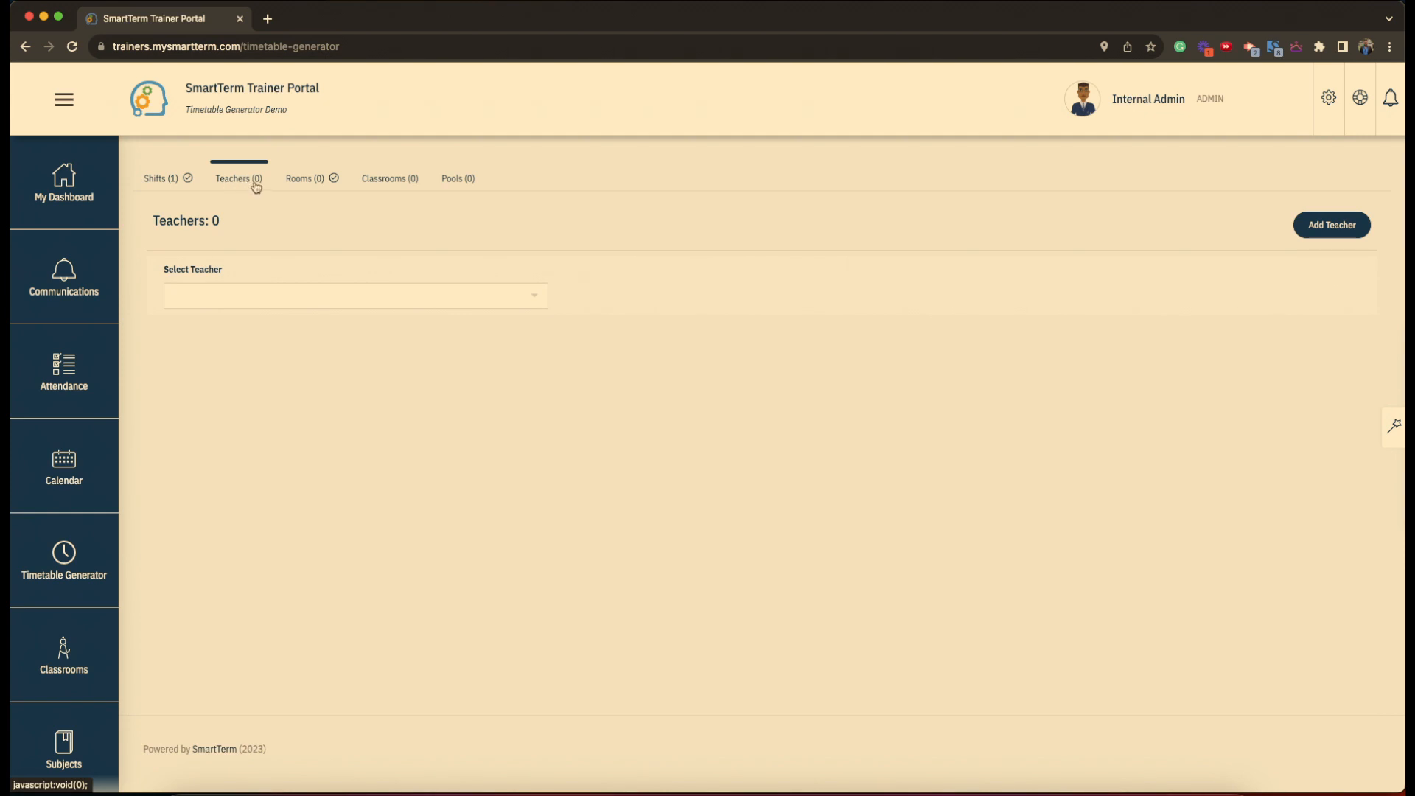
# - Start a new teacher, entering the first and last name and leaving email blank
pyautogui.click(1355, 230)
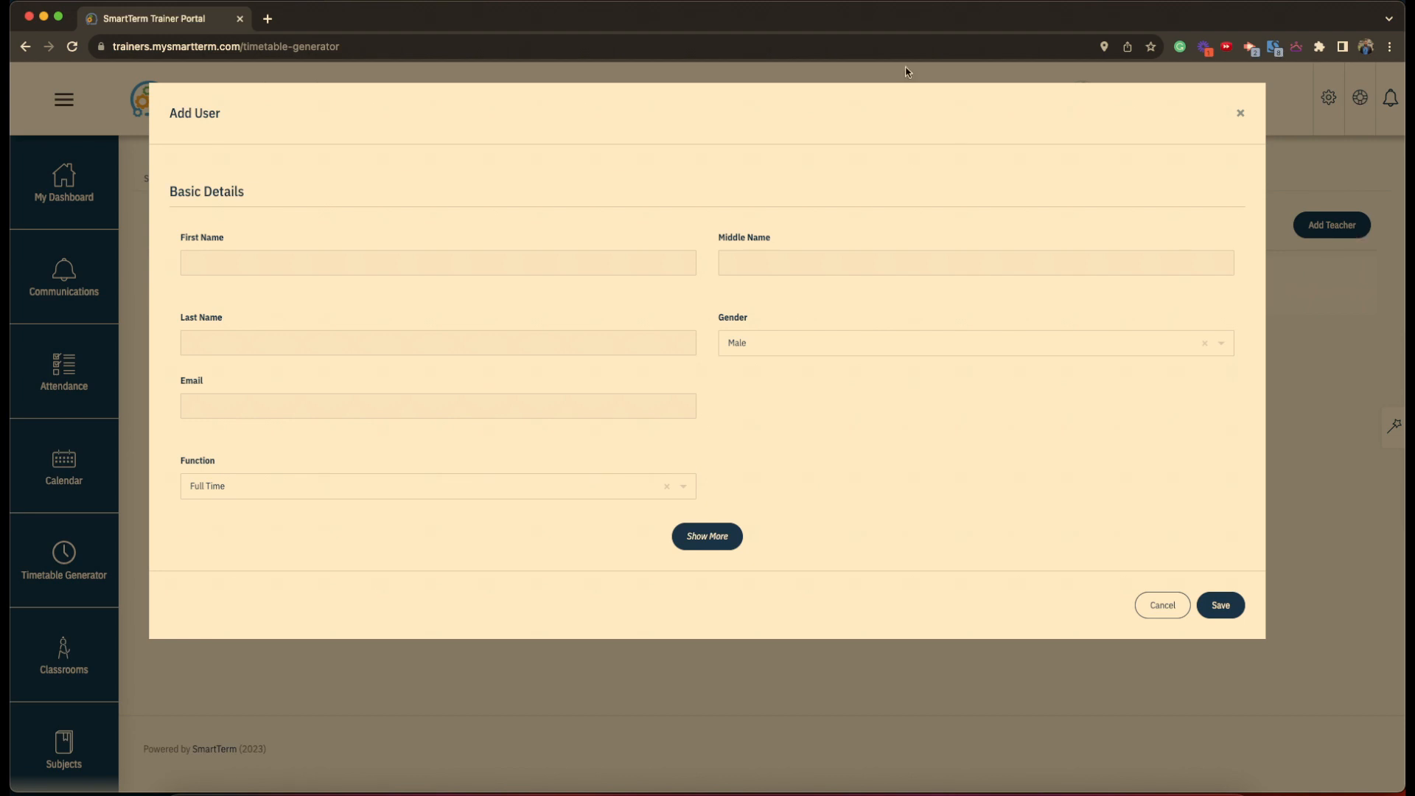
pyautogui.click(400, 259)
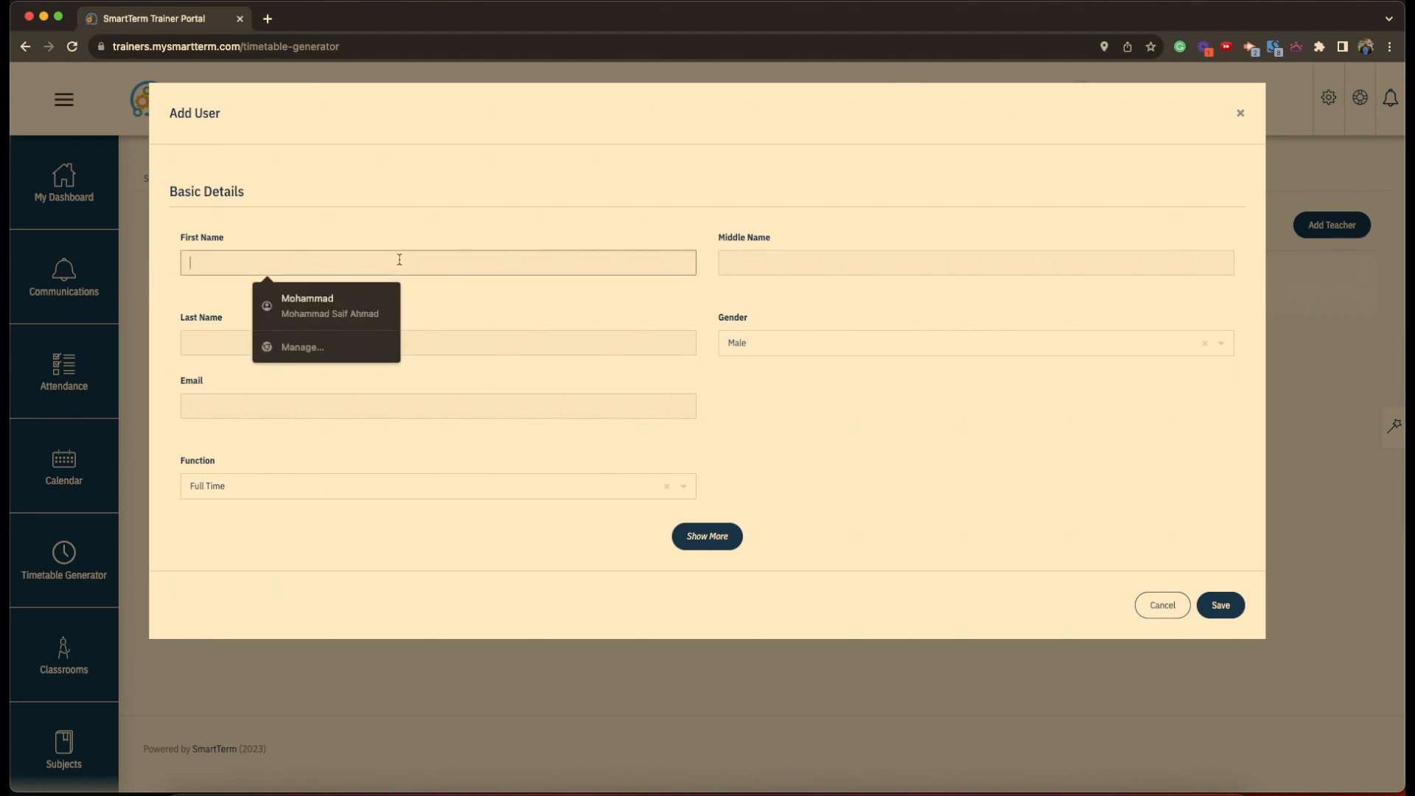
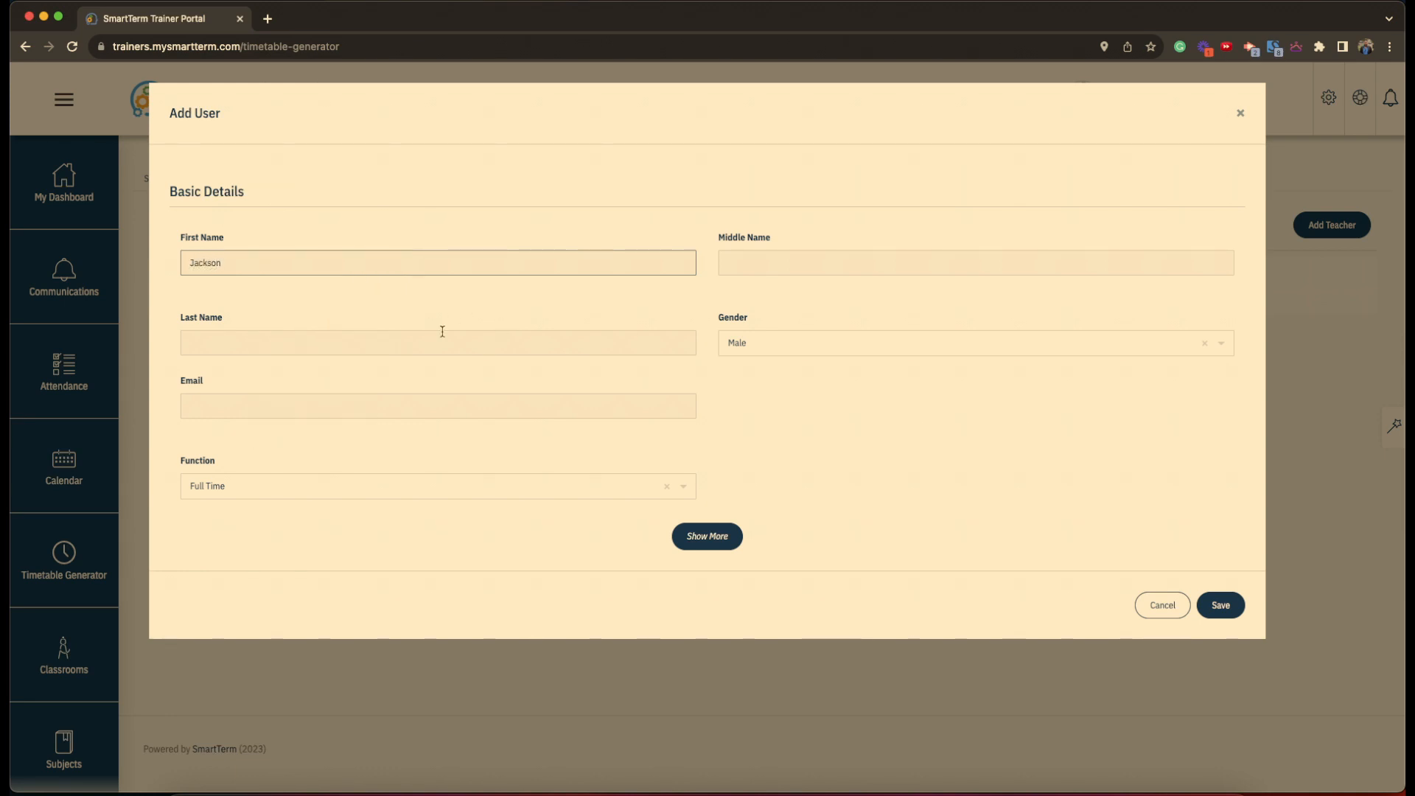
pyautogui.click(443, 334)
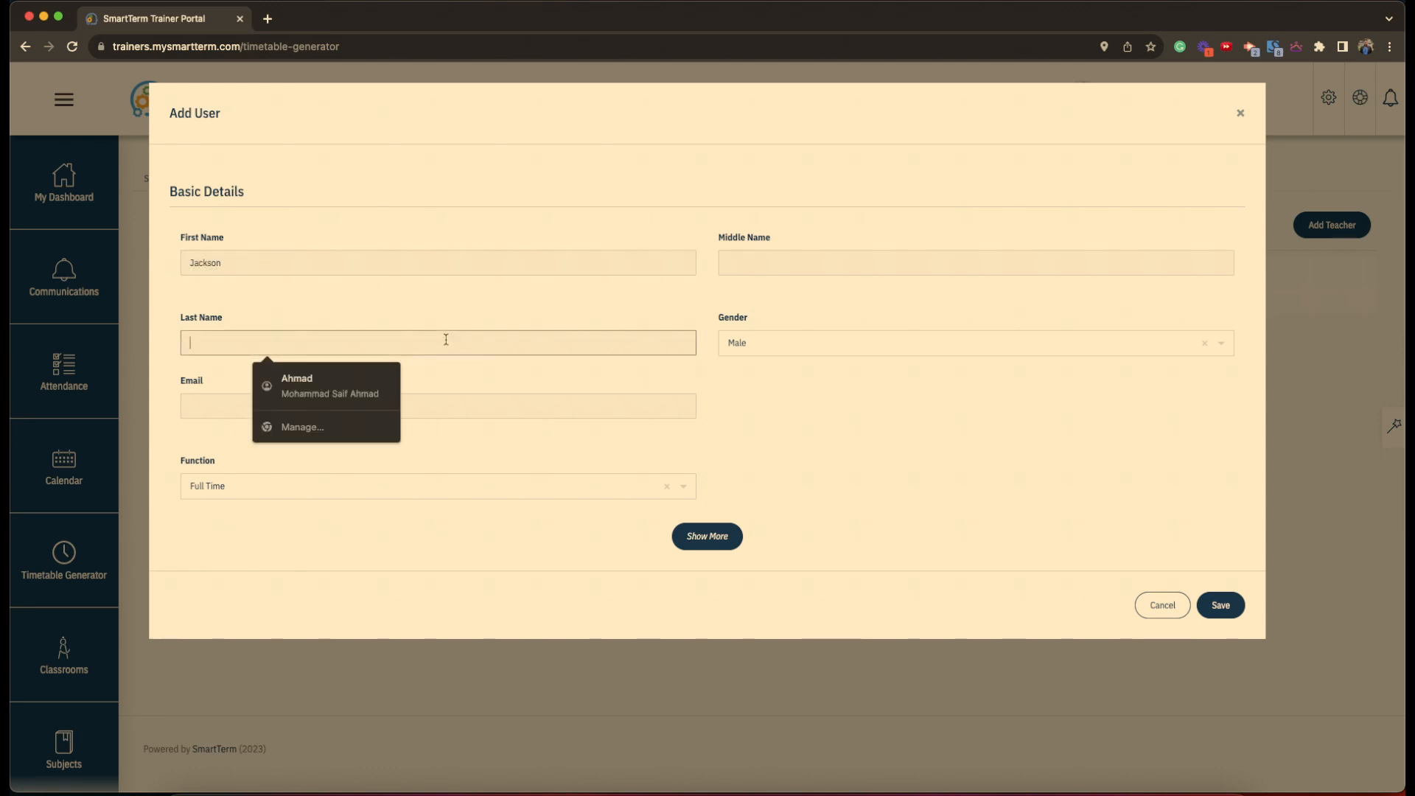
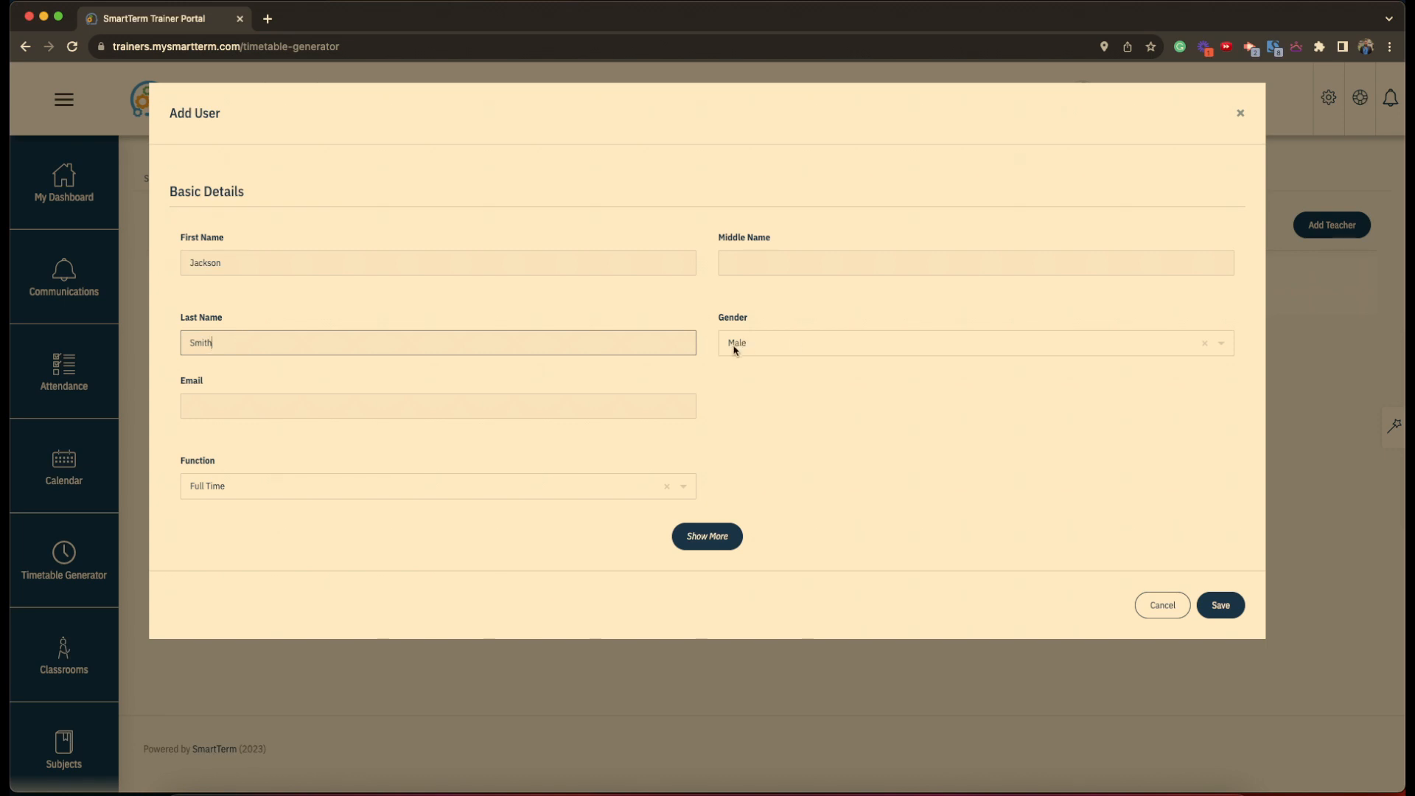
pyautogui.click(404, 412)
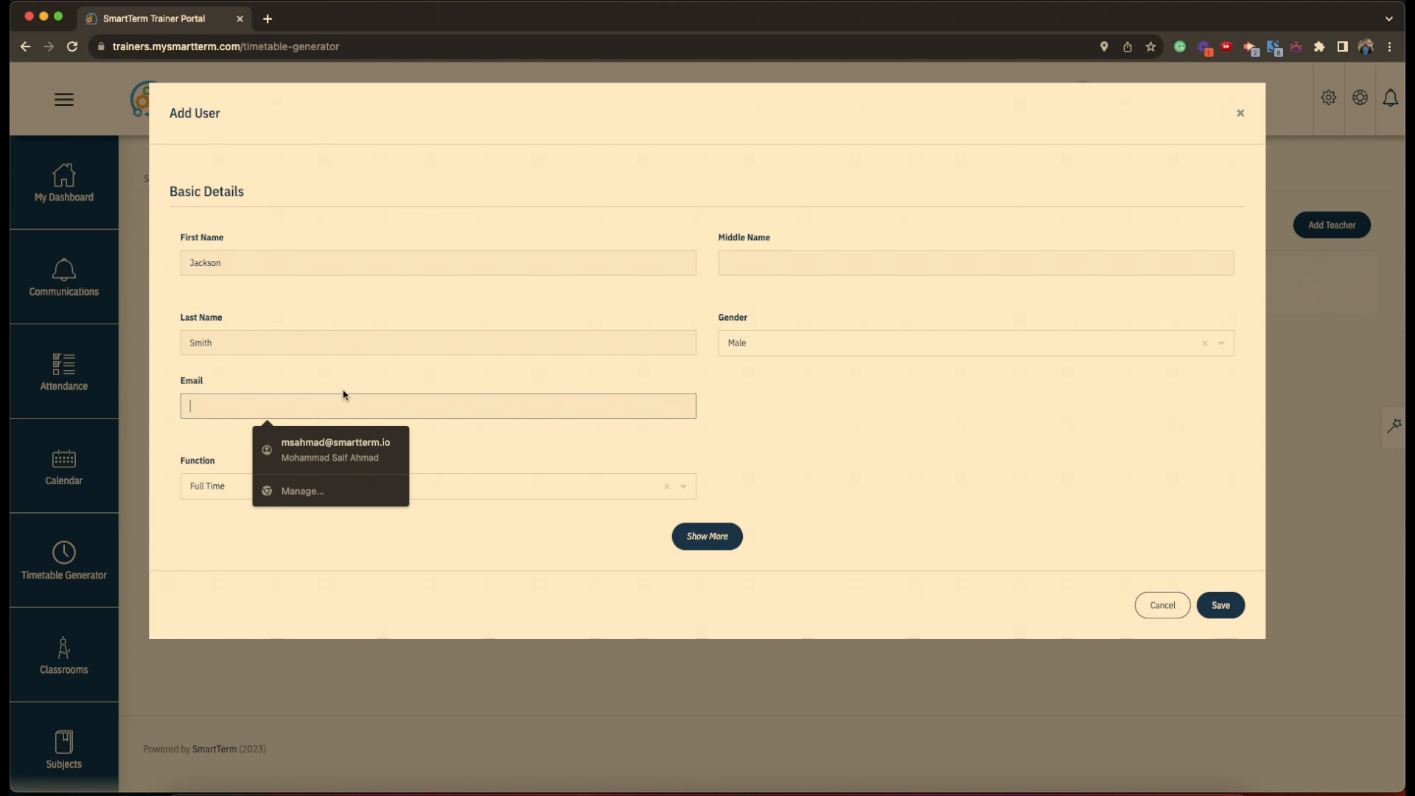
pyautogui.click(558, 459)
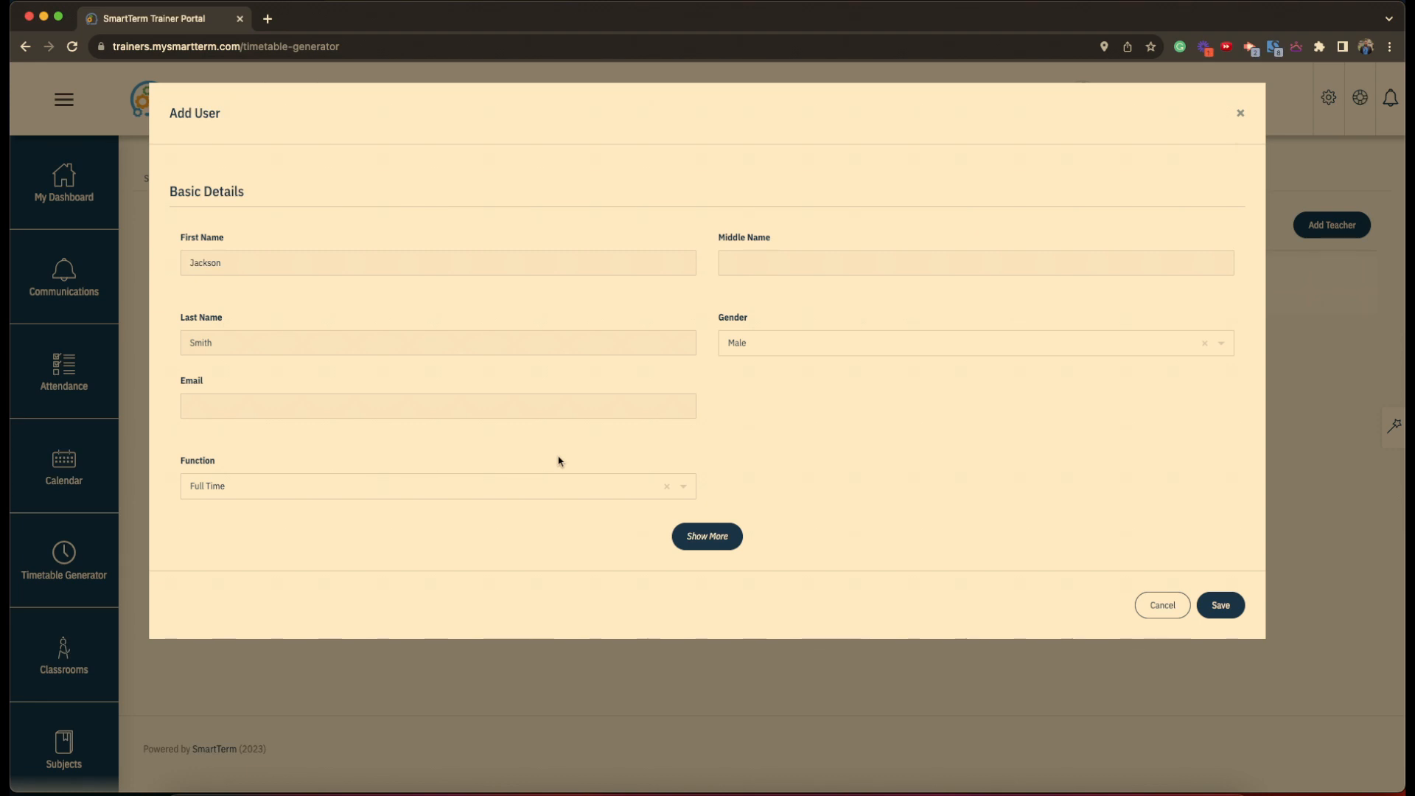
# - Check the advanced details, keeping full-time and male, then save the teacher
pyautogui.click(734, 535)
pyautogui.scroll(-4, 472, 540)
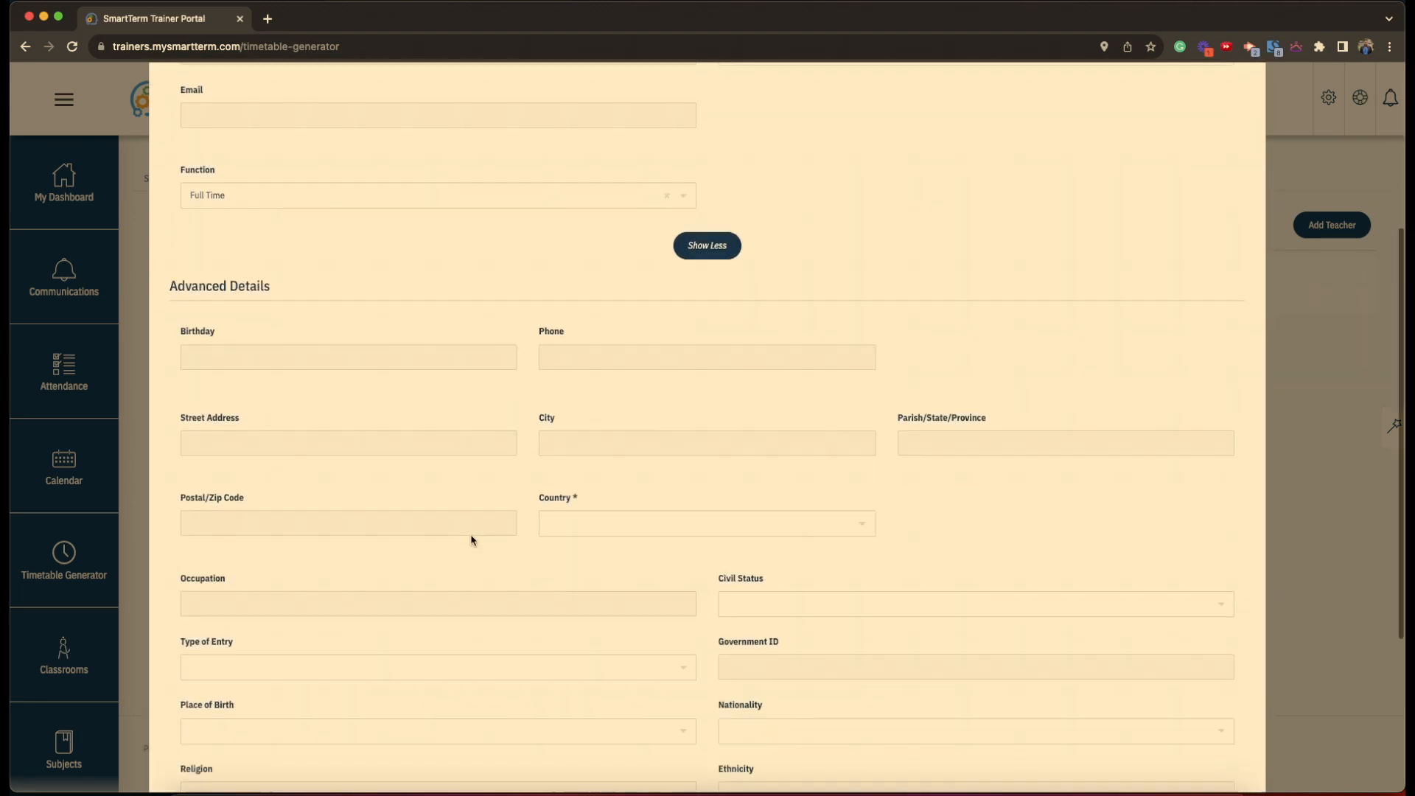
pyautogui.scroll(-2, 472, 540)
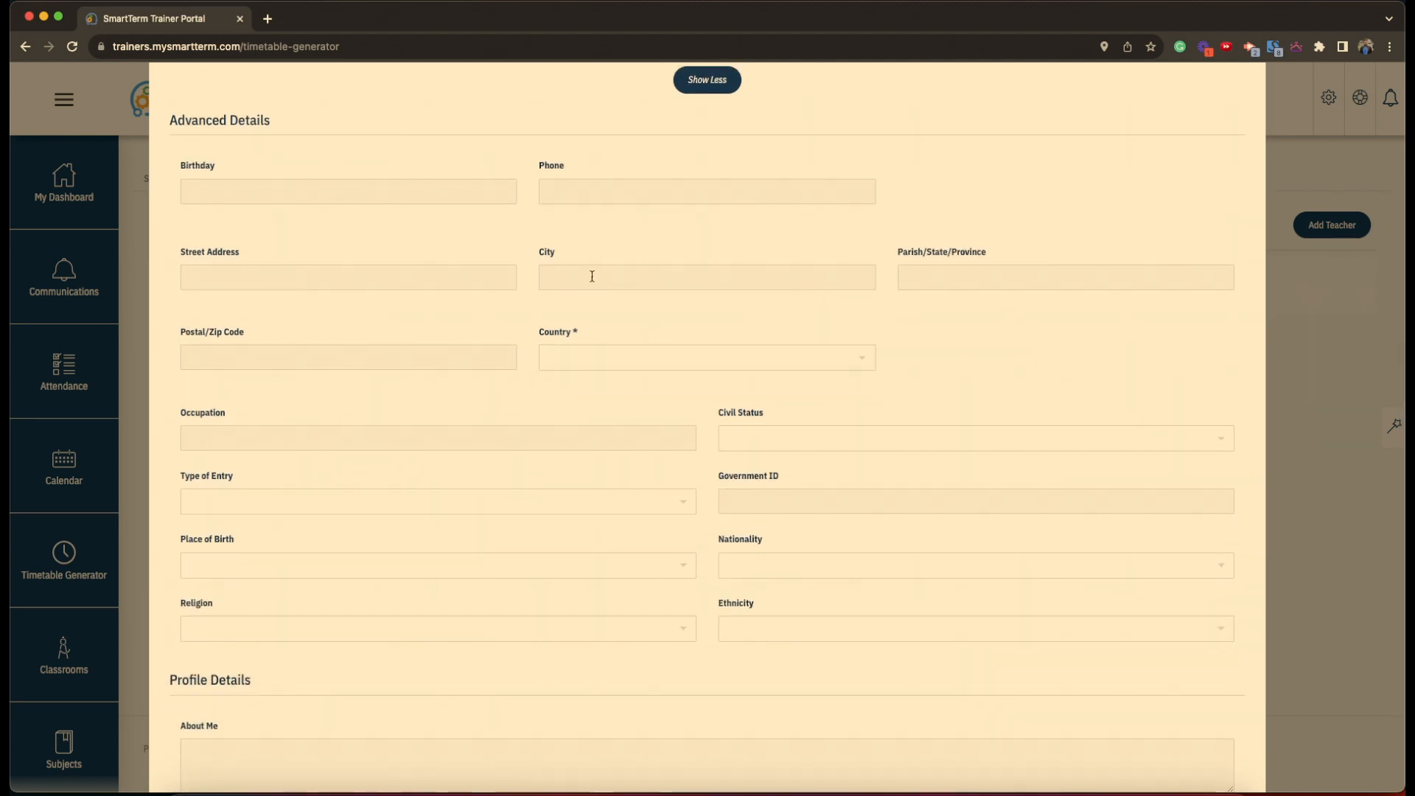
pyautogui.scroll(-2, 684, 417)
pyautogui.scroll(3, 684, 417)
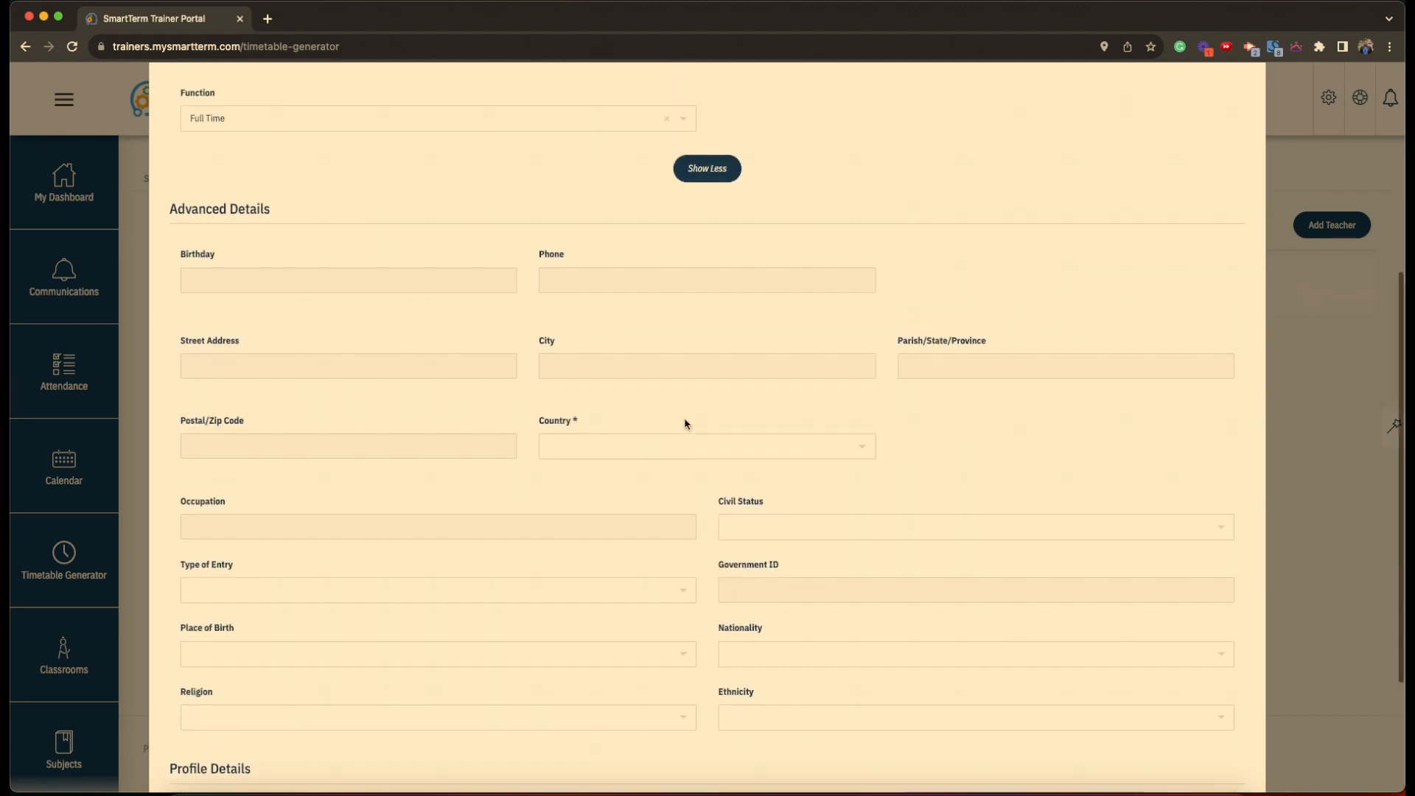
pyautogui.click(709, 189)
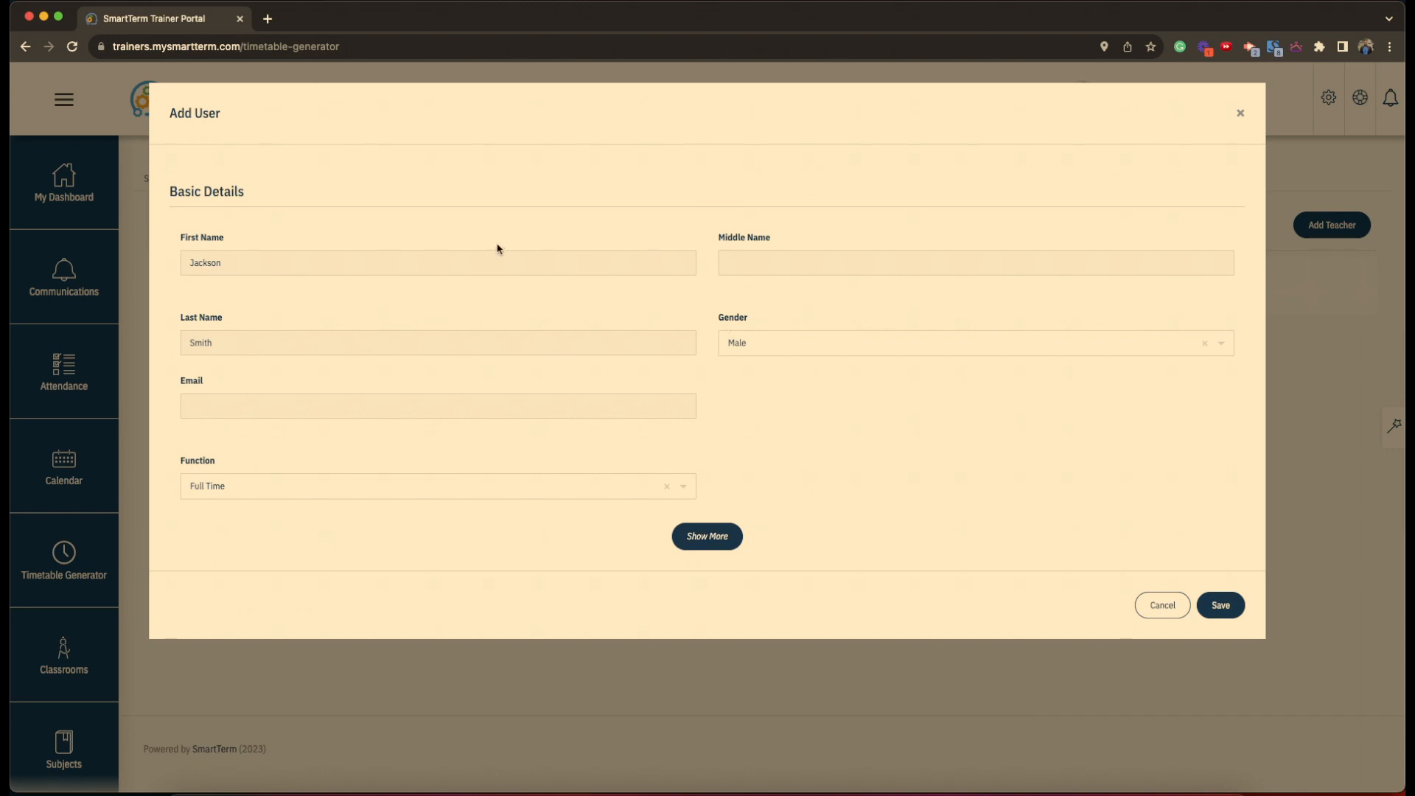
pyautogui.click(1221, 606)
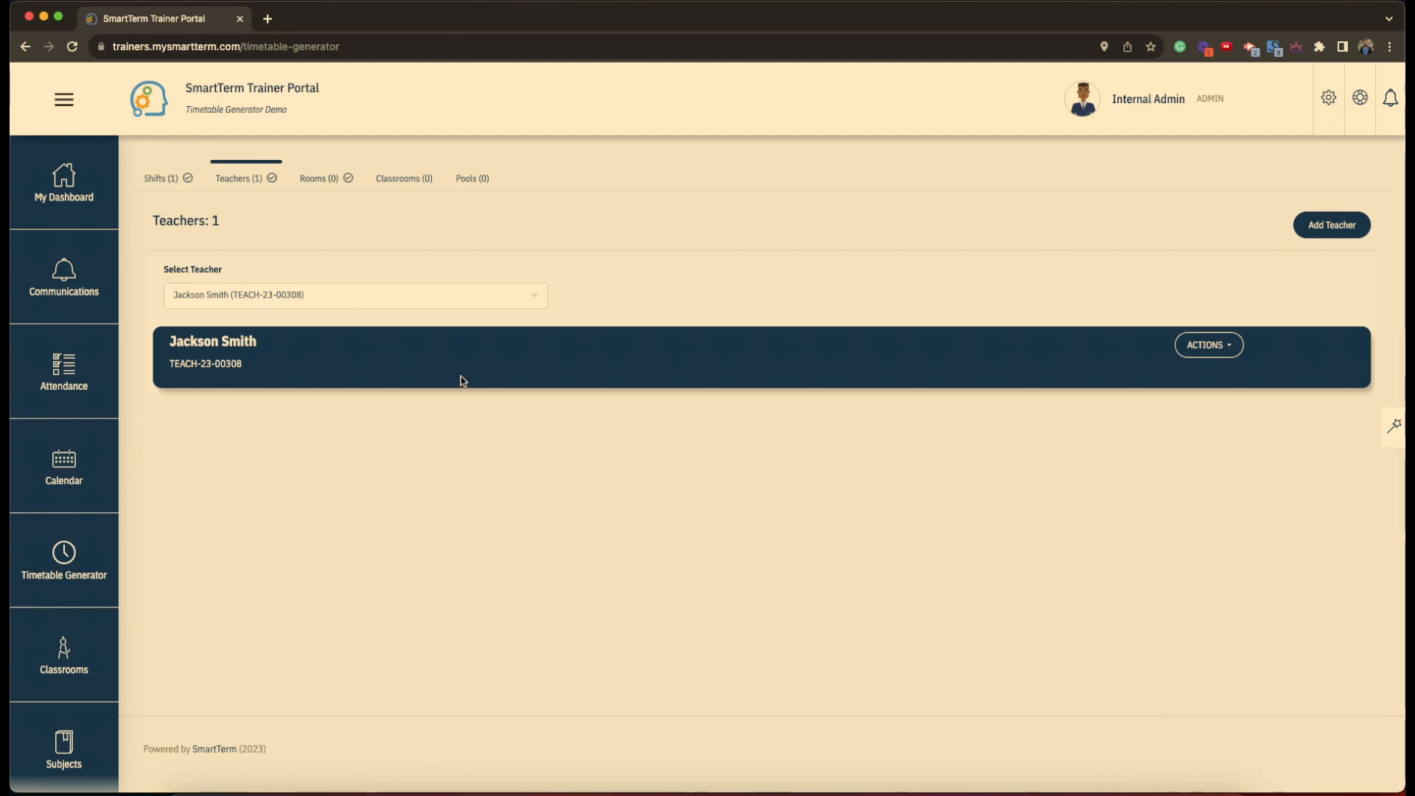
# - Look over the new teacher's ACTIONS menu without choosing anything, then go to the empty Rooms section
pyautogui.click(1194, 352)
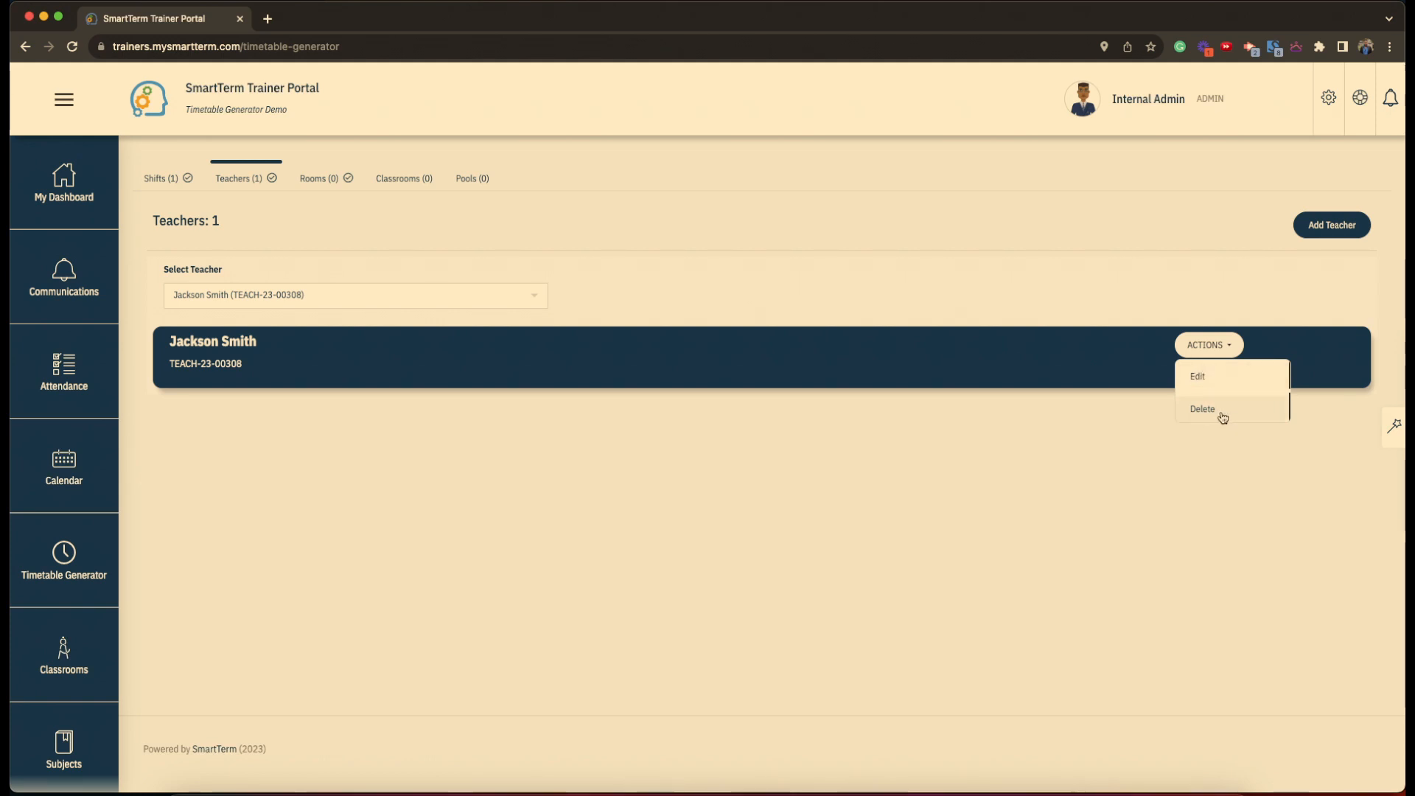
pyautogui.click(909, 461)
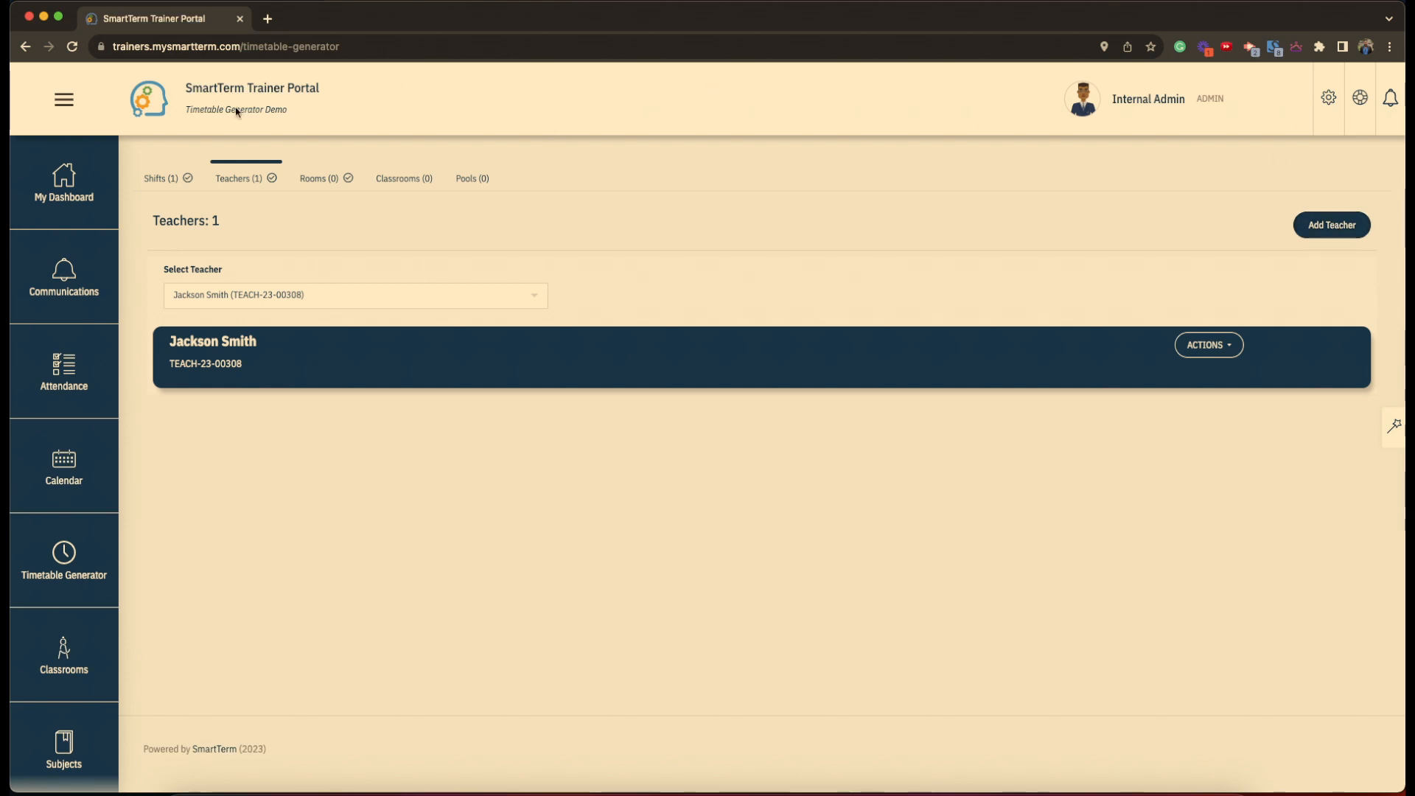
pyautogui.click(323, 184)
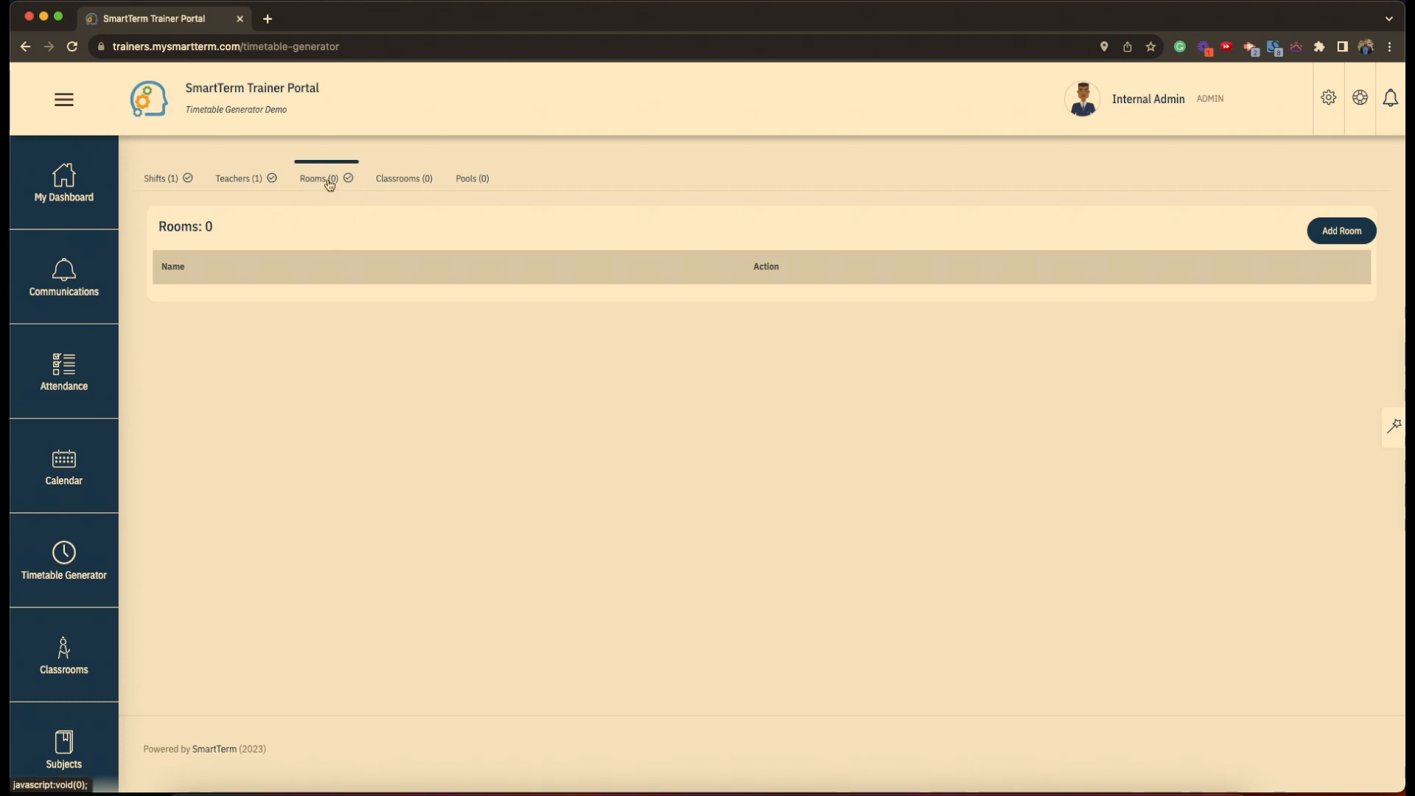
# - Create a new room named 'Library' and save it
pyautogui.click(1338, 234)
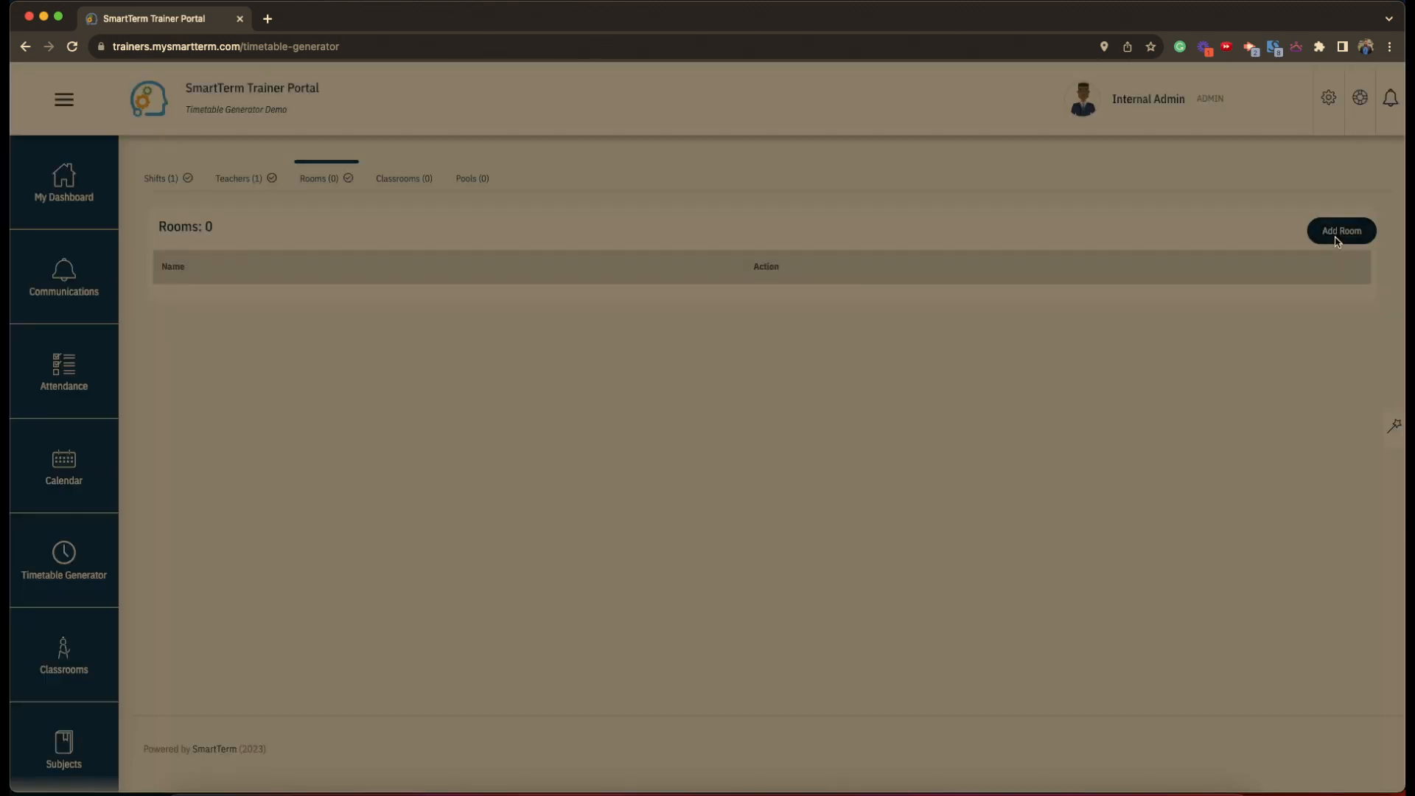
pyautogui.click(217, 204)
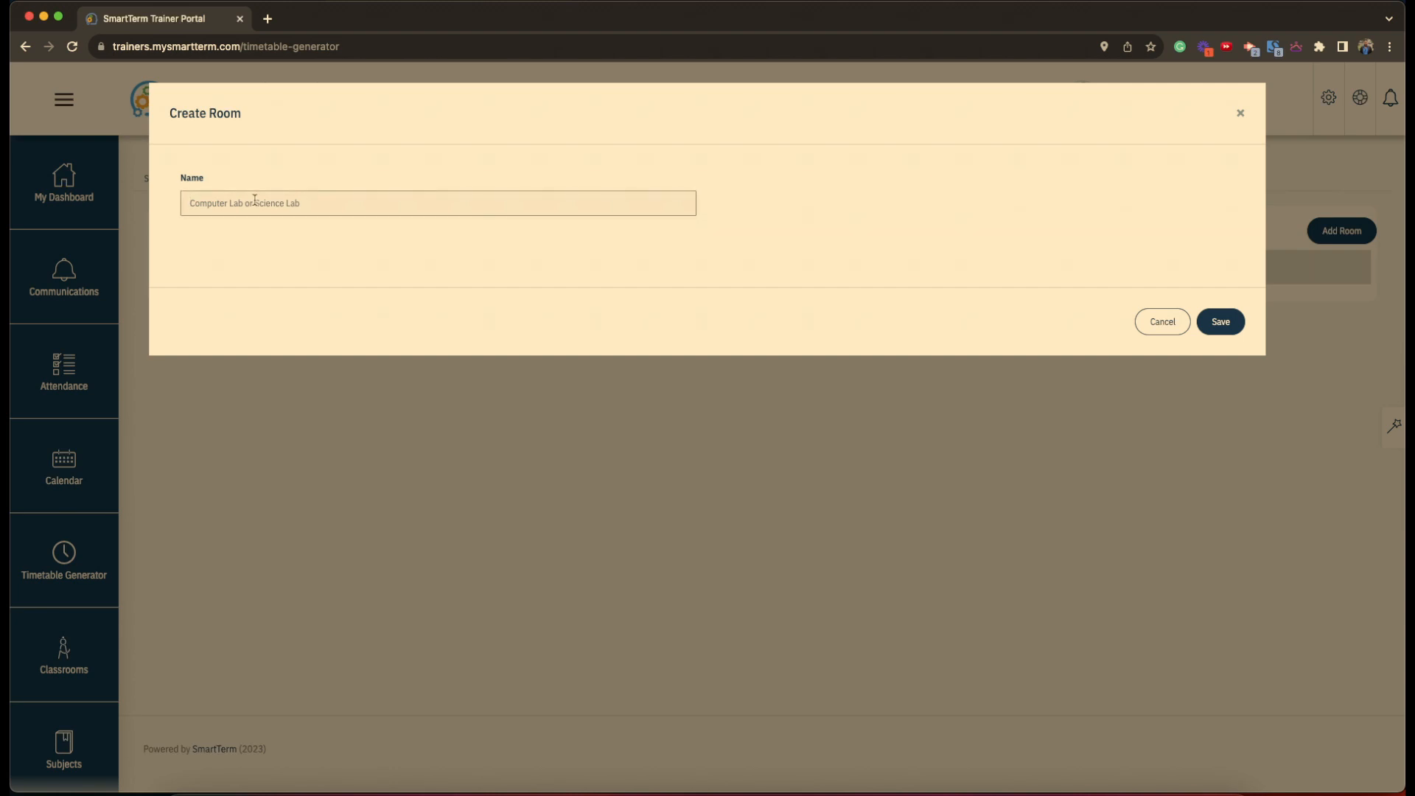
pyautogui.write('Library')
pyautogui.click(1230, 327)
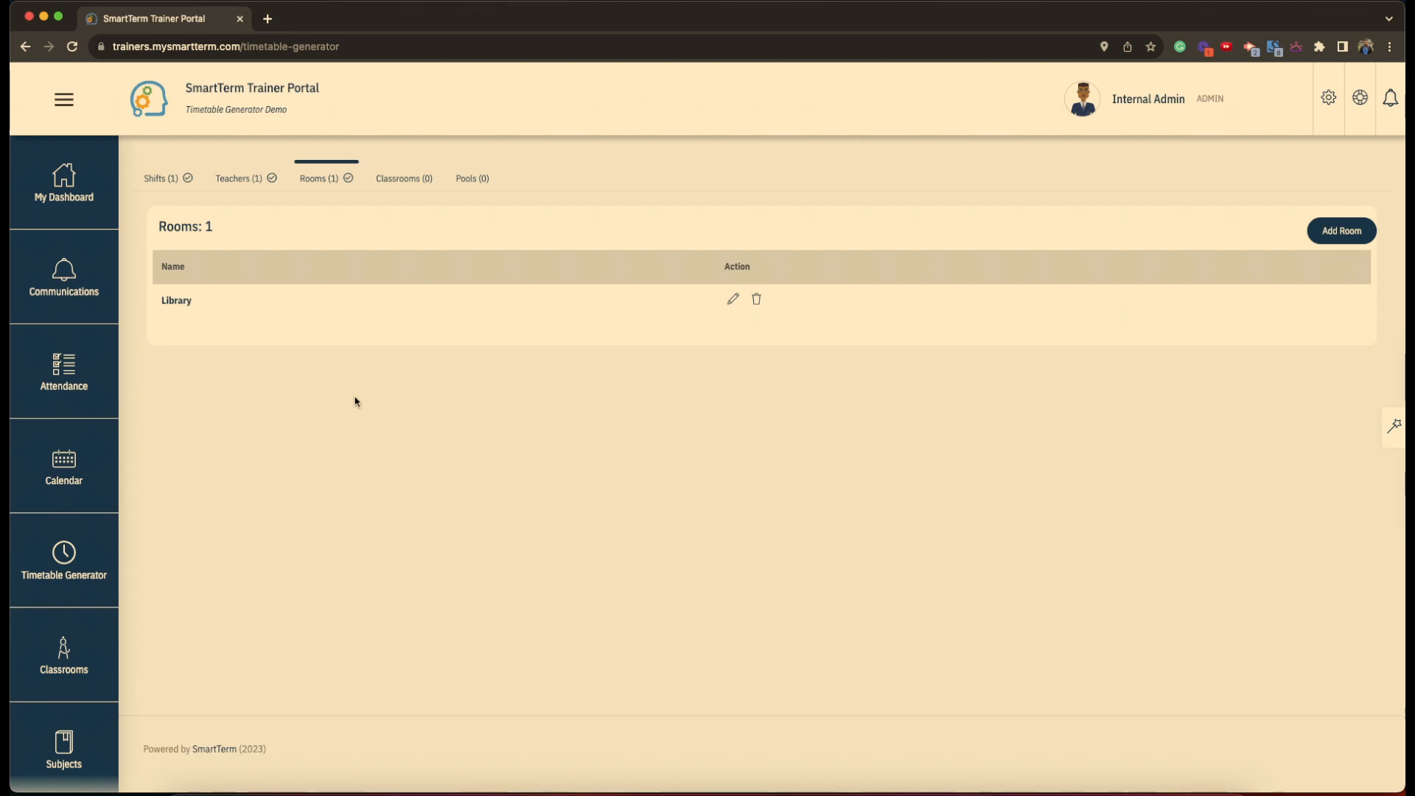
# - Switch to the Classrooms section, which lists no classrooms yet
pyautogui.click(416, 184)
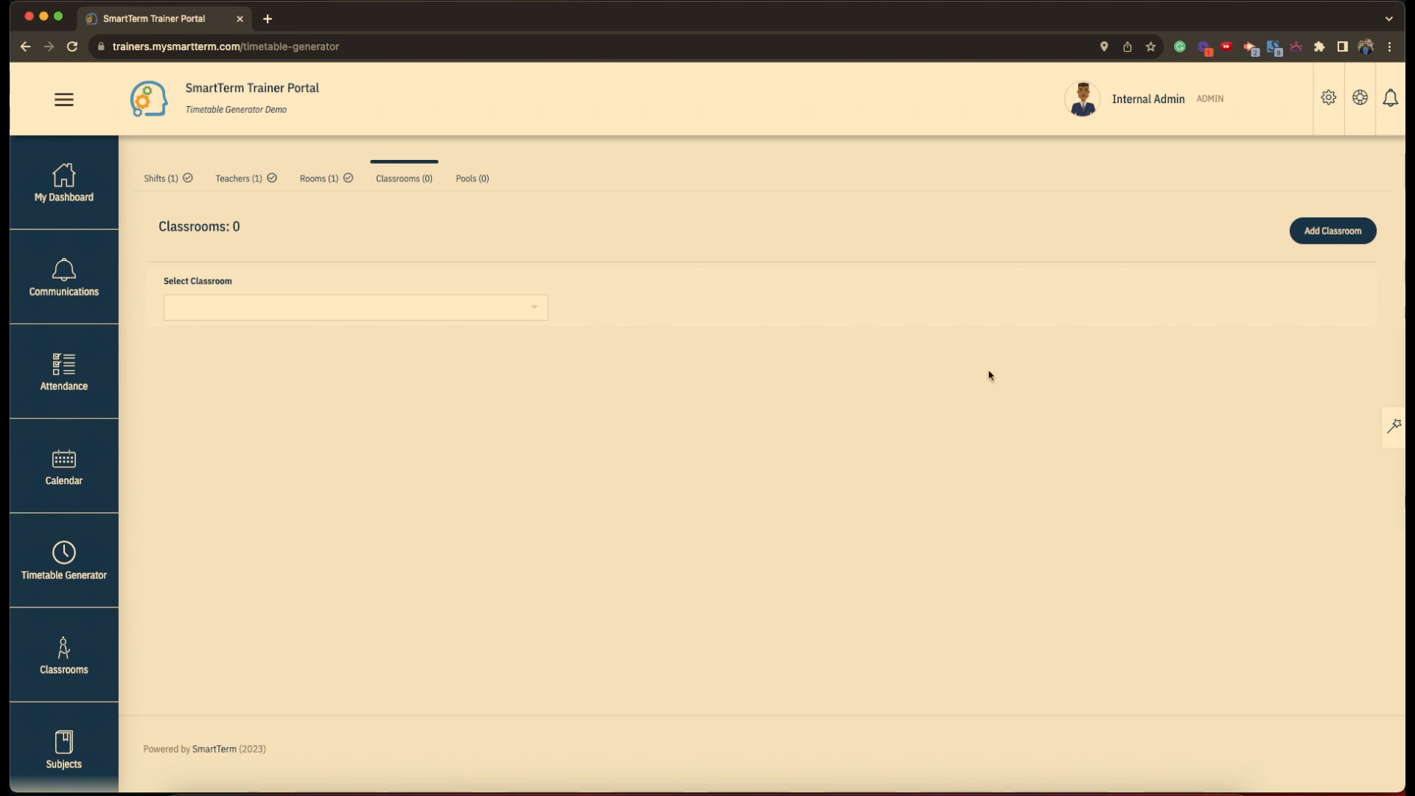
# - Create classroom 'Grade 1 K' at Grade 1 level with the existing teacher on the General shift
pyautogui.click(1333, 232)
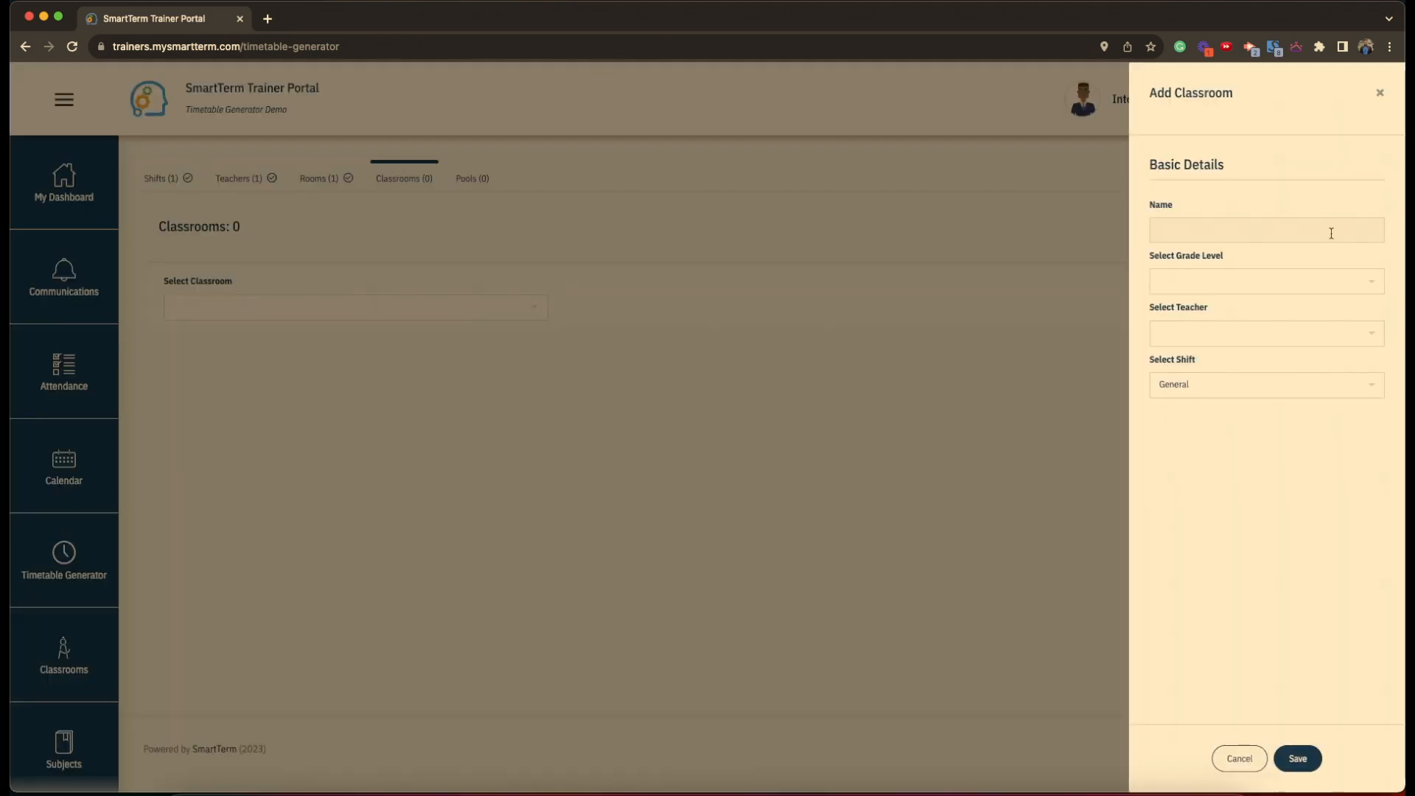
pyautogui.click(1206, 229)
pyautogui.write('Grade 1 K')
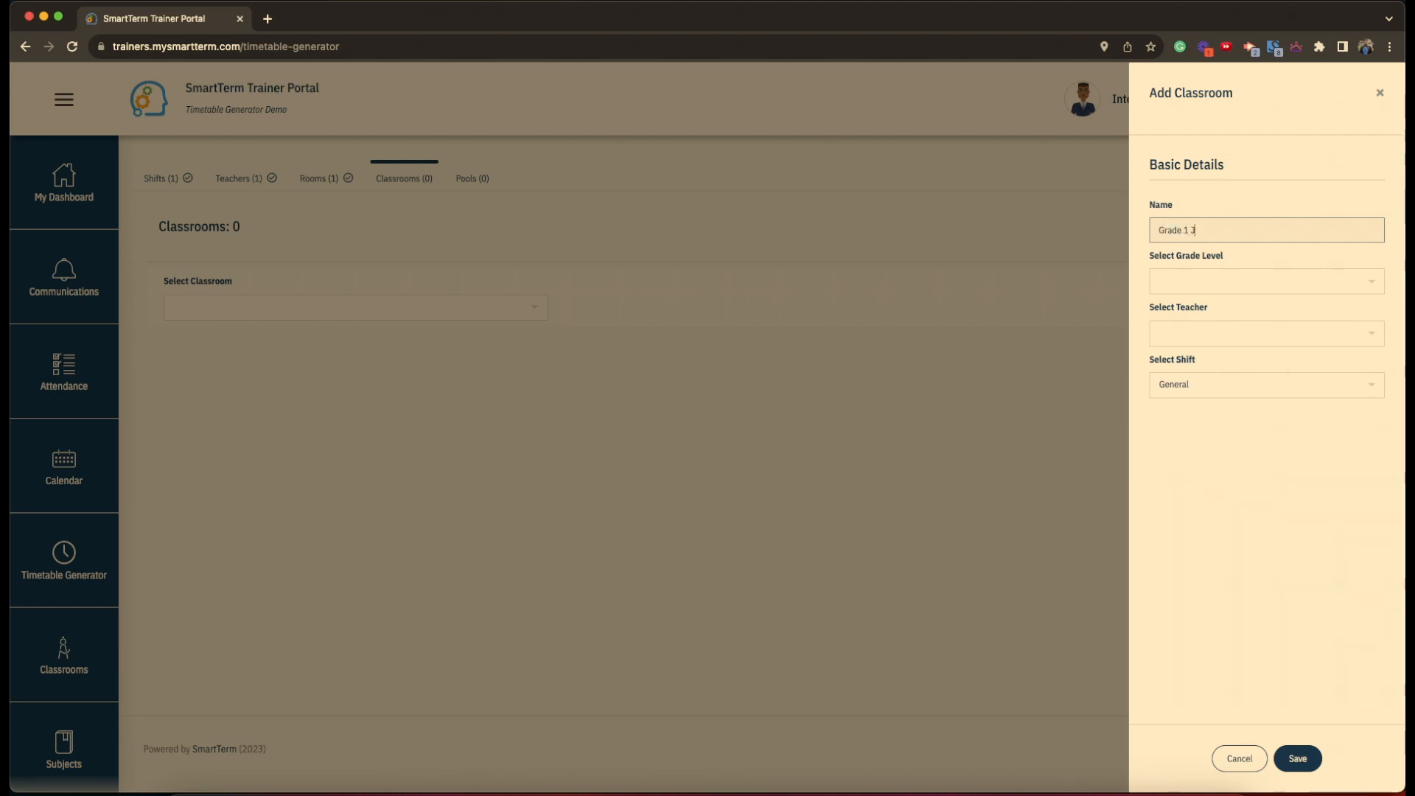
pyautogui.click(1206, 287)
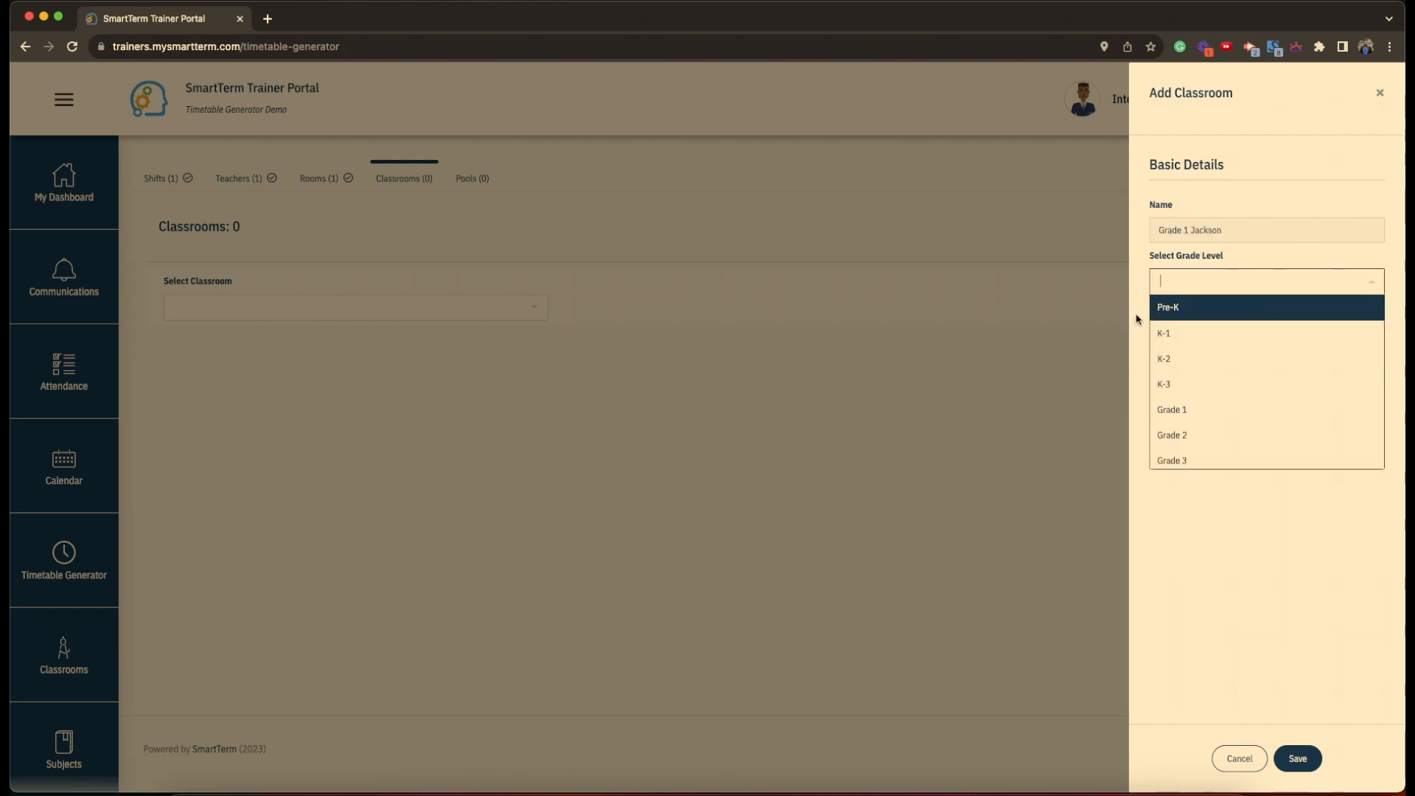
pyautogui.click(1186, 408)
pyautogui.click(1182, 338)
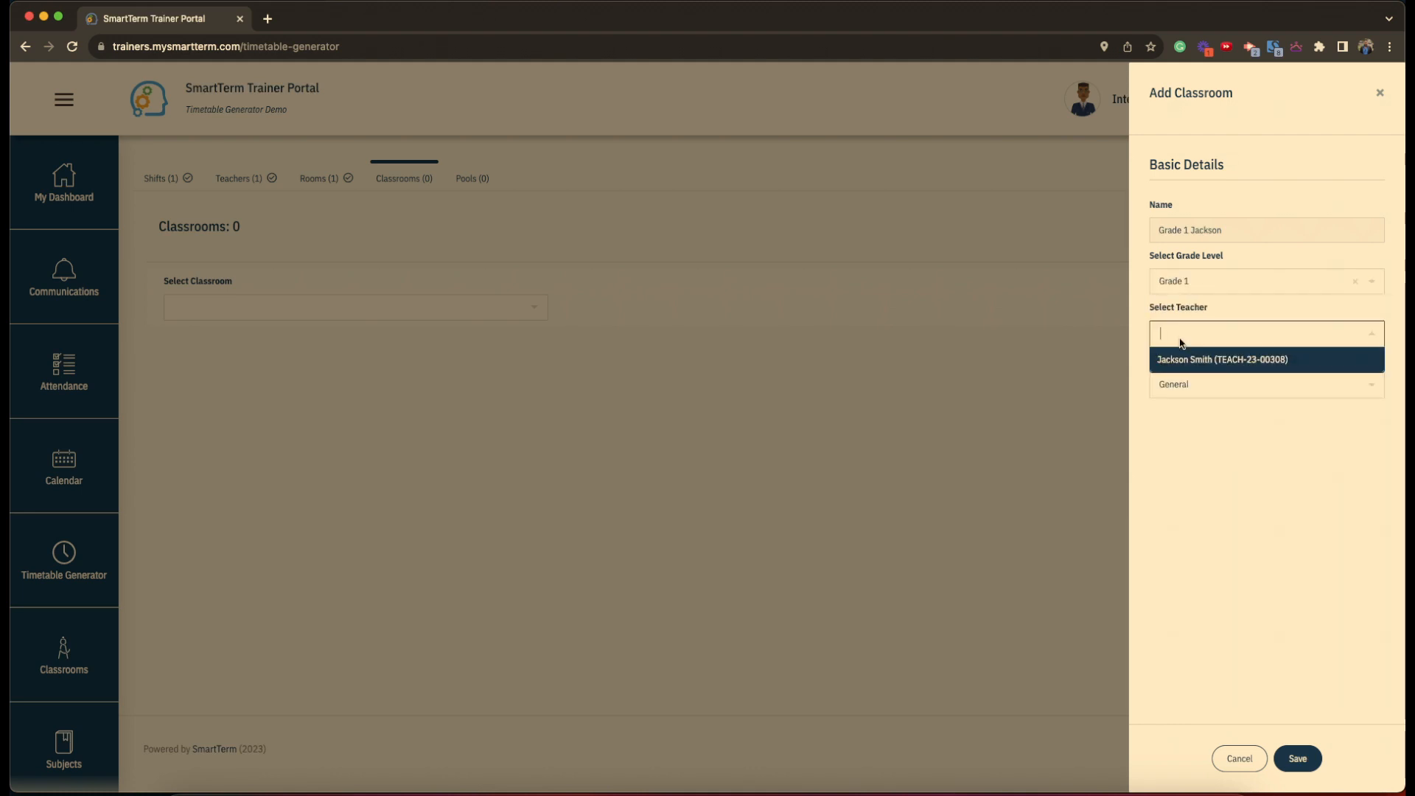
pyautogui.click(1229, 364)
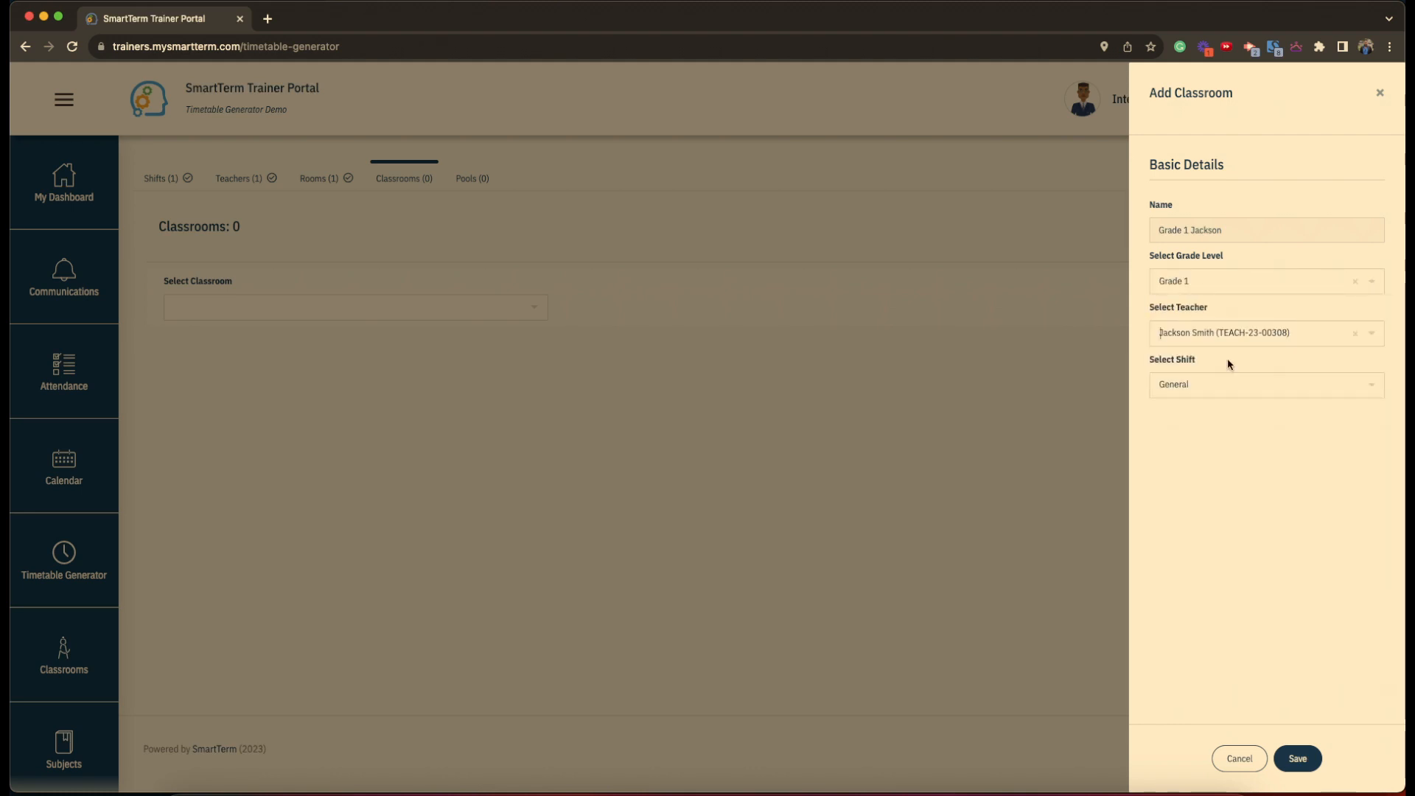
pyautogui.click(1175, 392)
pyautogui.click(1175, 410)
pyautogui.click(1299, 759)
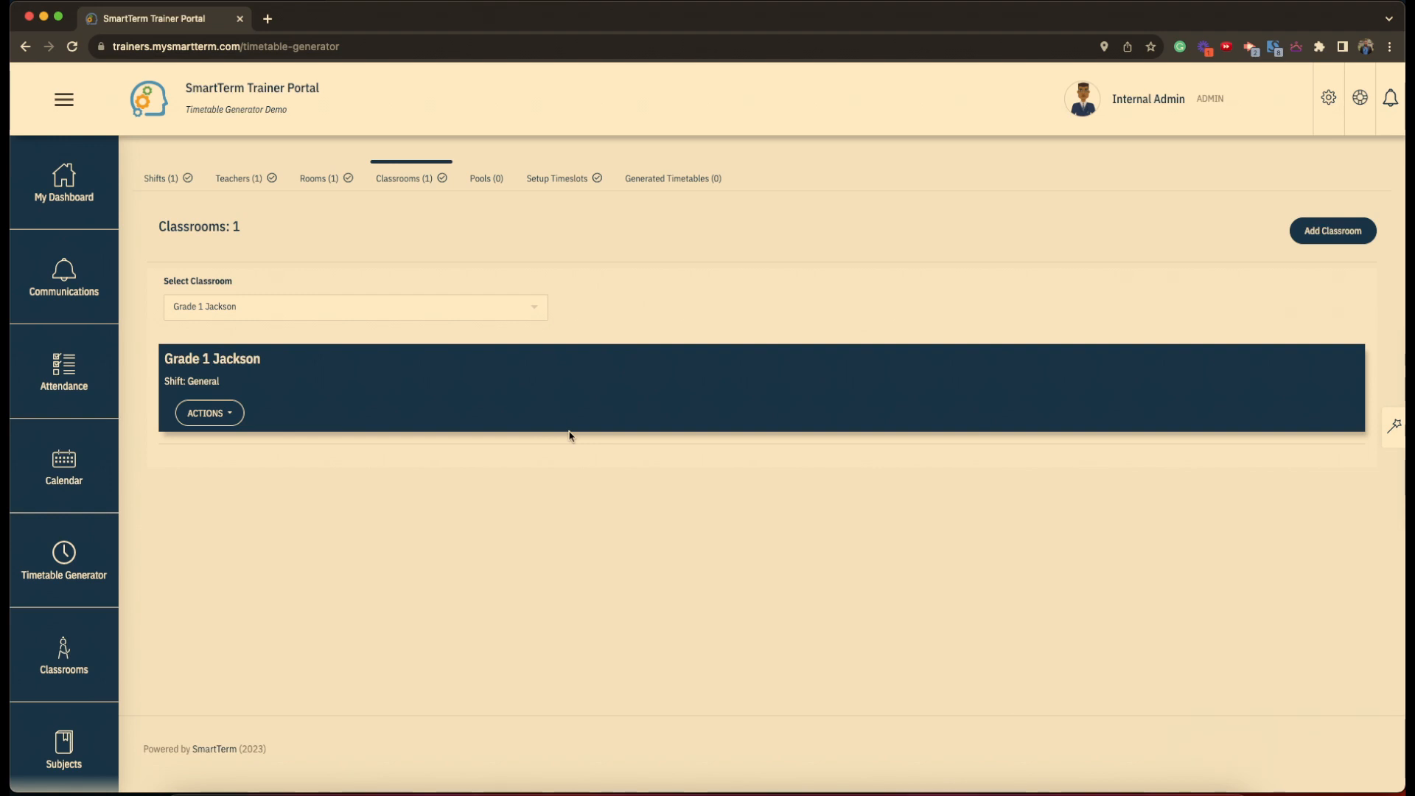
pyautogui.click(238, 417)
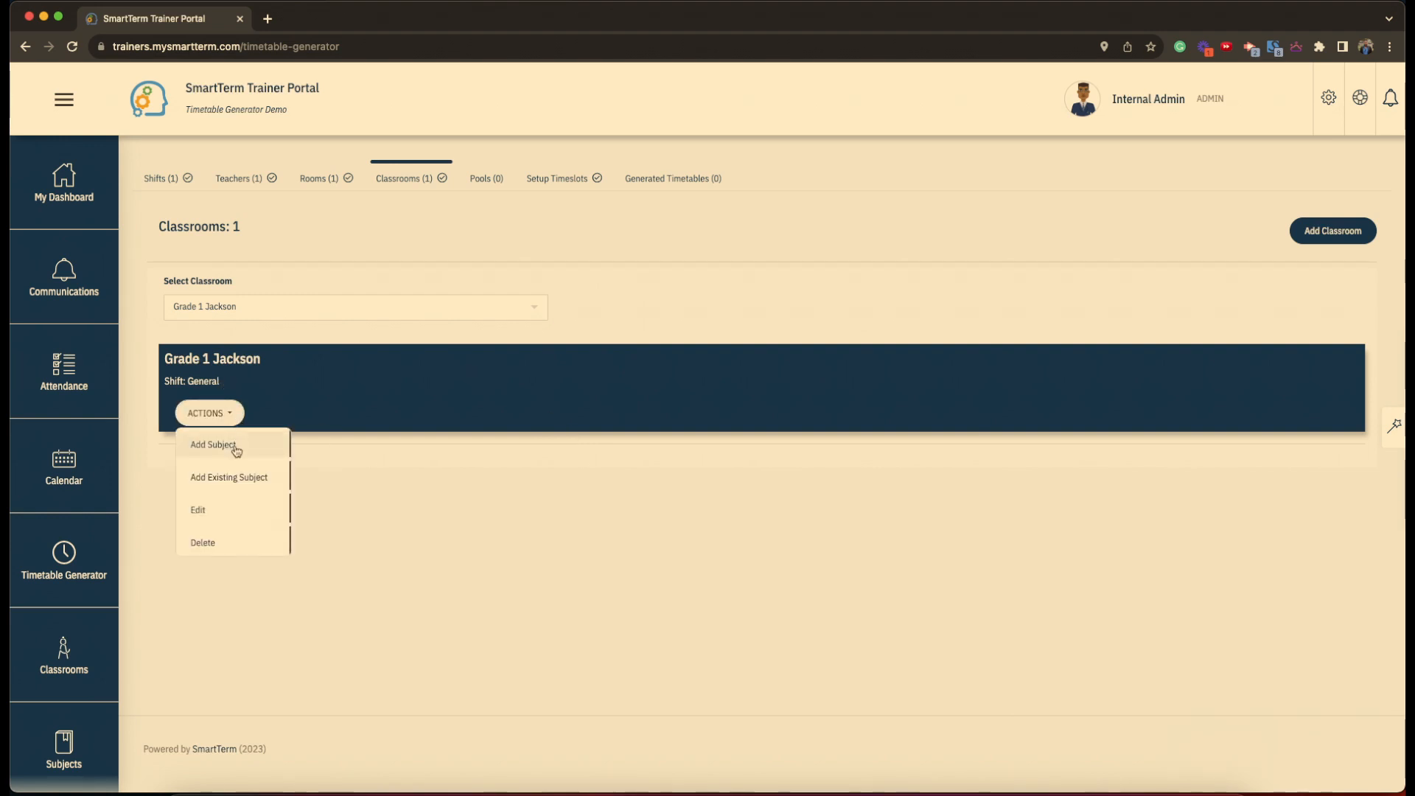
pyautogui.scroll(-1, 236, 449)
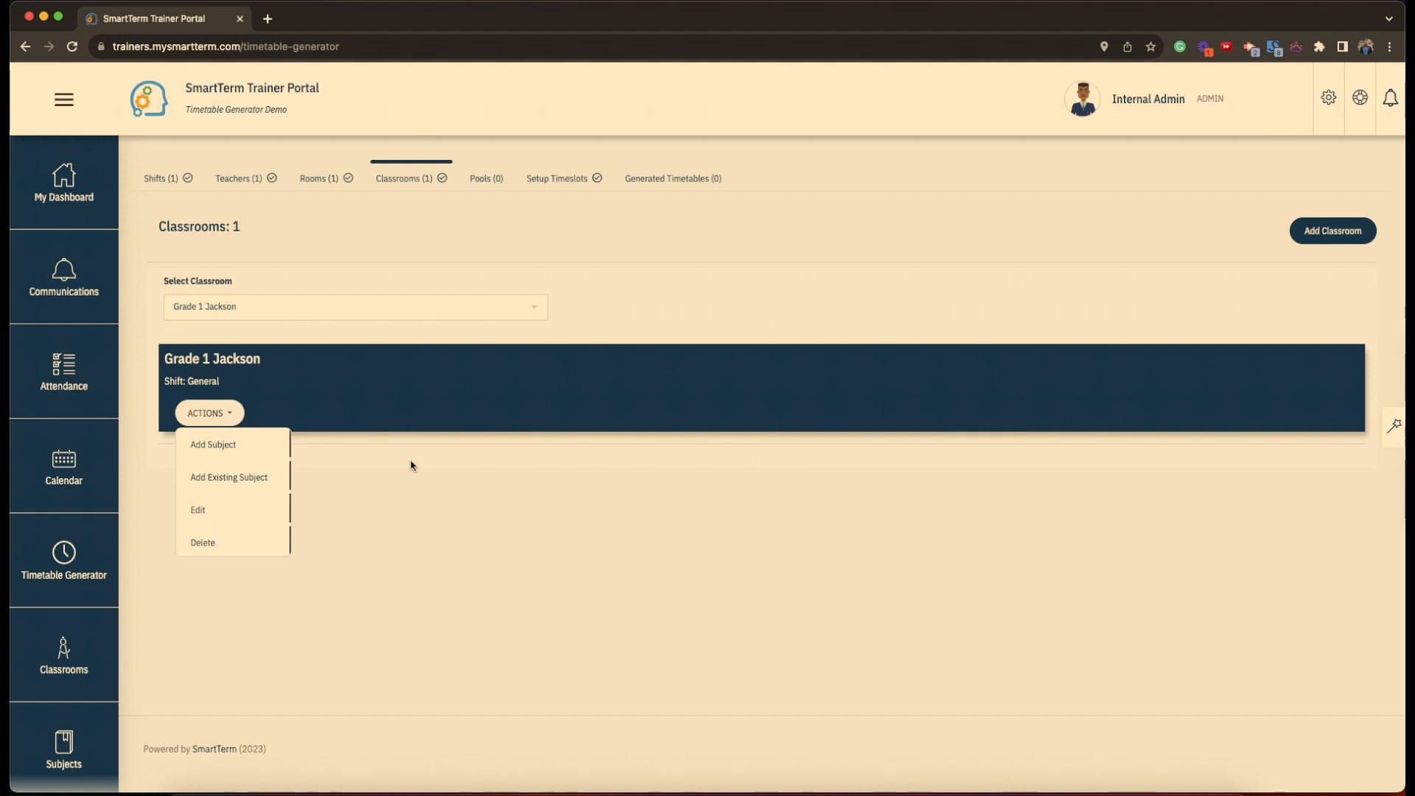
pyautogui.click(321, 397)
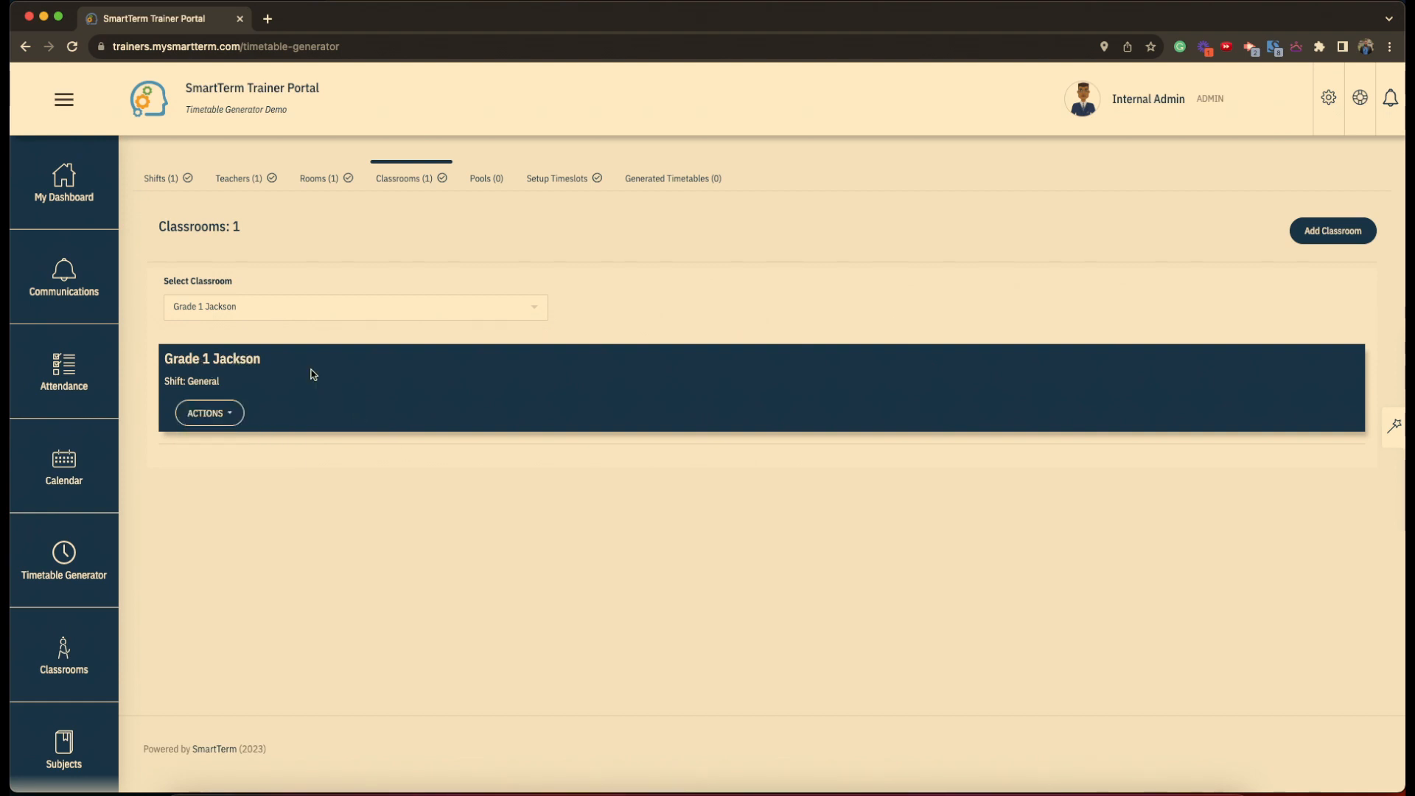
pyautogui.click(221, 421)
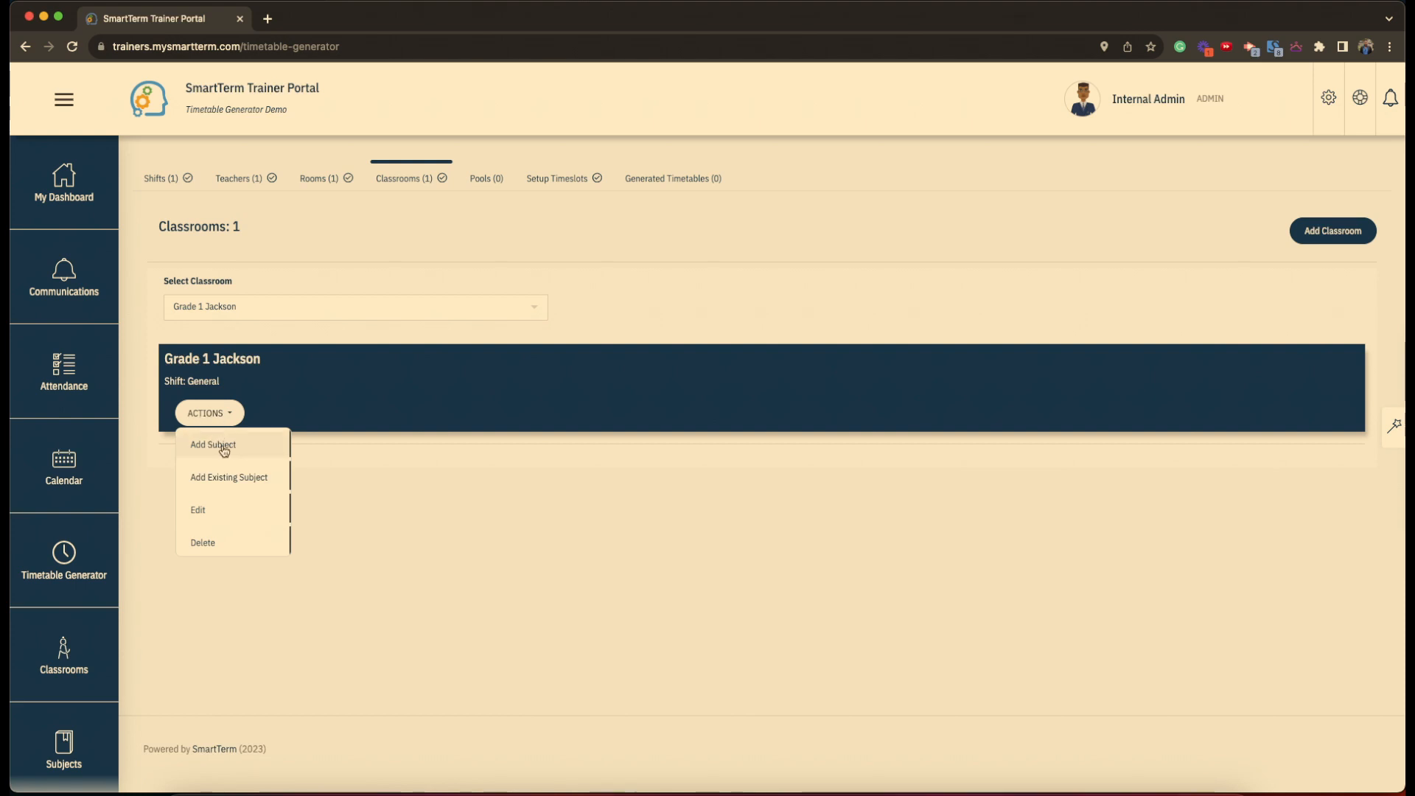
pyautogui.click(313, 399)
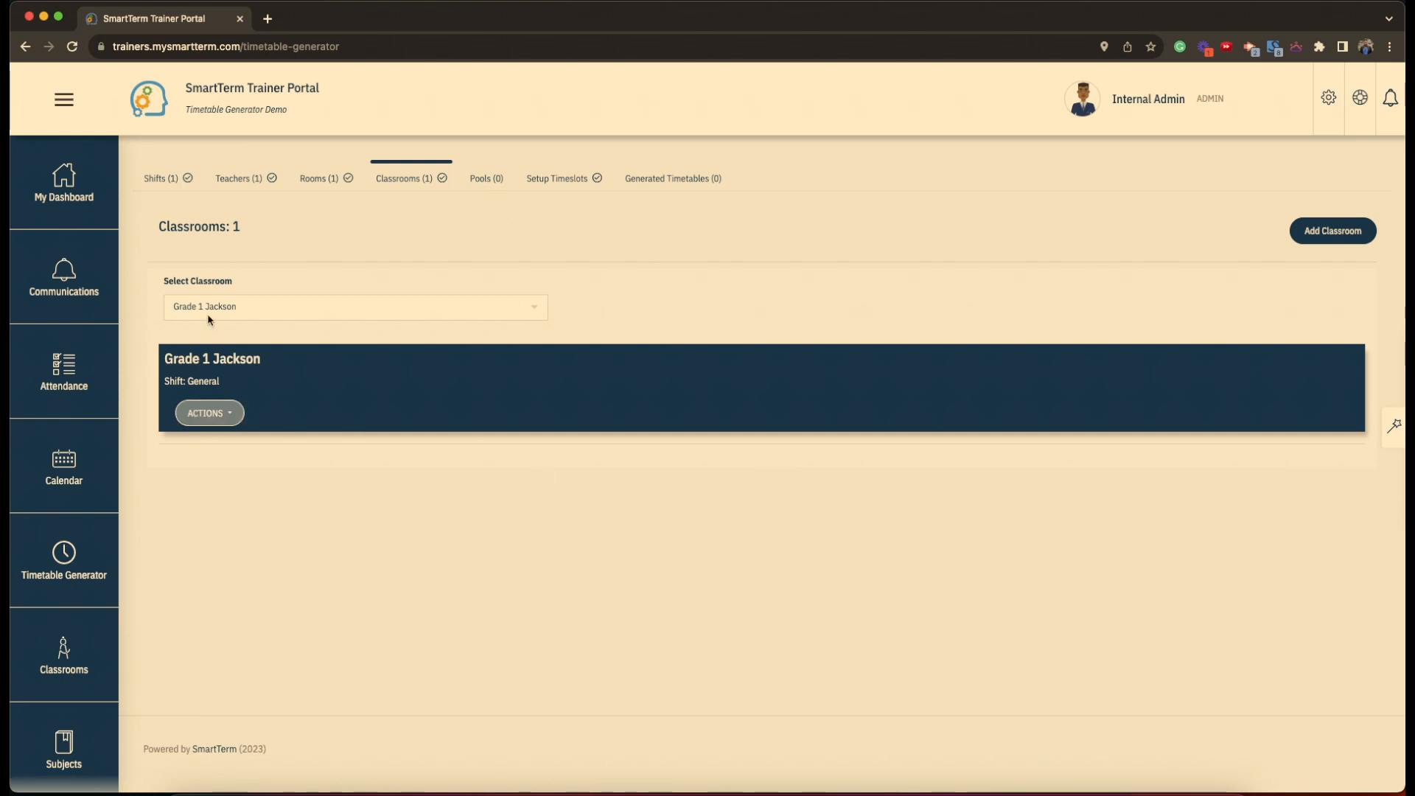
# - Create classroom 'Grade 10 A' at Grade 10 level, assigned to the existing teacher, and save it
pyautogui.click(1321, 234)
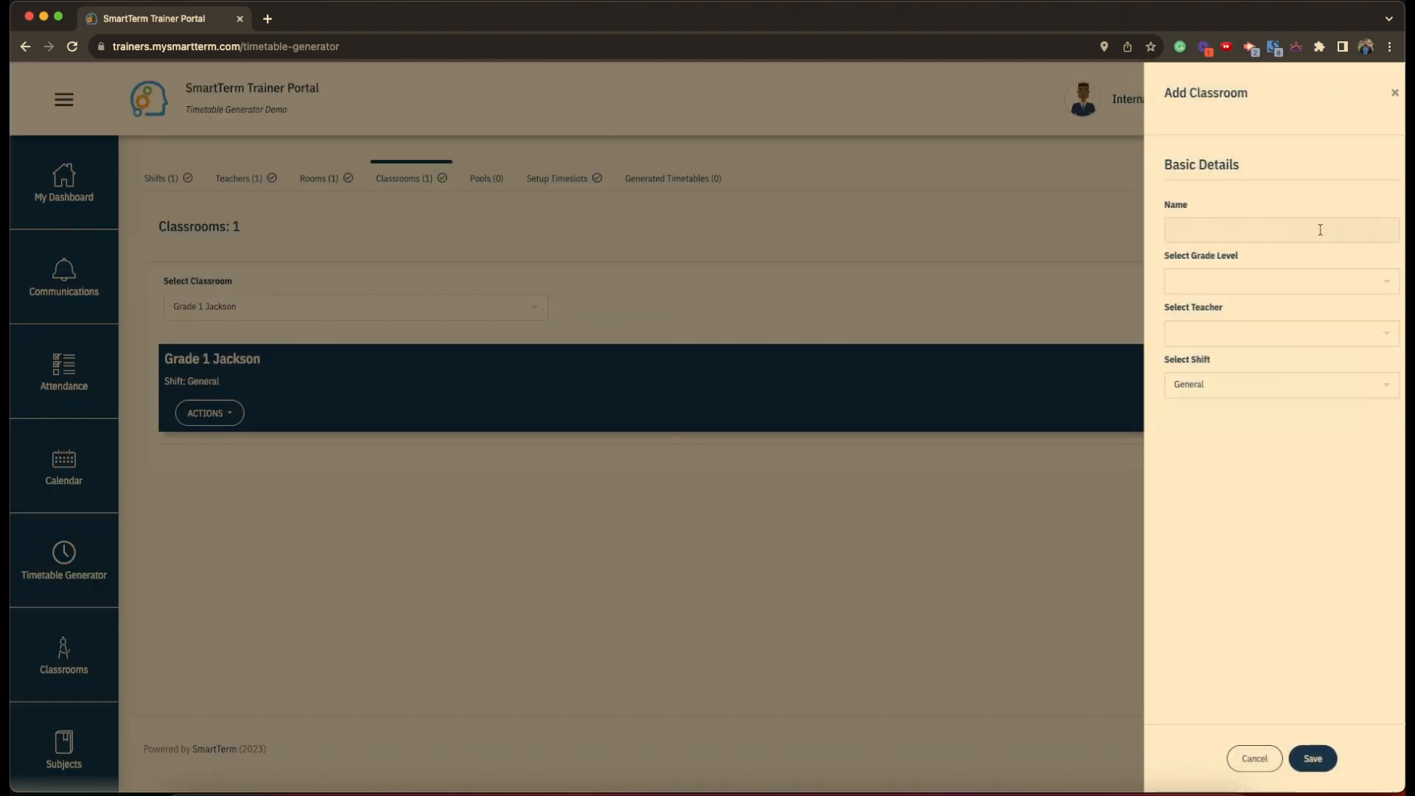
pyautogui.click(1193, 233)
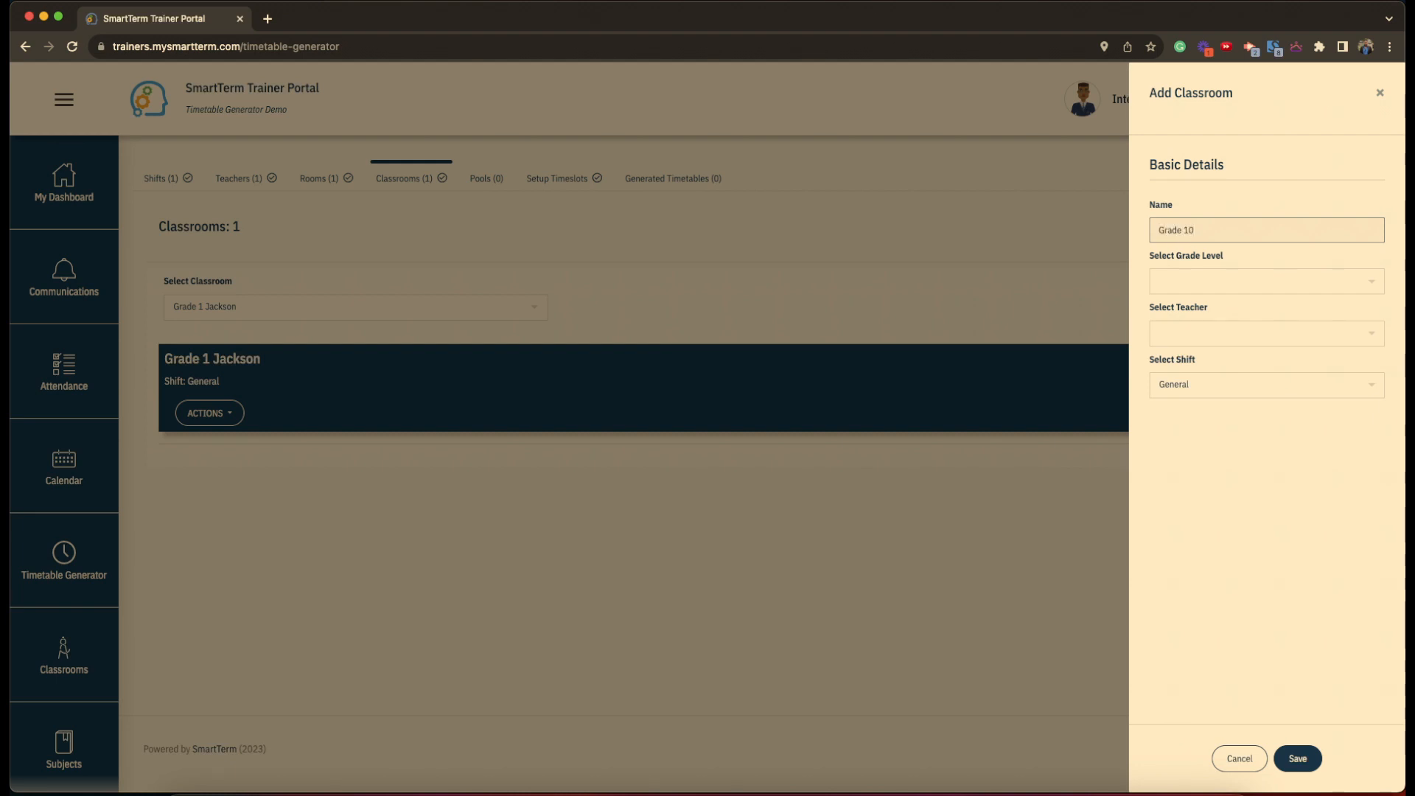
pyautogui.click(1157, 284)
pyautogui.scroll(-5, 1185, 400)
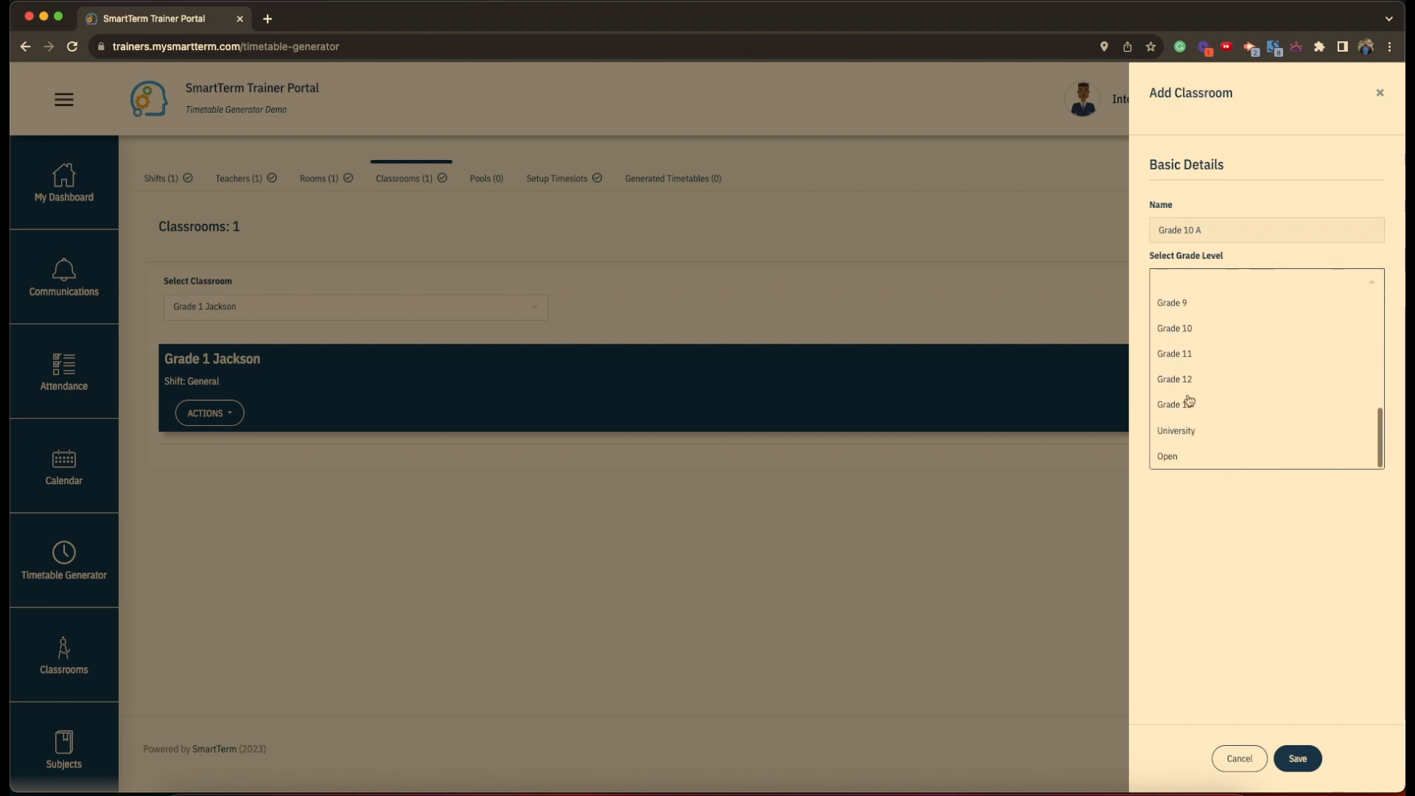
pyautogui.click(1179, 326)
pyautogui.click(1186, 335)
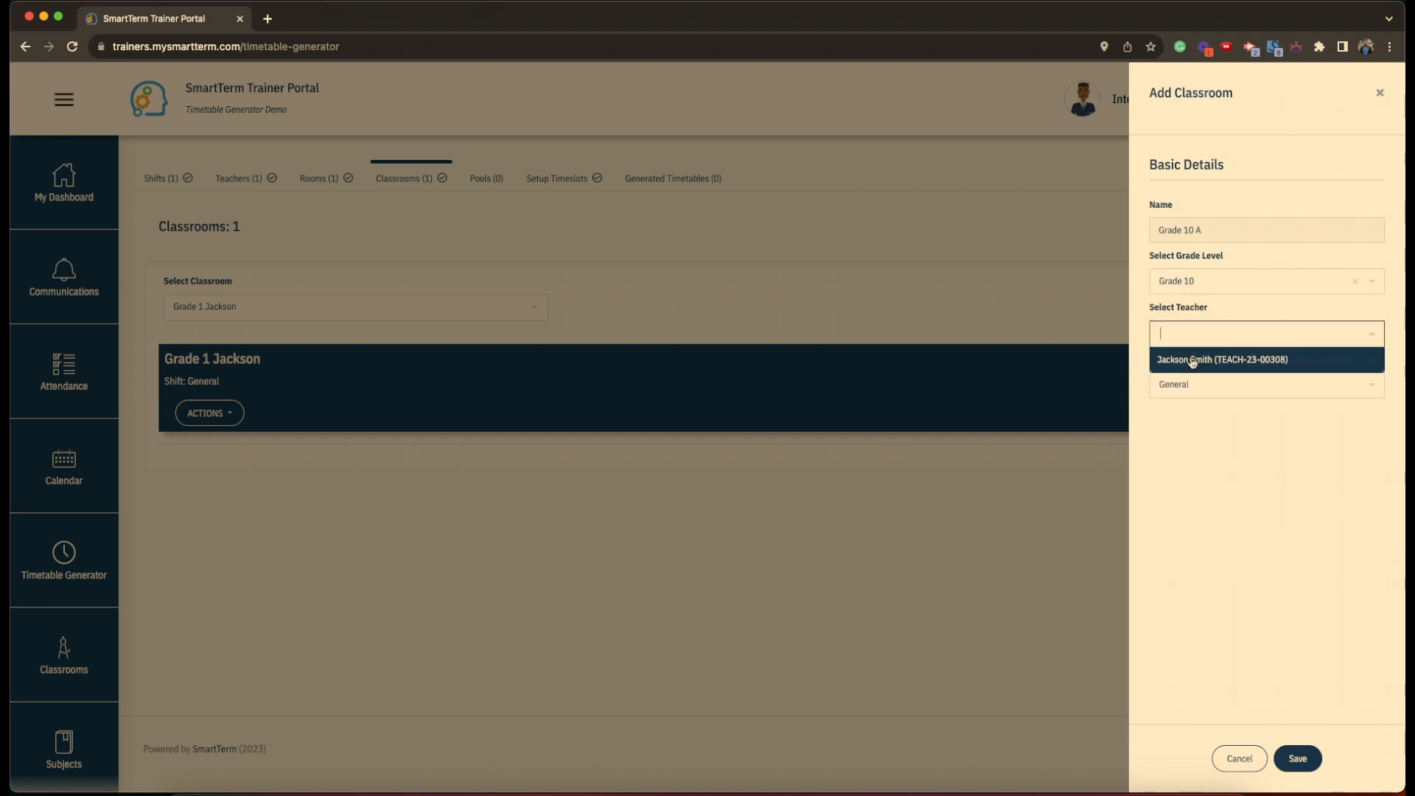
pyautogui.click(1192, 361)
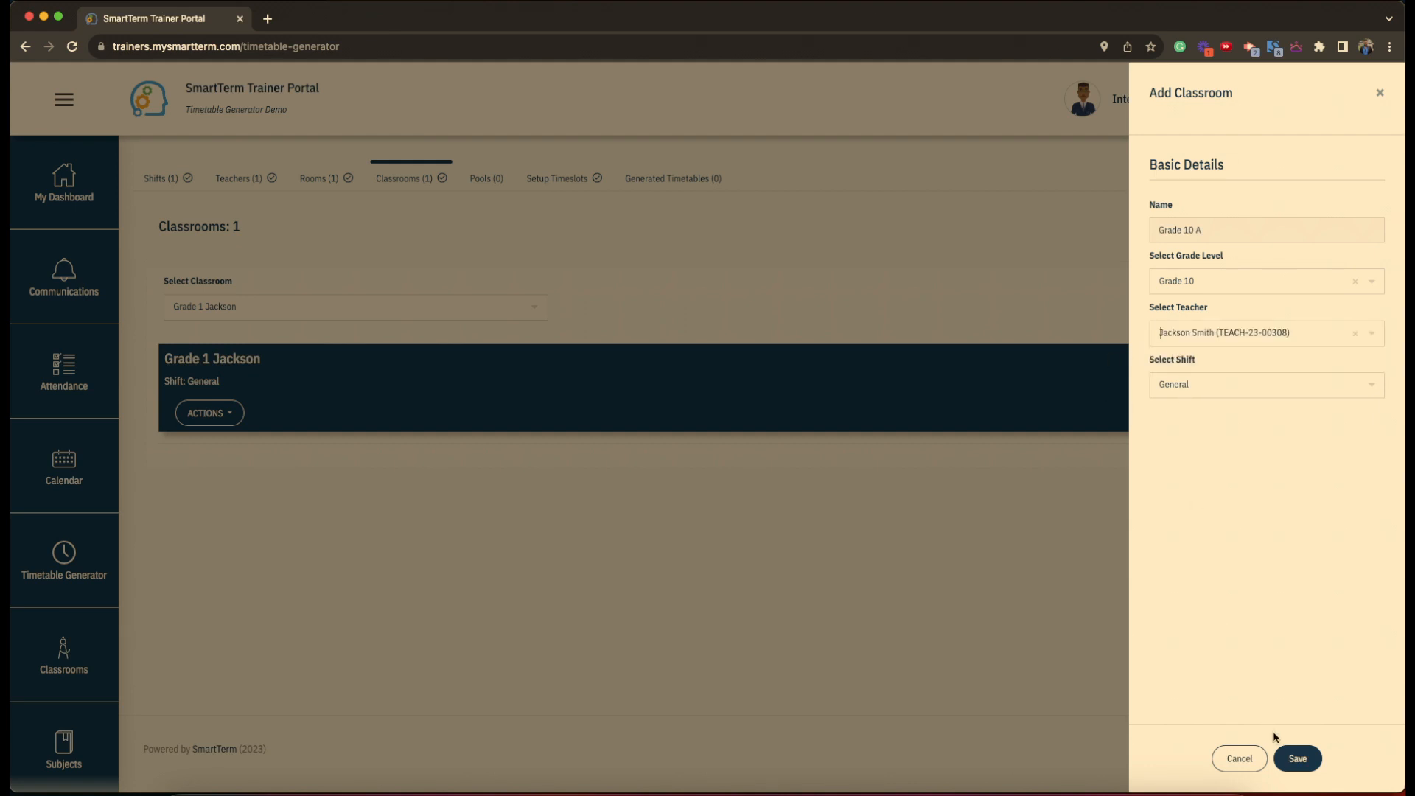
pyautogui.click(1298, 759)
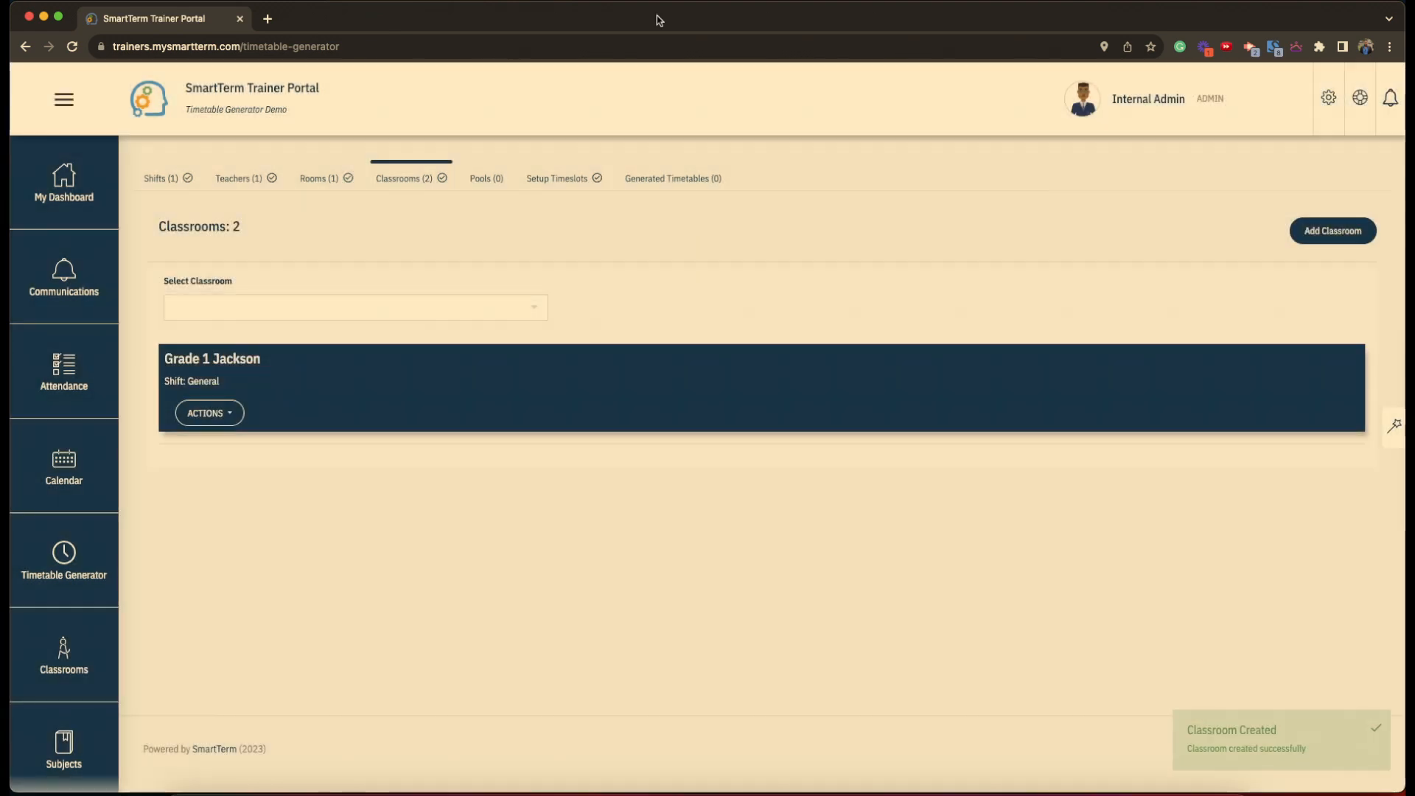
# - In the Teachers section, add a female teacher with her first and last name
pyautogui.click(230, 182)
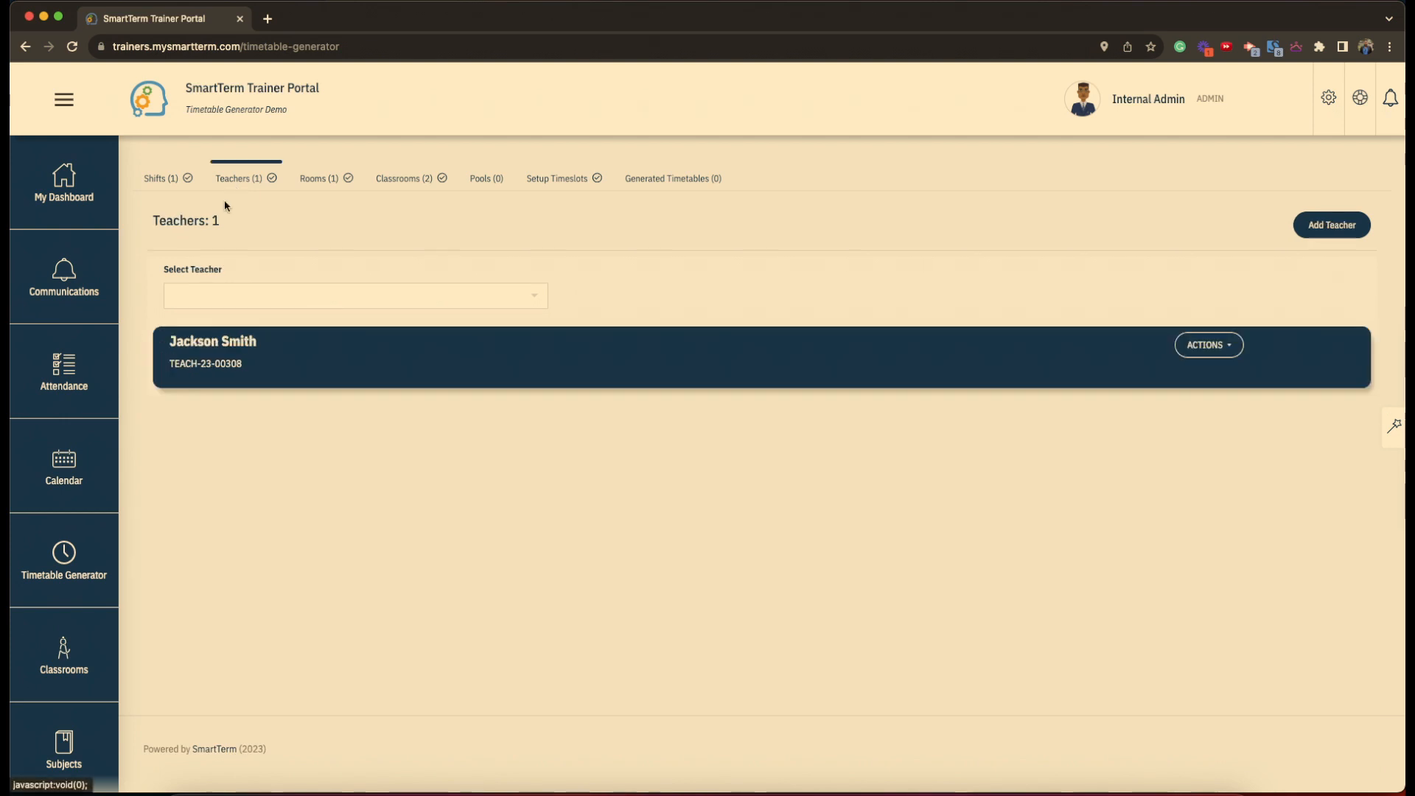
pyautogui.click(1329, 230)
pyautogui.click(284, 264)
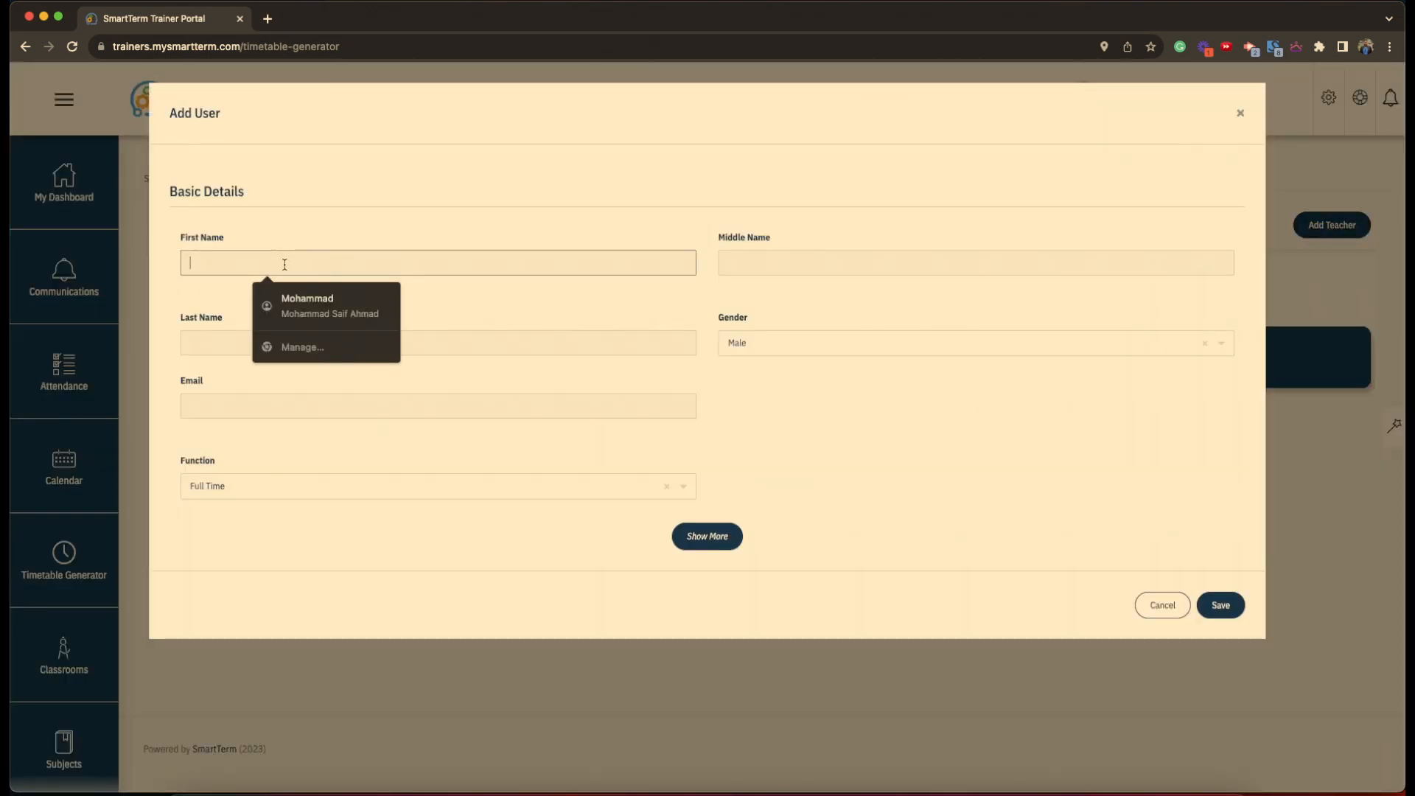
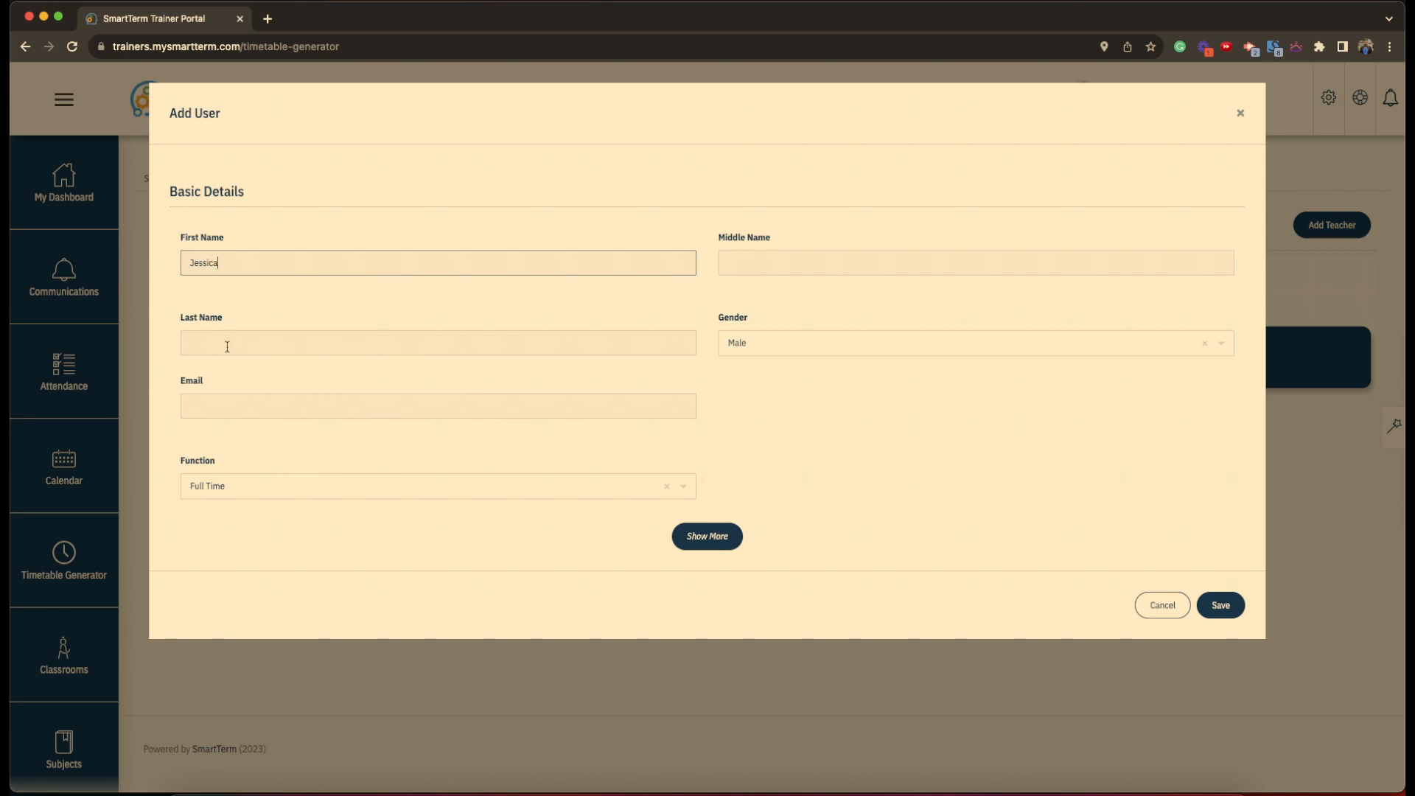
pyautogui.click(230, 343)
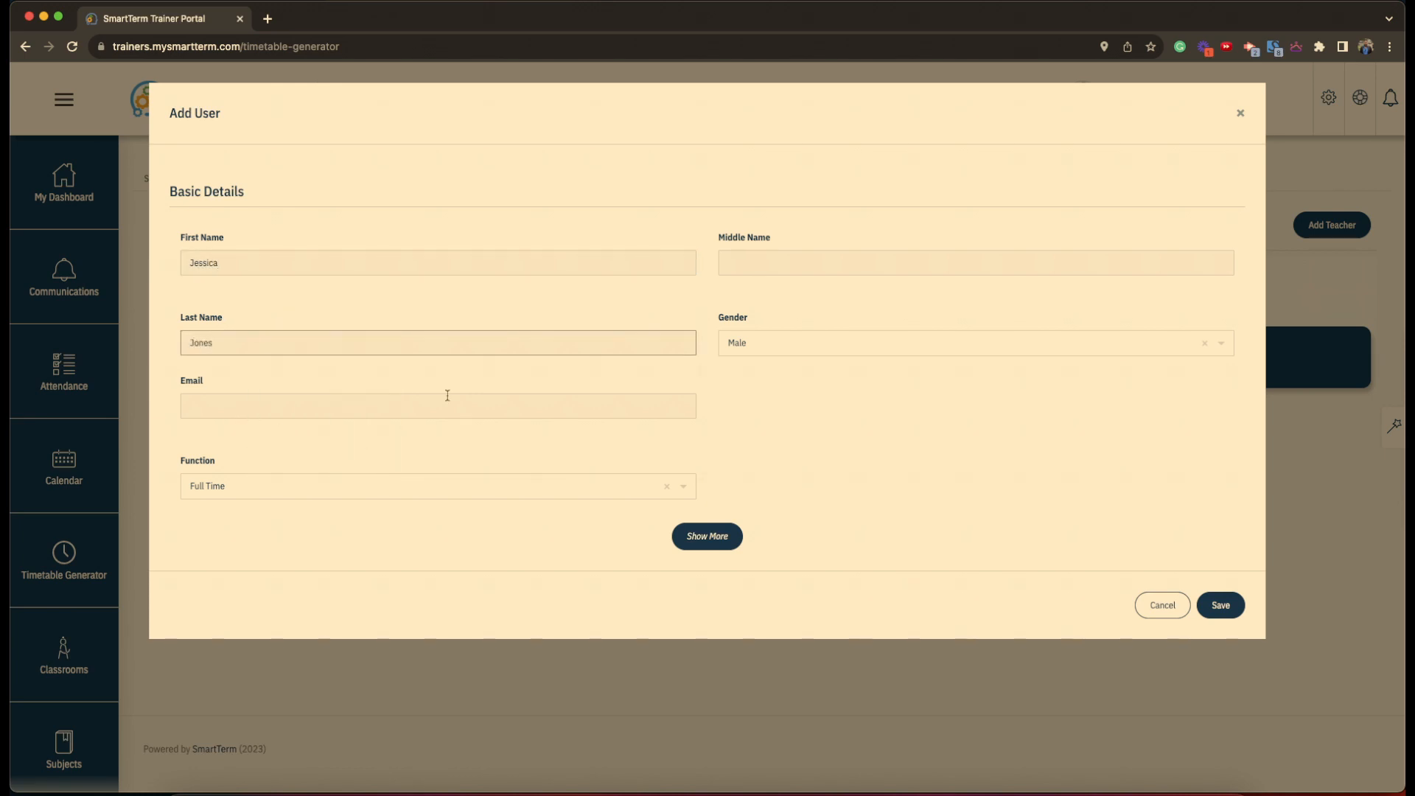
pyautogui.click(741, 346)
pyautogui.click(743, 394)
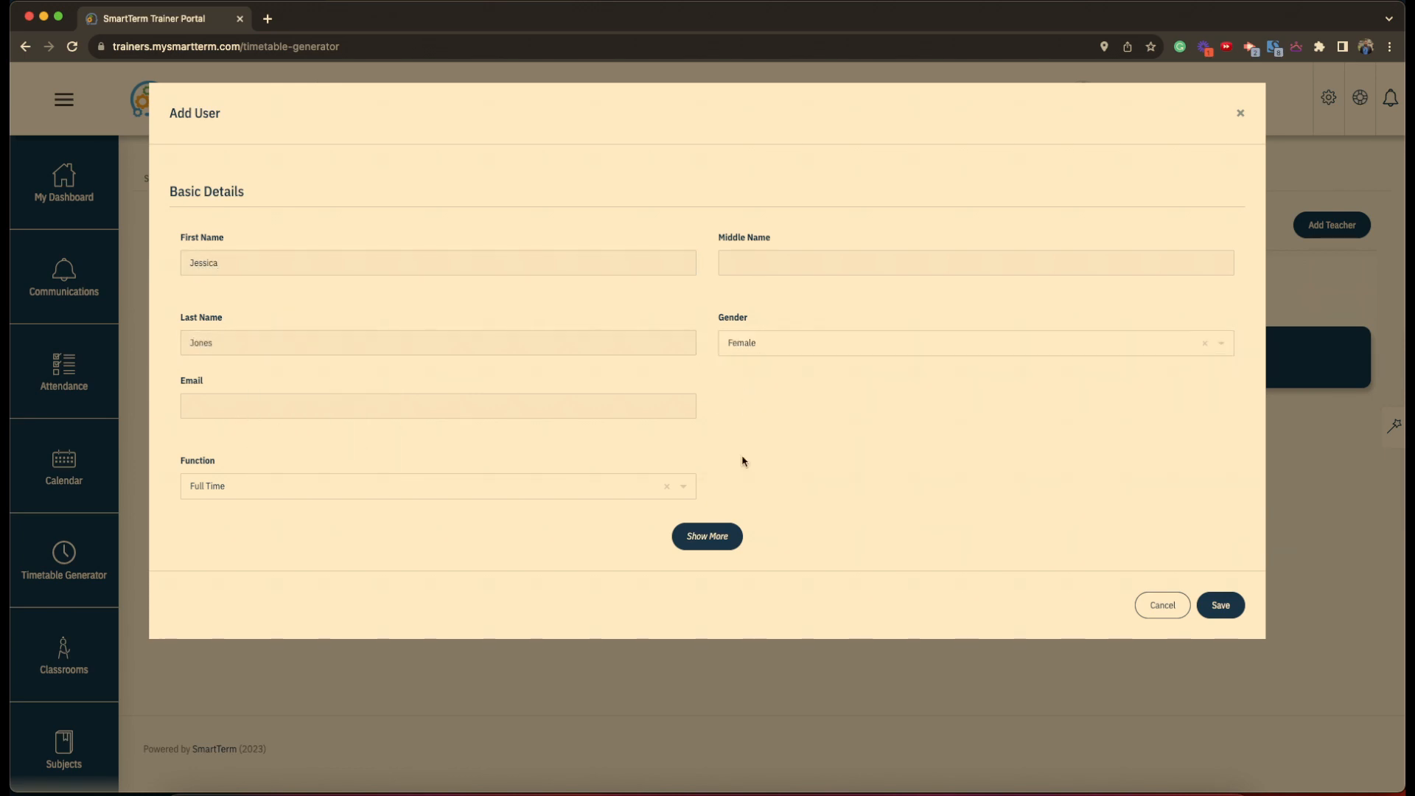
pyautogui.click(1221, 606)
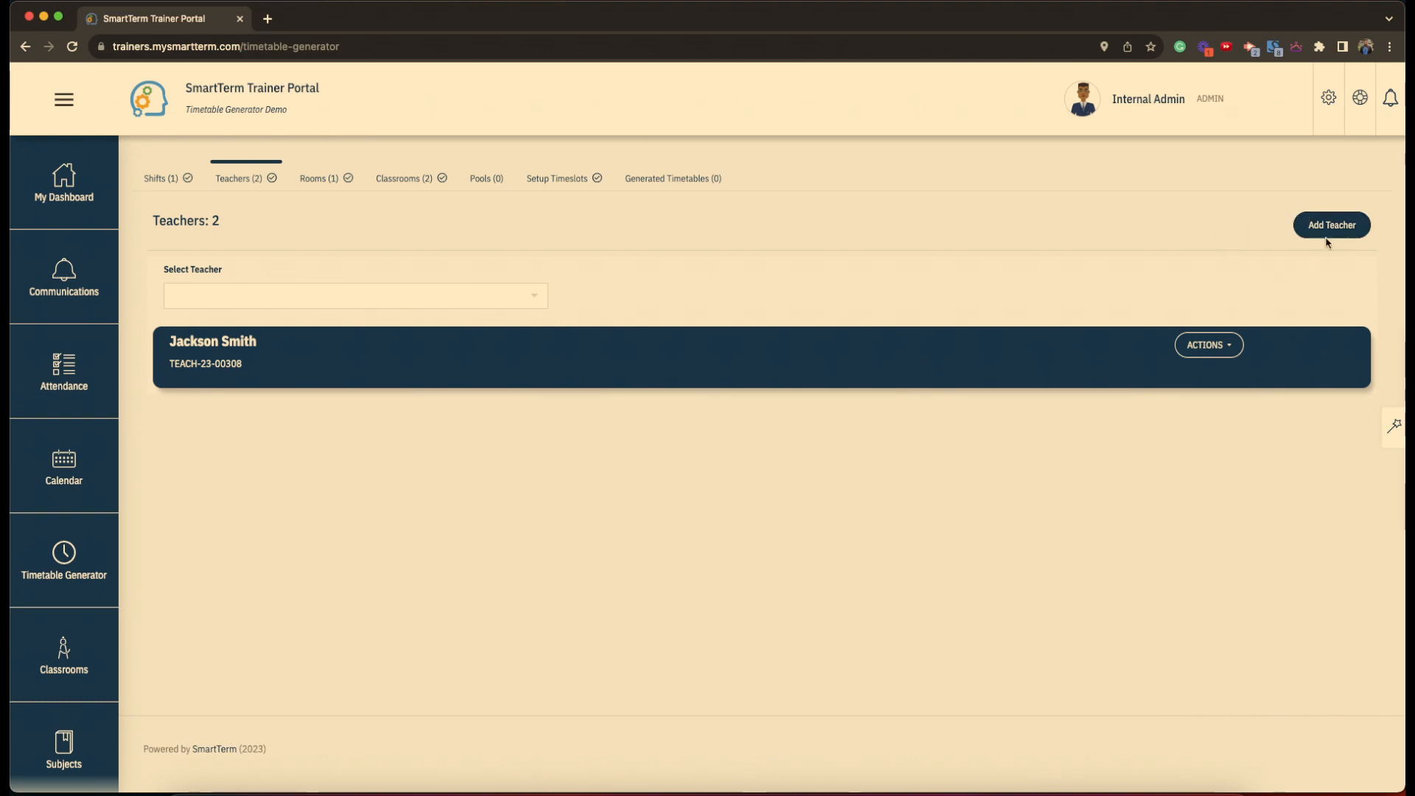
# - Add a second female teacher, entering her first and last name
pyautogui.click(1336, 233)
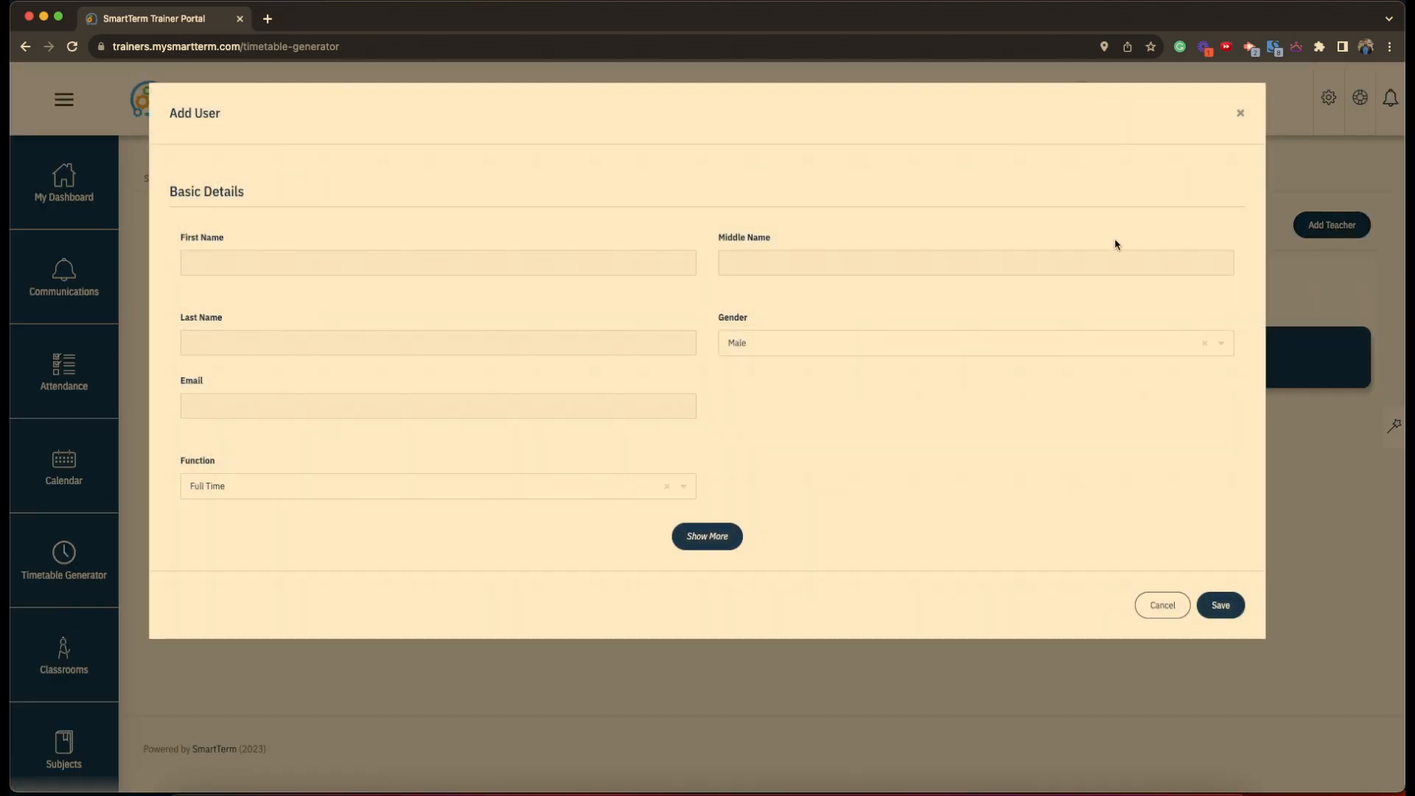
pyautogui.click(420, 259)
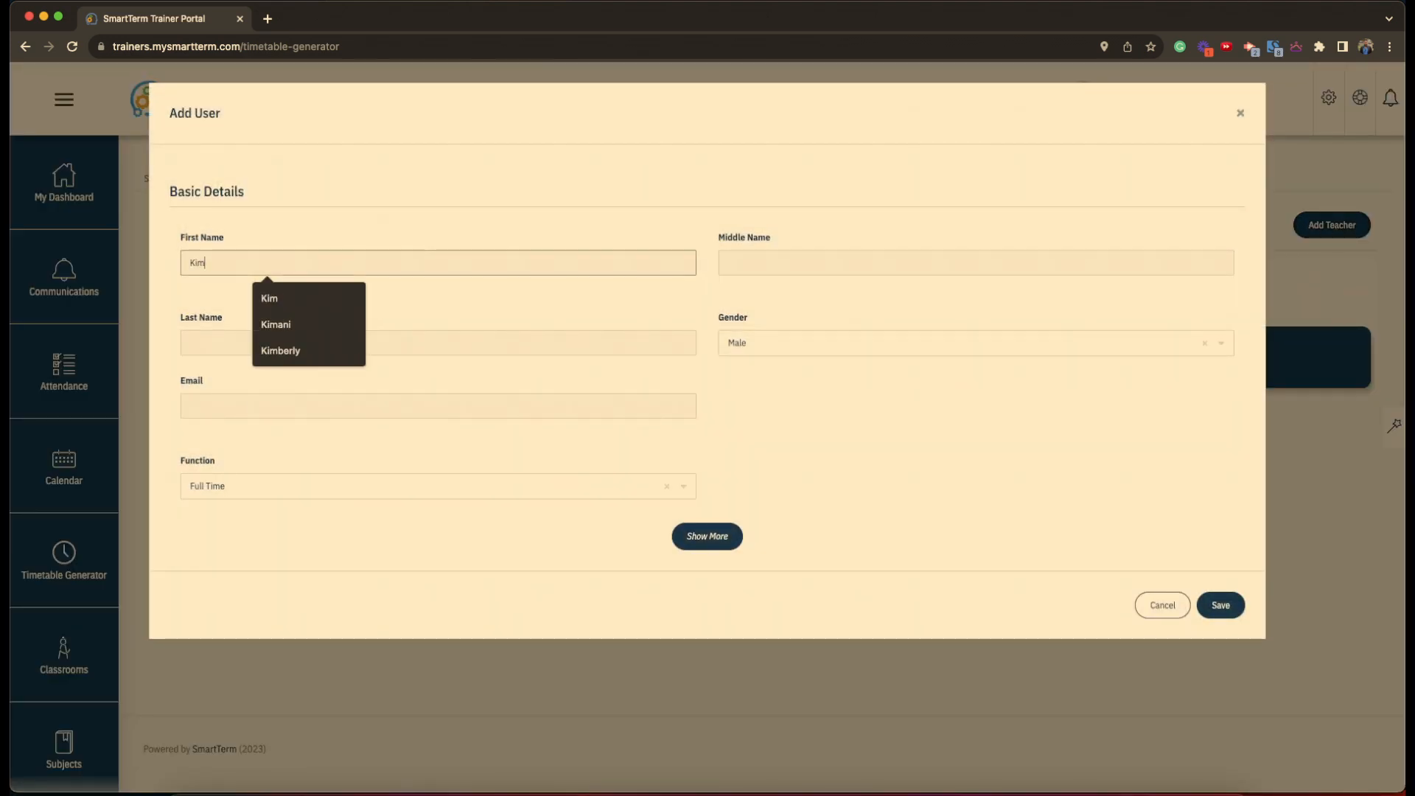
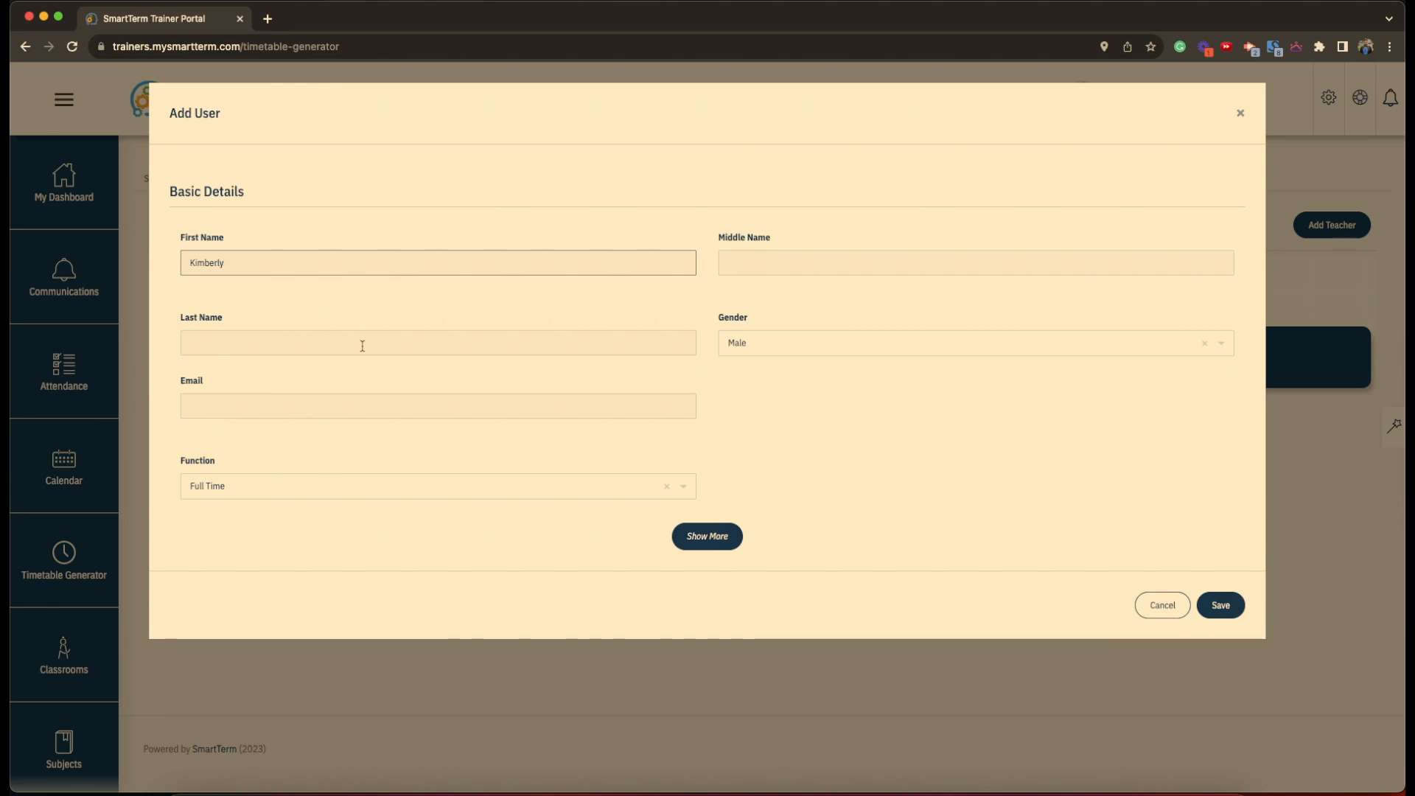
pyautogui.click(361, 345)
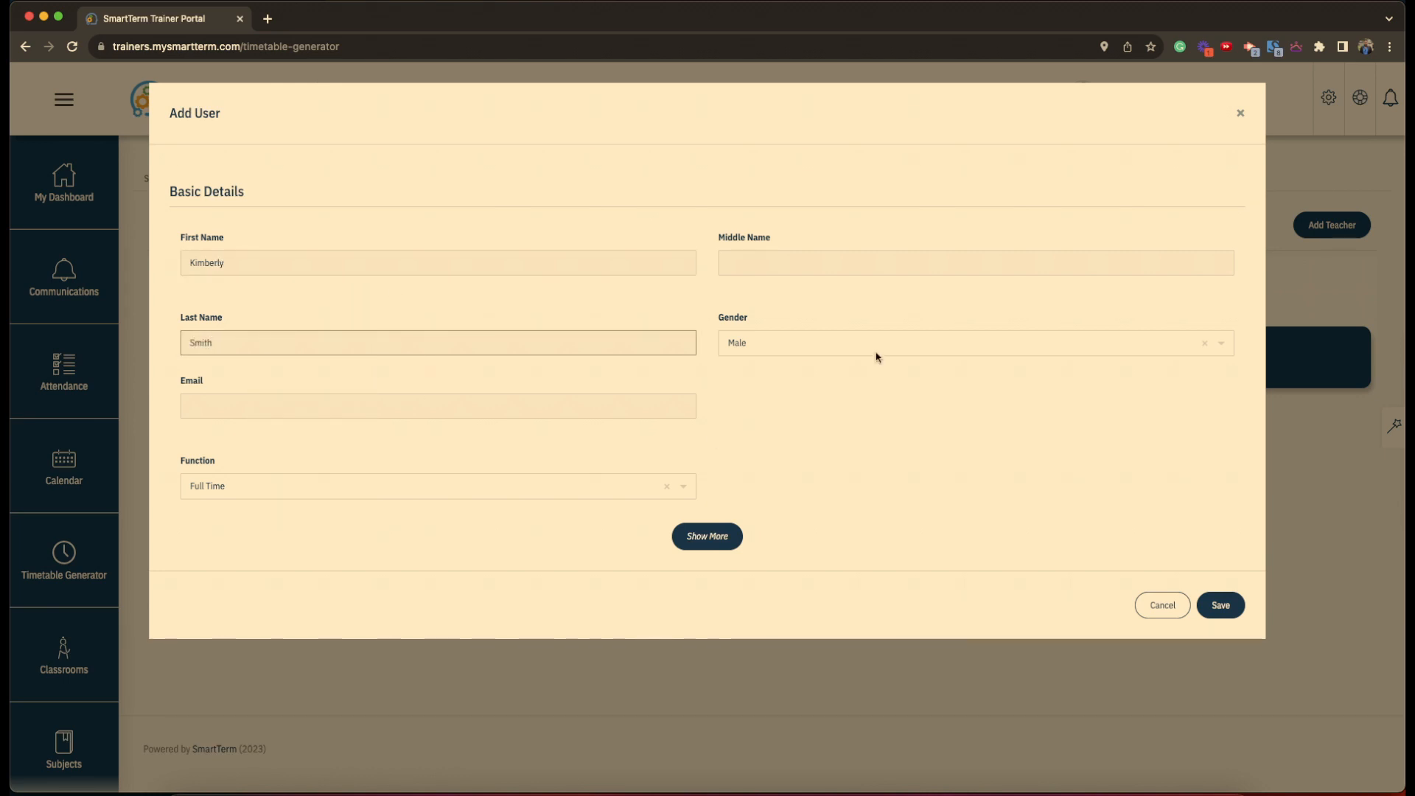
pyautogui.click(829, 350)
pyautogui.click(826, 392)
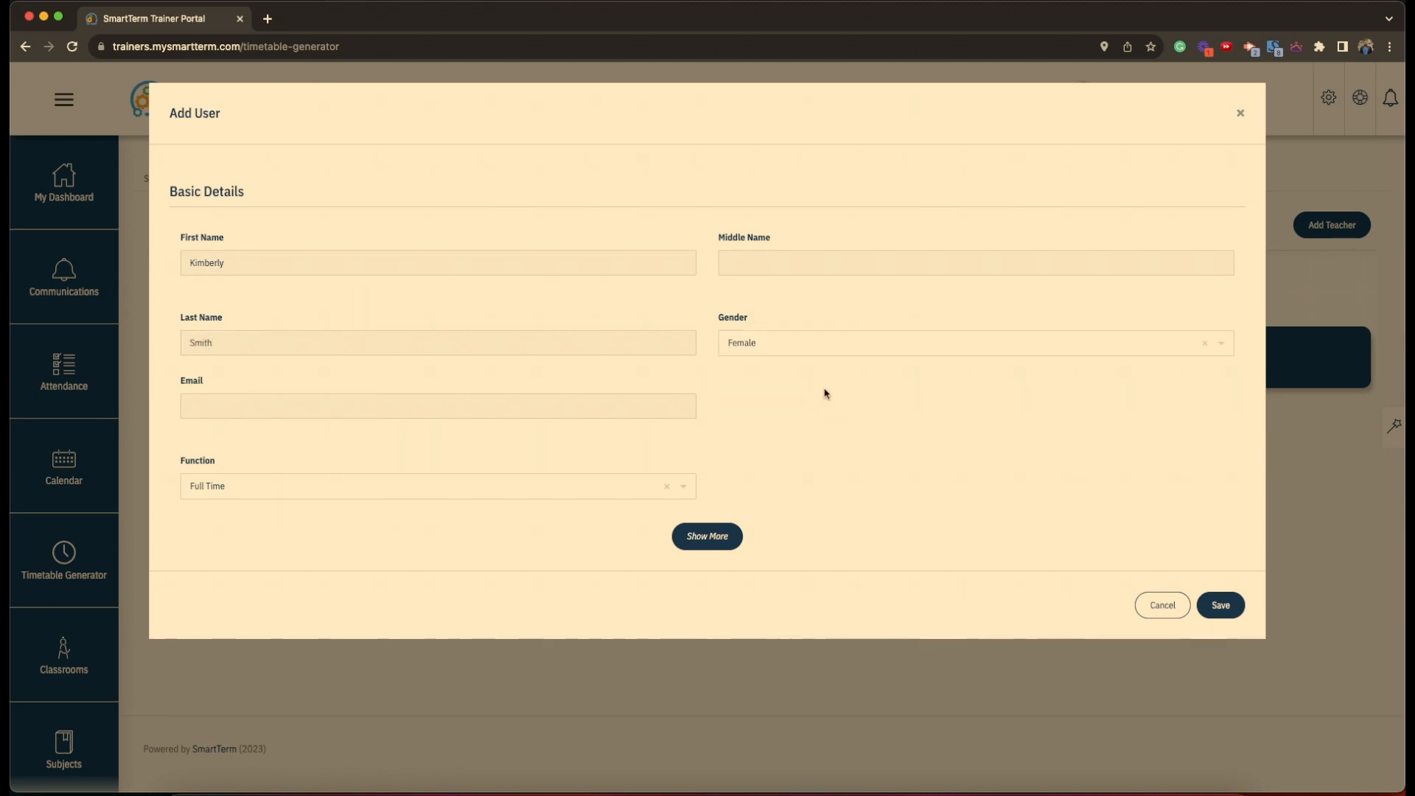
pyautogui.click(1221, 603)
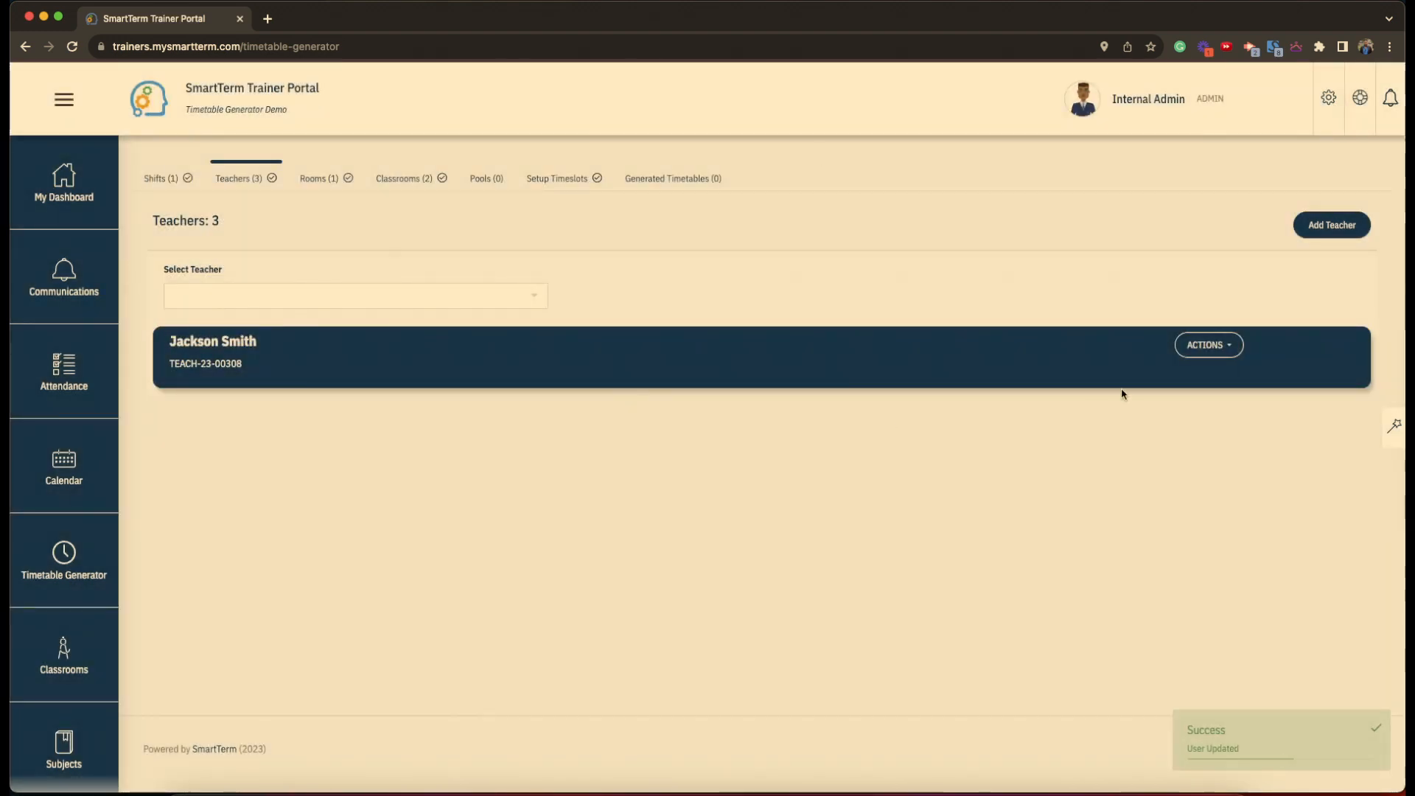
# - Add another teacher with only first and last name filled in, then reload the page
pyautogui.click(1345, 238)
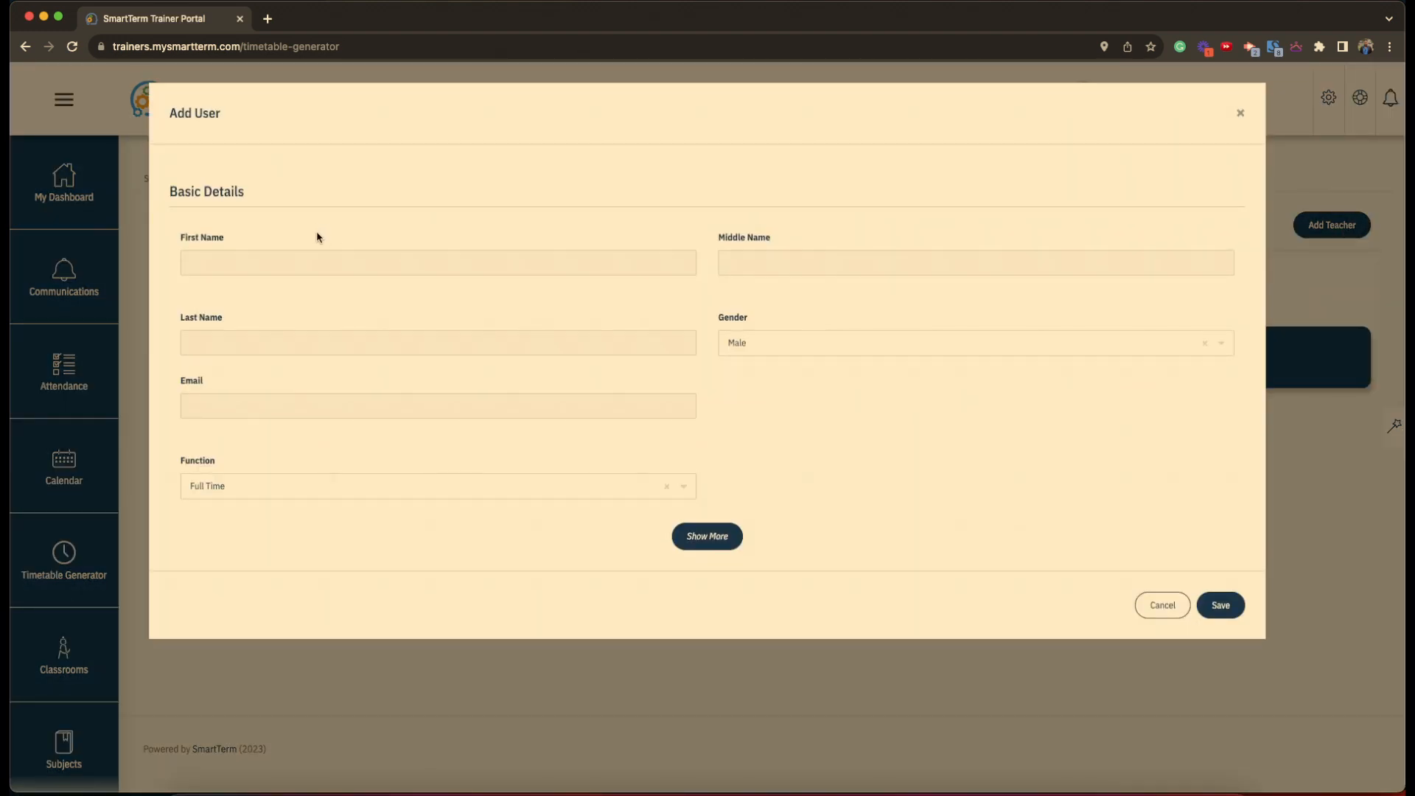
pyautogui.click(345, 261)
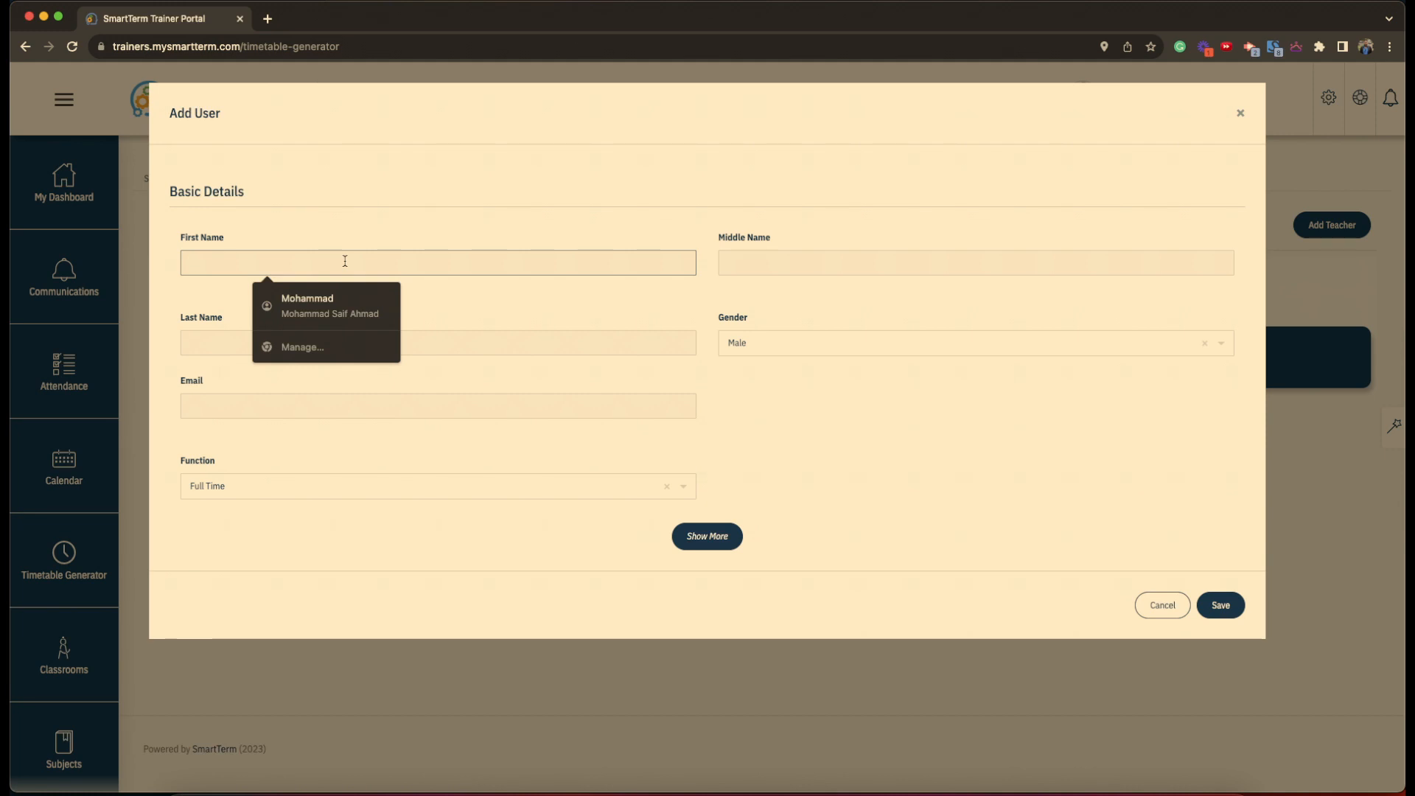
pyautogui.click(232, 337)
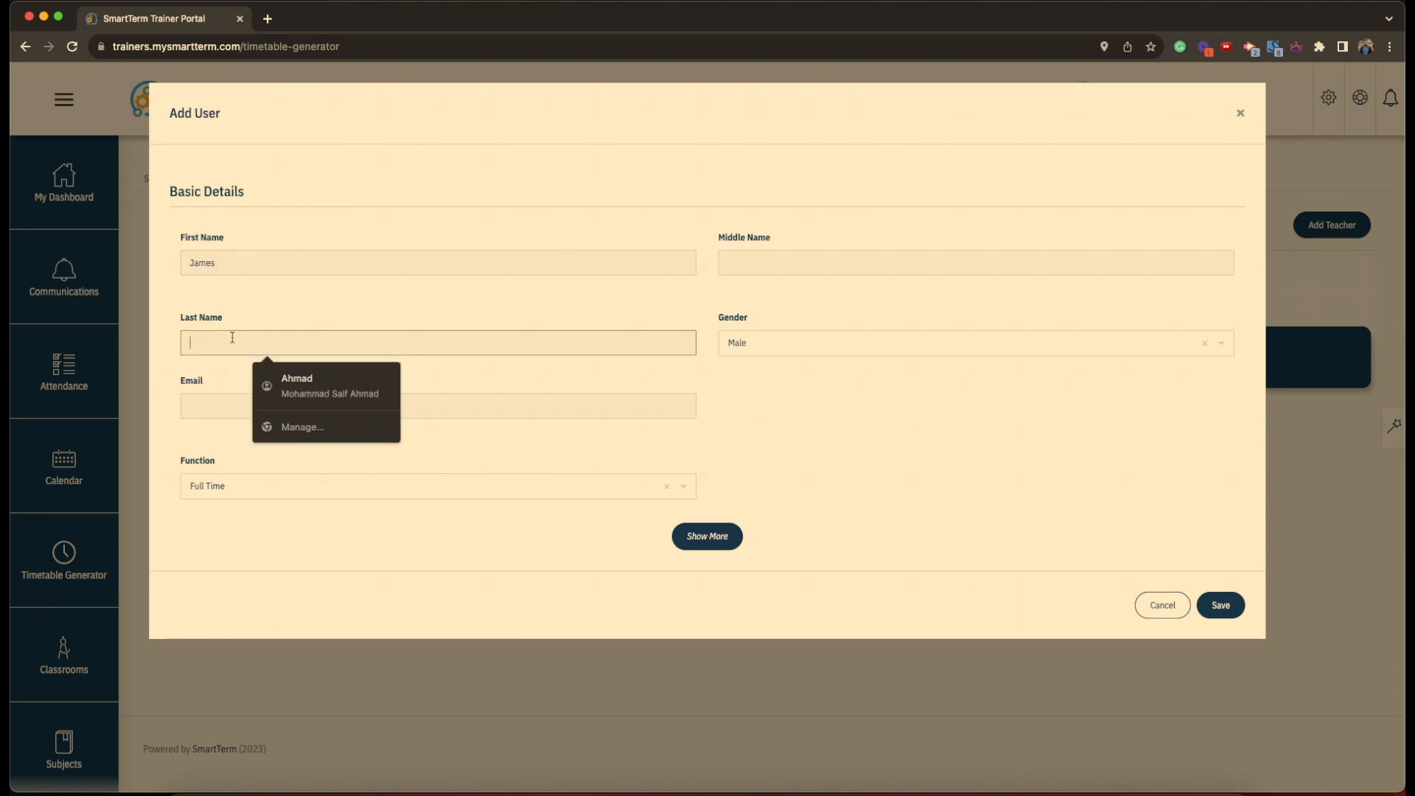
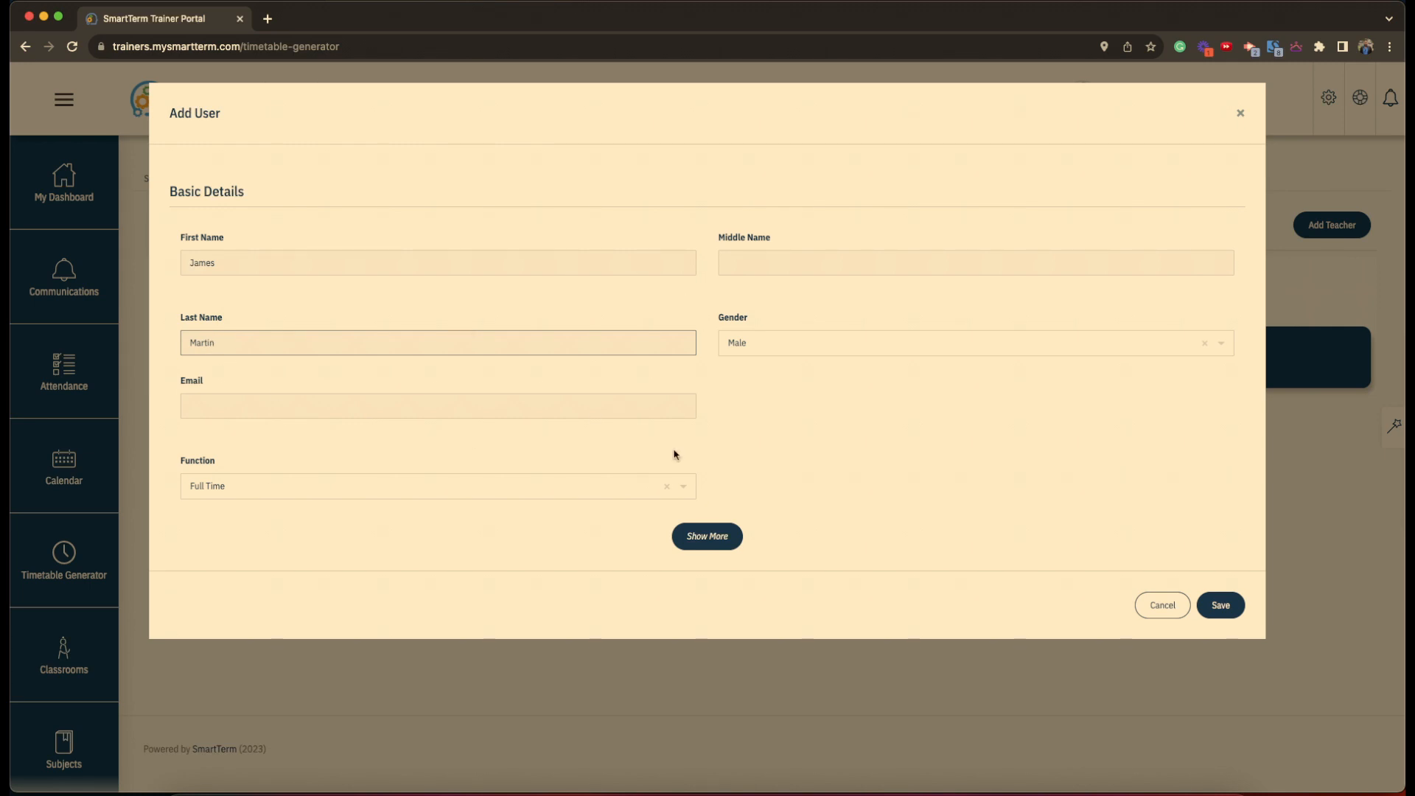
pyautogui.click(1223, 606)
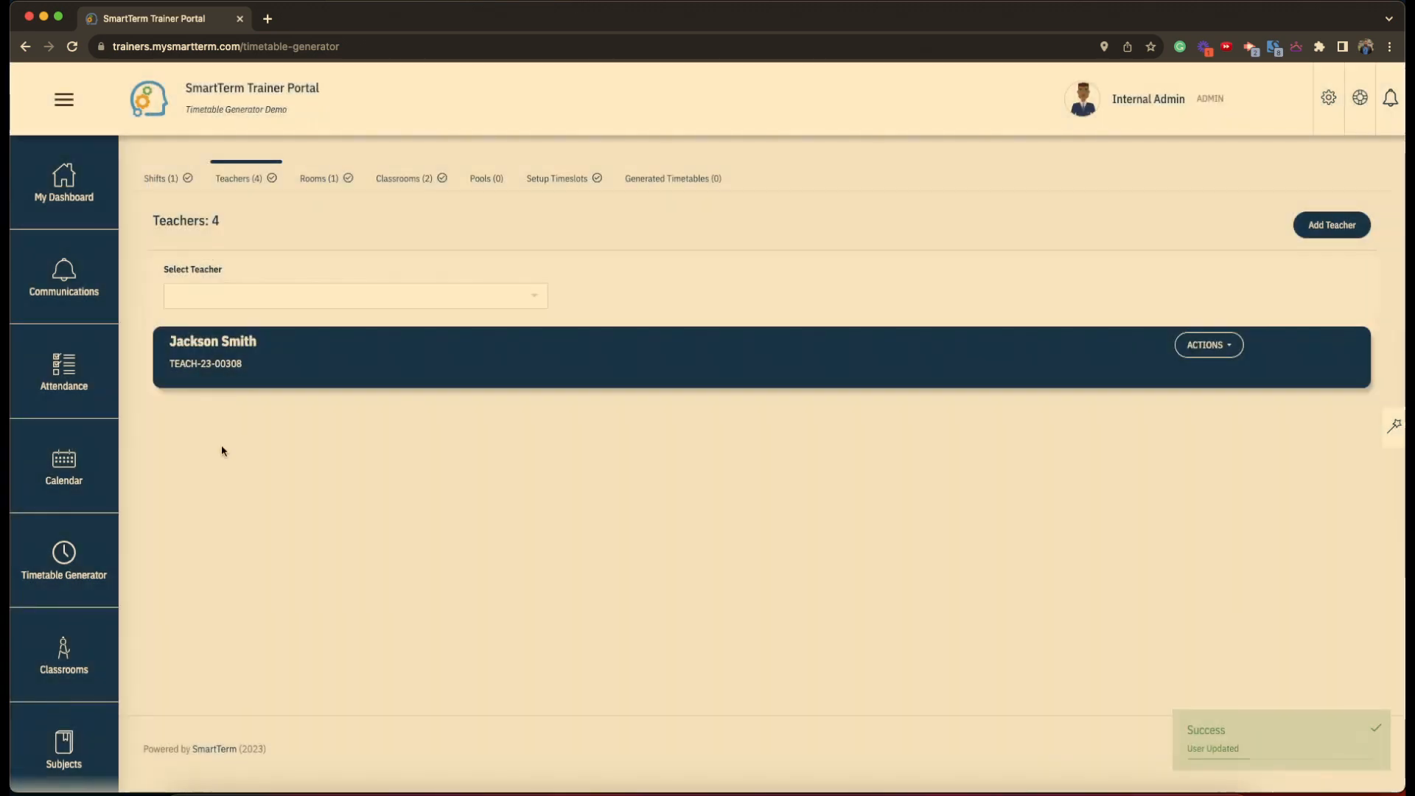
pyautogui.click(73, 47)
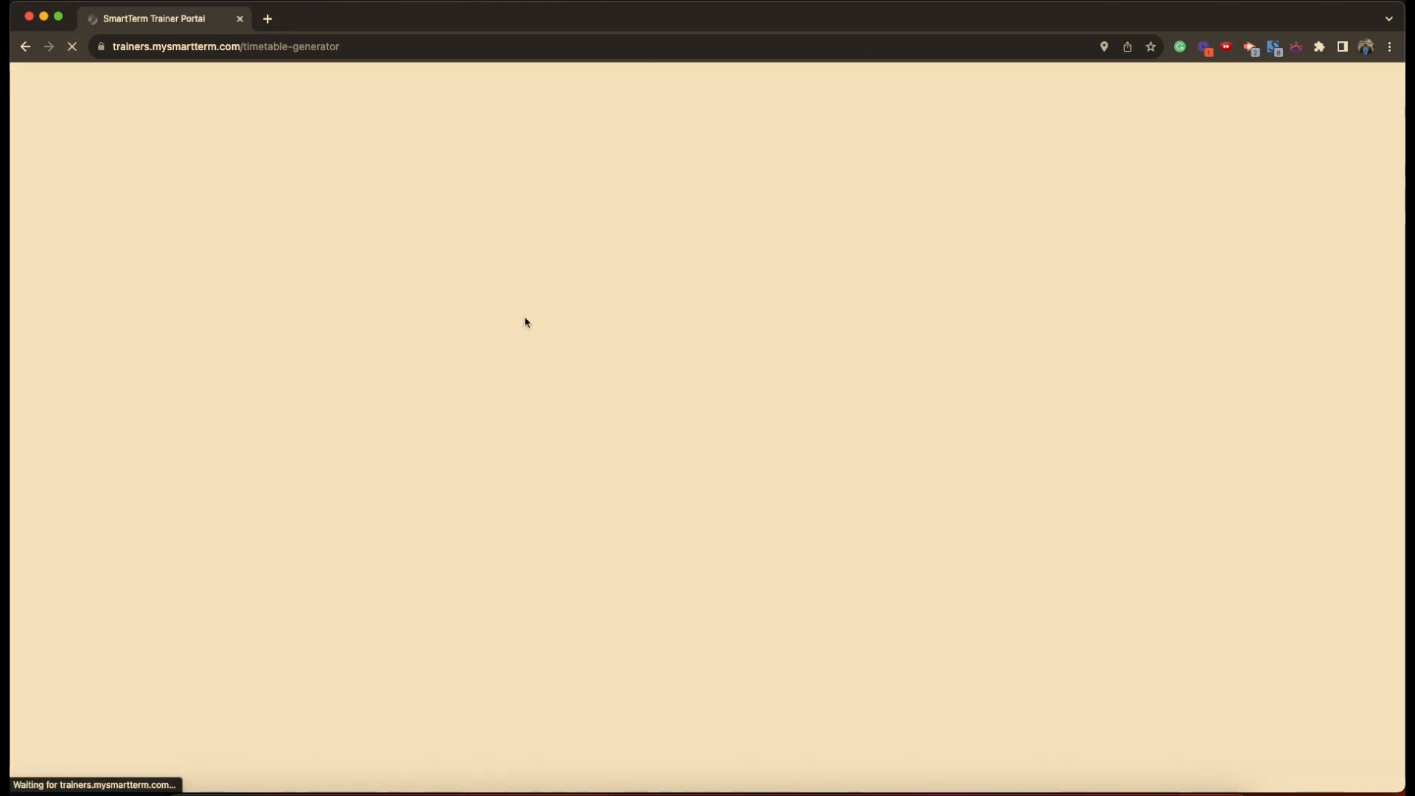
# - Review two of the saved teachers' records, then return to the Classrooms list
pyautogui.click(457, 297)
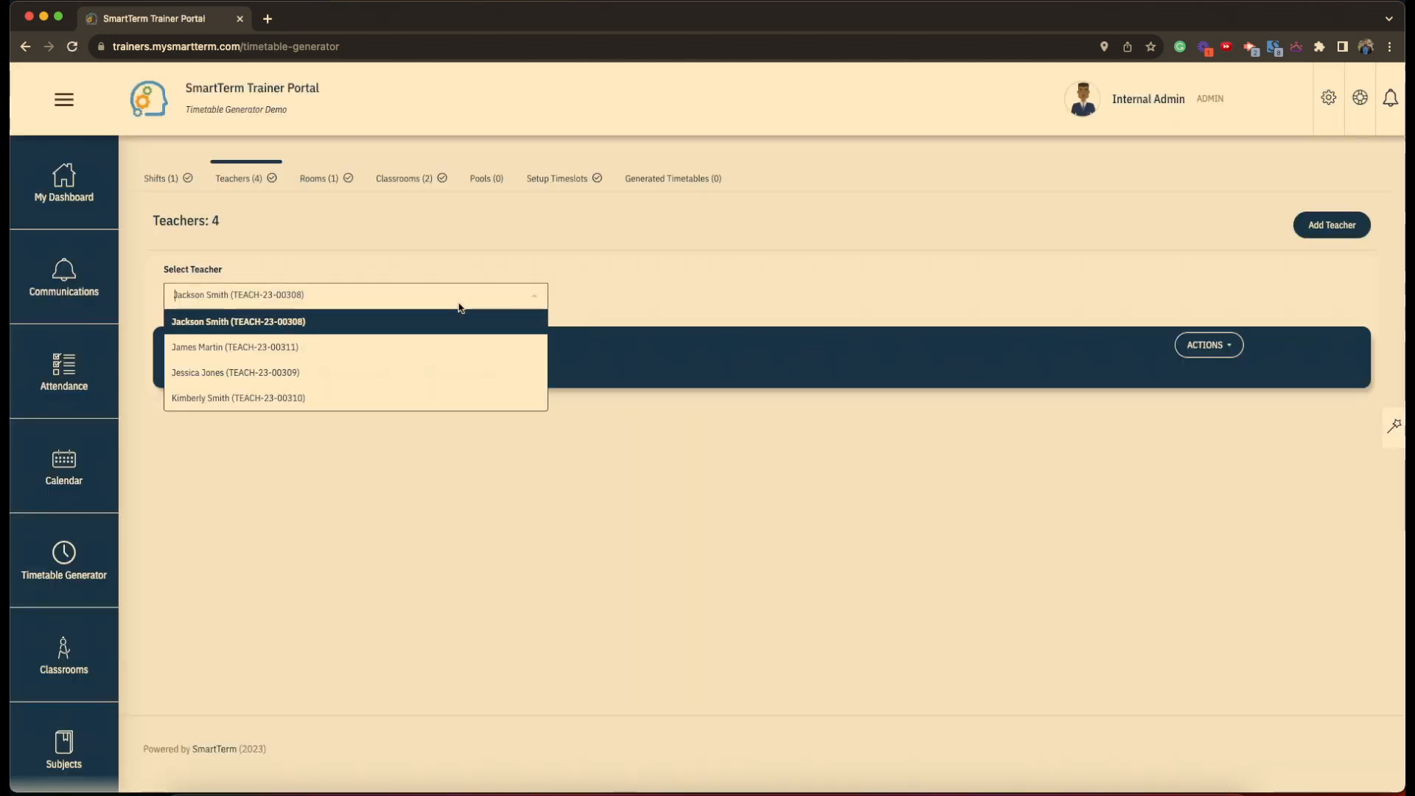
pyautogui.click(423, 351)
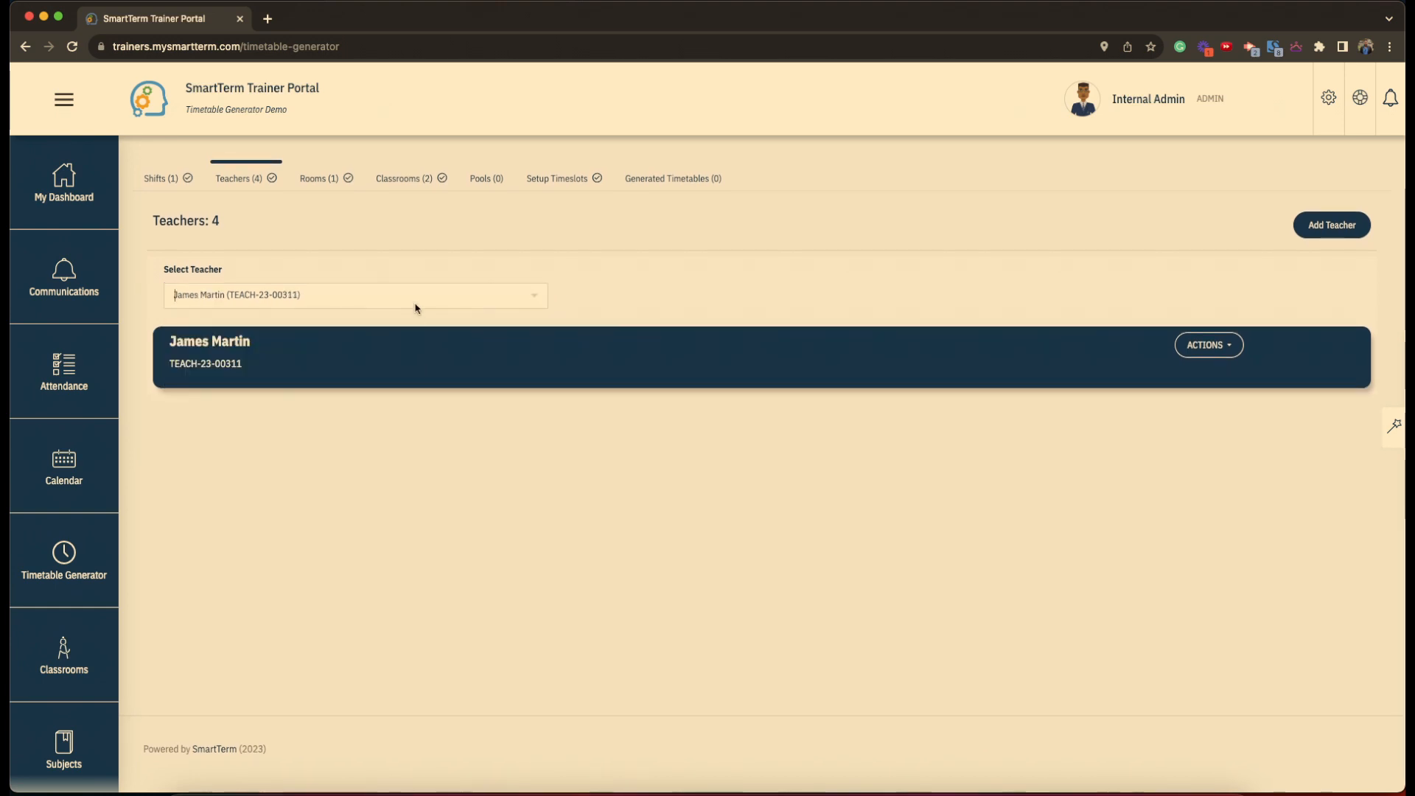
pyautogui.click(412, 302)
pyautogui.click(412, 371)
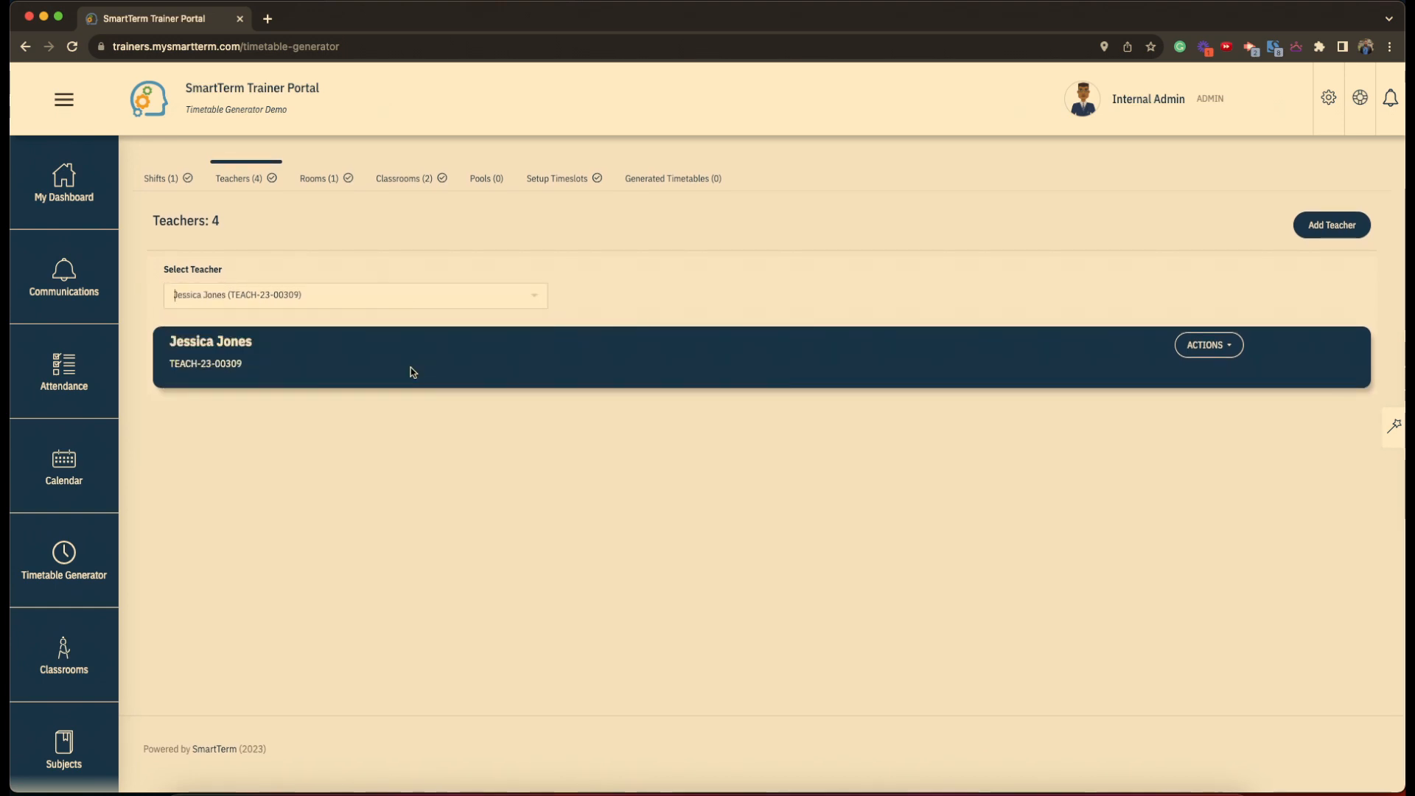
pyautogui.click(1206, 361)
pyautogui.click(995, 464)
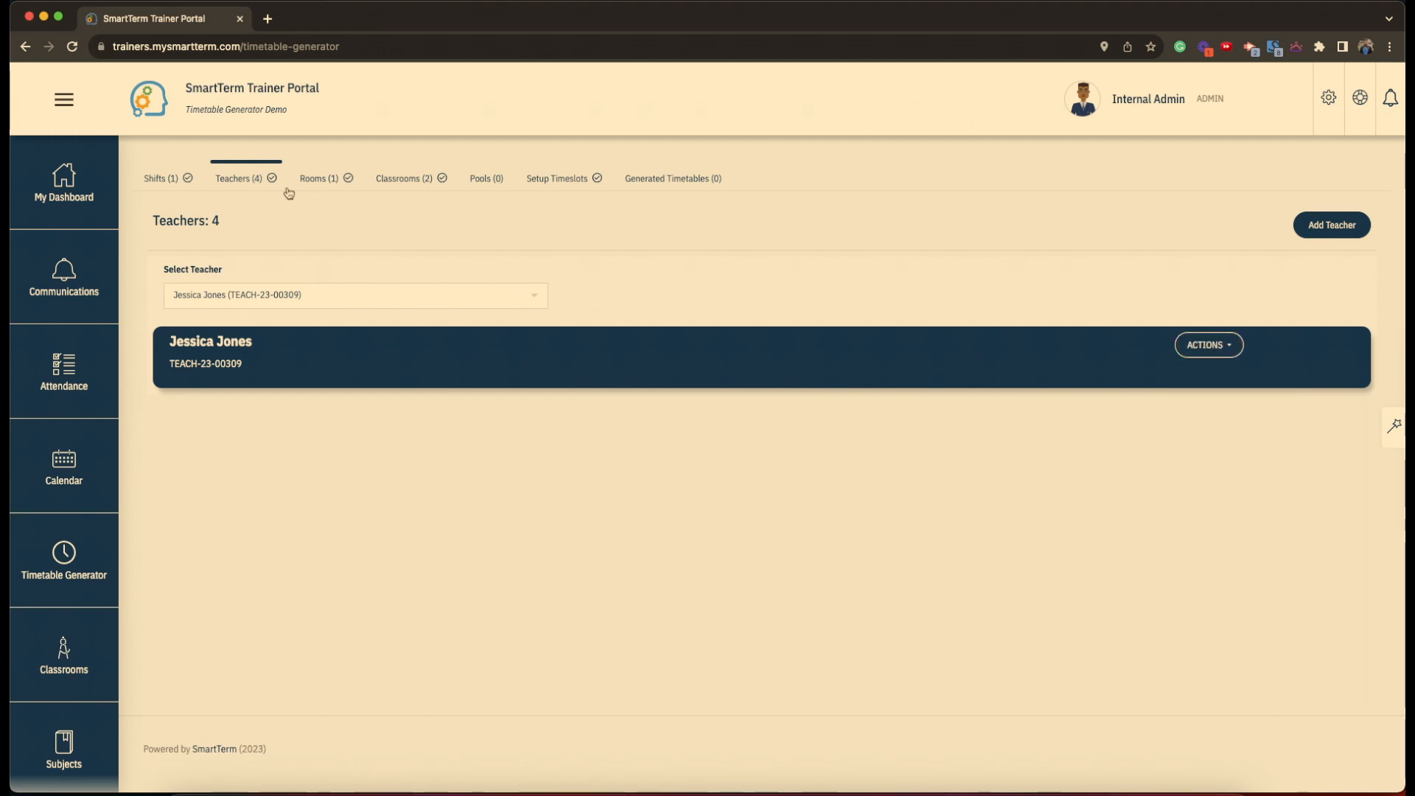
pyautogui.click(414, 185)
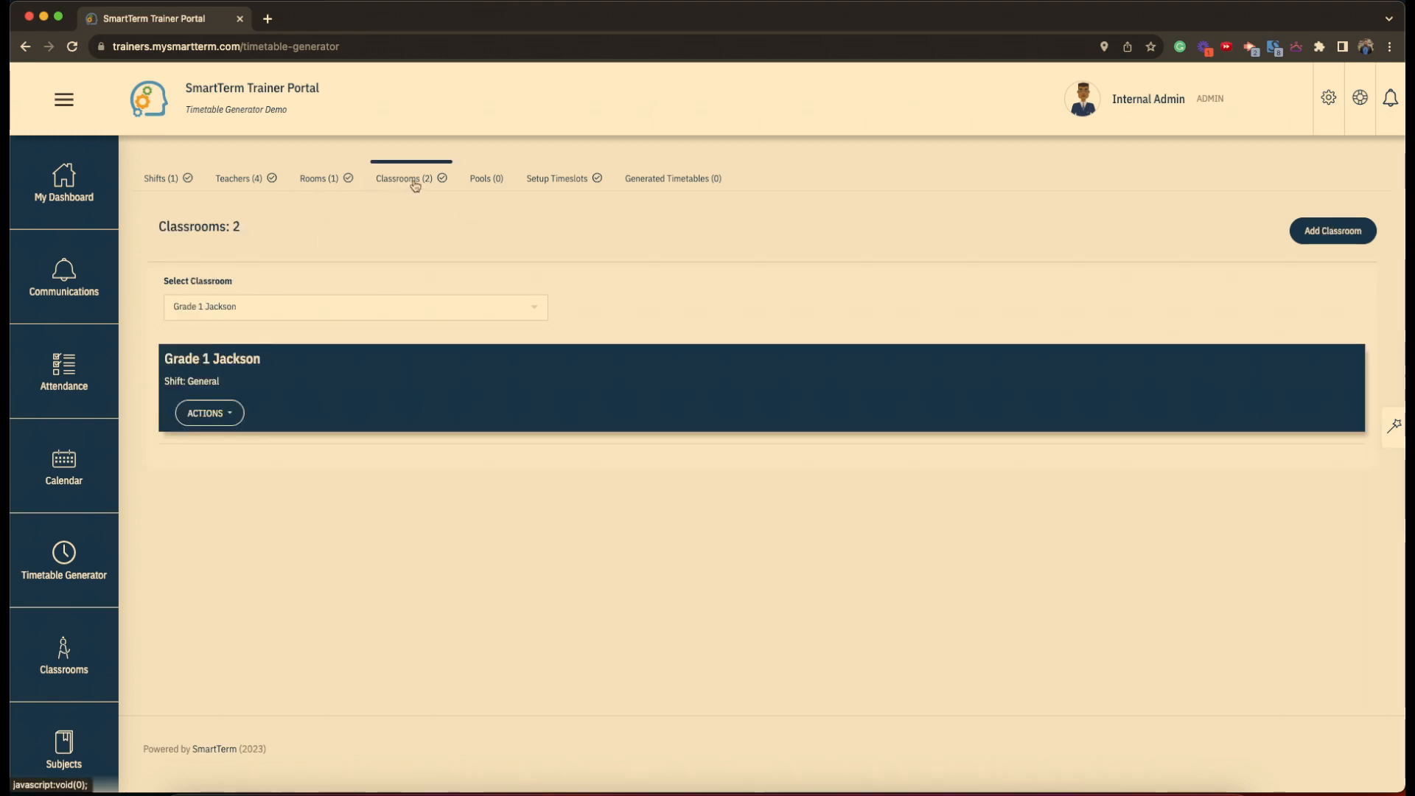
# - Edit the Grade 10 A classroom to assign a different teacher and save the change
pyautogui.click(377, 303)
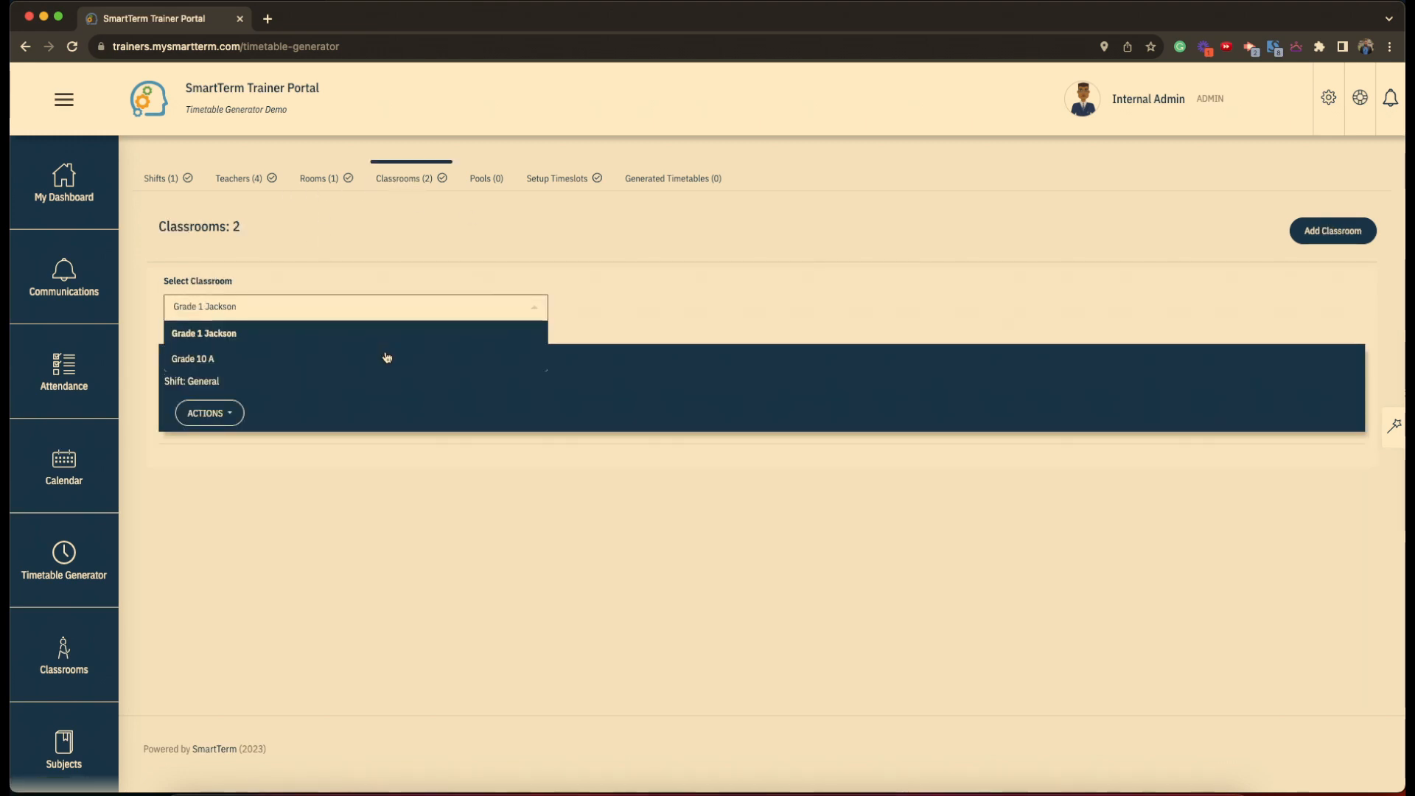
pyautogui.click(386, 357)
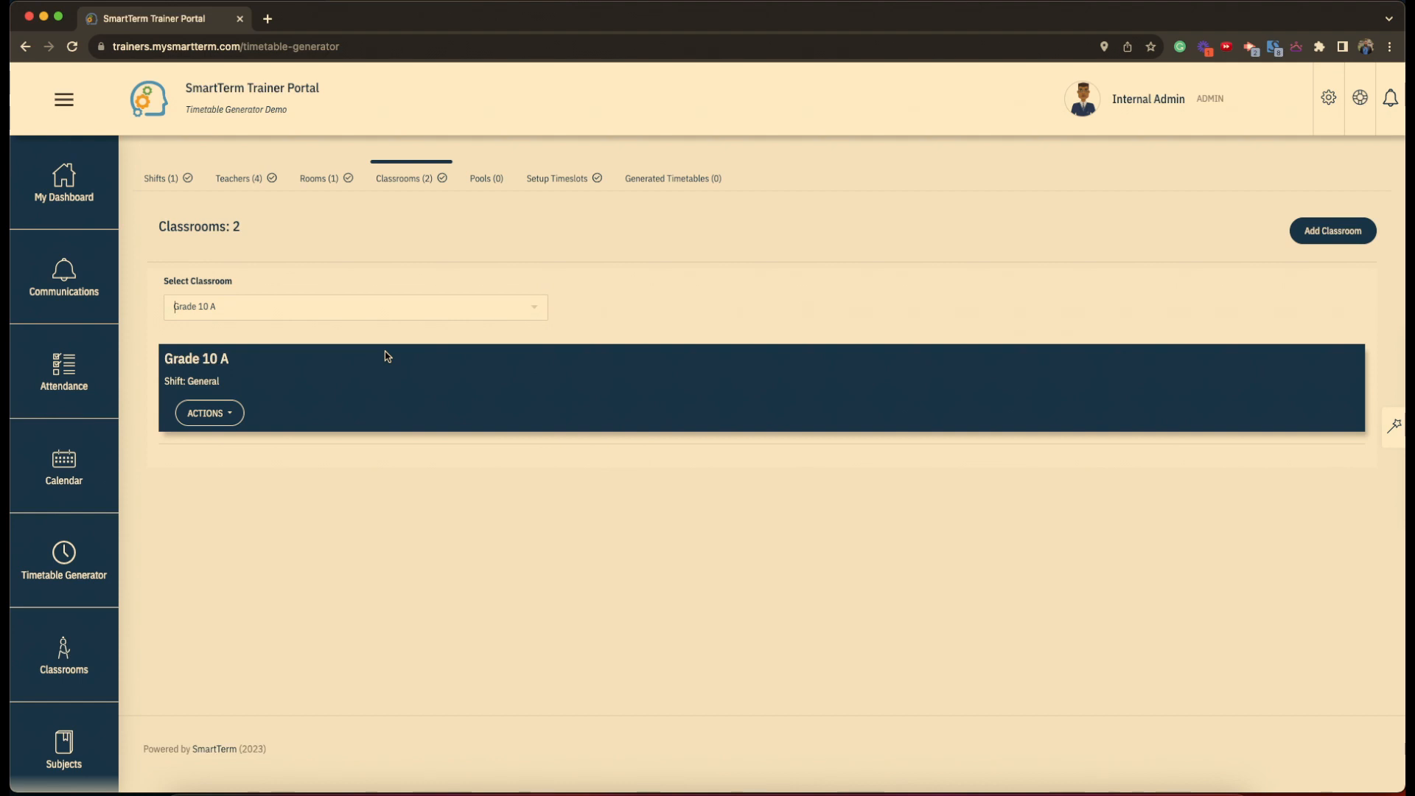
pyautogui.click(206, 413)
pyautogui.click(214, 508)
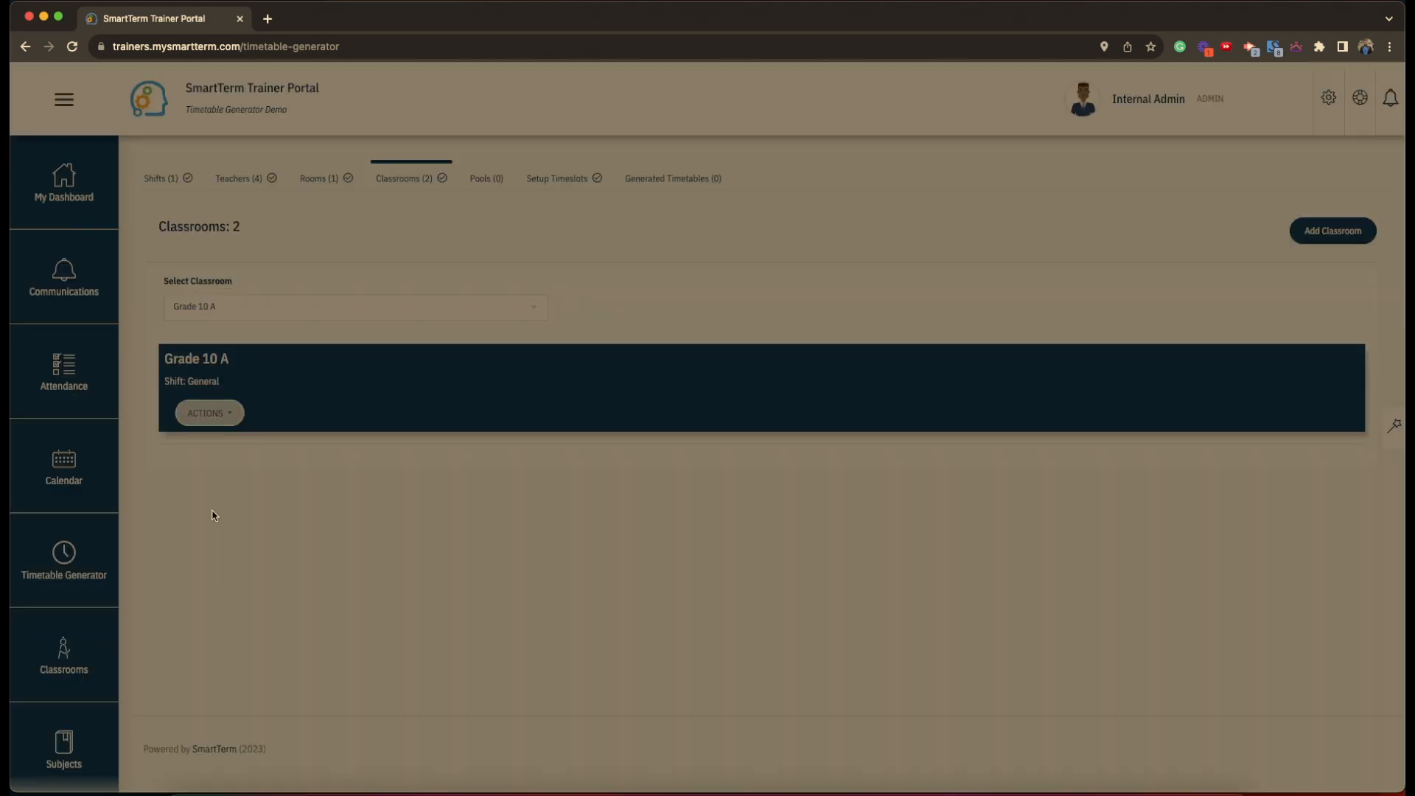
pyautogui.click(1258, 328)
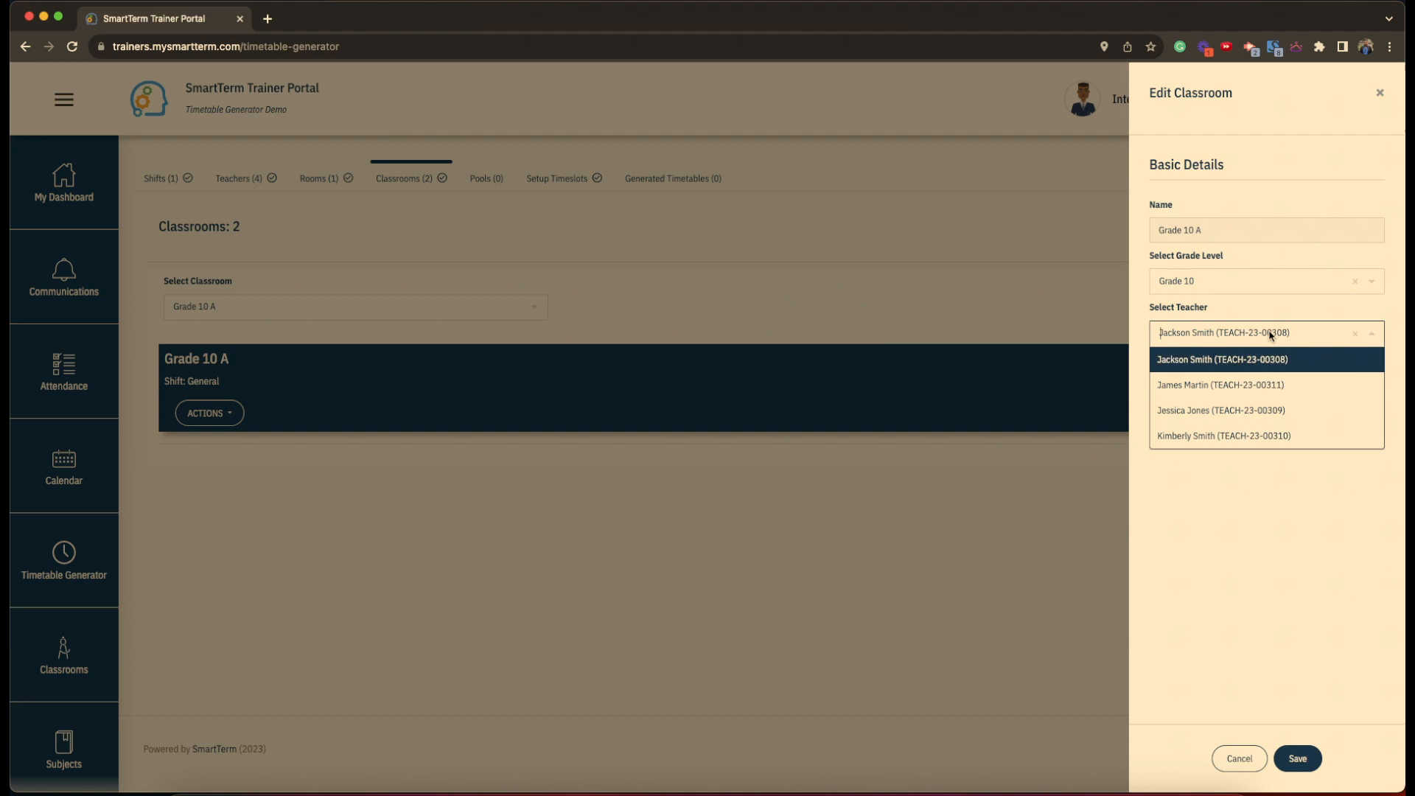
pyautogui.click(1264, 382)
pyautogui.click(1298, 759)
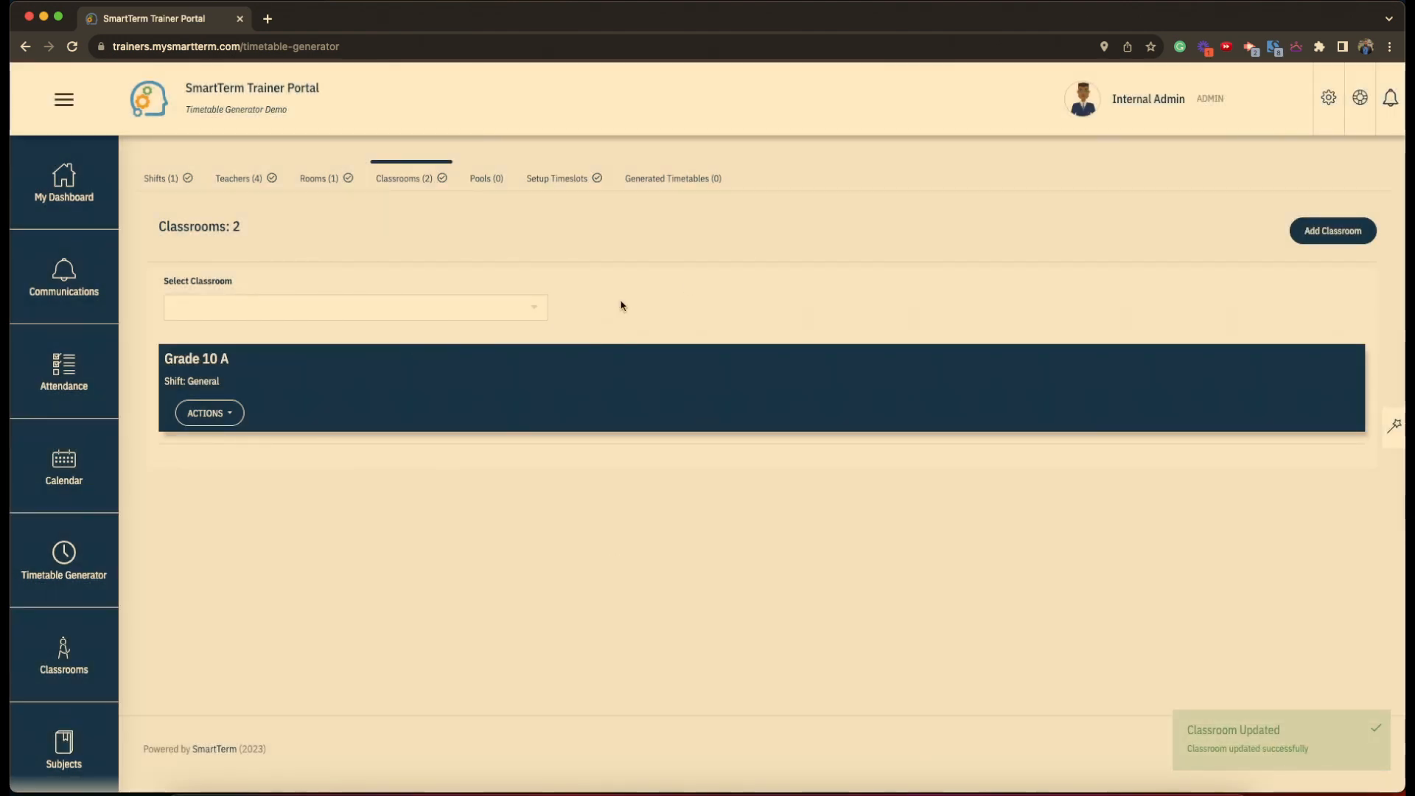
pyautogui.click(1335, 232)
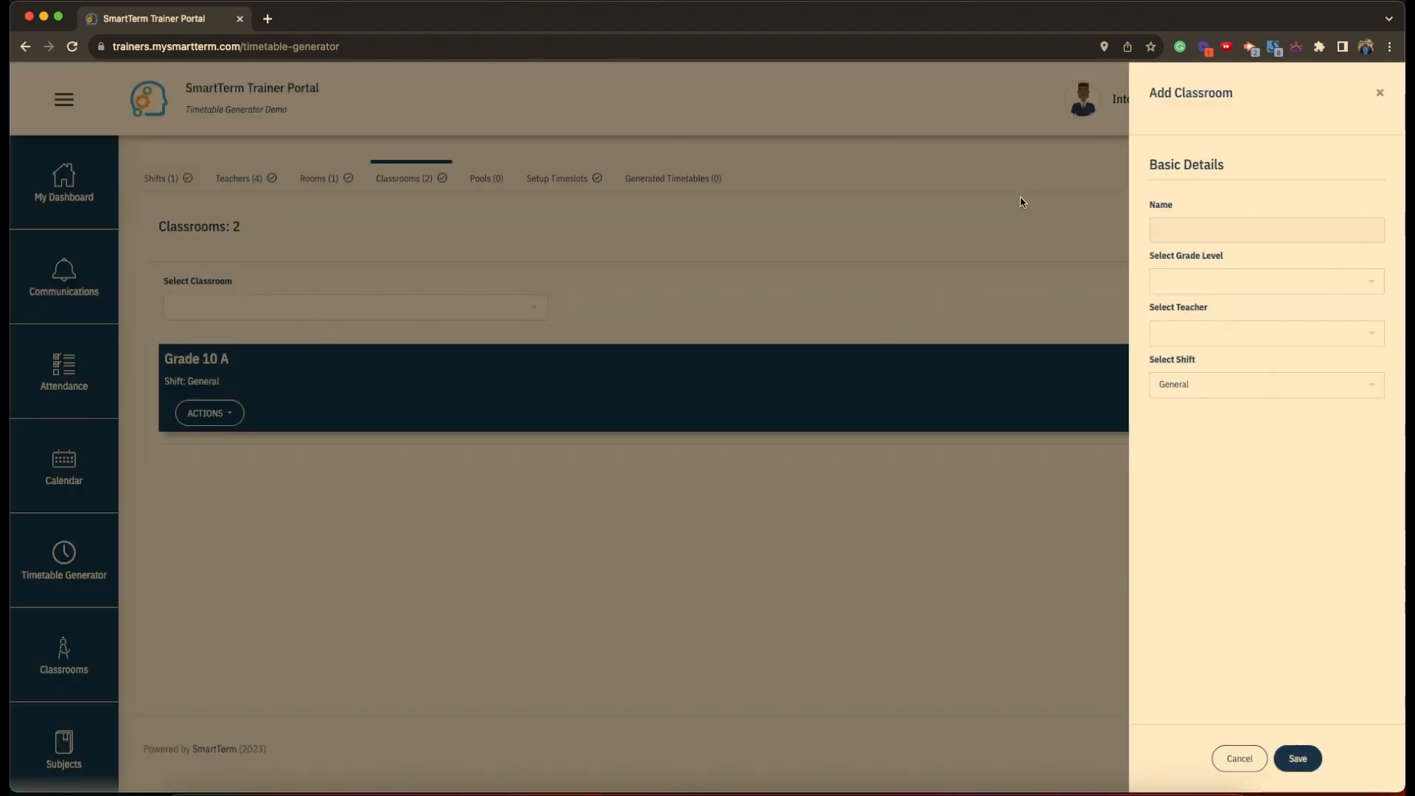
# - Create classroom 'Grade 10 B' at Grade 10 level with a teacher assigned, on the General shift
pyautogui.click(1217, 227)
pyautogui.write('Grade ')
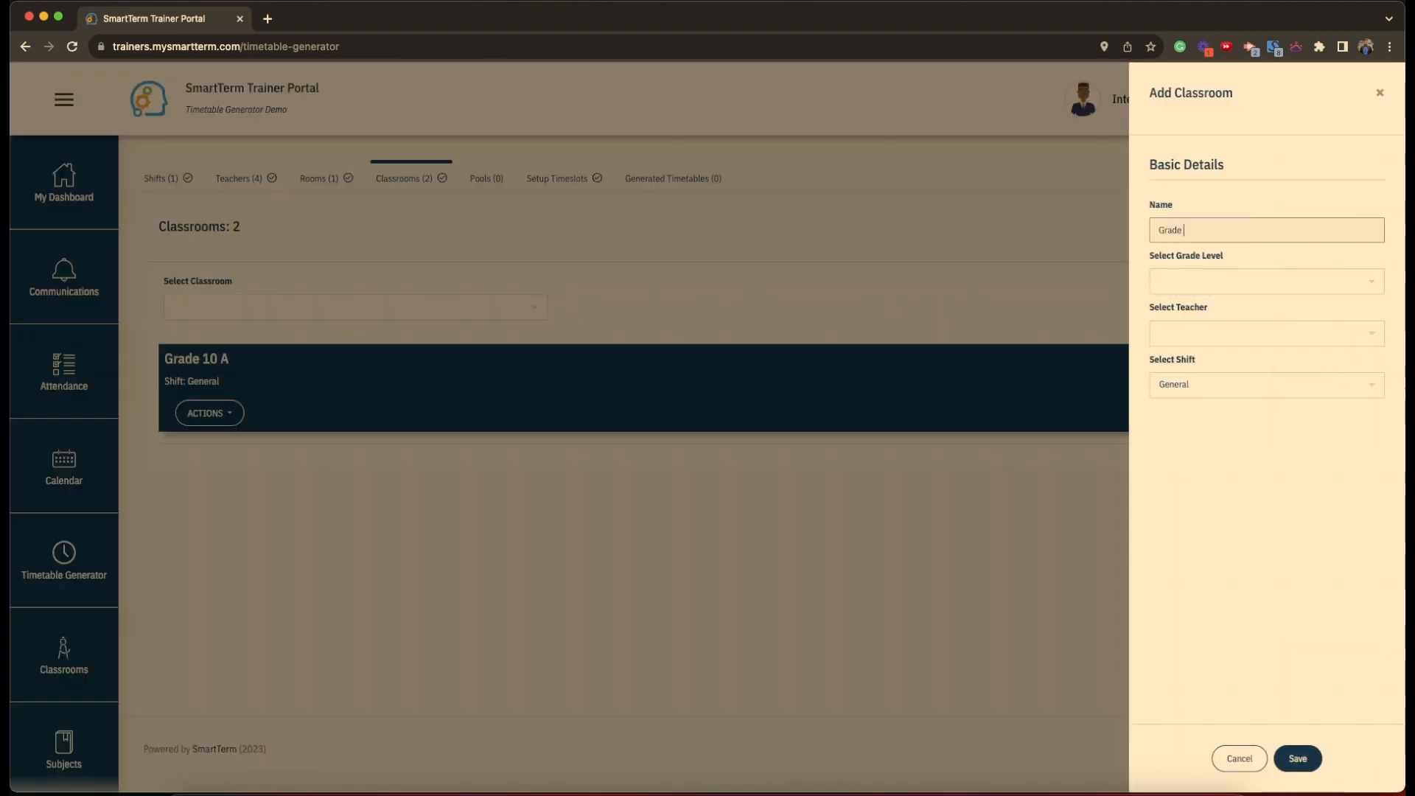
pyautogui.write('10 B')
pyautogui.click(1209, 279)
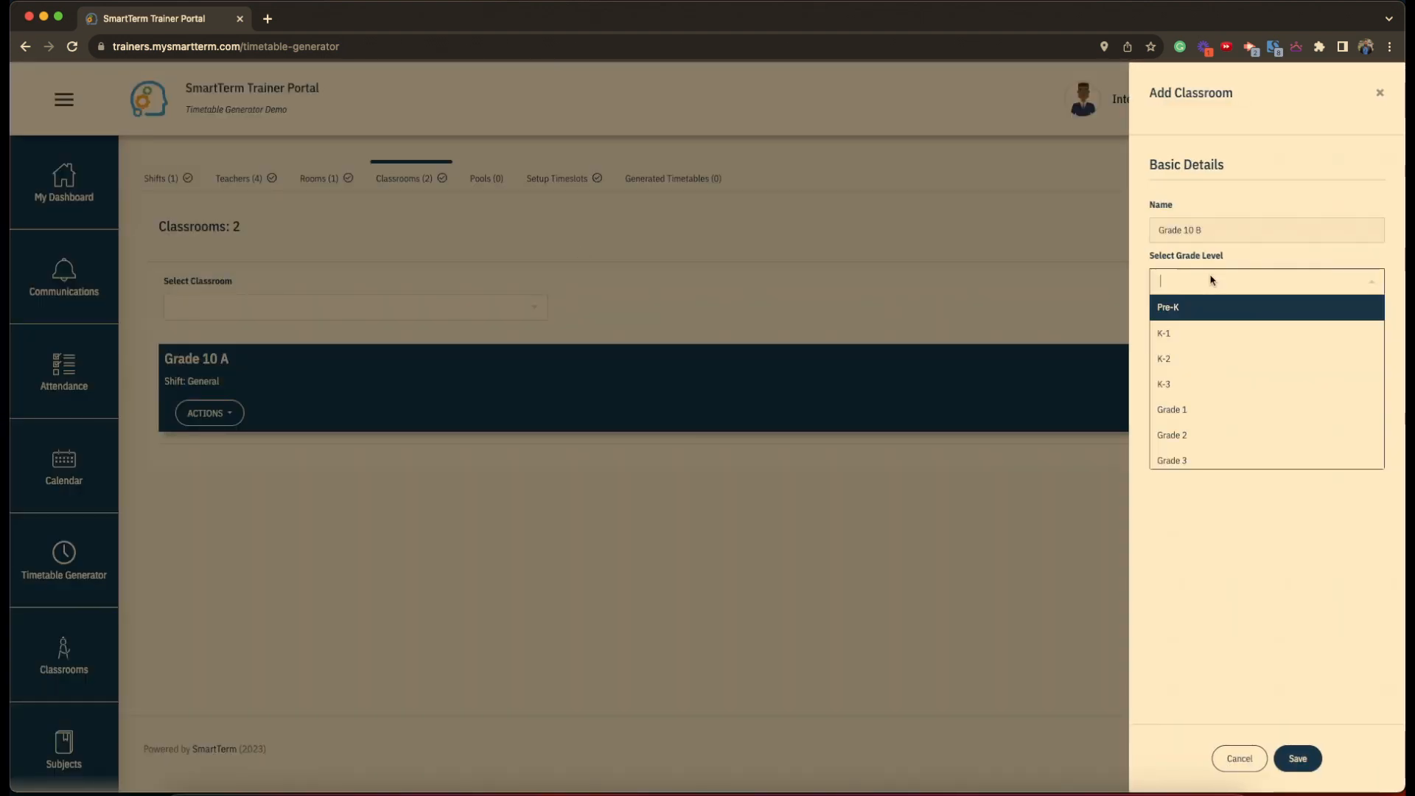
pyautogui.scroll(-5, 1233, 416)
pyautogui.click(1229, 417)
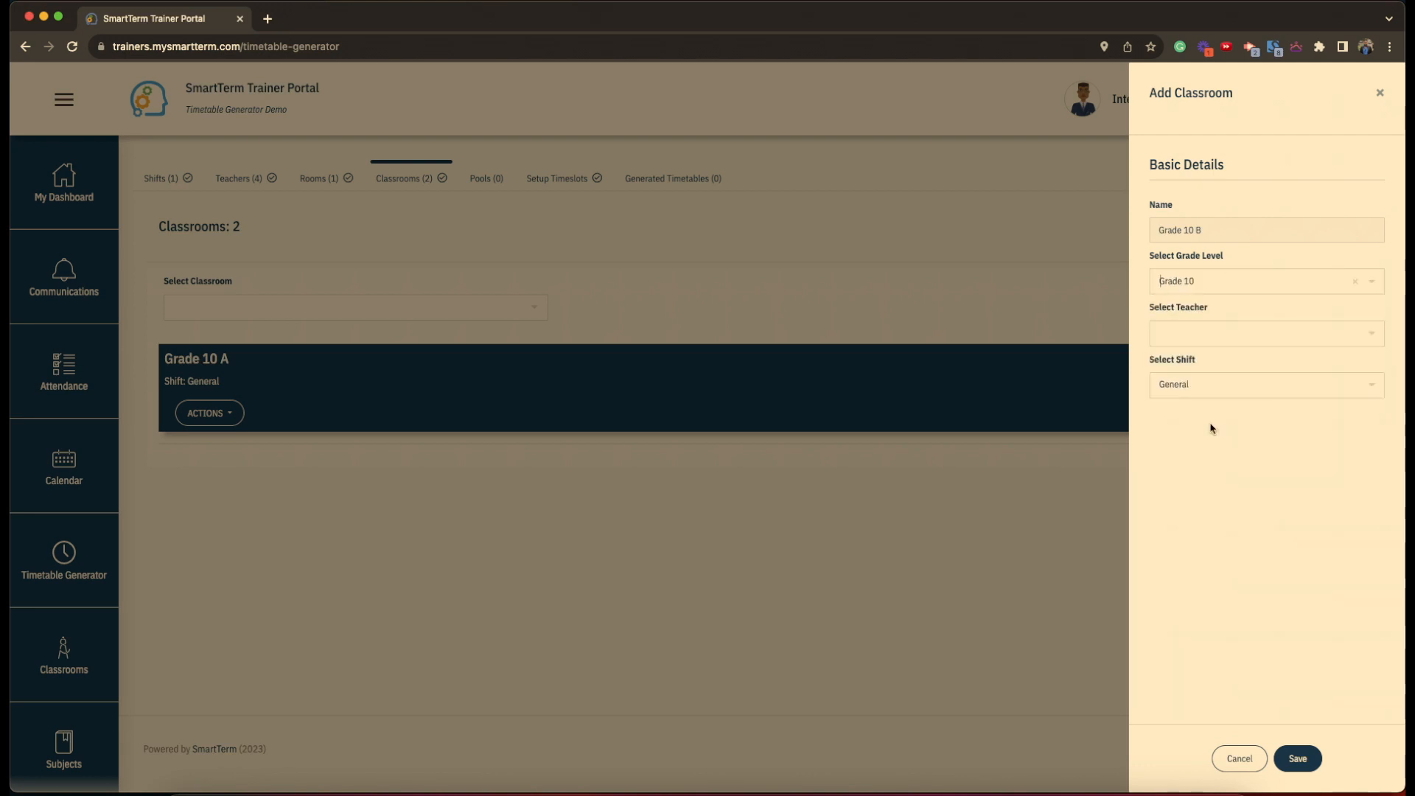
pyautogui.click(1178, 339)
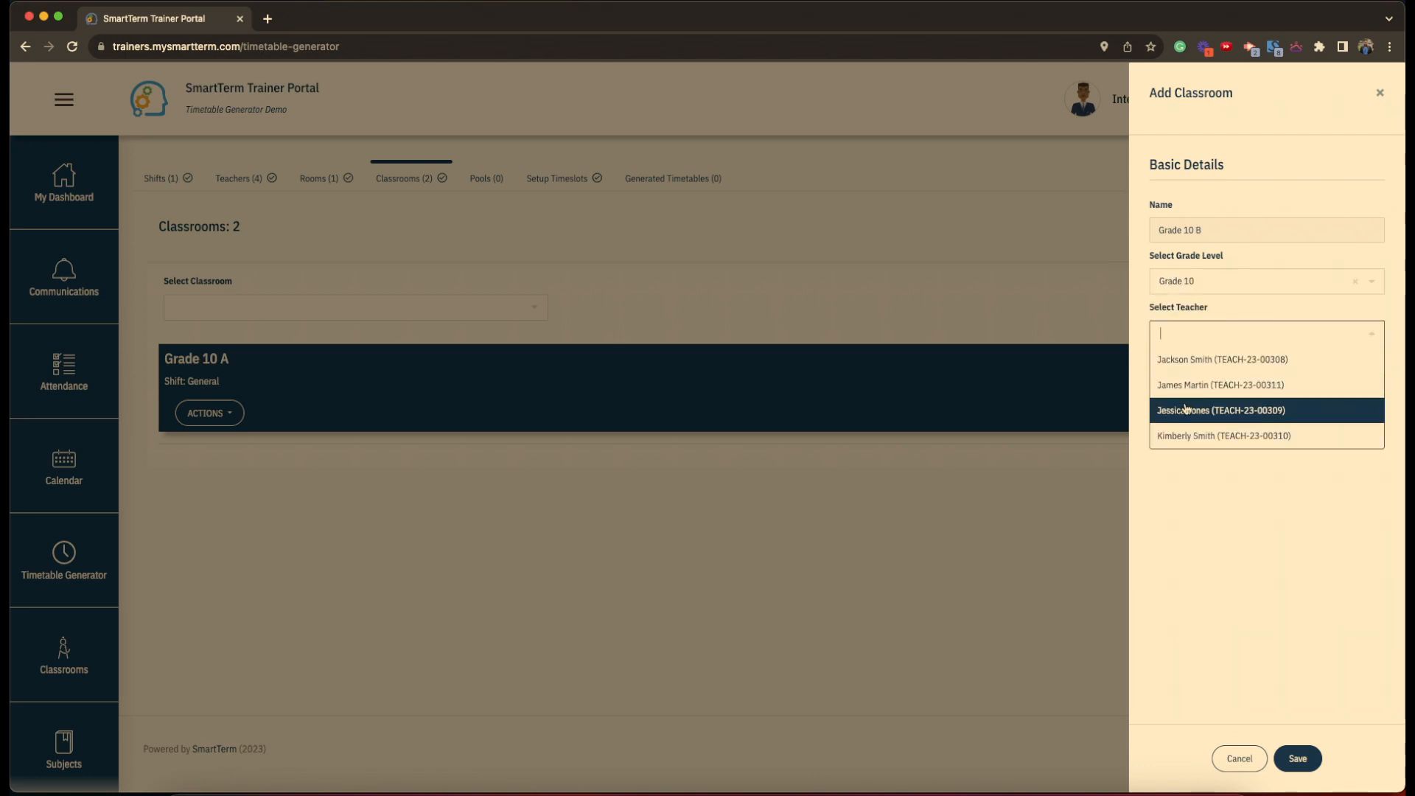
pyautogui.click(1186, 434)
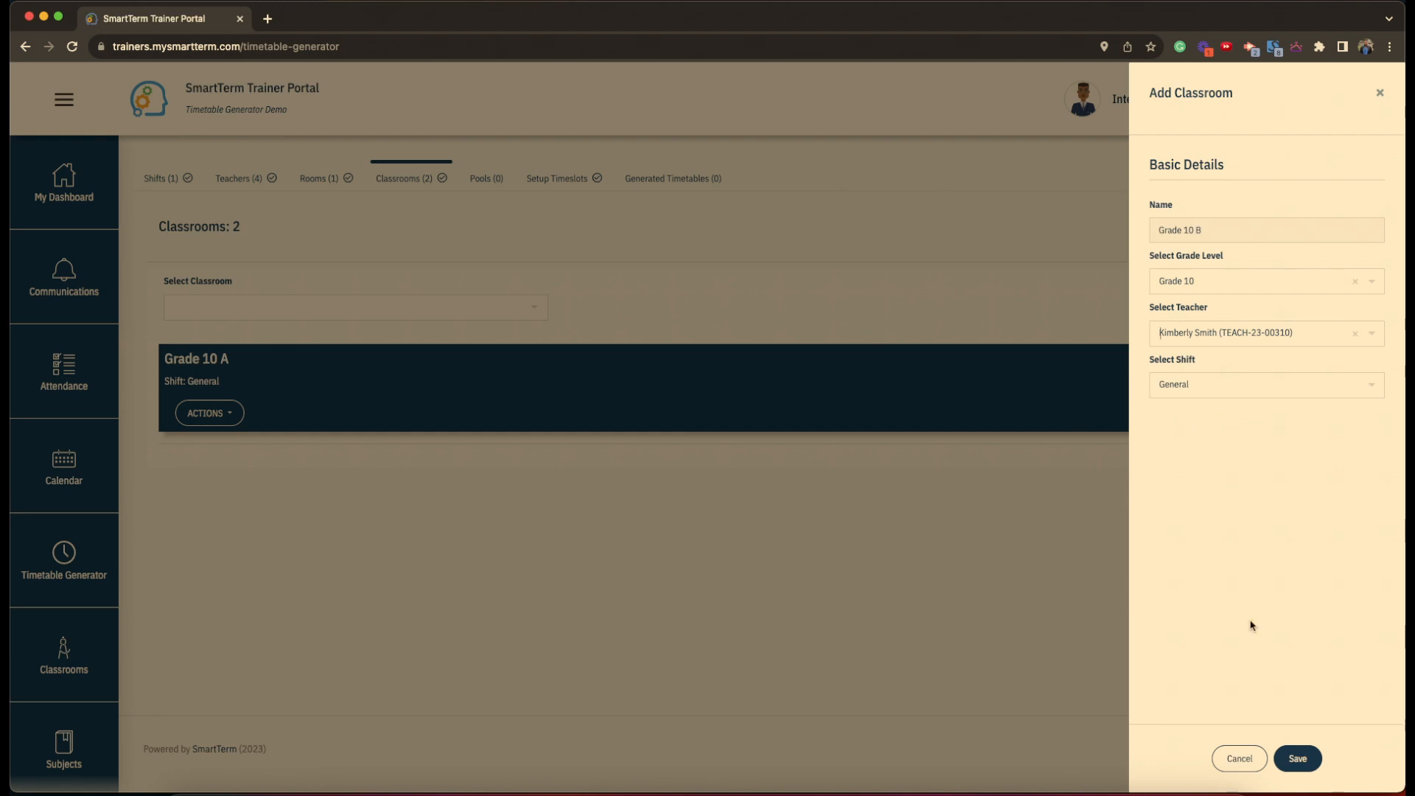
pyautogui.click(1311, 769)
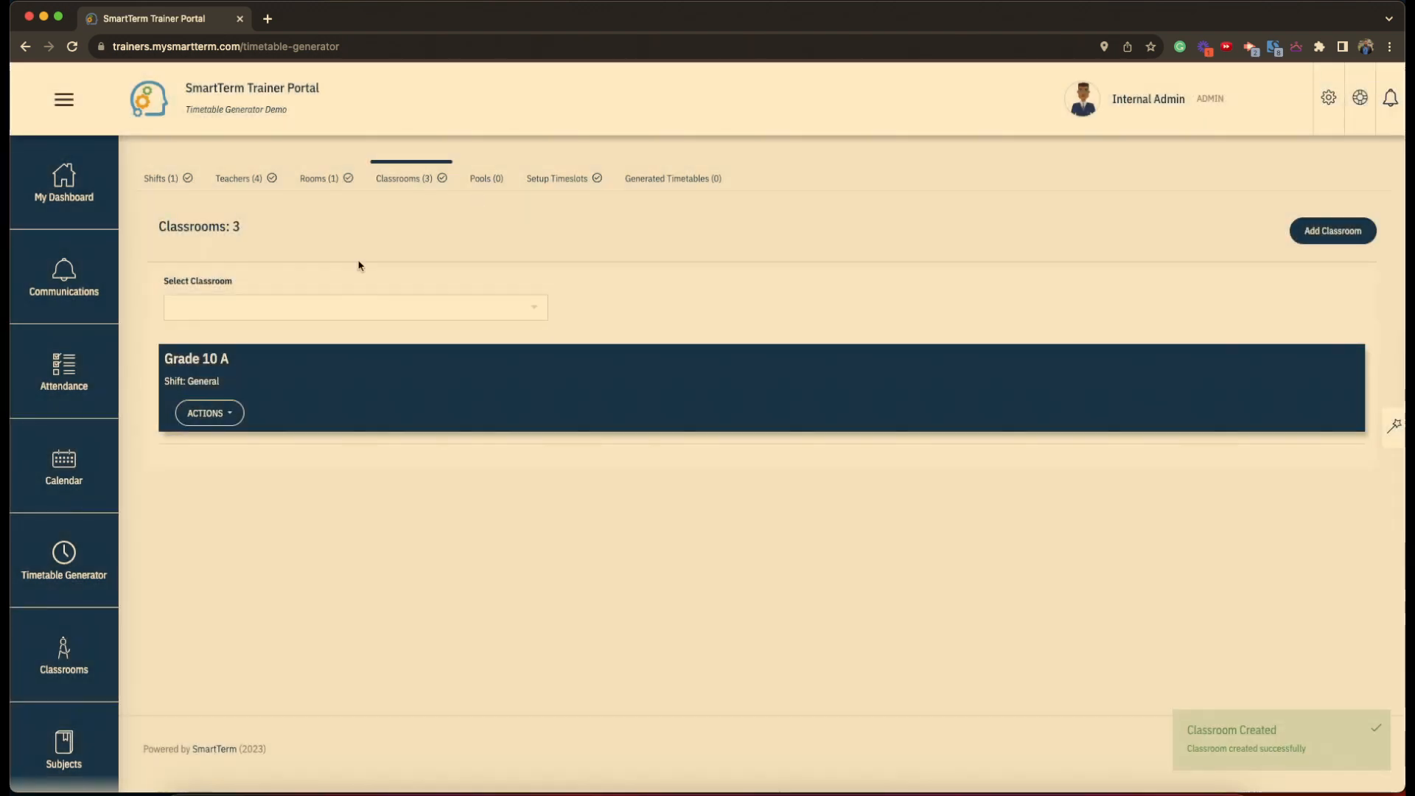
# - Reload the page and choose Add Subject from the Grade 1 classroom's ACTIONS menu
pyautogui.click(71, 47)
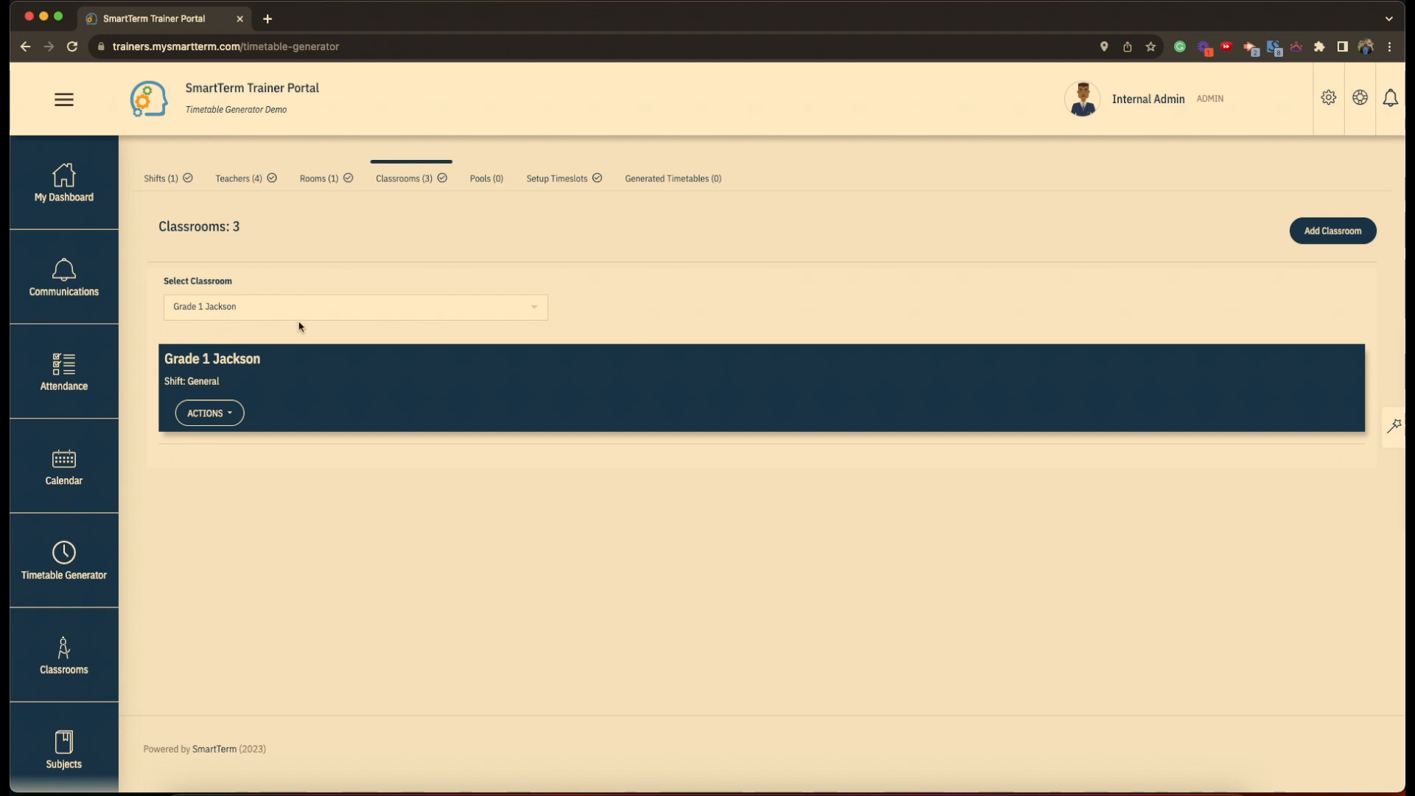
pyautogui.click(320, 313)
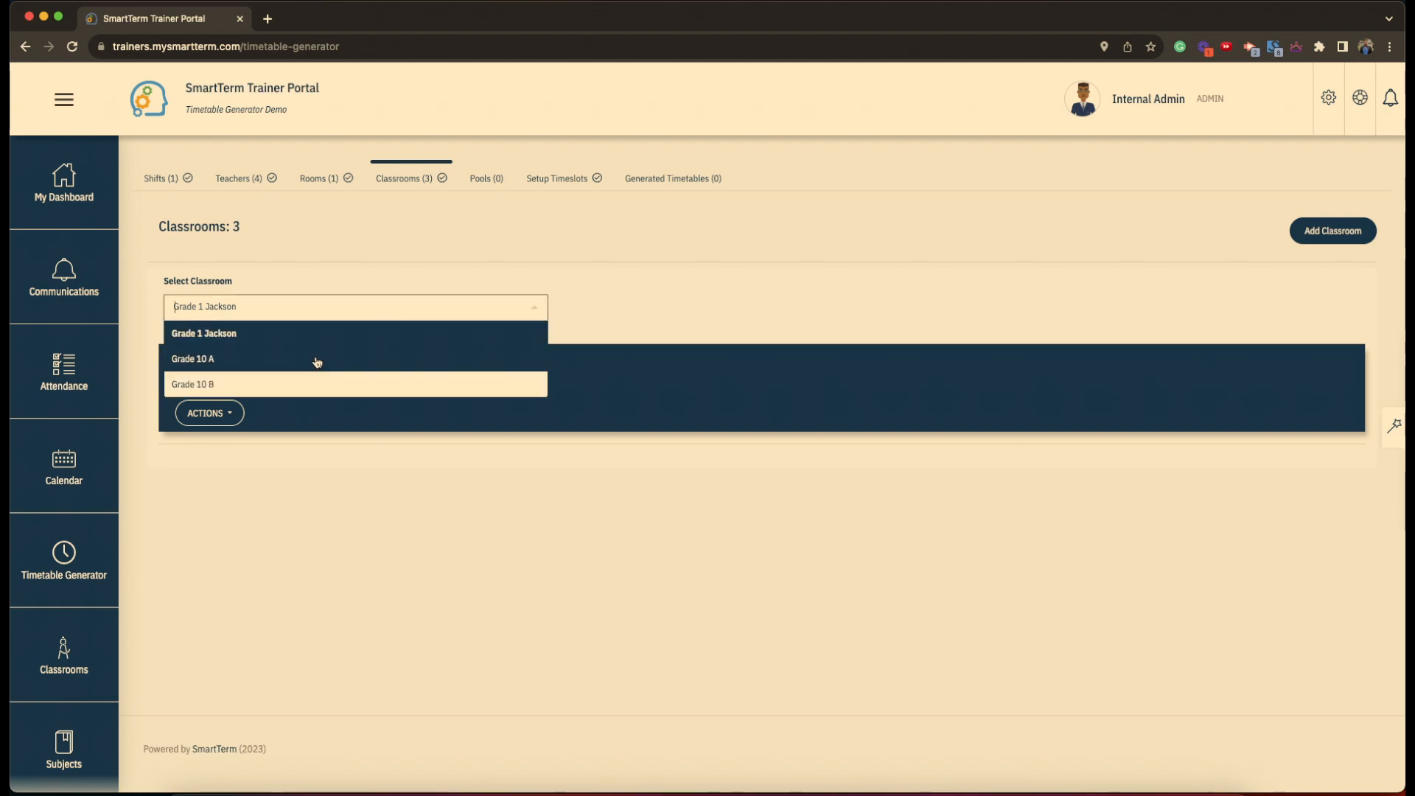
pyautogui.click(244, 335)
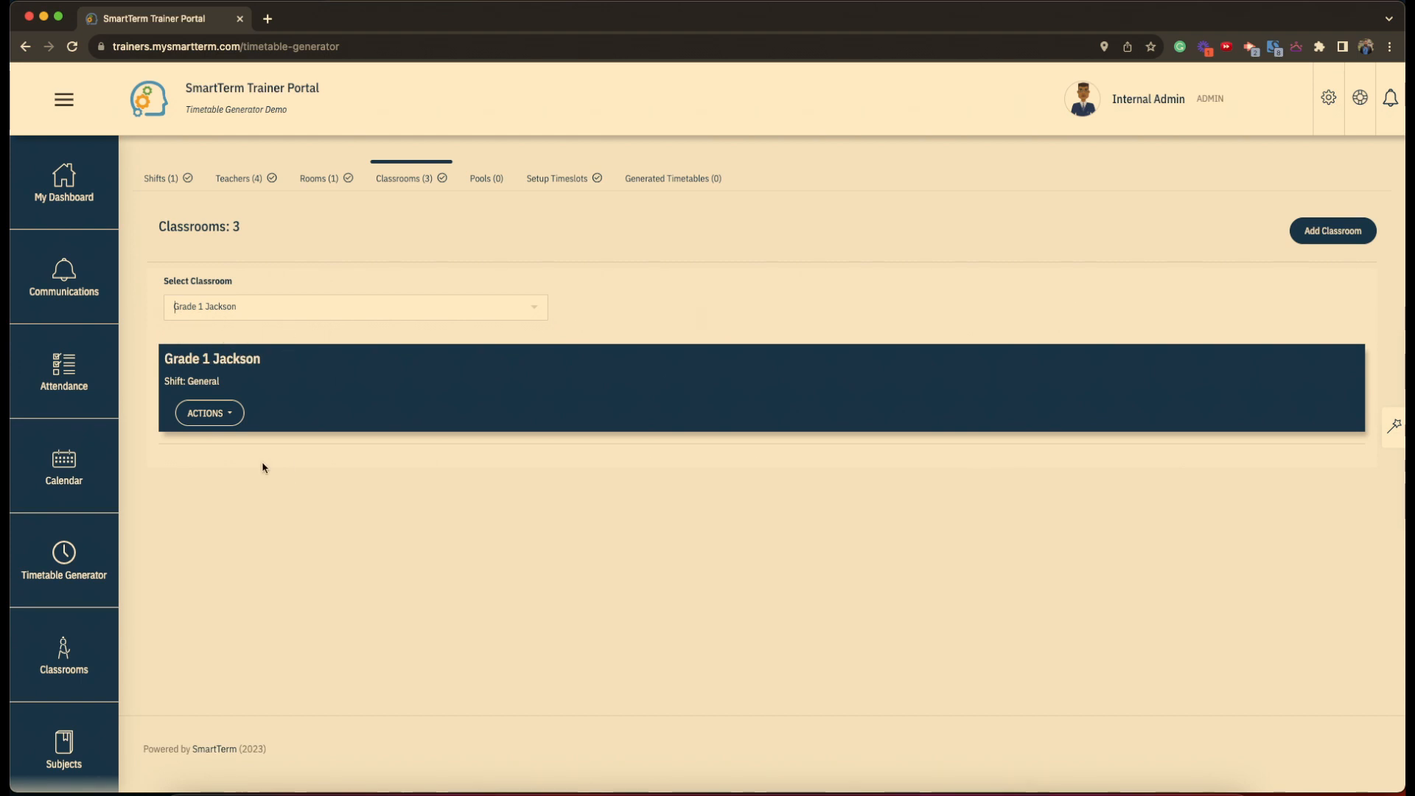
pyautogui.click(220, 425)
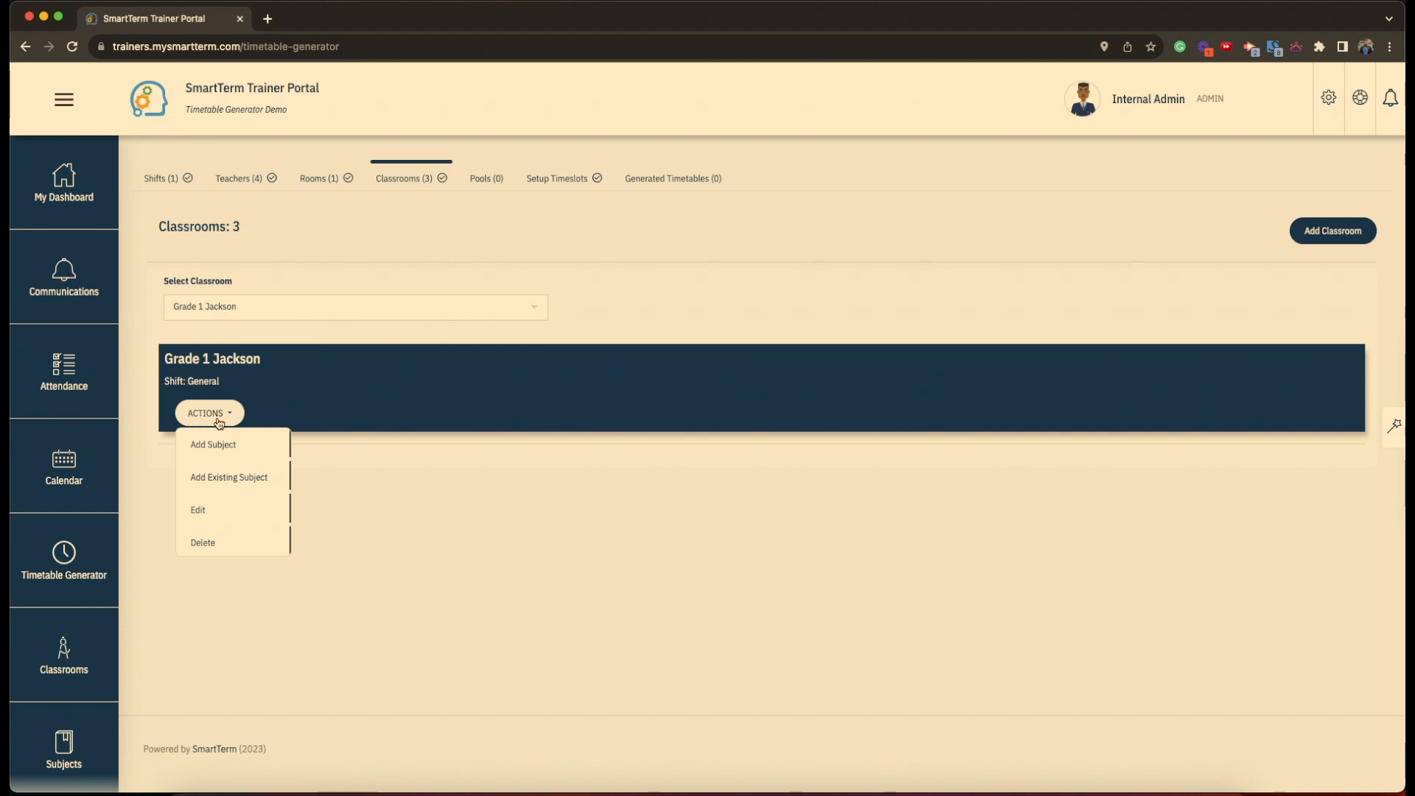
pyautogui.click(231, 448)
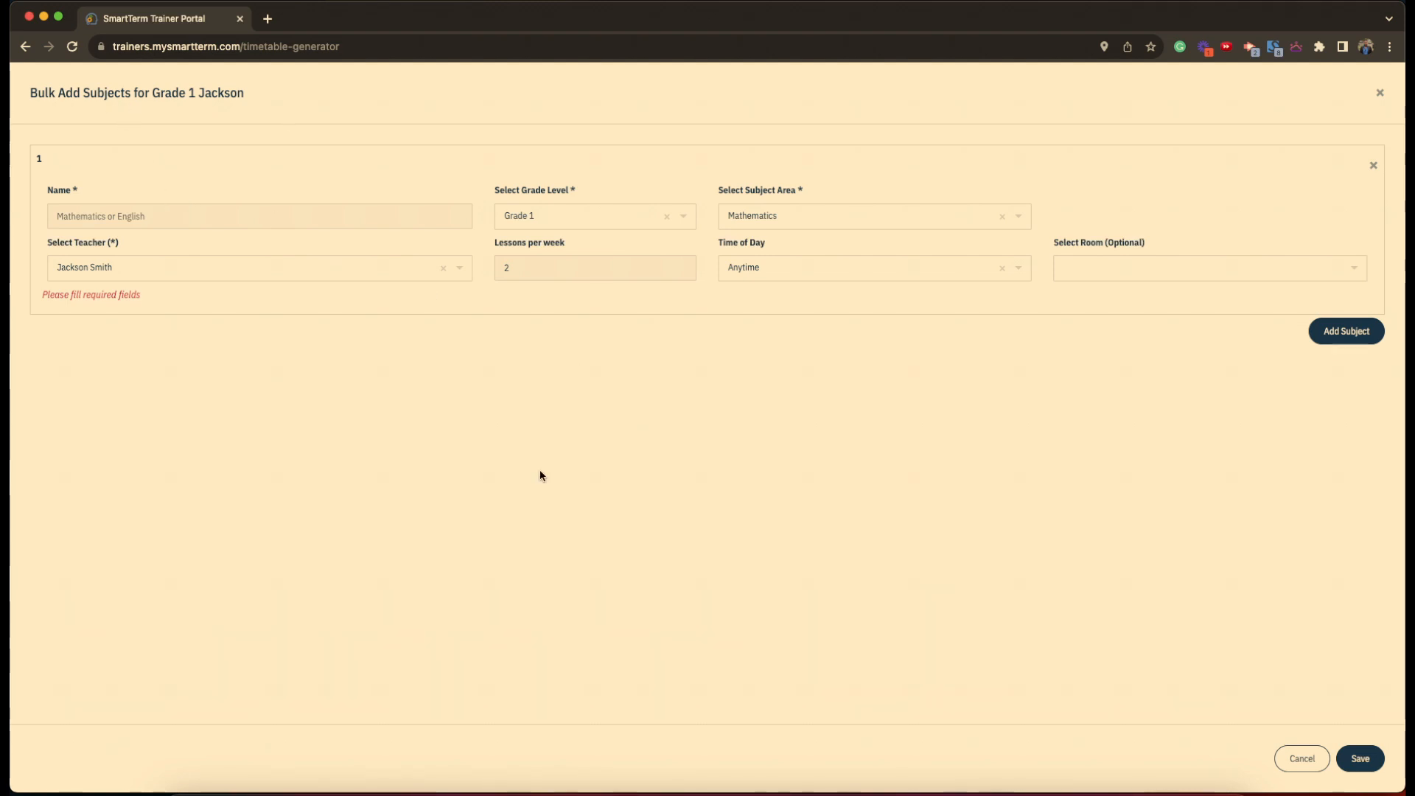
# - Name the first subject Mathematics, keeping Grade 1, the Mathematics area and the current teacher
pyautogui.click(129, 218)
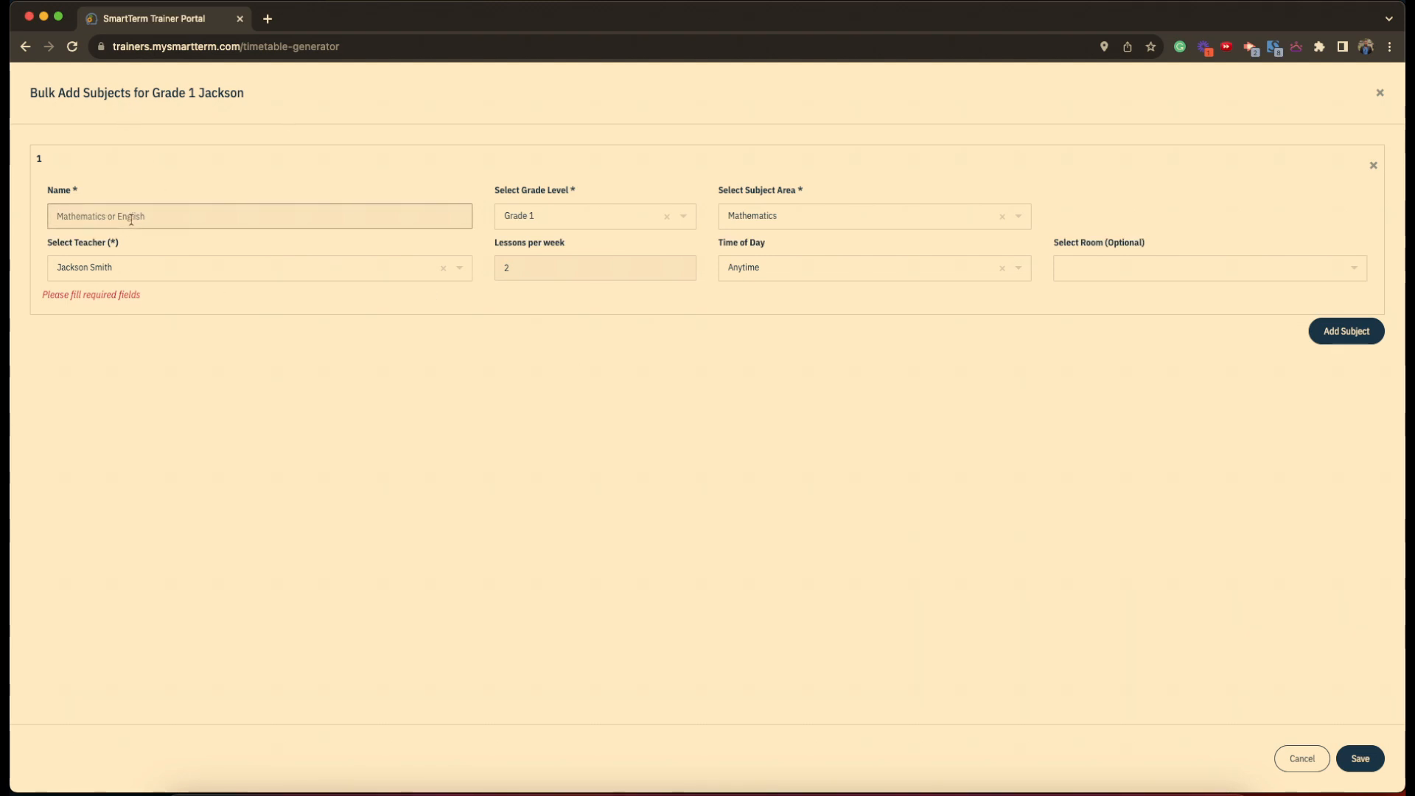
pyautogui.write('Mathematics')
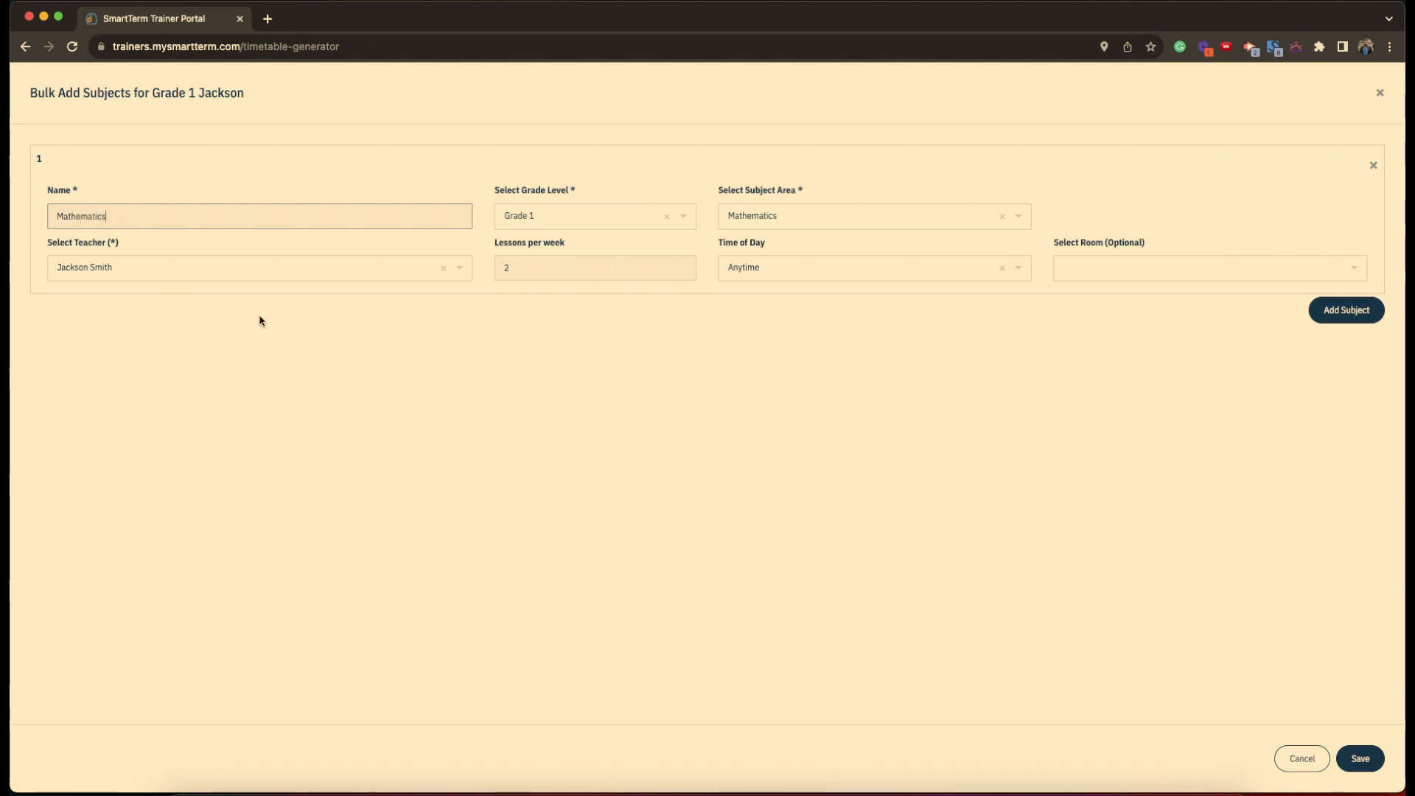
pyautogui.click(560, 216)
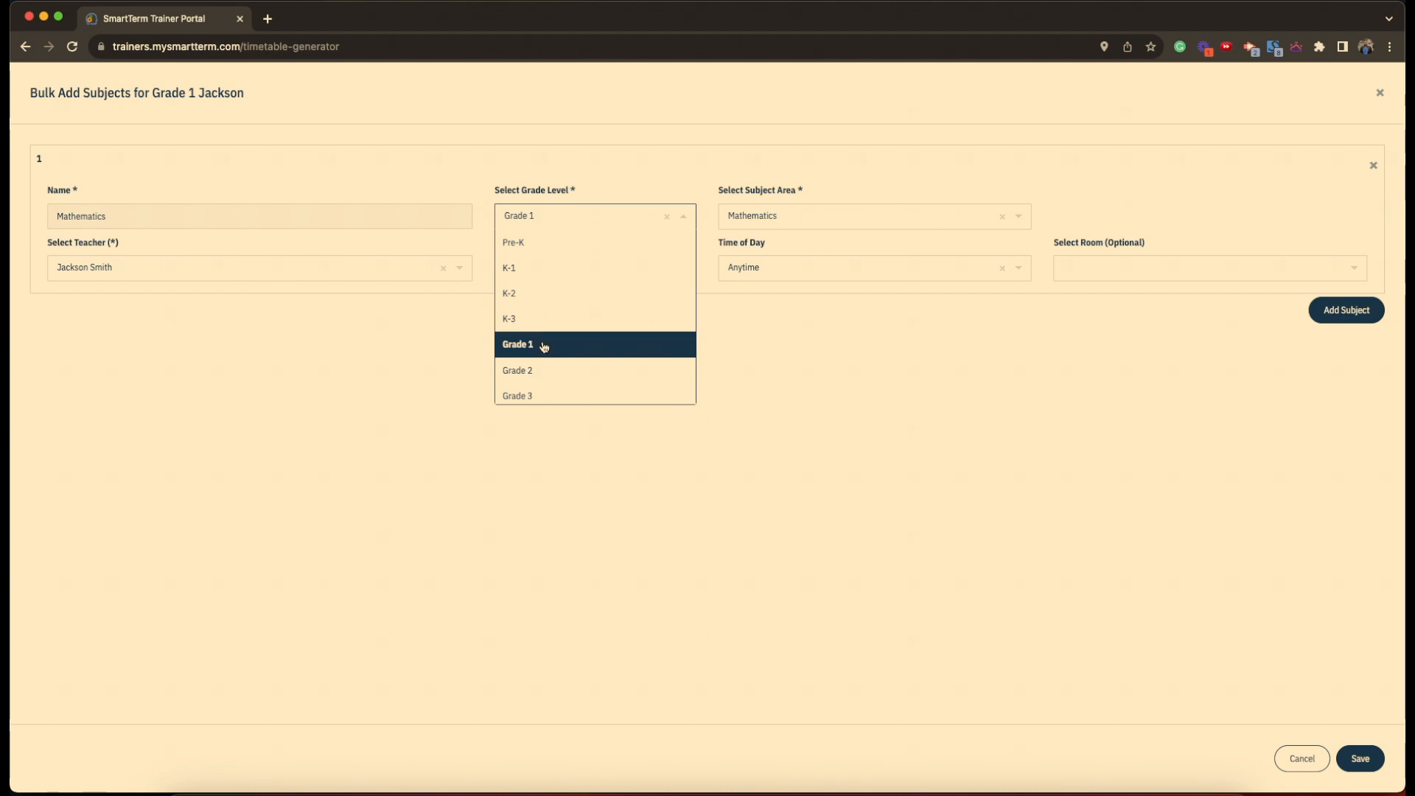
pyautogui.click(543, 347)
pyautogui.click(811, 216)
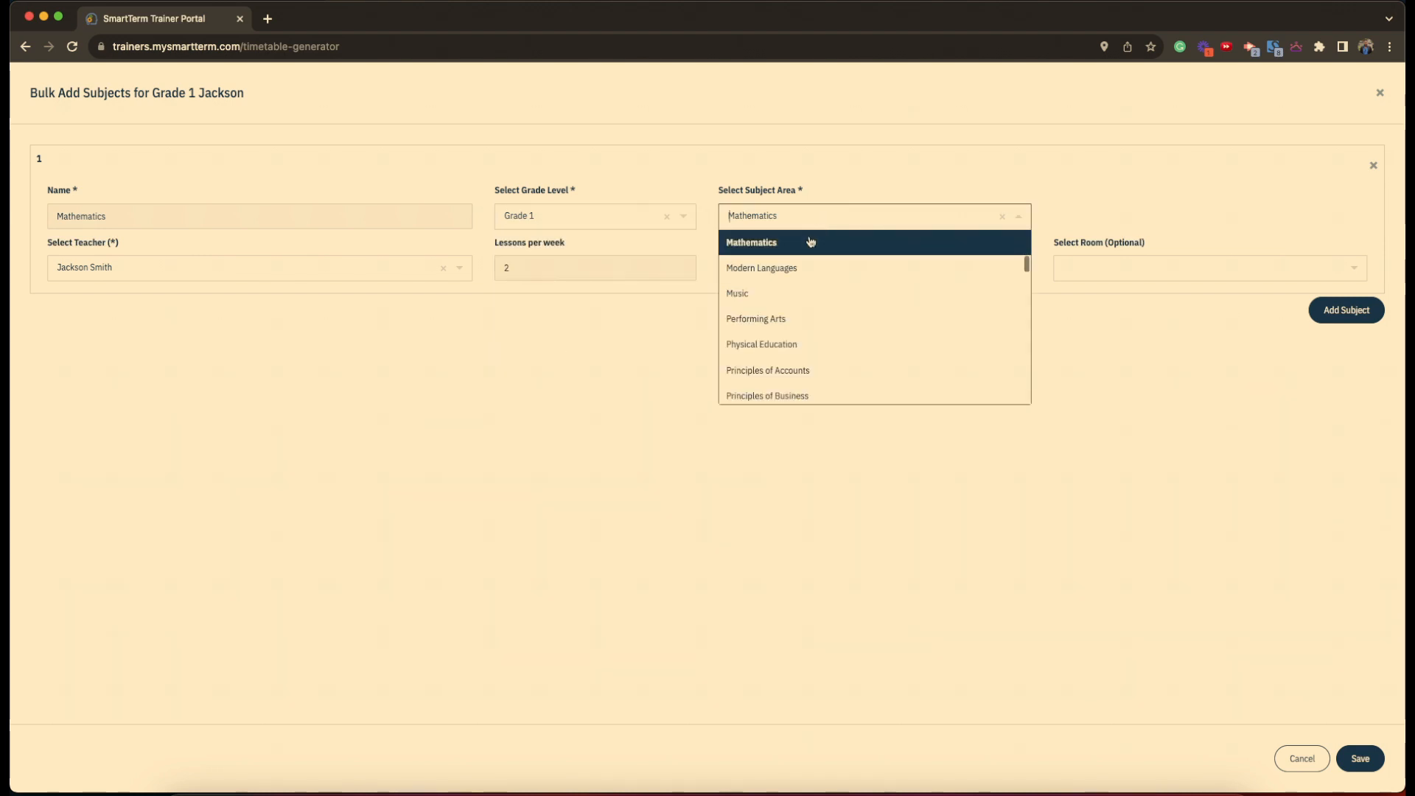
pyautogui.click(766, 244)
pyautogui.click(210, 276)
pyautogui.click(158, 296)
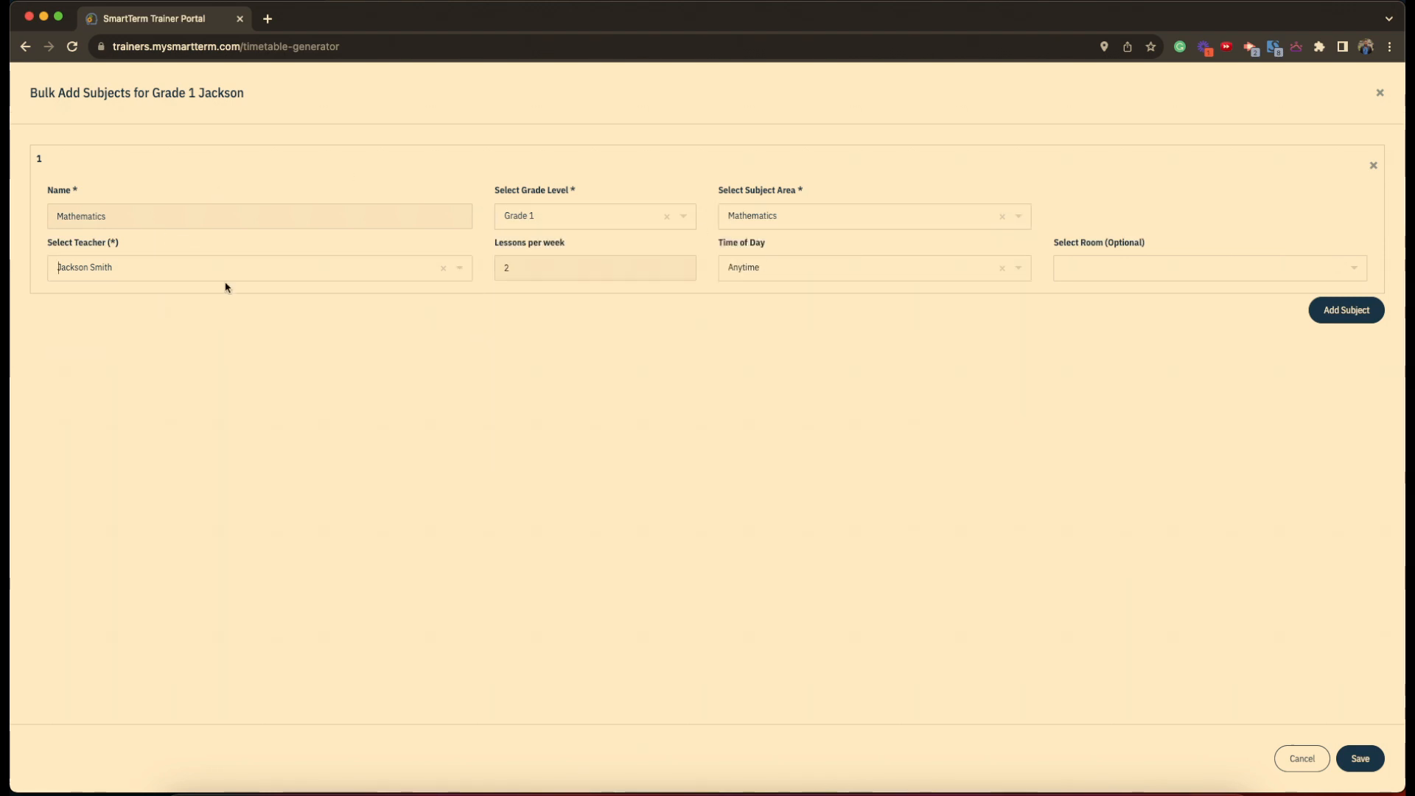
# - Set Mathematics to 4 lessons a week at Anytime with no room, and add a second row
pyautogui.click(516, 275)
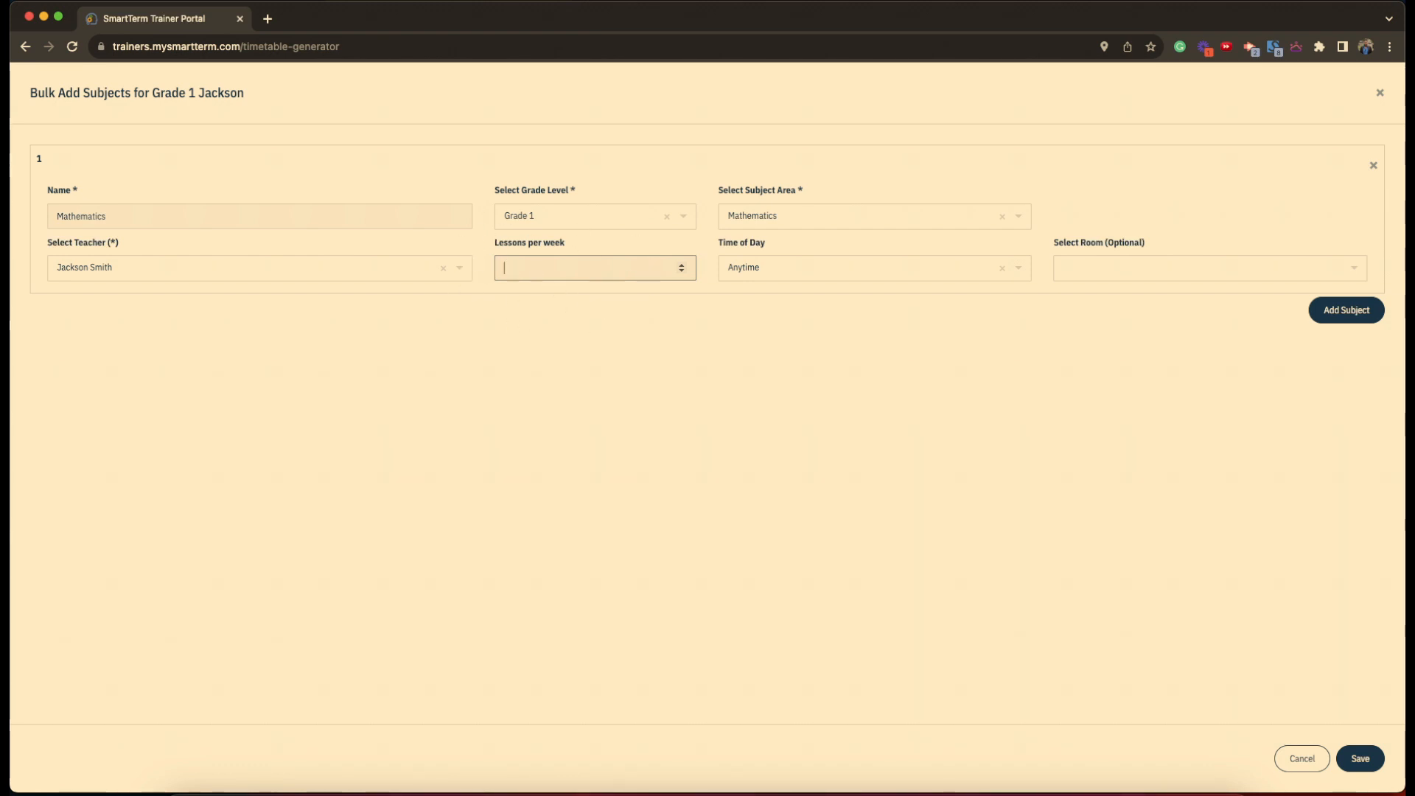
pyautogui.write('4')
pyautogui.click(831, 278)
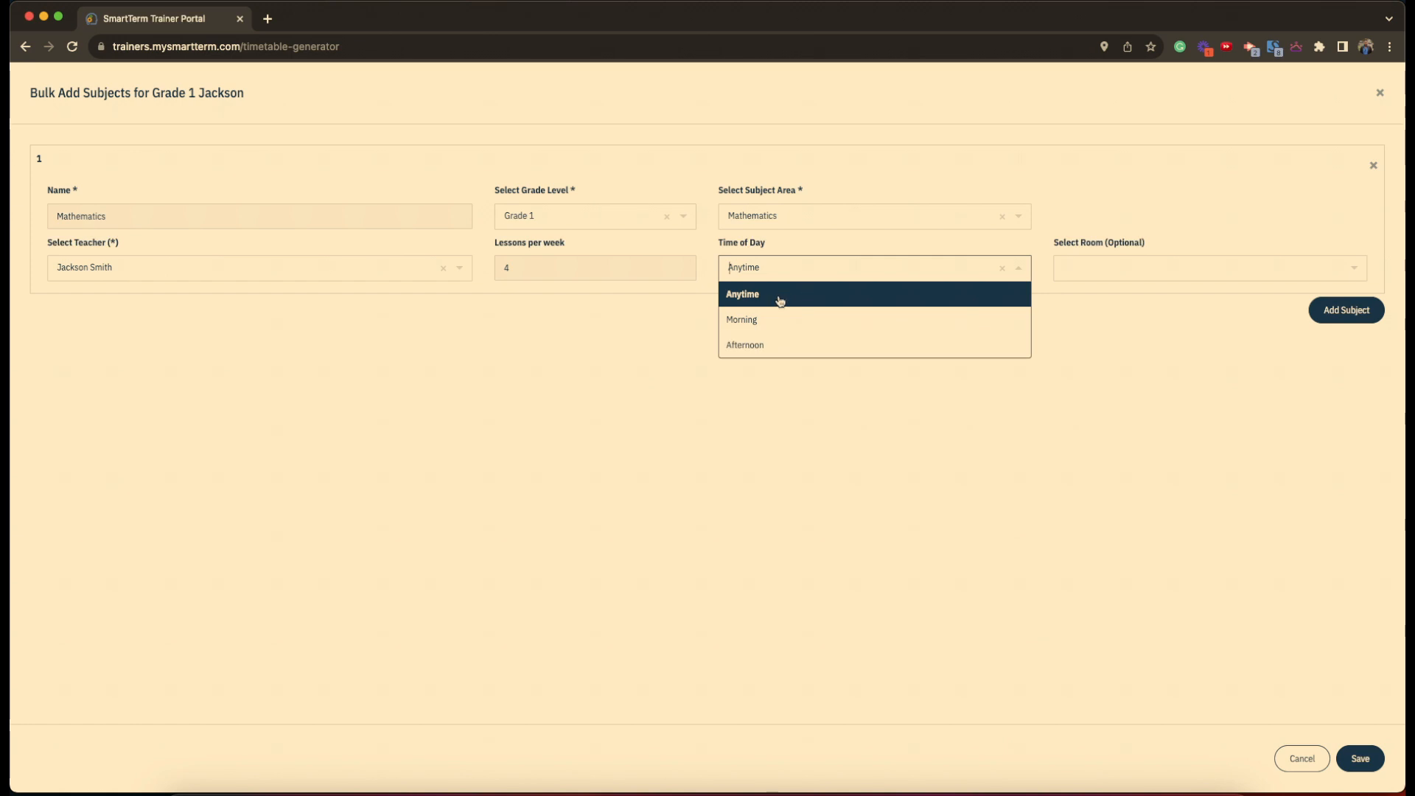
pyautogui.click(780, 301)
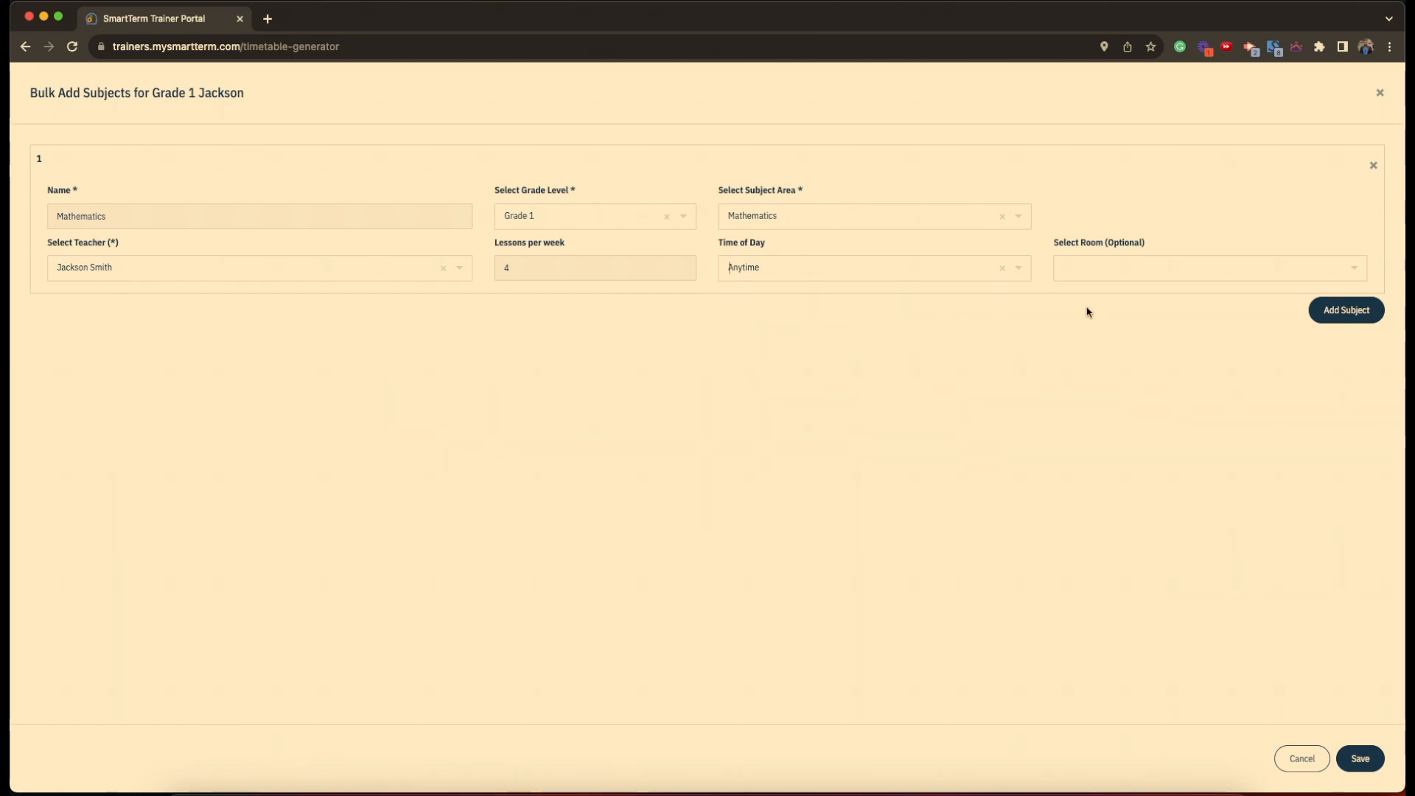
pyautogui.click(1104, 275)
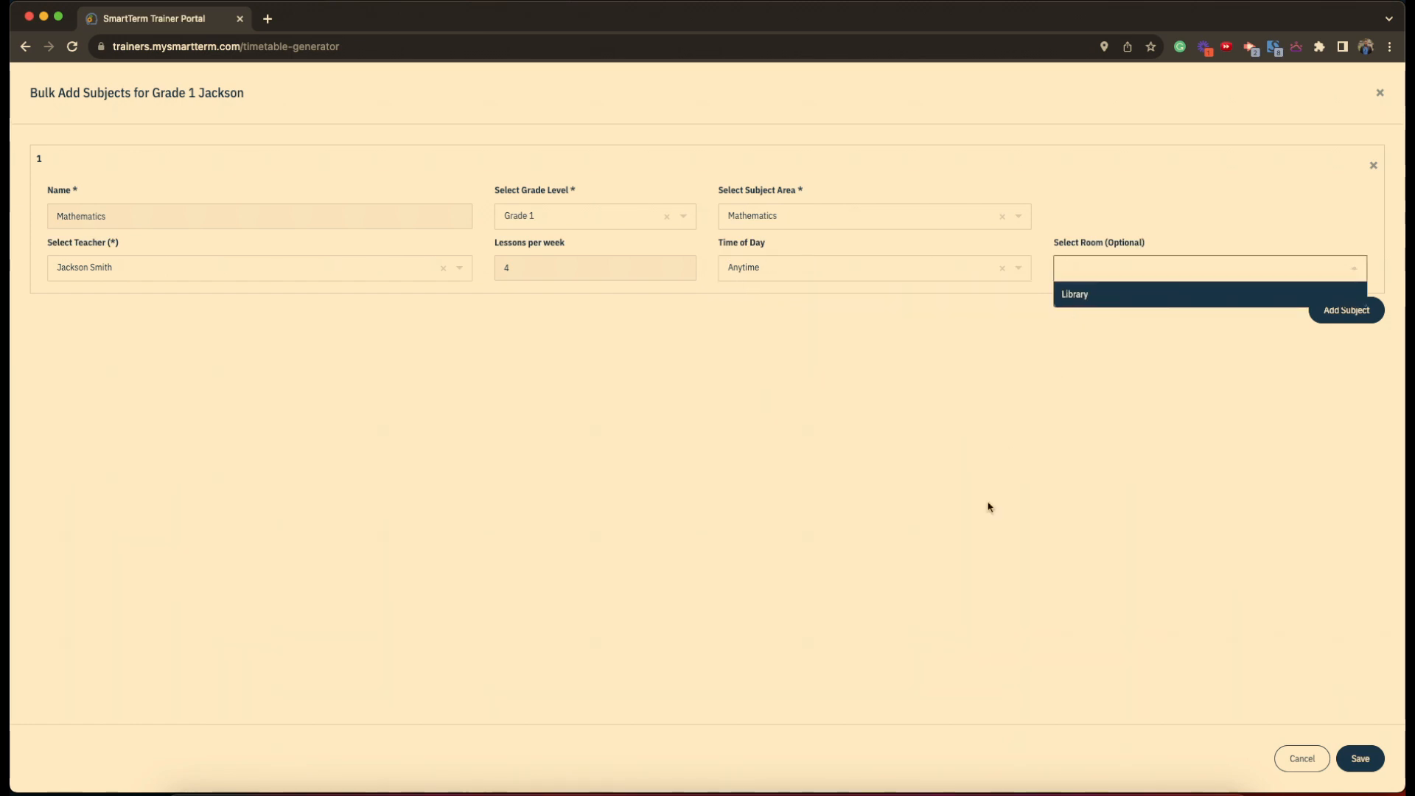
pyautogui.click(1197, 452)
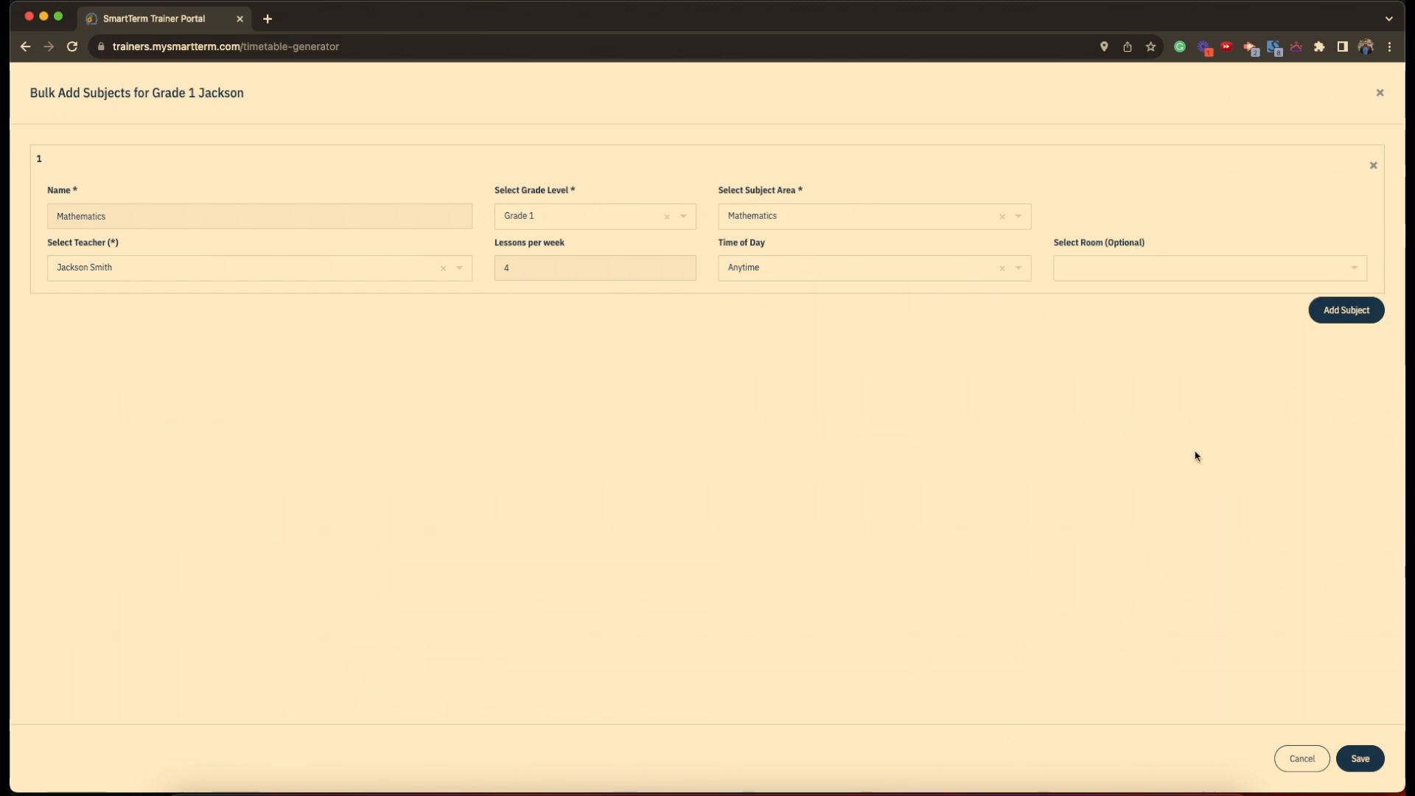
pyautogui.click(1358, 312)
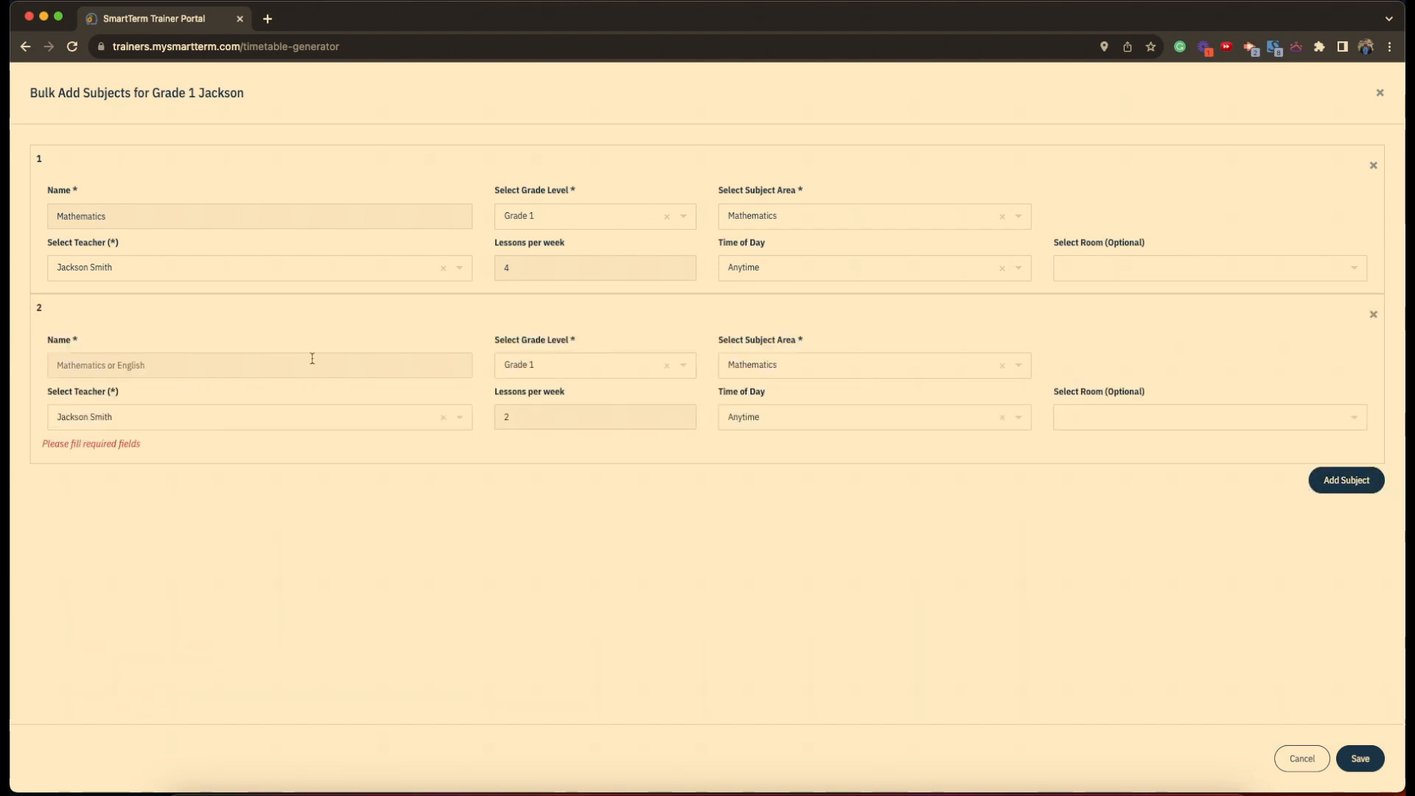
# - Fill row 2 as Language Arts in the Language Arts area, same teacher, 5 lessons weekly
pyautogui.click(76, 364)
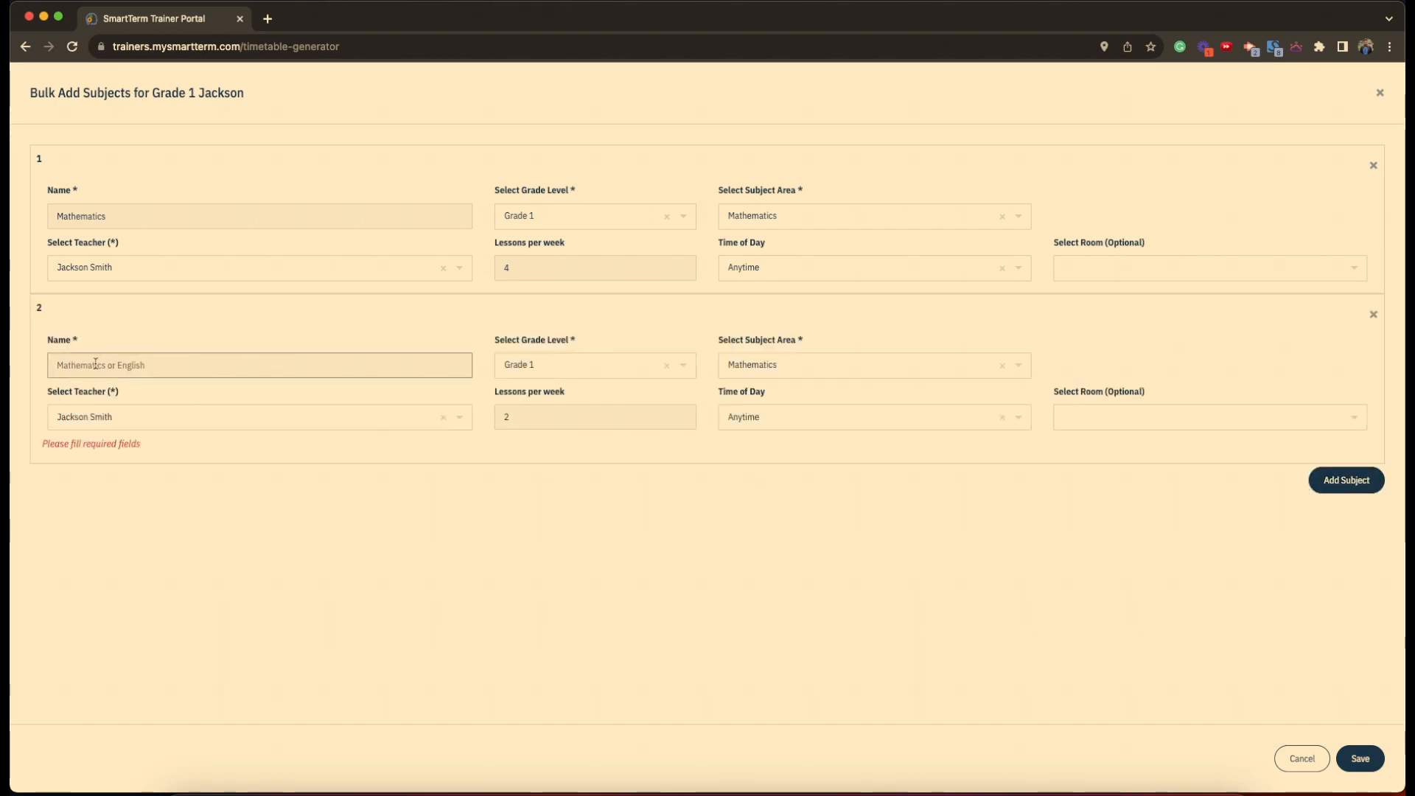
pyautogui.write('Lan')
pyautogui.write('guag')
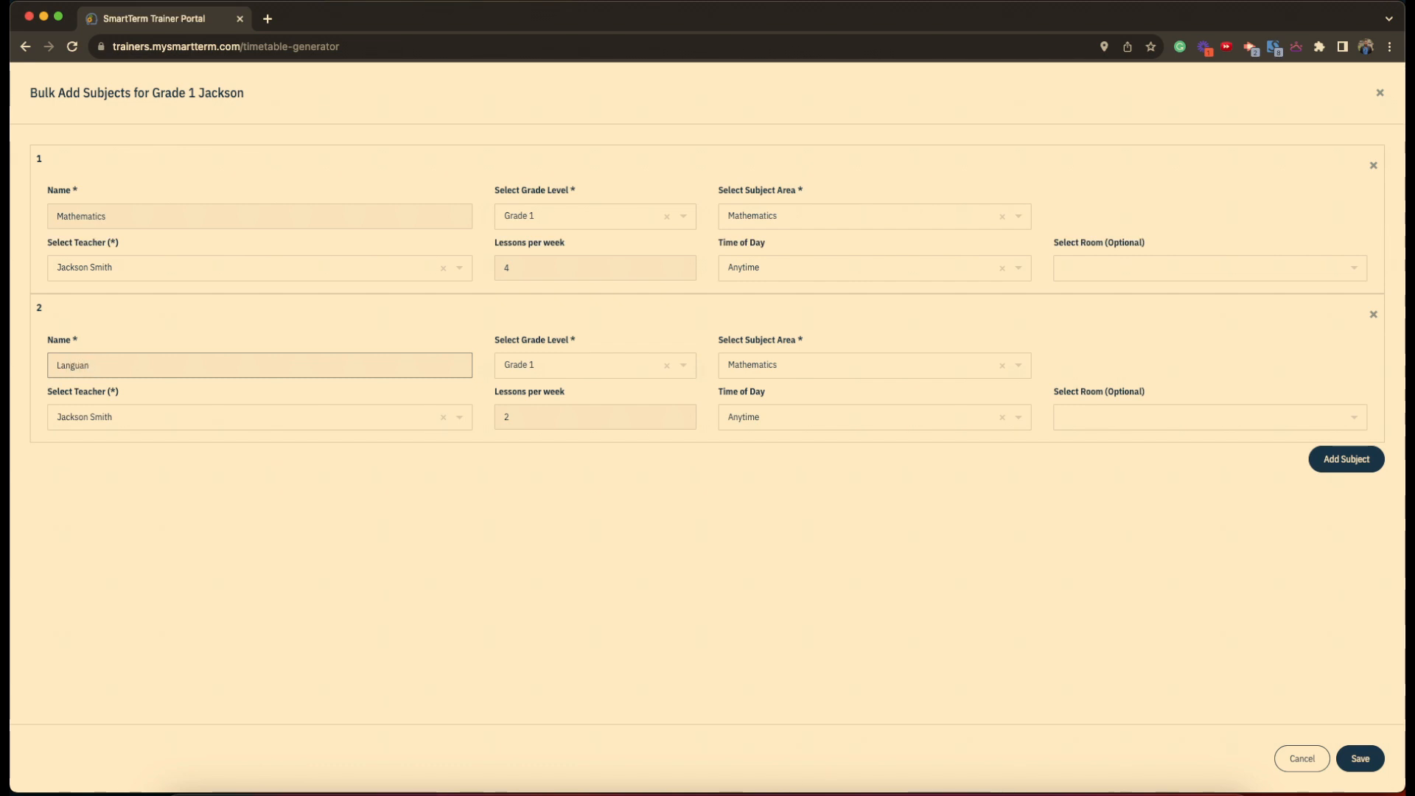
pyautogui.write('e Arts')
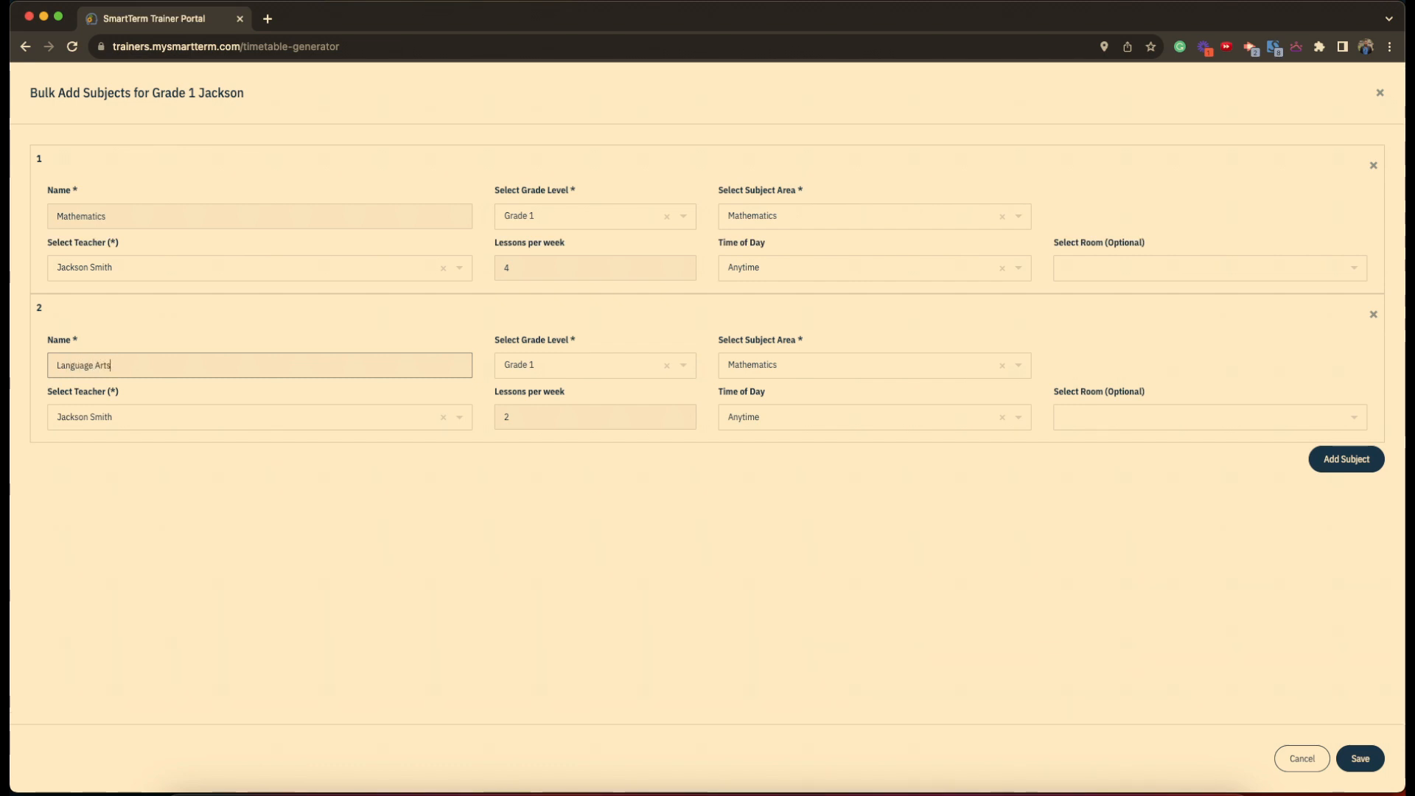
pyautogui.click(621, 373)
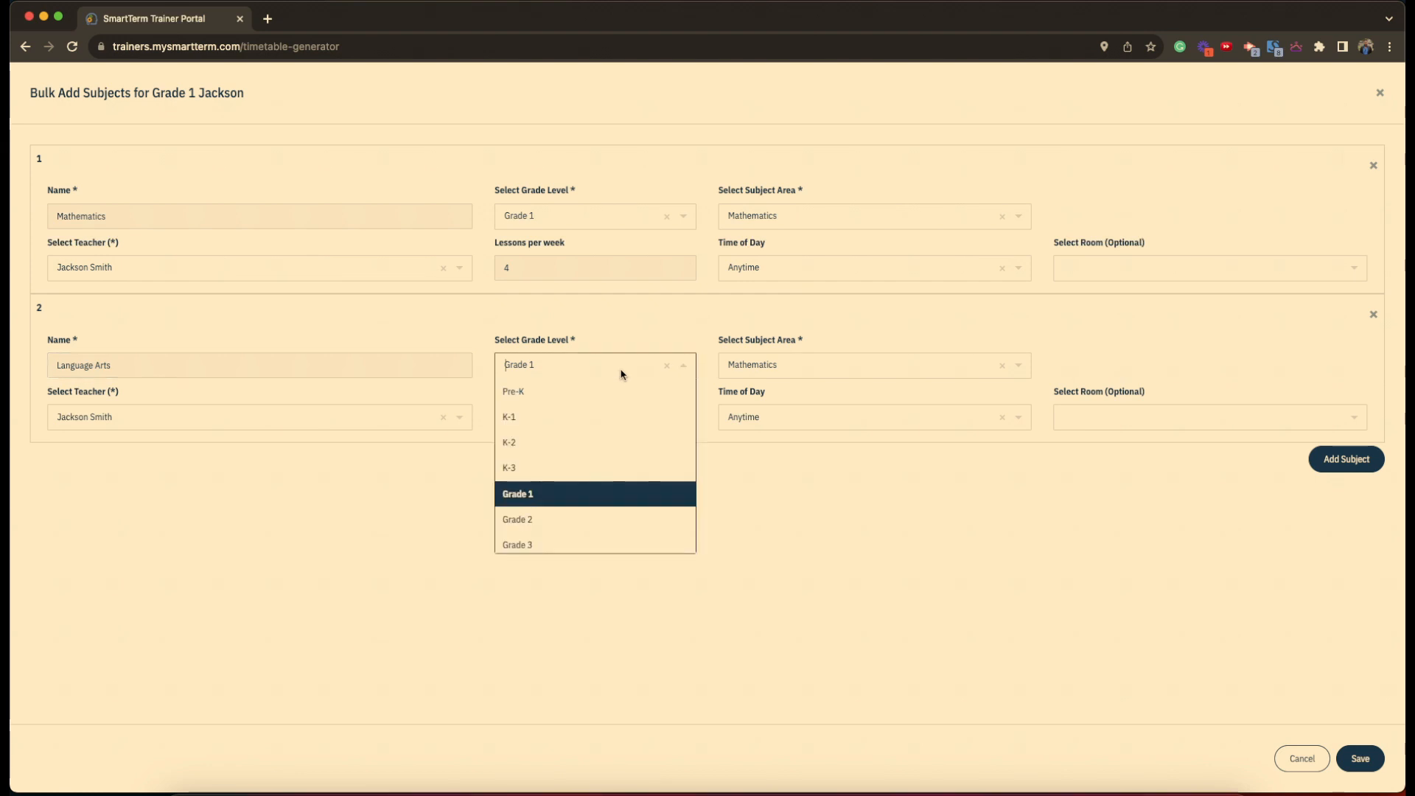
pyautogui.click(838, 371)
pyautogui.write('langua')
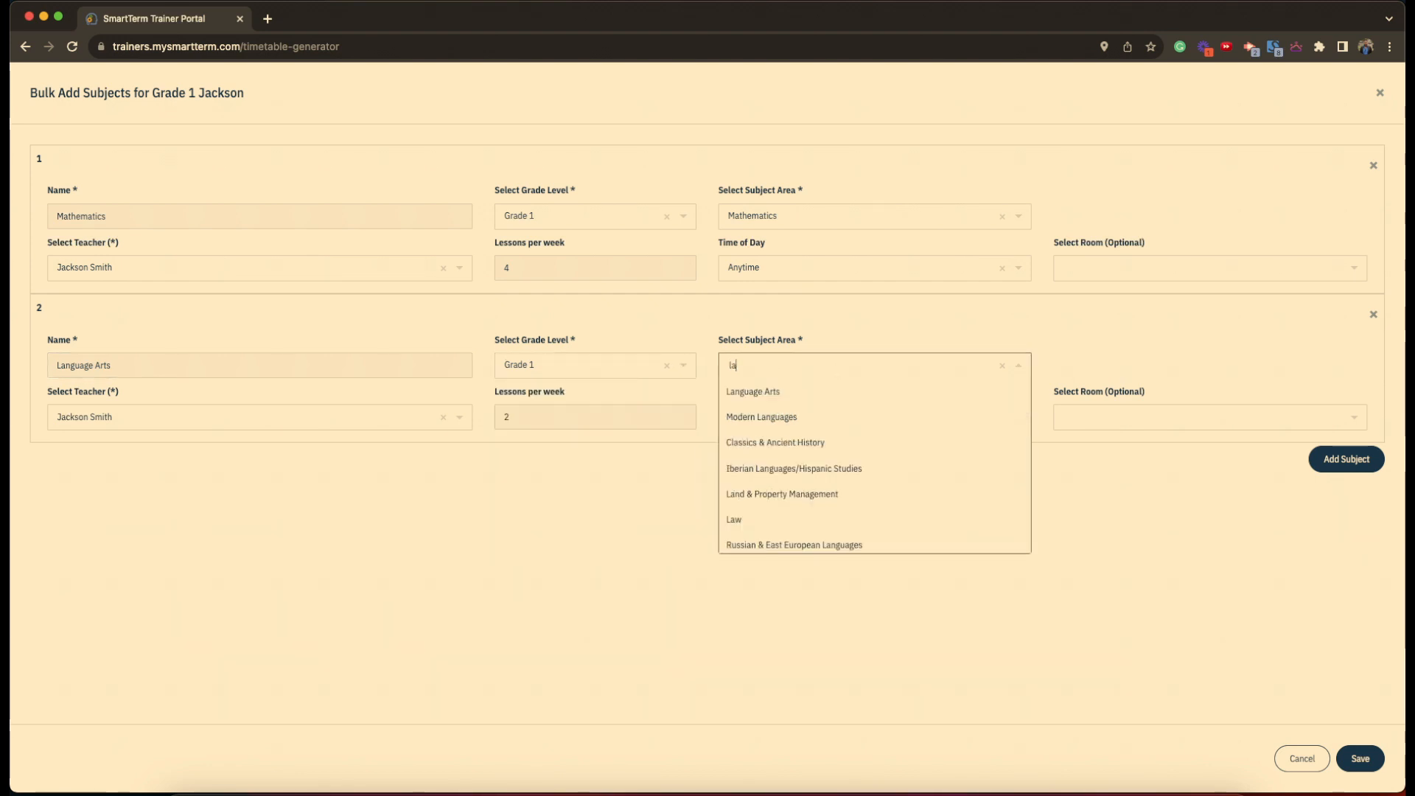
pyautogui.click(797, 393)
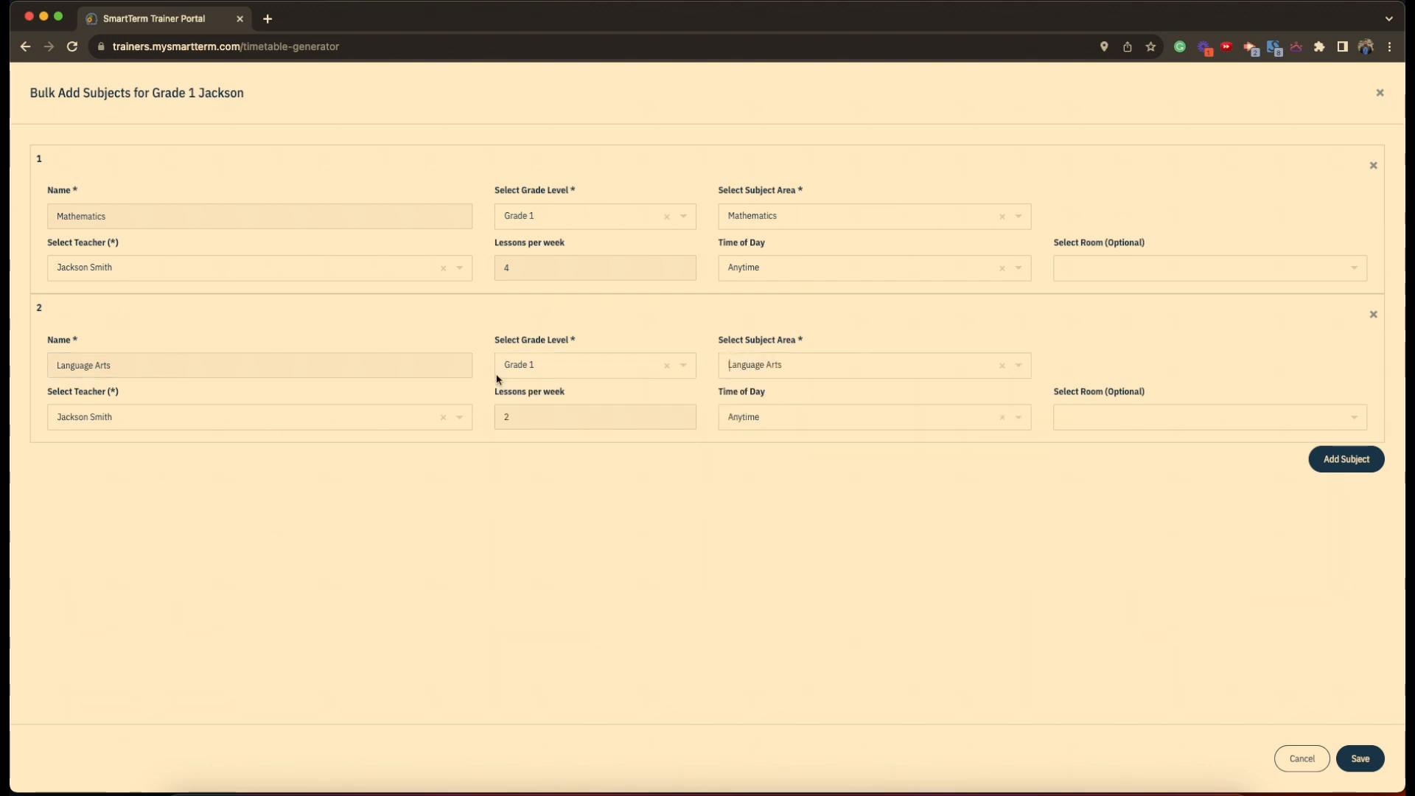
pyautogui.click(226, 424)
pyautogui.click(689, 511)
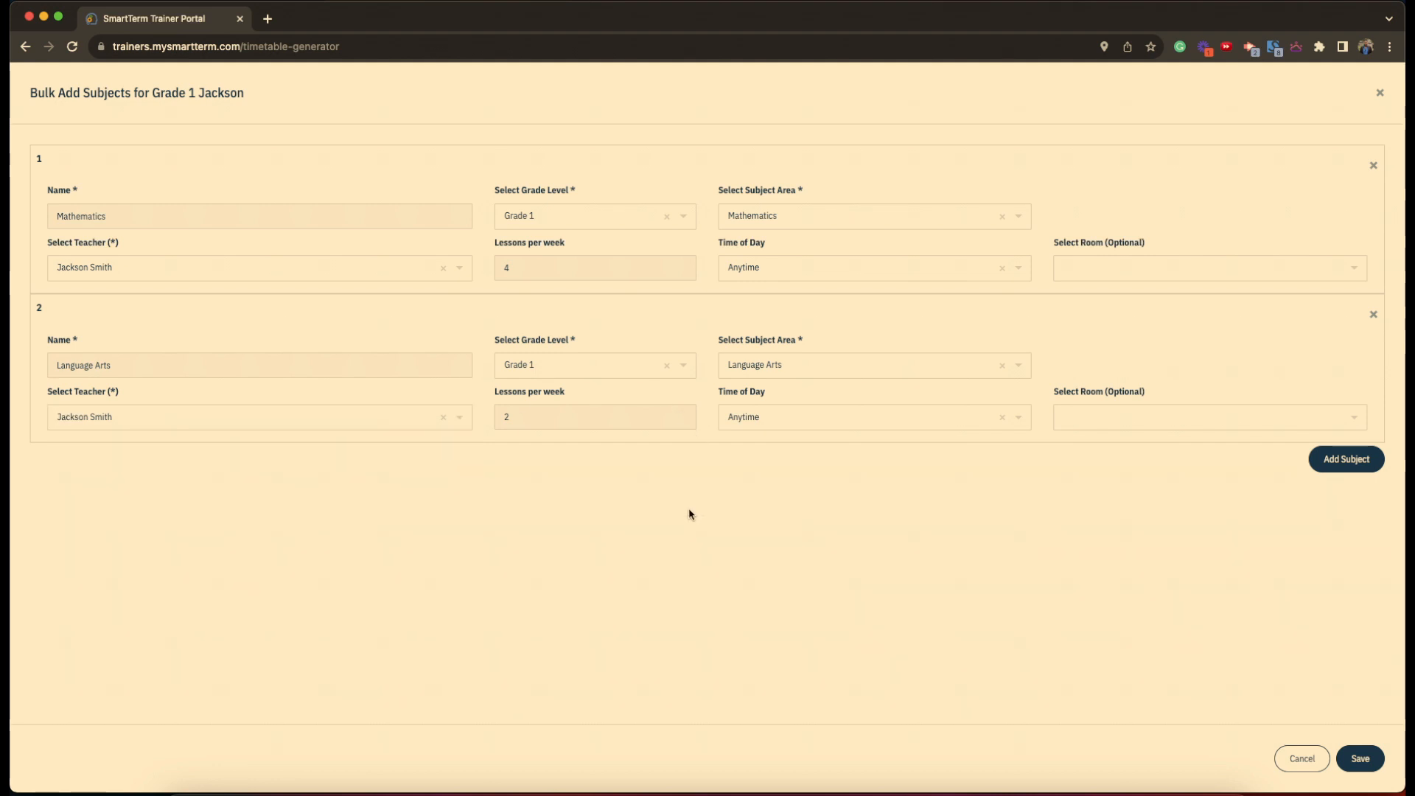
pyautogui.click(585, 416)
pyautogui.press('BackSpace')
pyautogui.write('5')
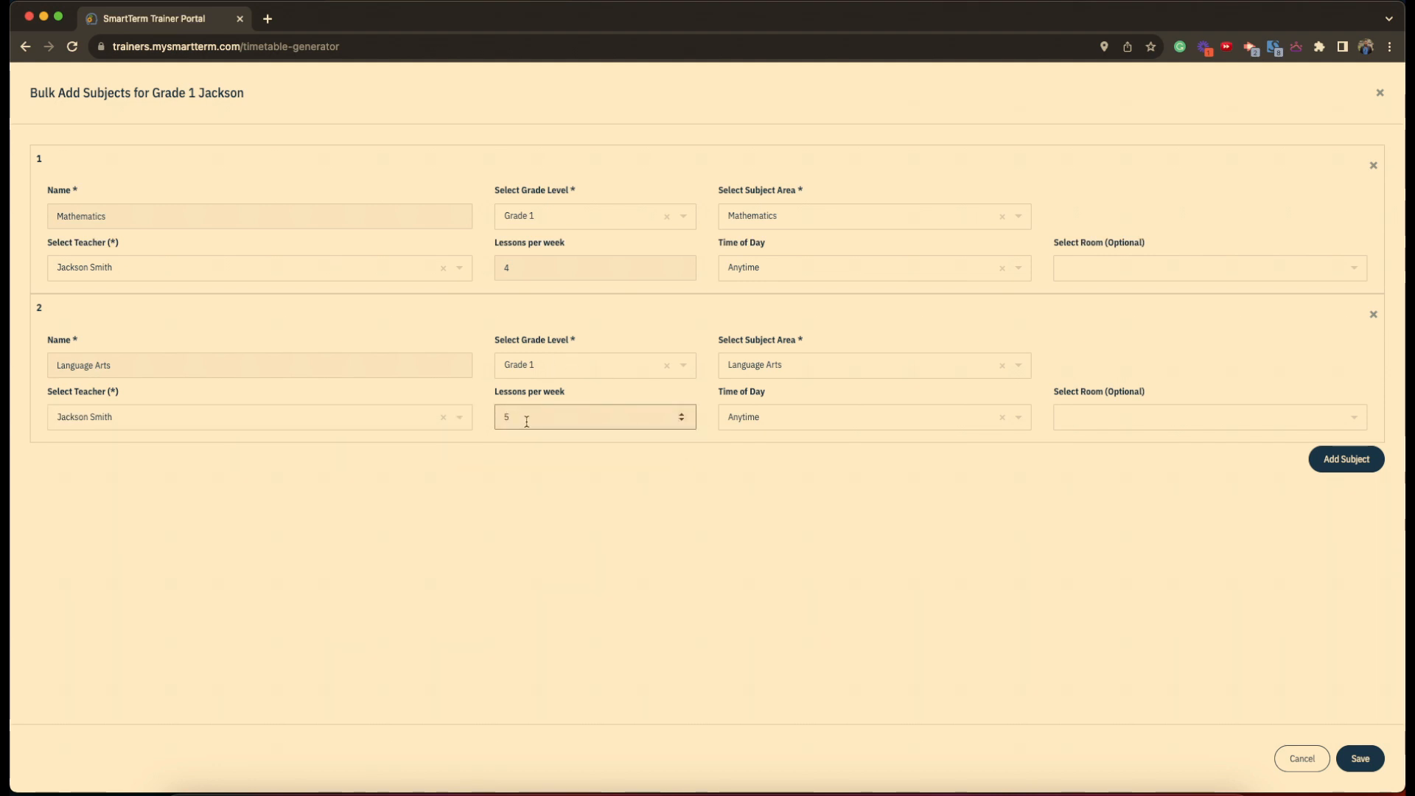
# - Add a third row named Library under Librarianship & Information Management
pyautogui.click(1359, 473)
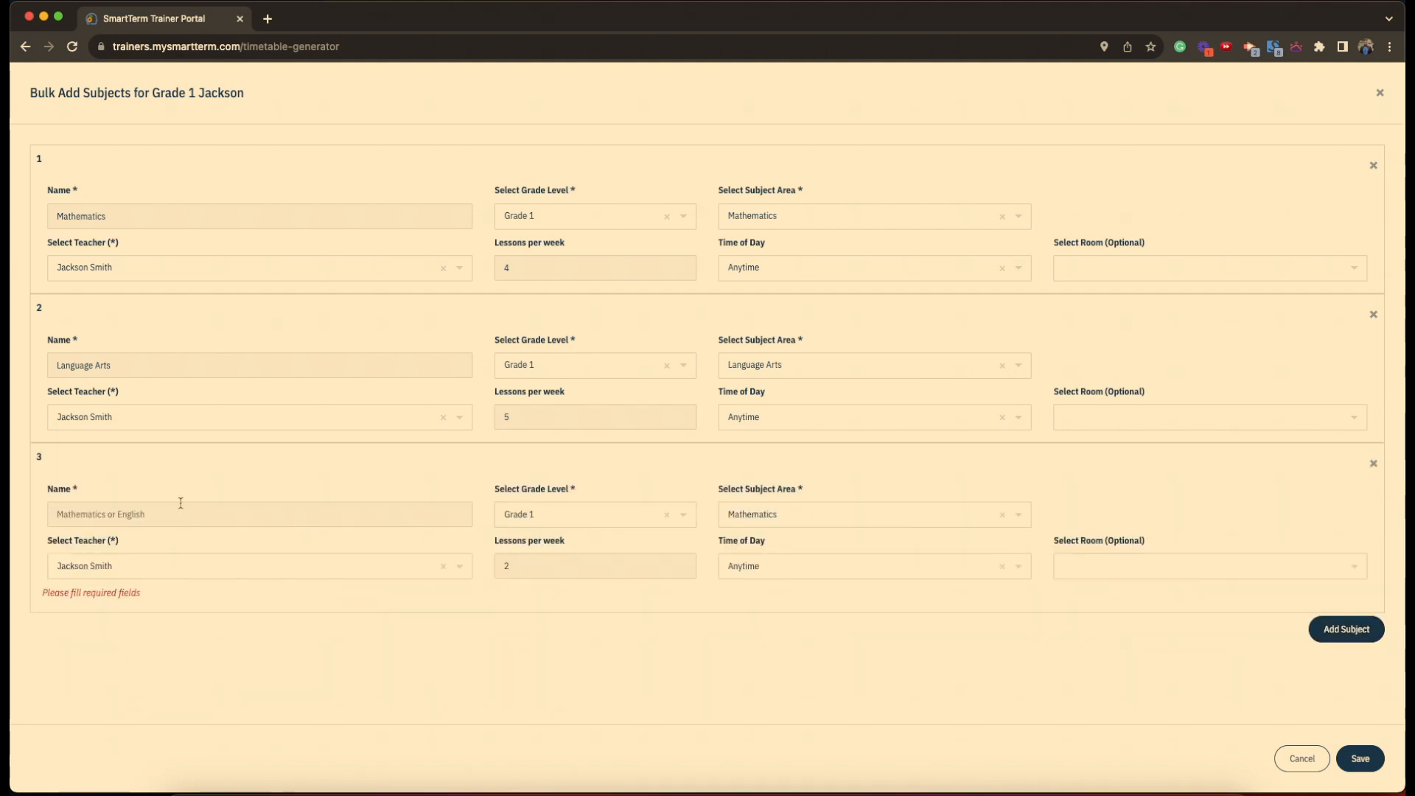
pyautogui.click(174, 512)
pyautogui.write('Library')
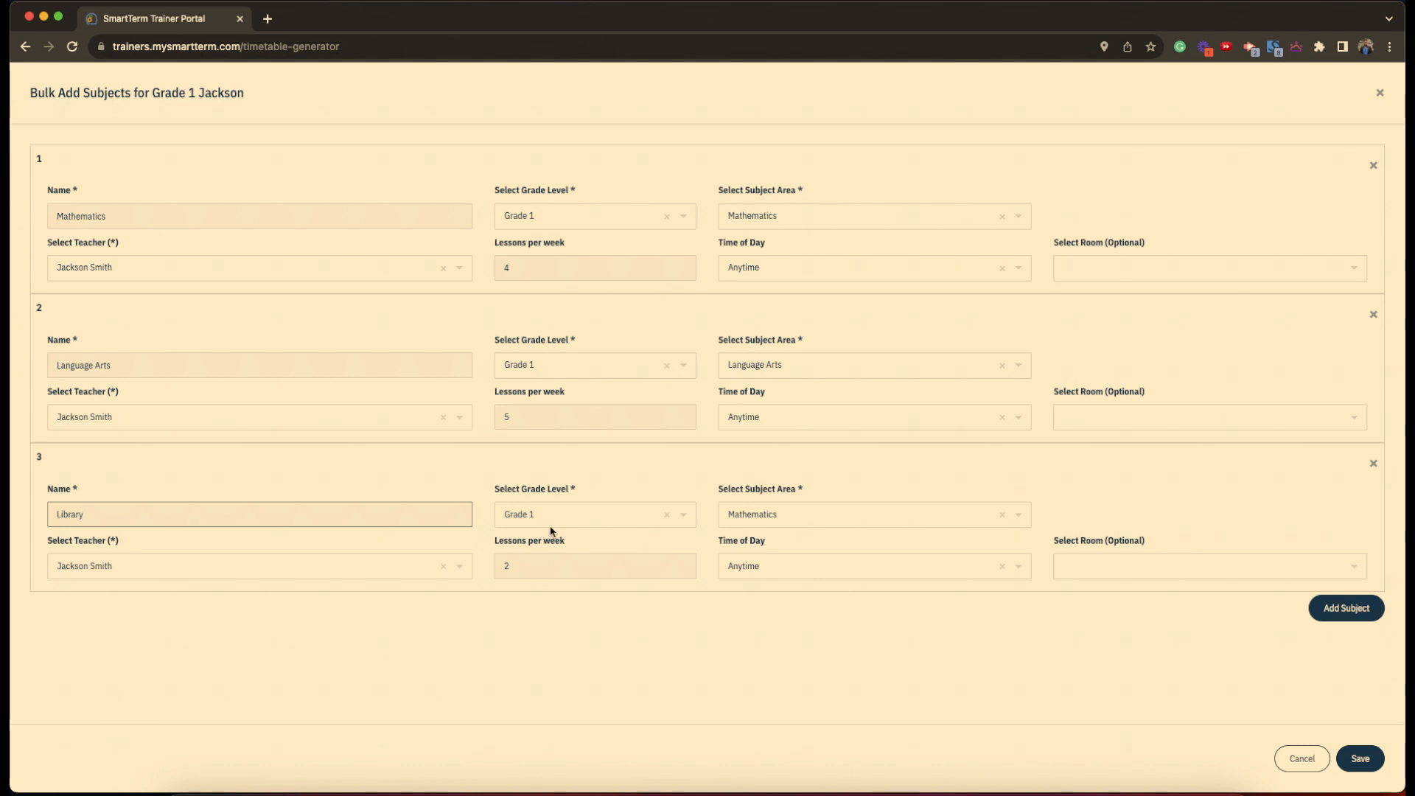
pyautogui.click(781, 514)
pyautogui.write('libr')
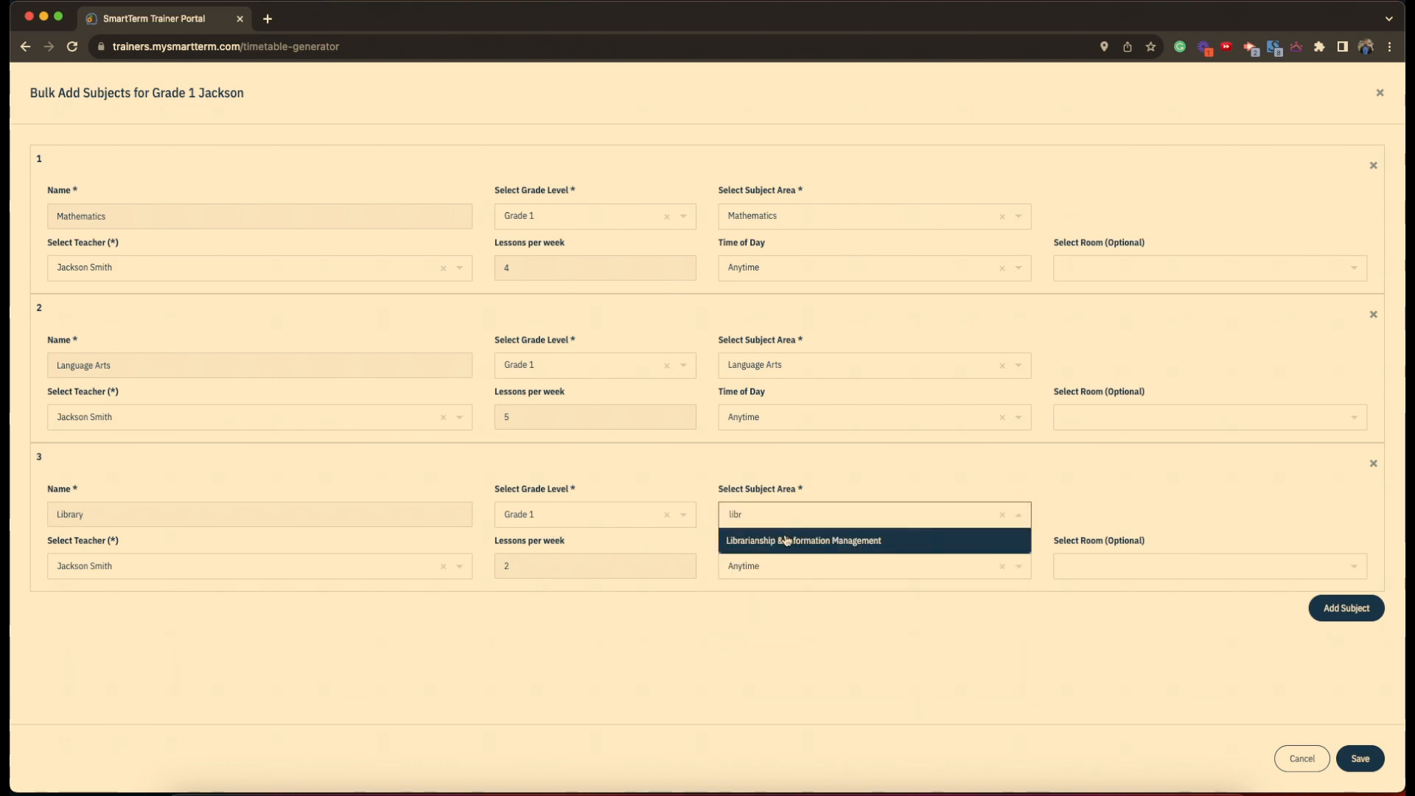
pyautogui.click(787, 541)
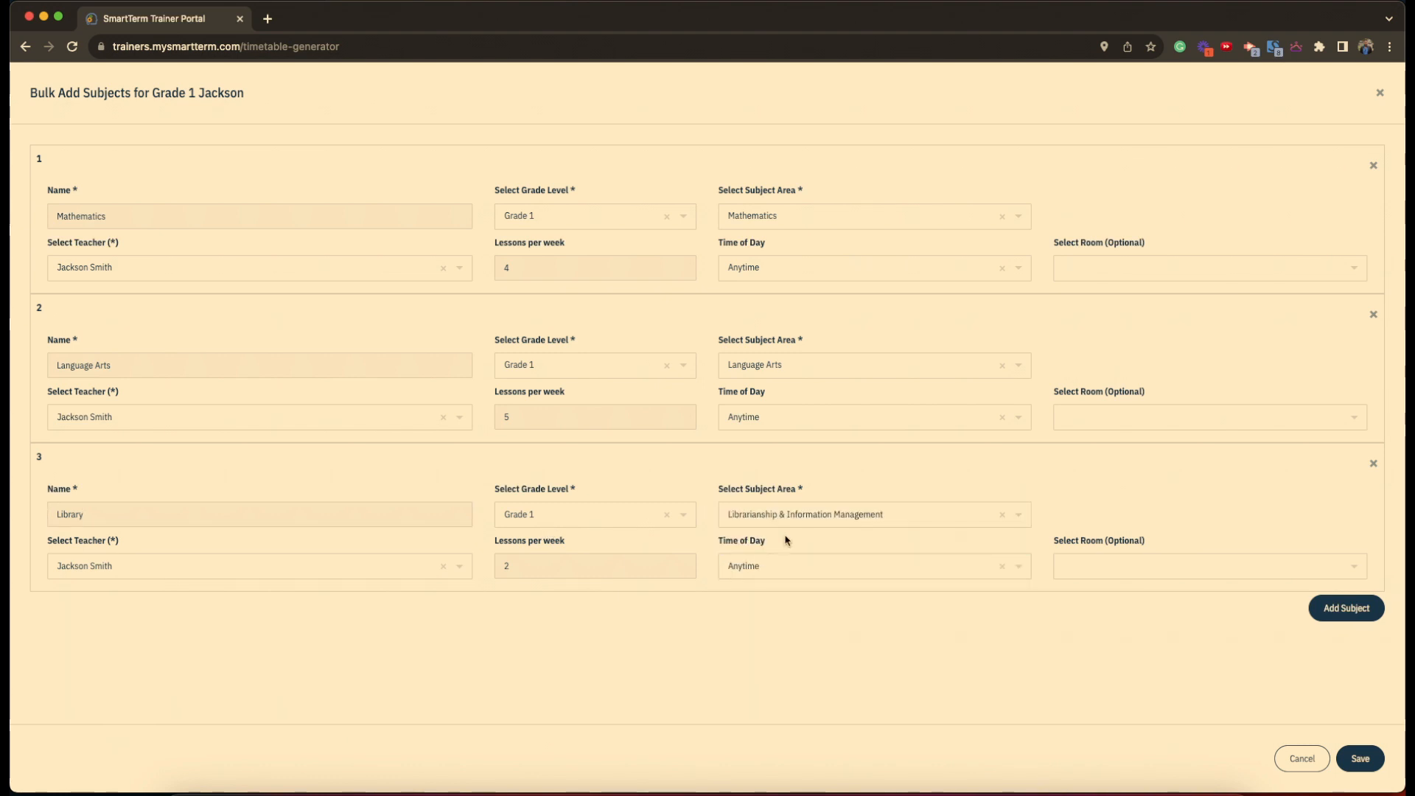
# - Give Library a different teacher, 1 weekly lesson and the Library room, then save all three
pyautogui.click(197, 567)
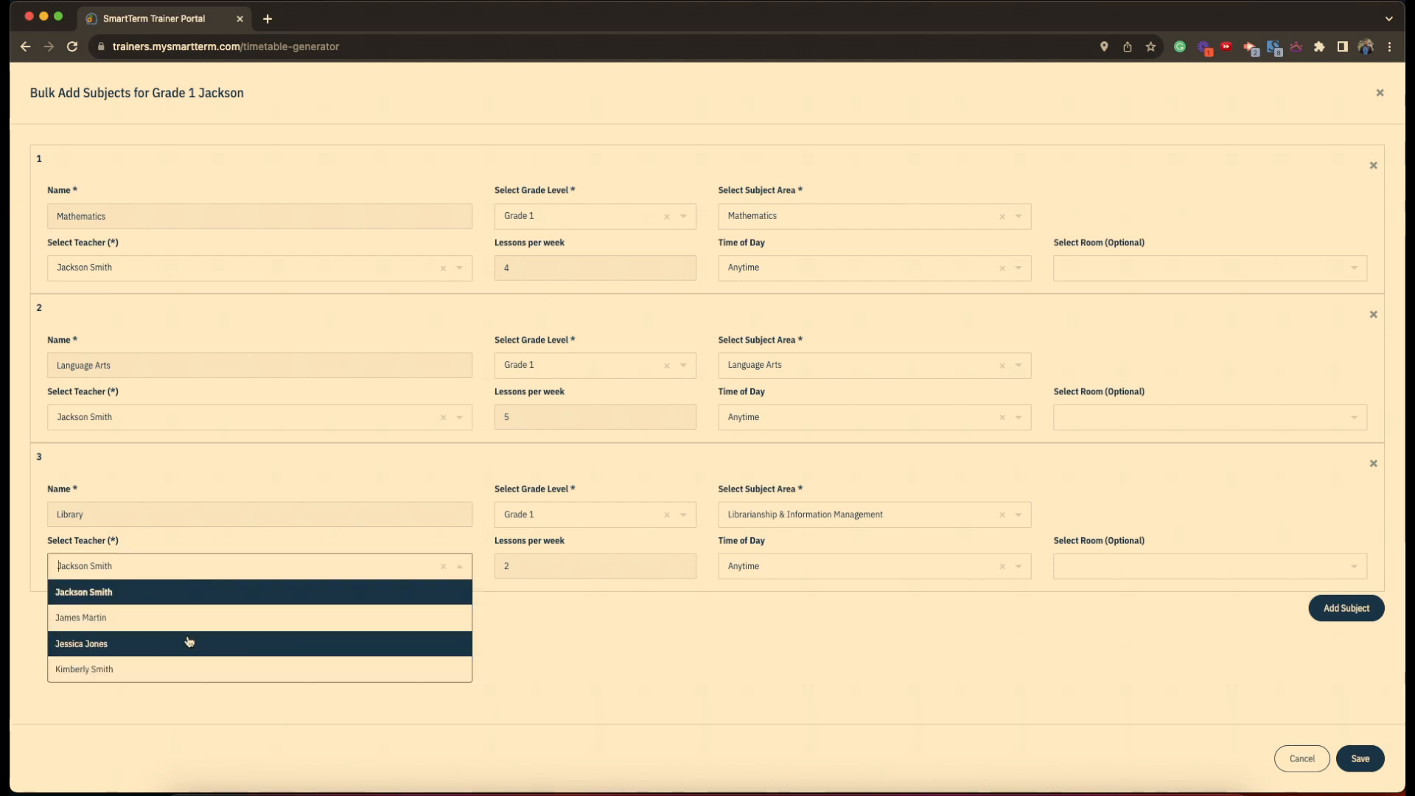
pyautogui.click(185, 622)
pyautogui.click(543, 564)
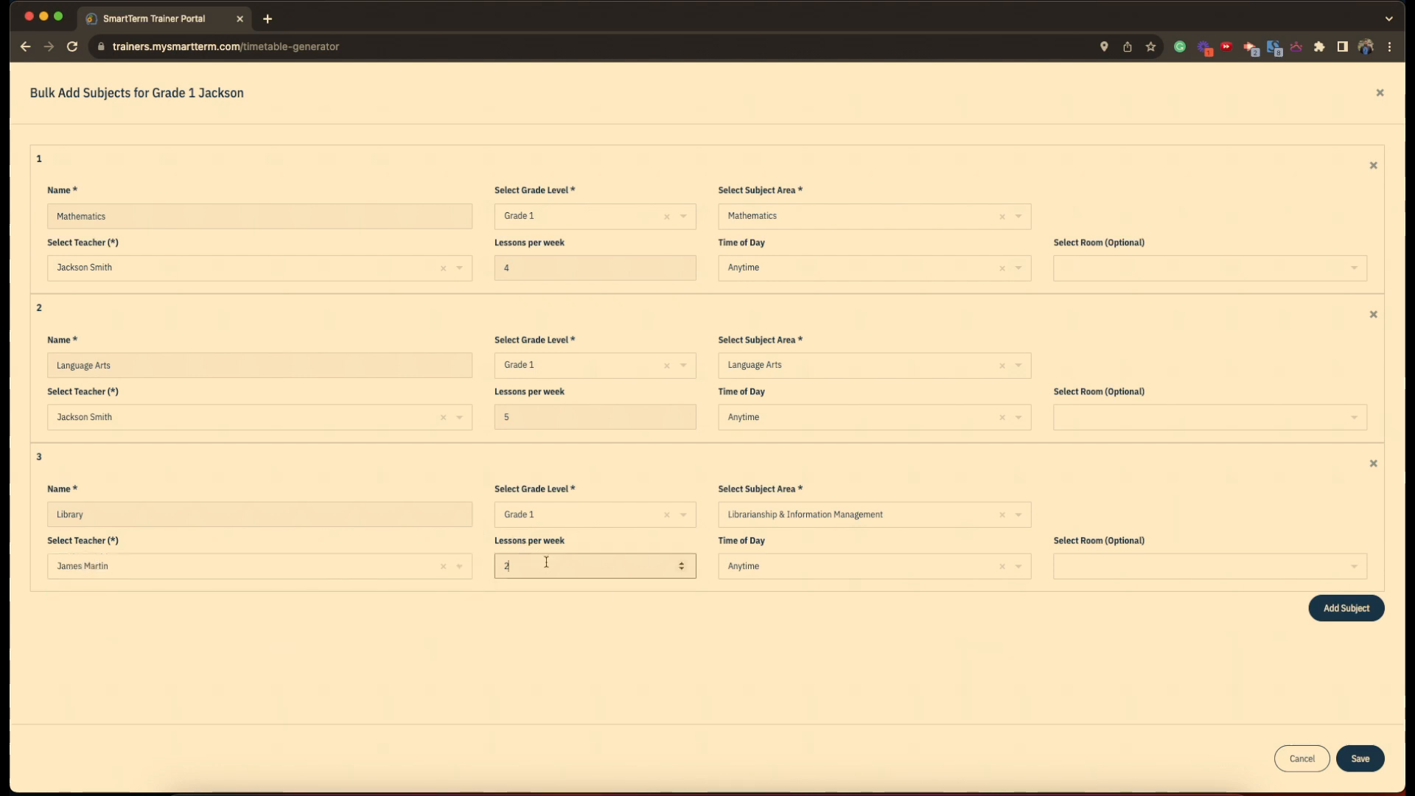
pyautogui.press('BackSpace')
pyautogui.click(1179, 564)
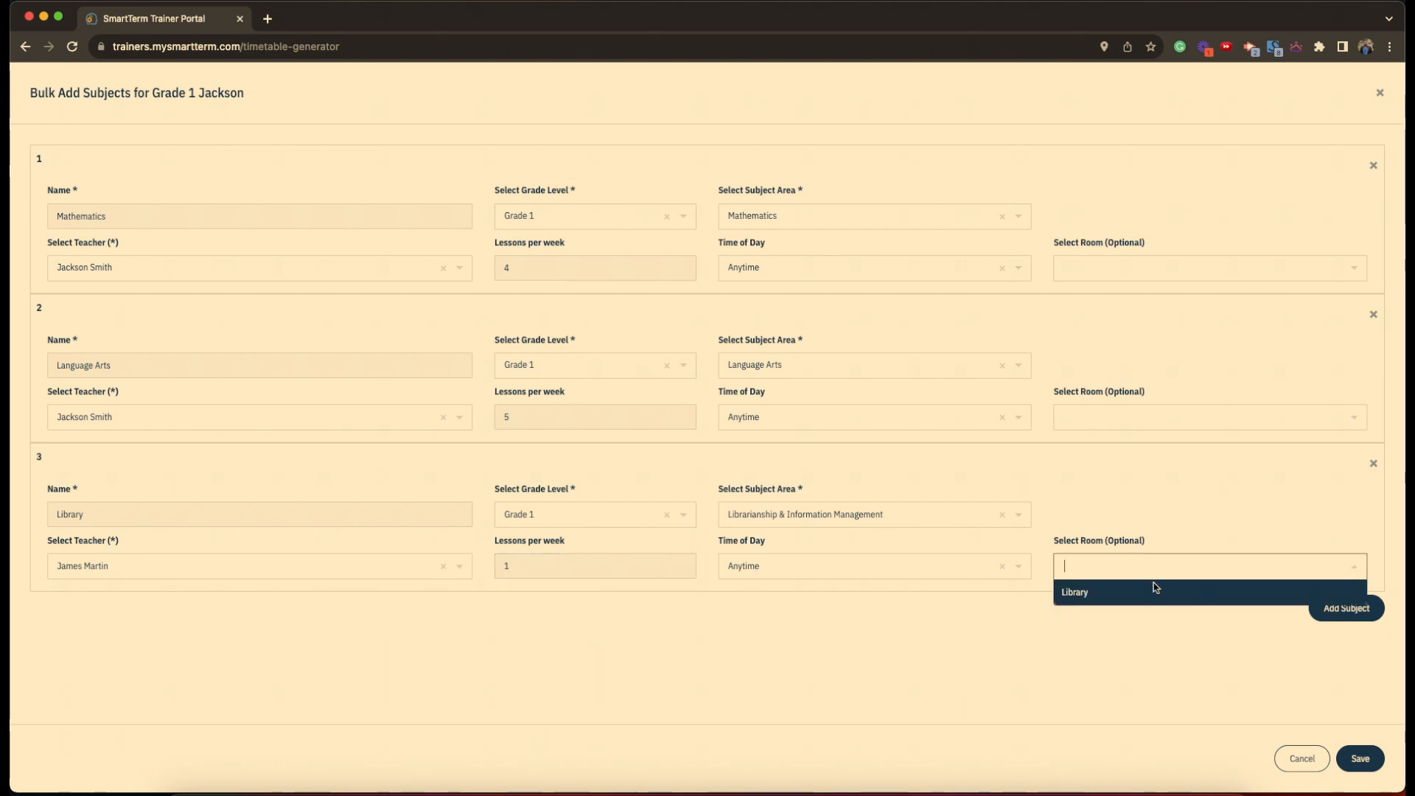
pyautogui.click(1098, 594)
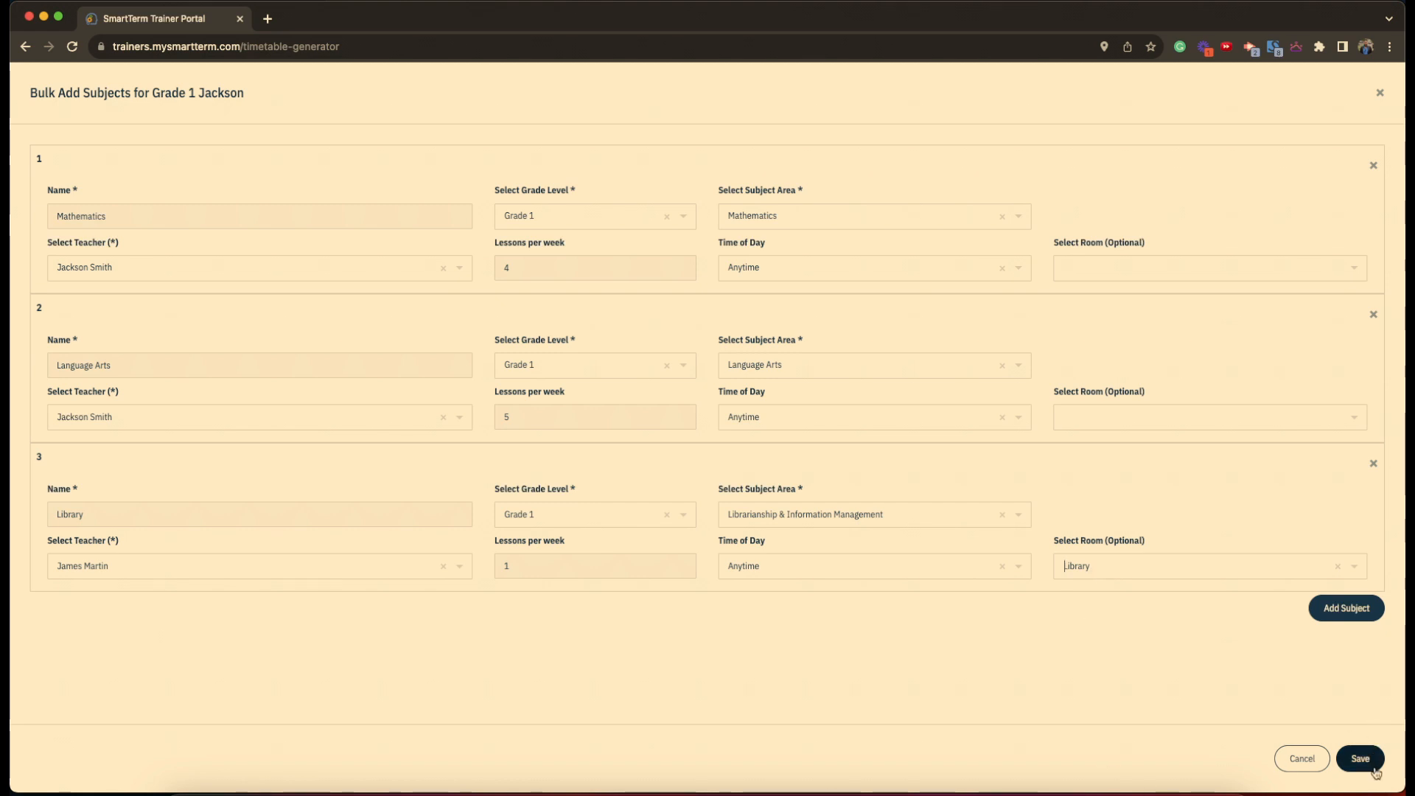
pyautogui.click(1362, 757)
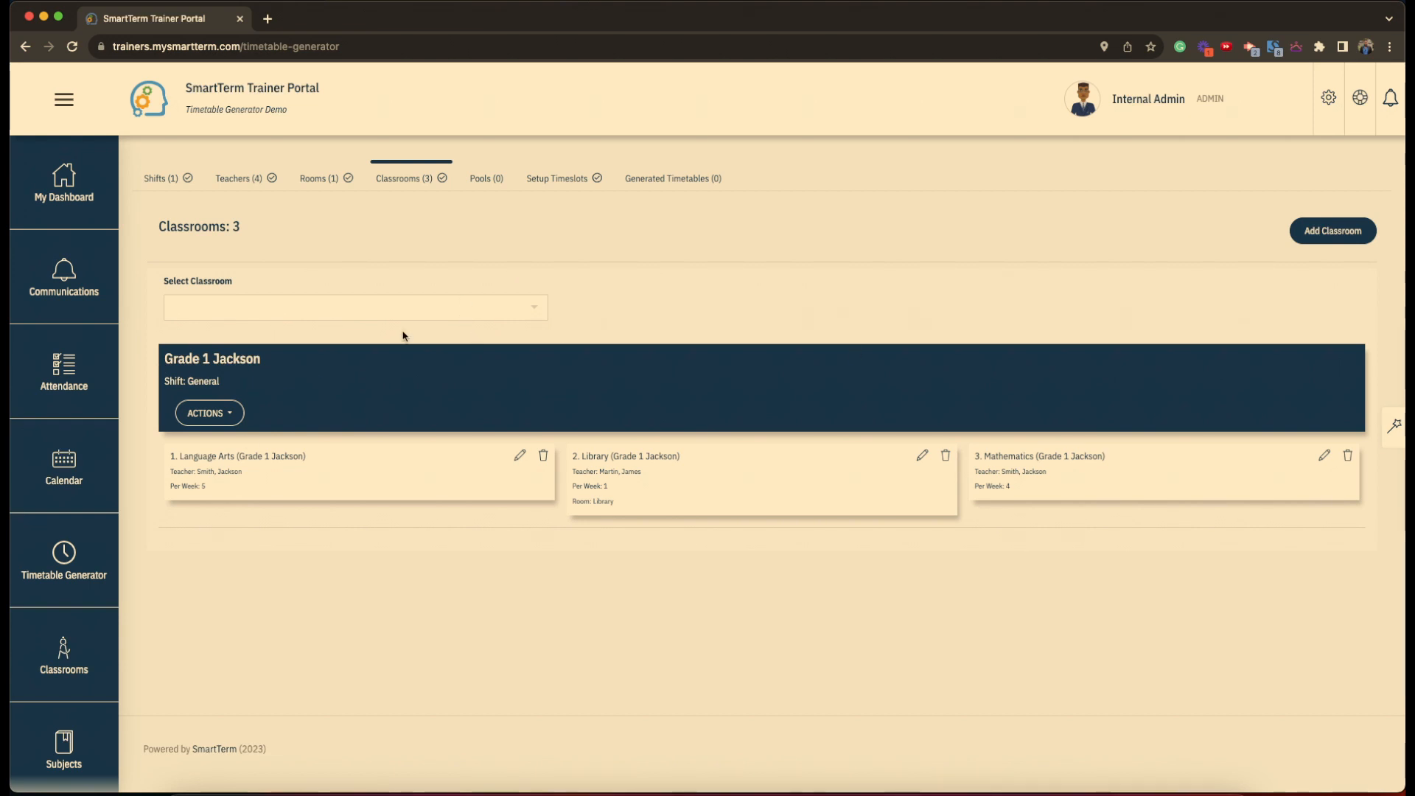
# - Select Grade 10 A from the classroom dropdown
pyautogui.click(370, 310)
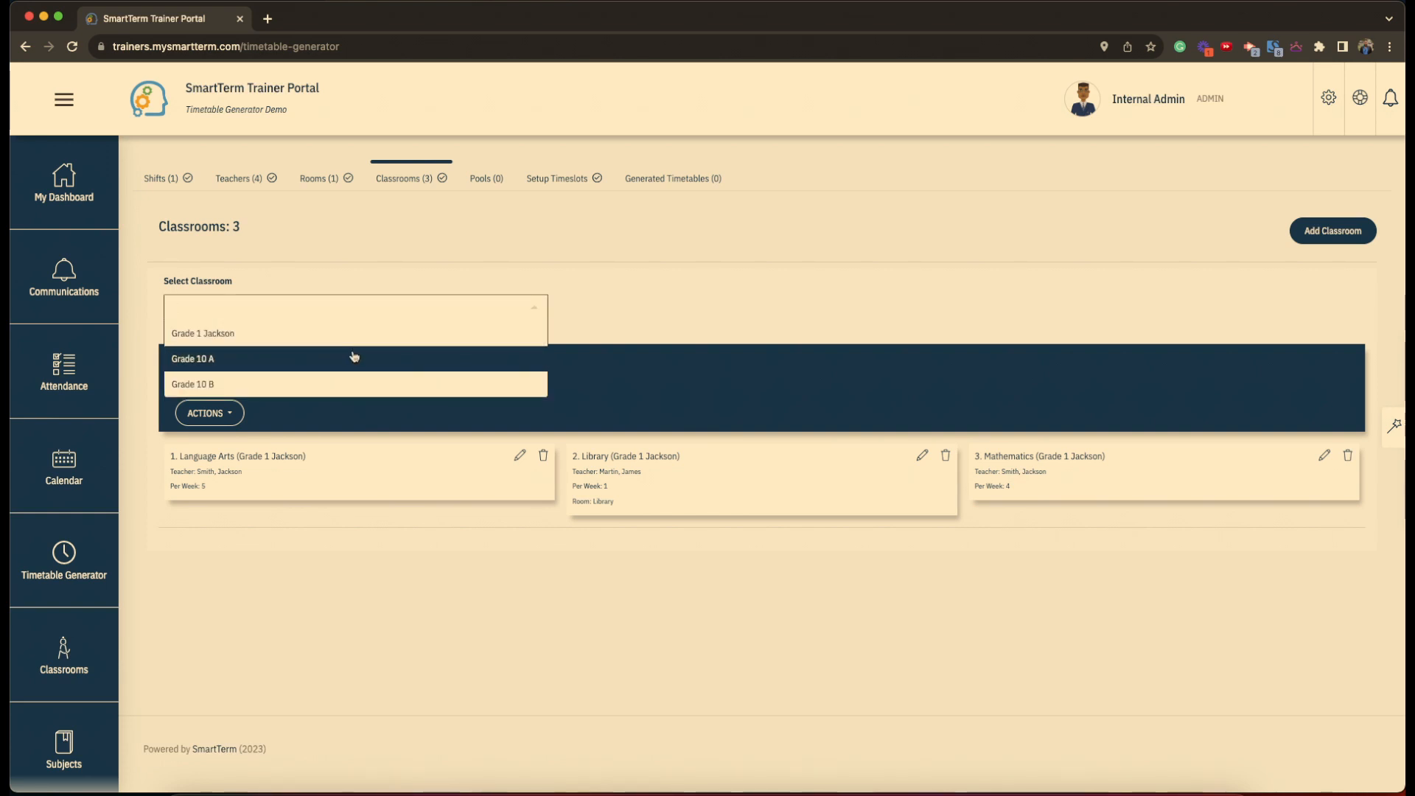
pyautogui.click(354, 357)
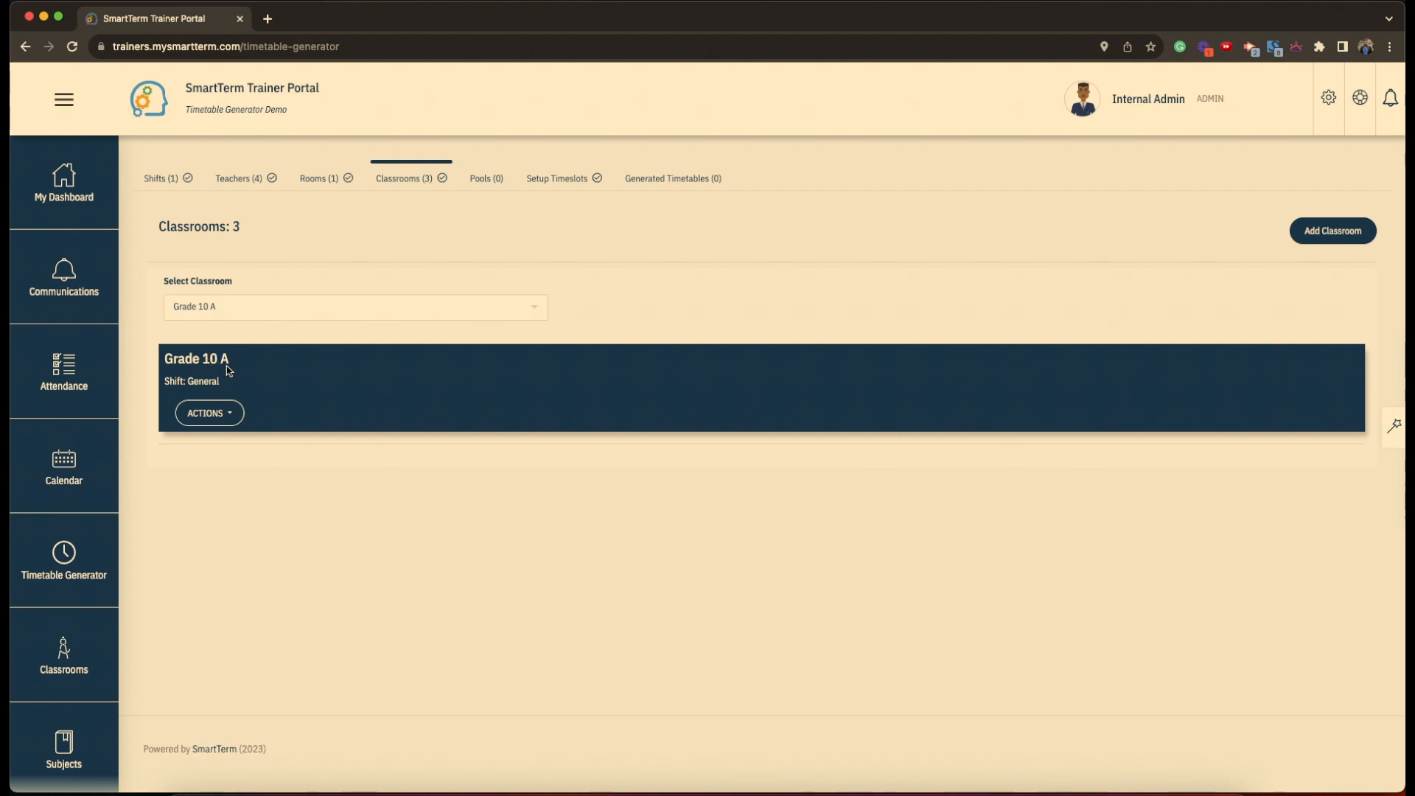
# - Start a new Grade 10 A subject named Mathematics
pyautogui.click(238, 416)
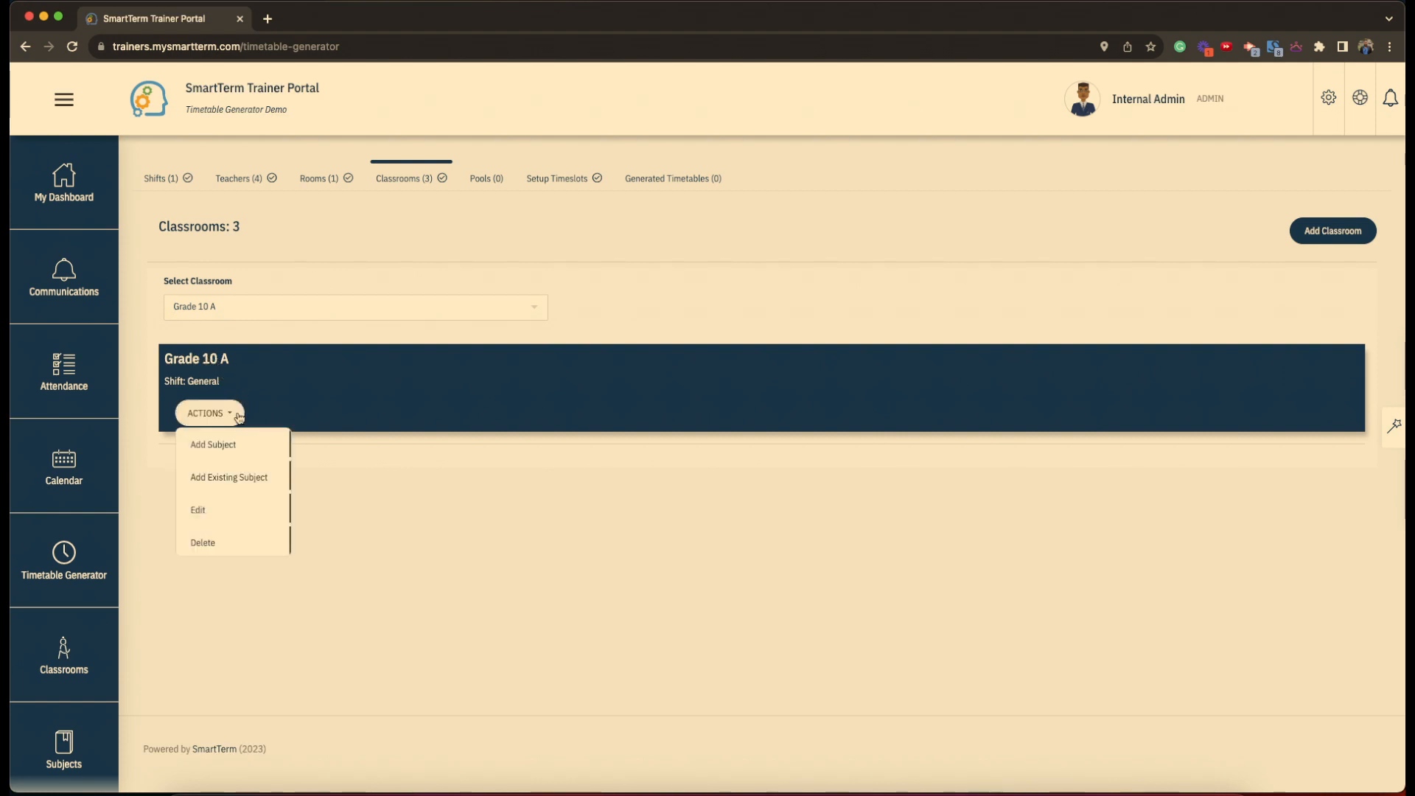
pyautogui.click(239, 453)
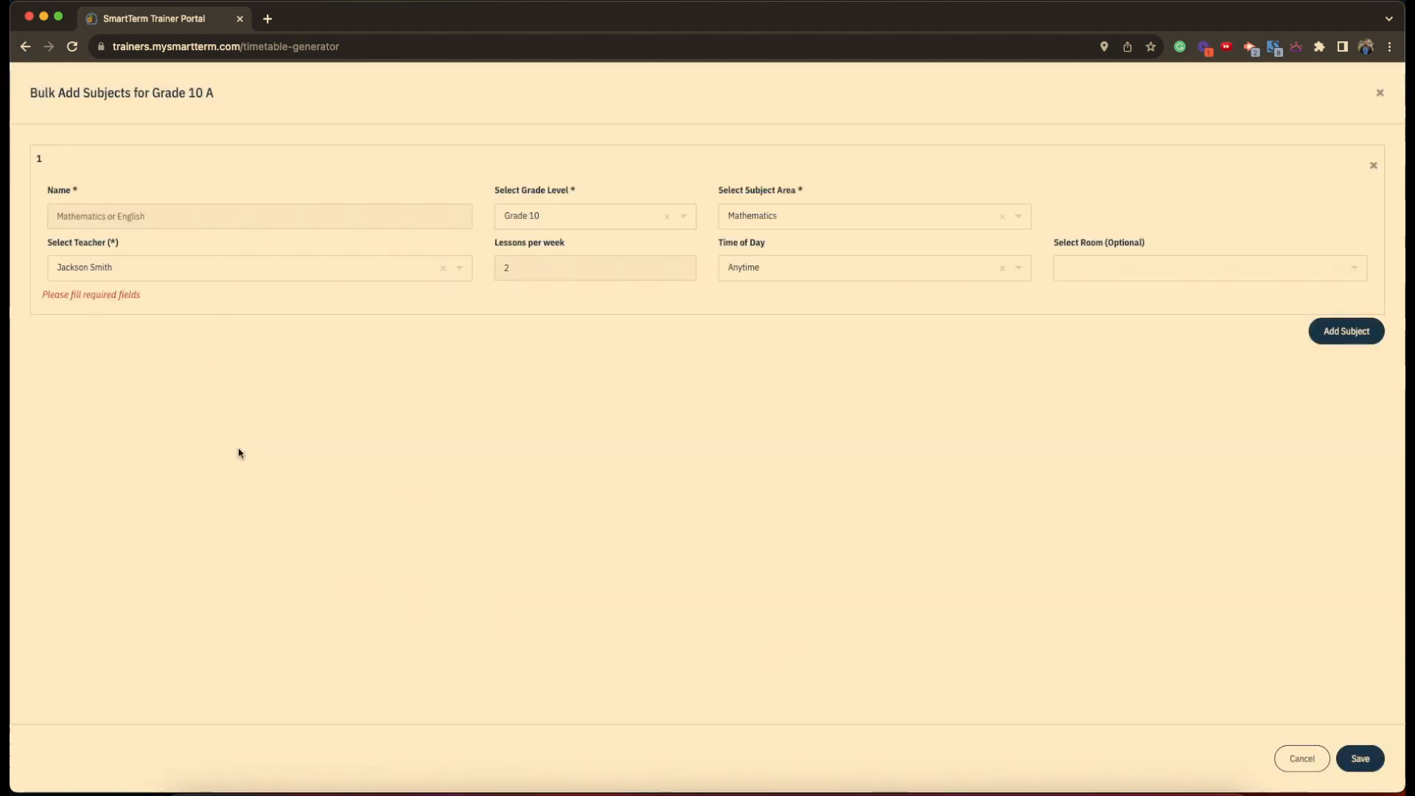
pyautogui.click(173, 224)
pyautogui.write('Marh')
pyautogui.press('BackSpace')
pyautogui.press('BackSpace')
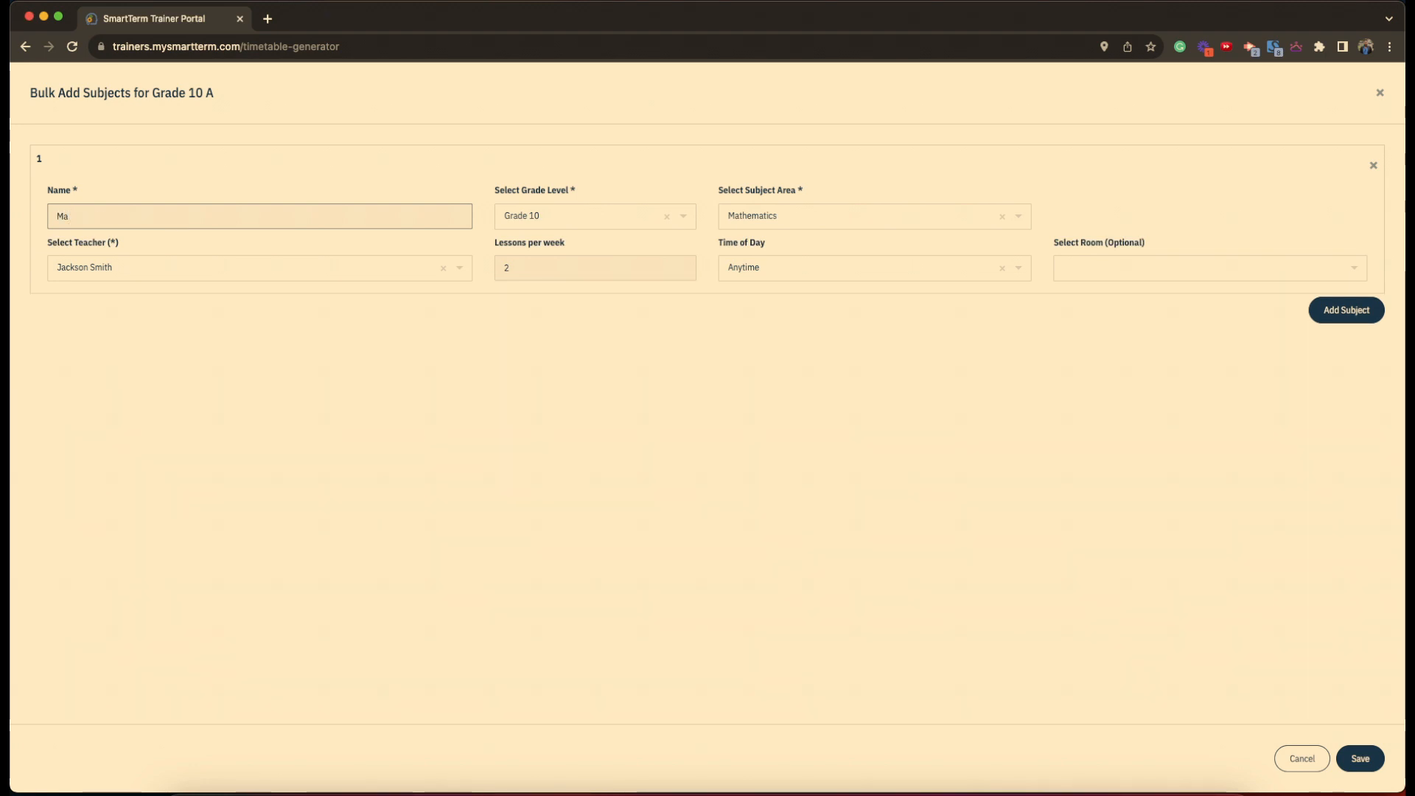
pyautogui.write('thematics')
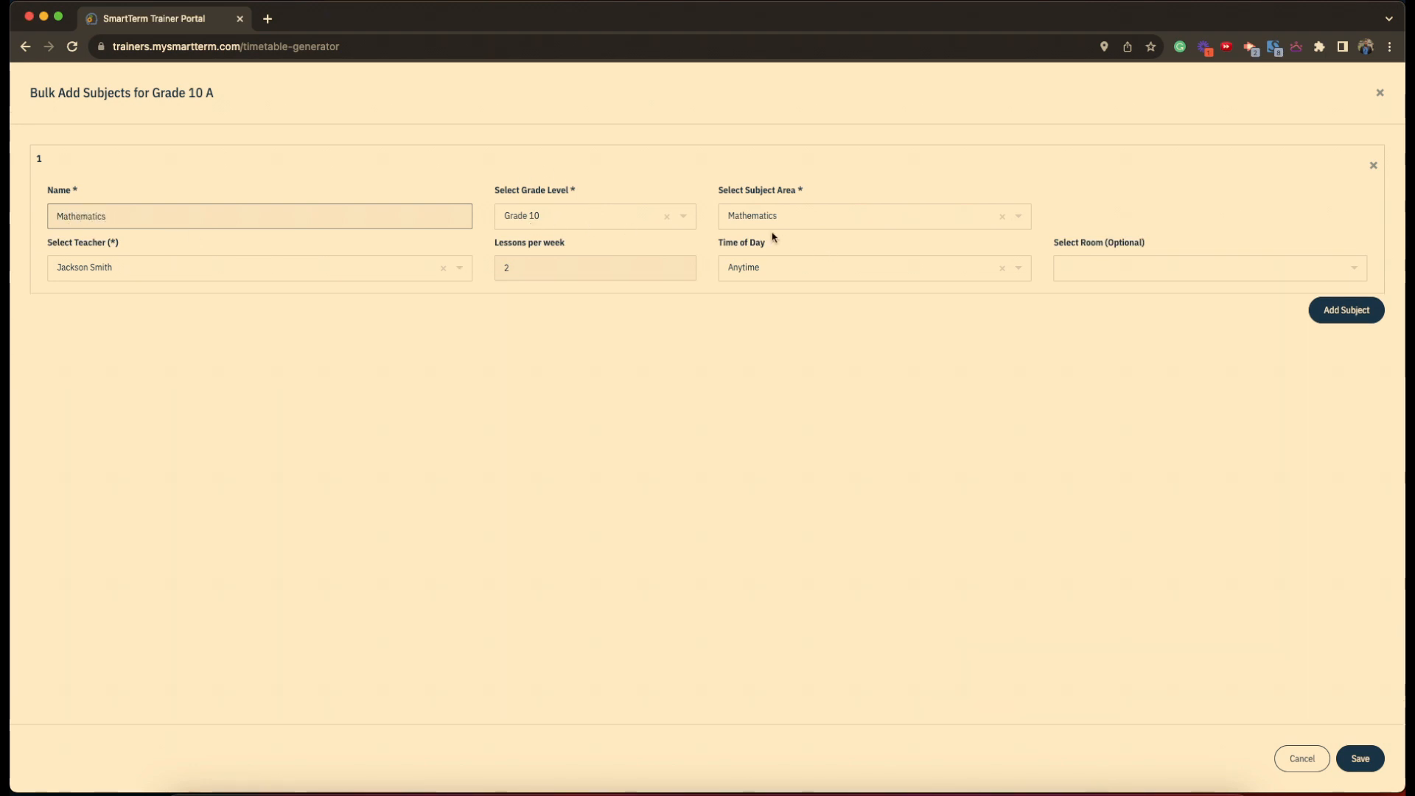
# - Set Mathematics to 5 lessons weekly, assign a teacher, and save it
pyautogui.click(554, 272)
pyautogui.press('BackSpace')
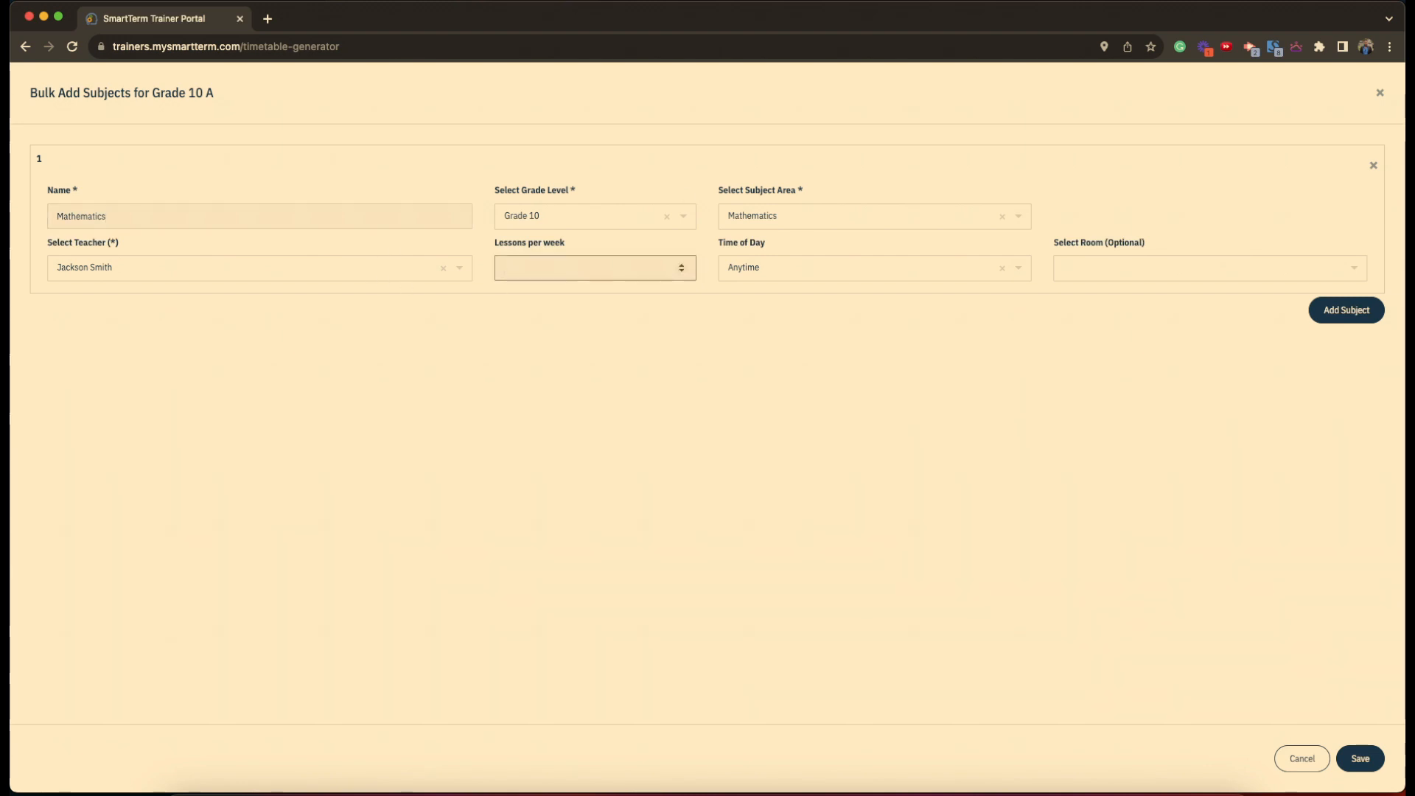
pyautogui.write('5')
pyautogui.click(187, 269)
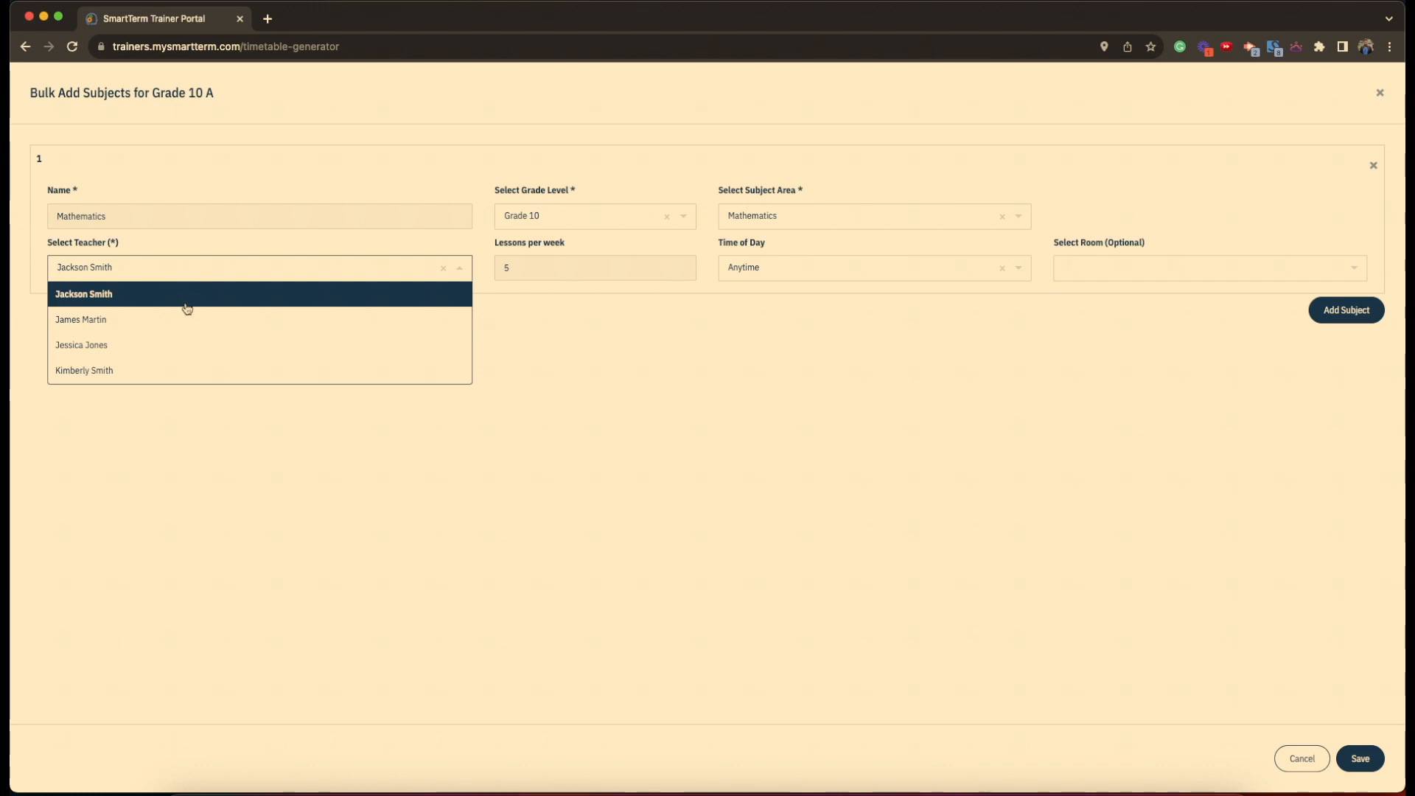
pyautogui.click(184, 345)
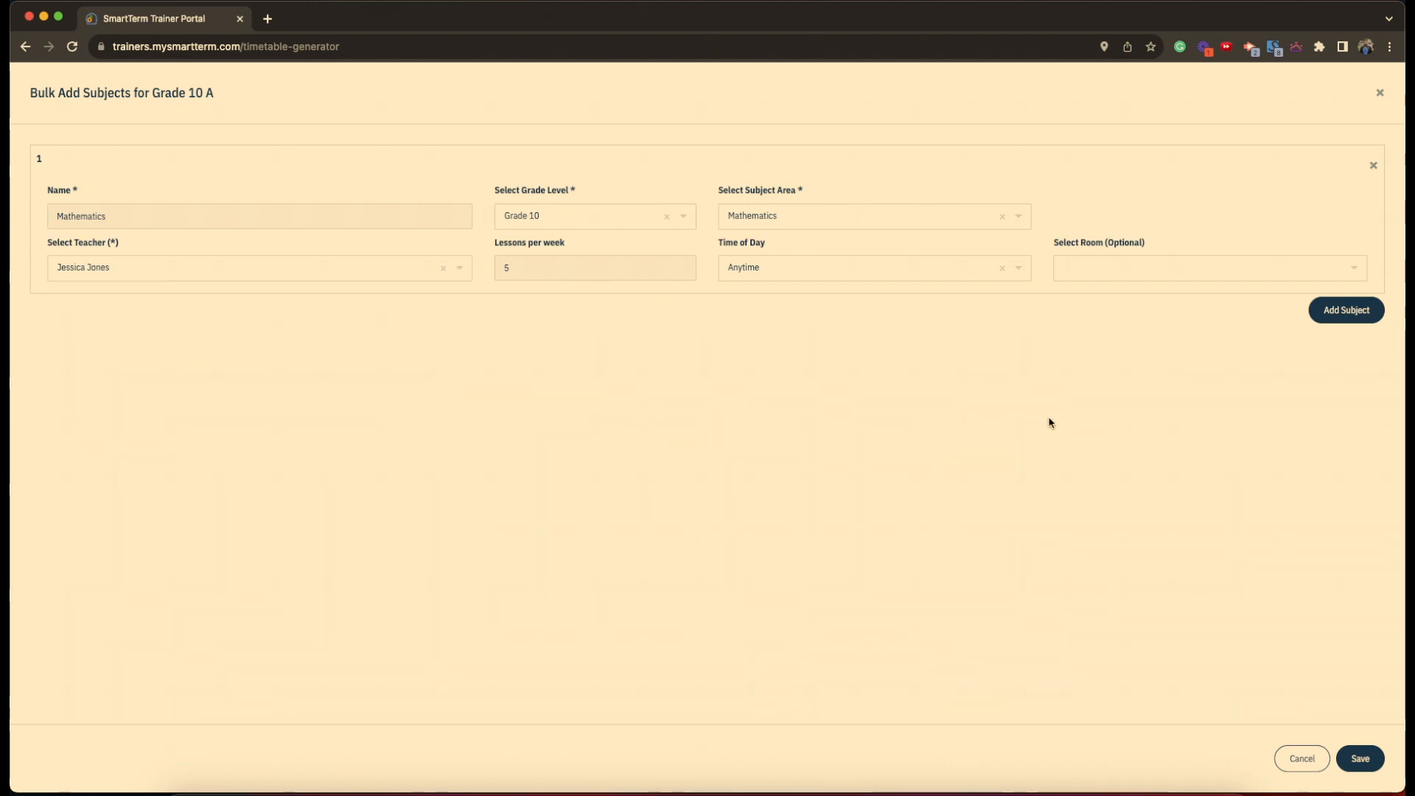
pyautogui.click(1363, 762)
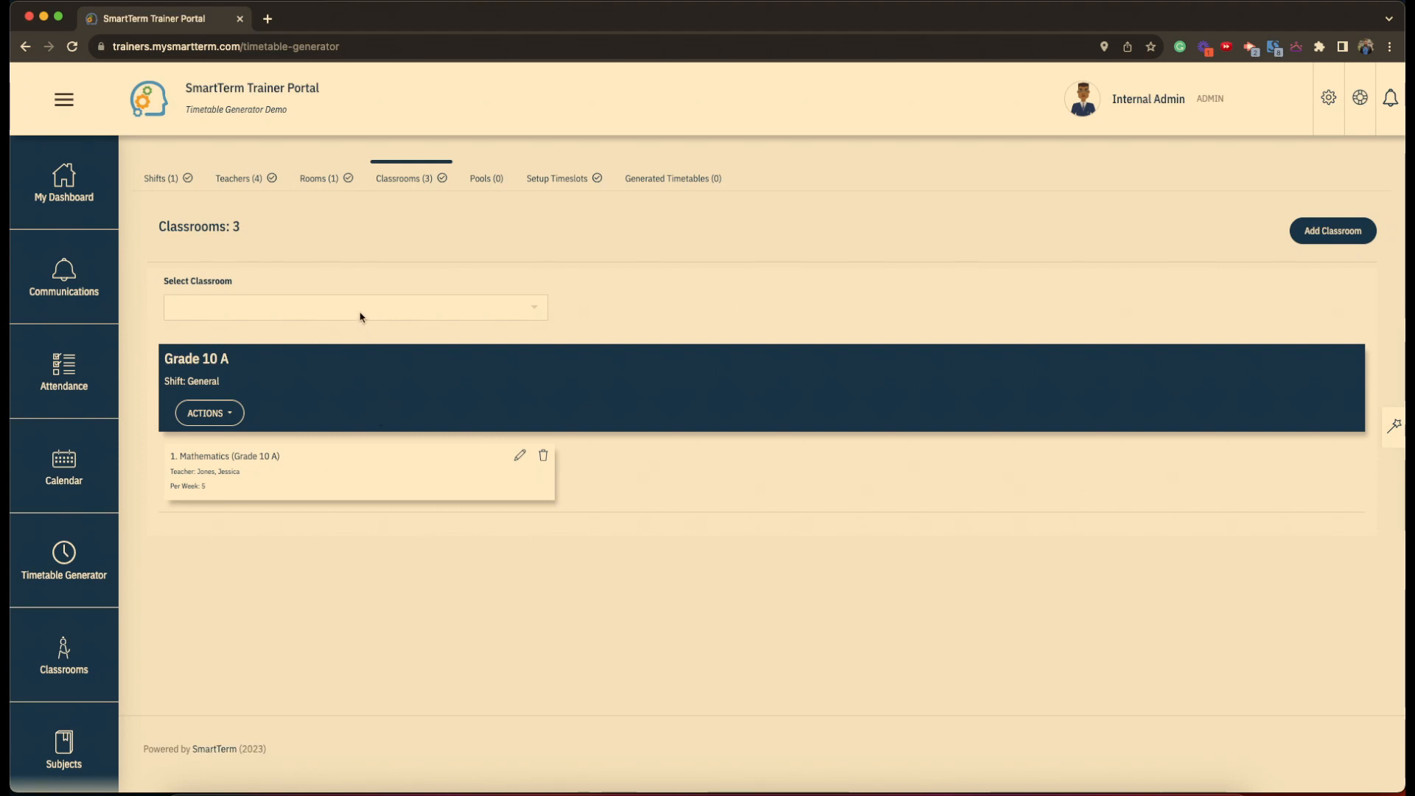
pyautogui.click(362, 307)
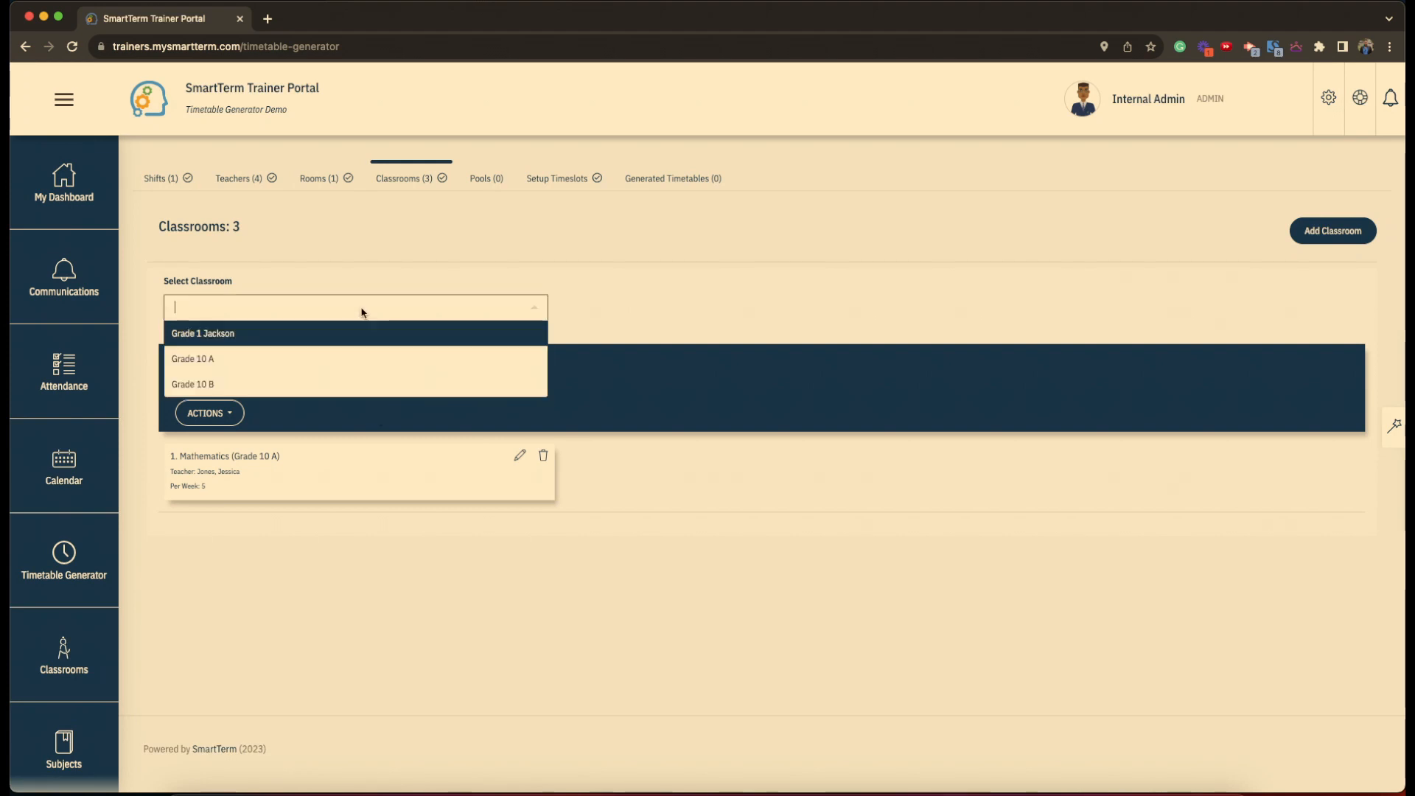
# - Switch to Grade 10 B and start a new subject named Mathematics
pyautogui.click(357, 384)
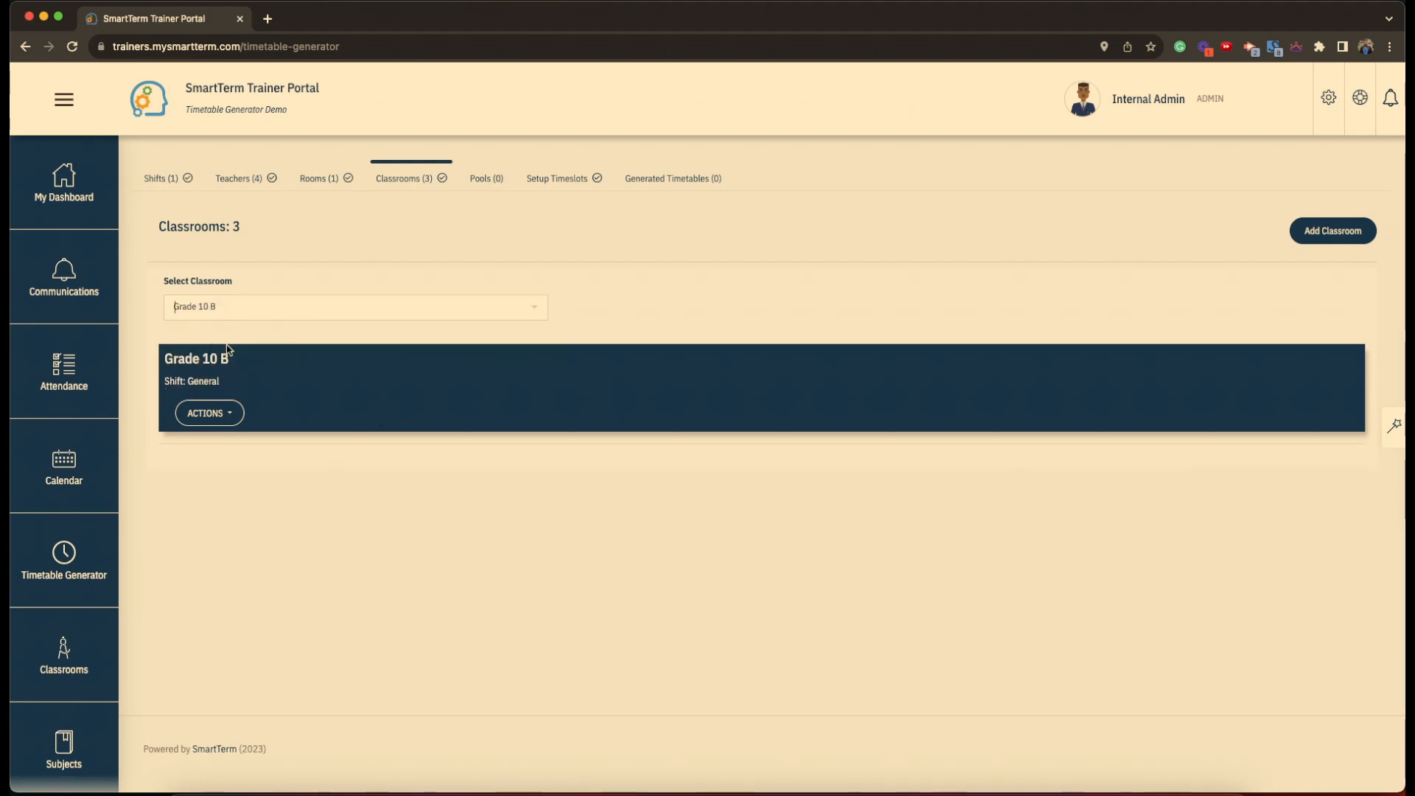
pyautogui.click(209, 413)
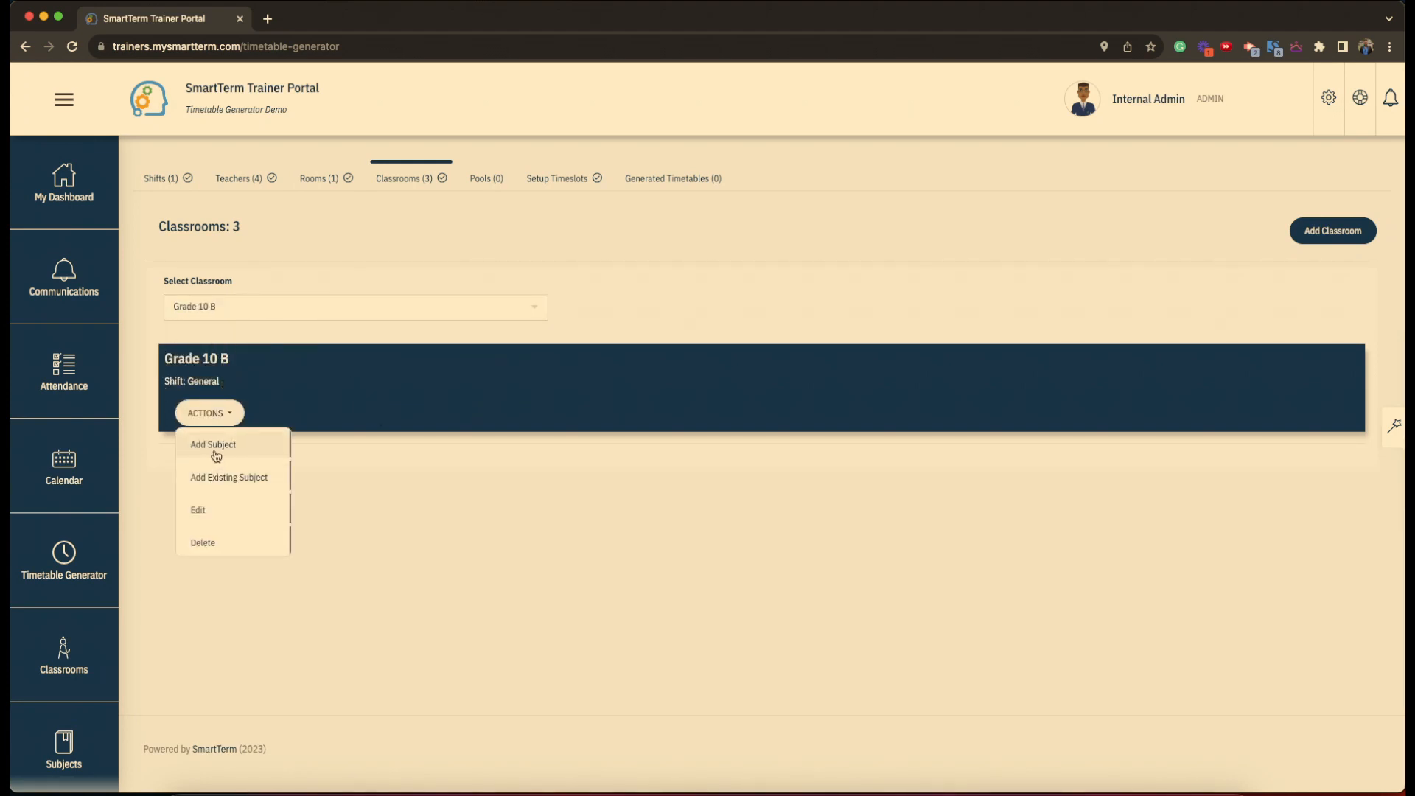
pyautogui.click(213, 446)
pyautogui.click(166, 219)
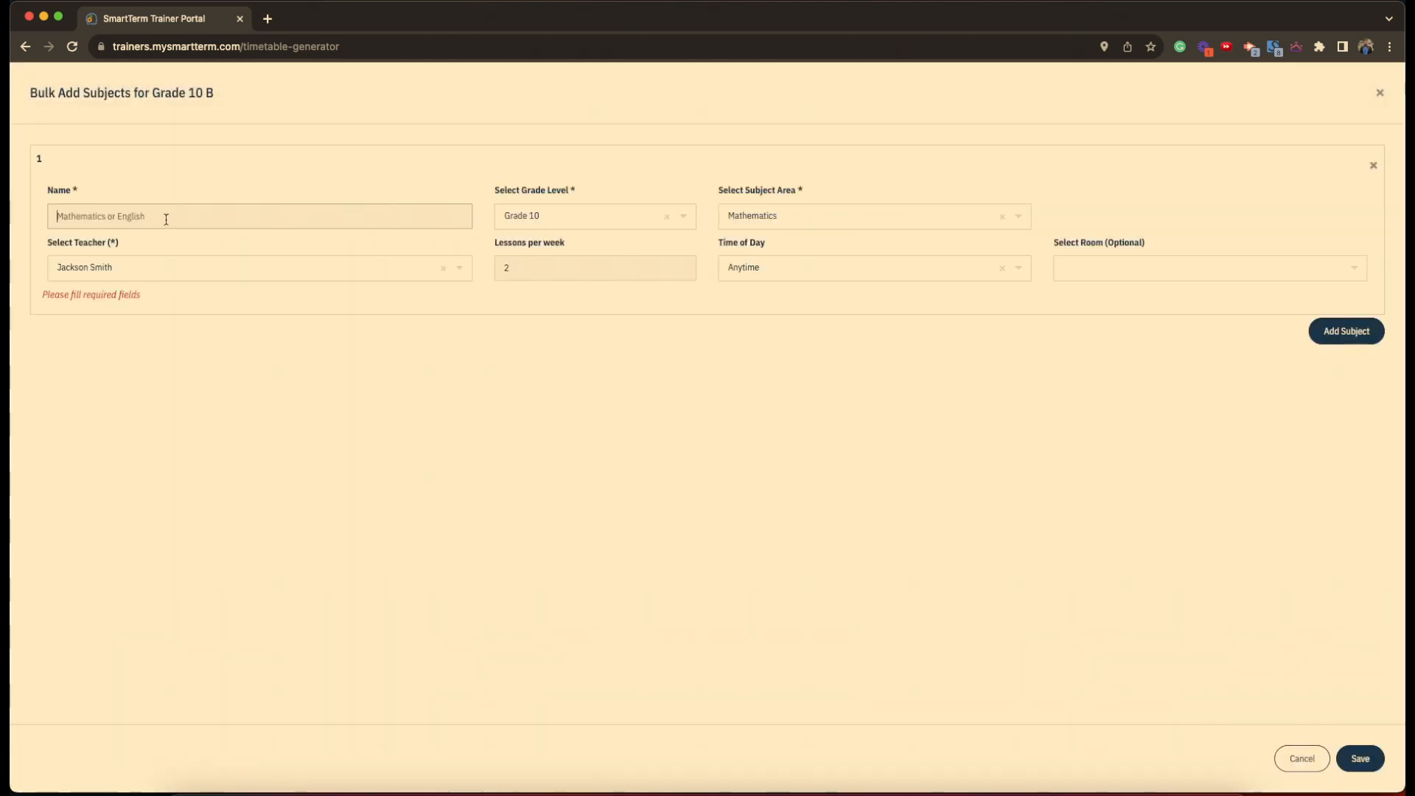
pyautogui.write('M')
pyautogui.press('BackSpace')
pyautogui.write('Ma')
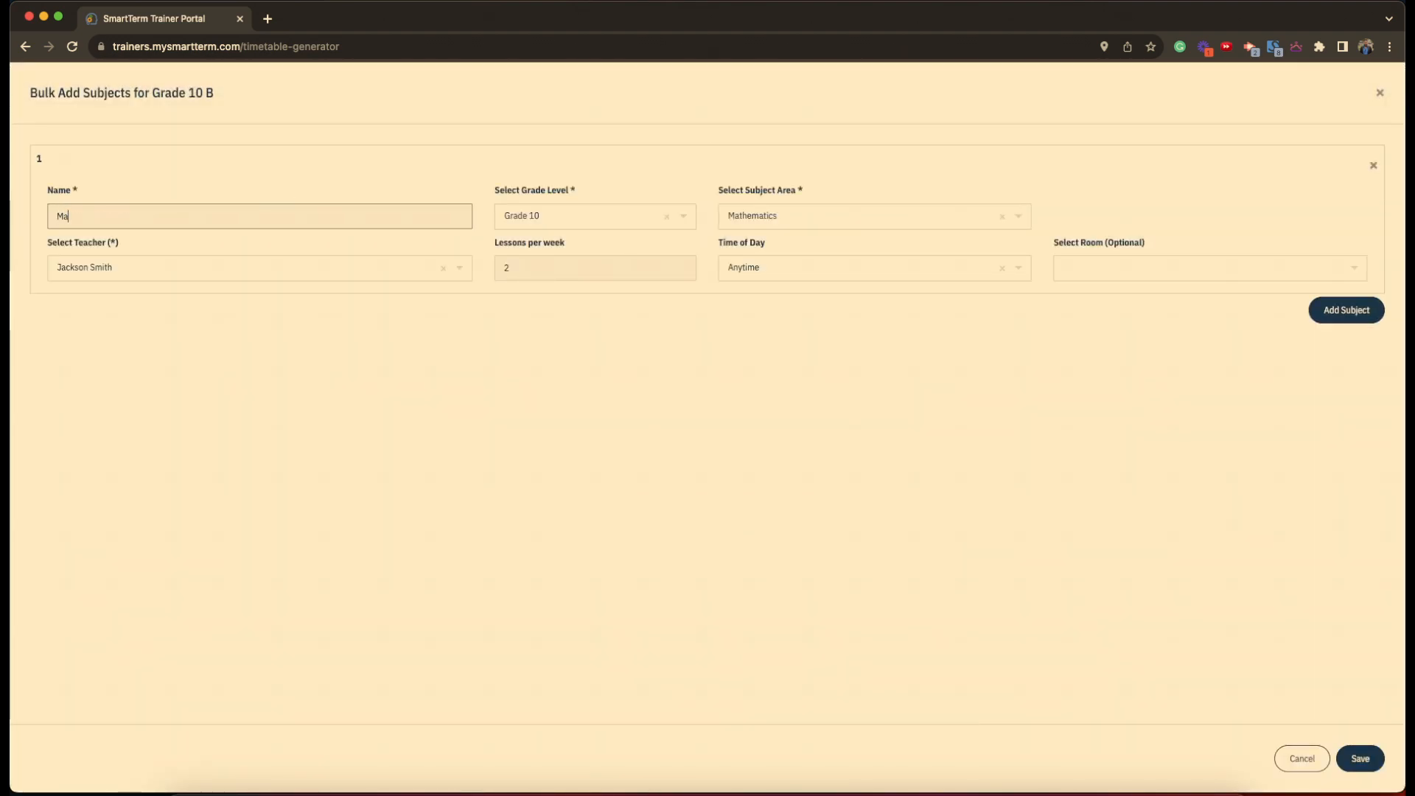
pyautogui.write('thematics')
# - Assign a teacher and 5 weekly lessons, then save Grade 10 B Mathematics
pyautogui.click(253, 267)
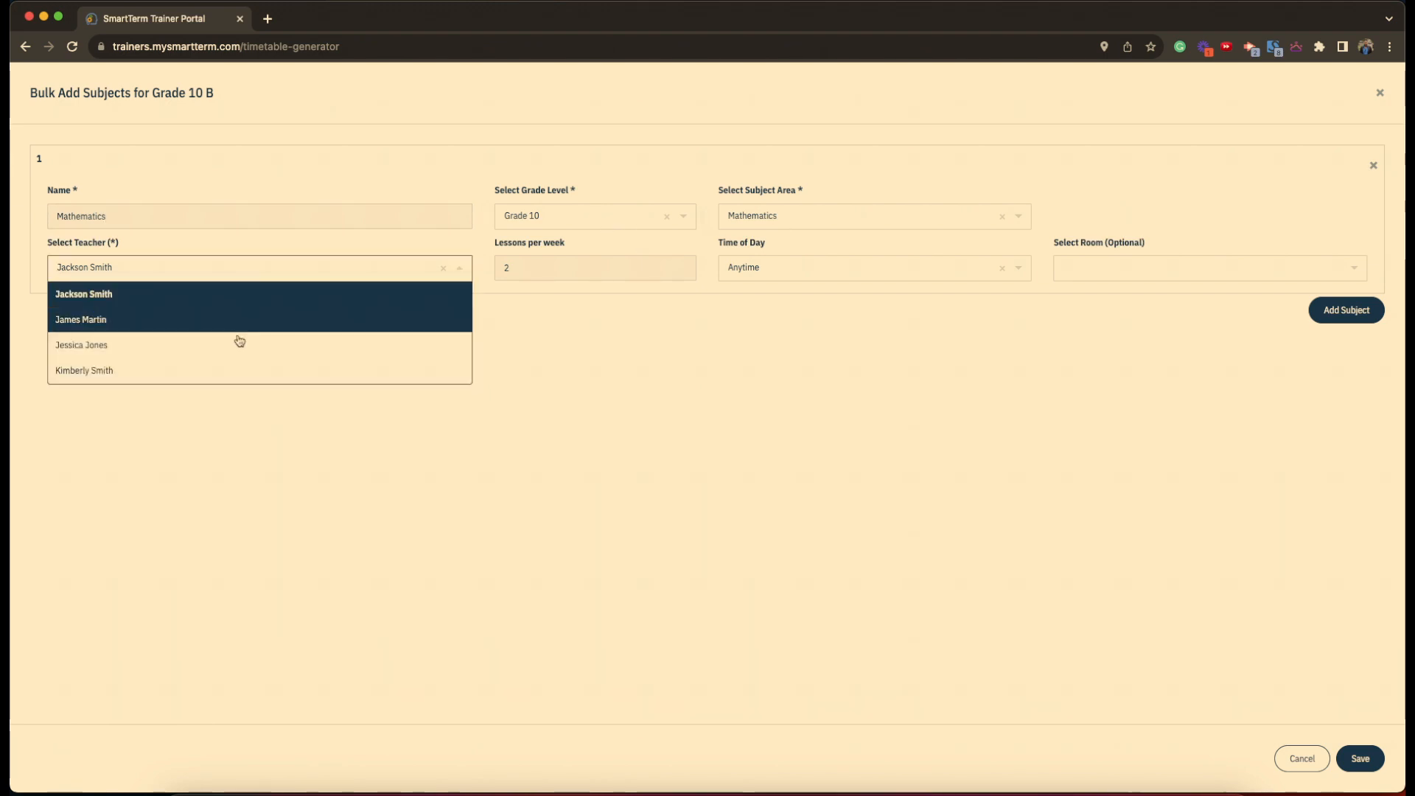
pyautogui.click(240, 370)
pyautogui.click(565, 278)
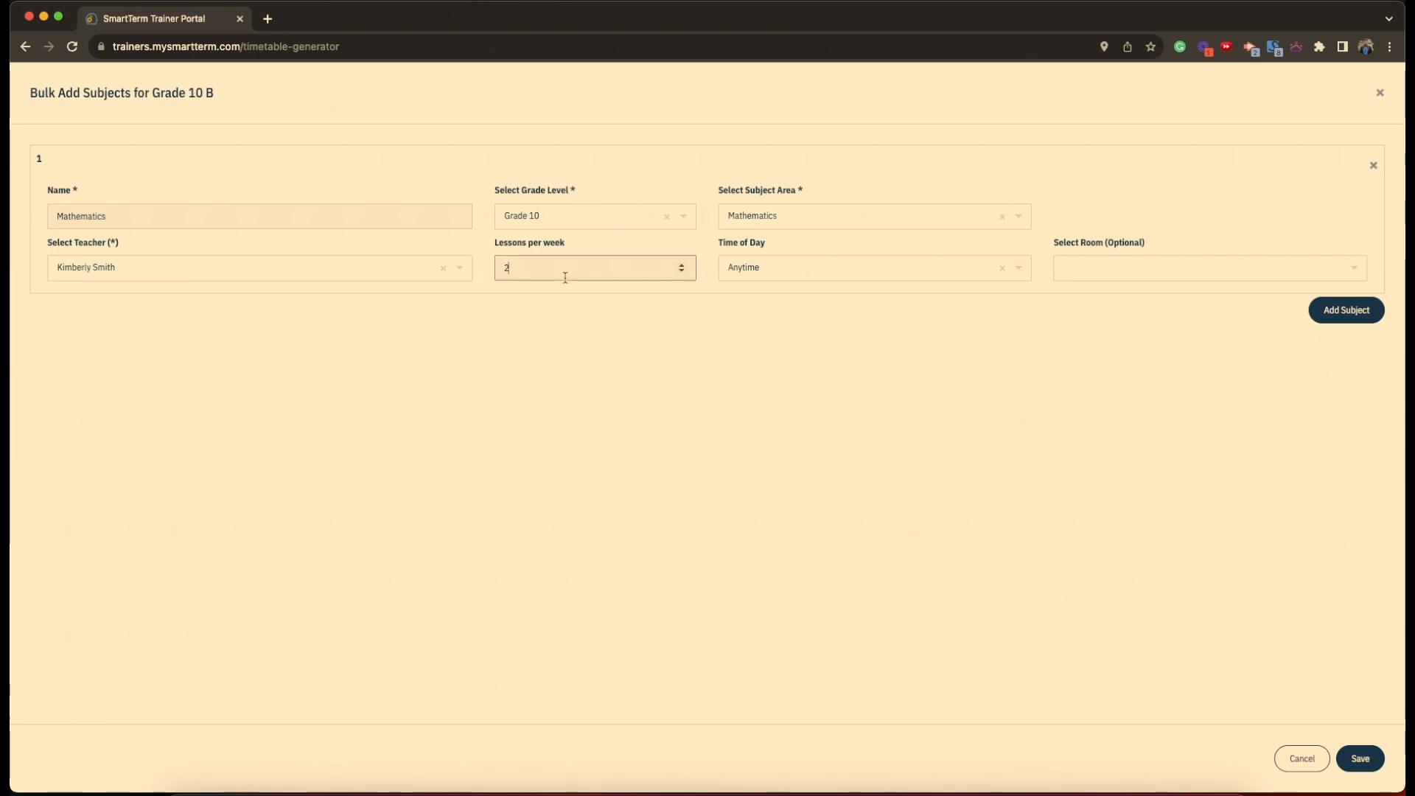
pyautogui.press('BackSpace')
pyautogui.write('5')
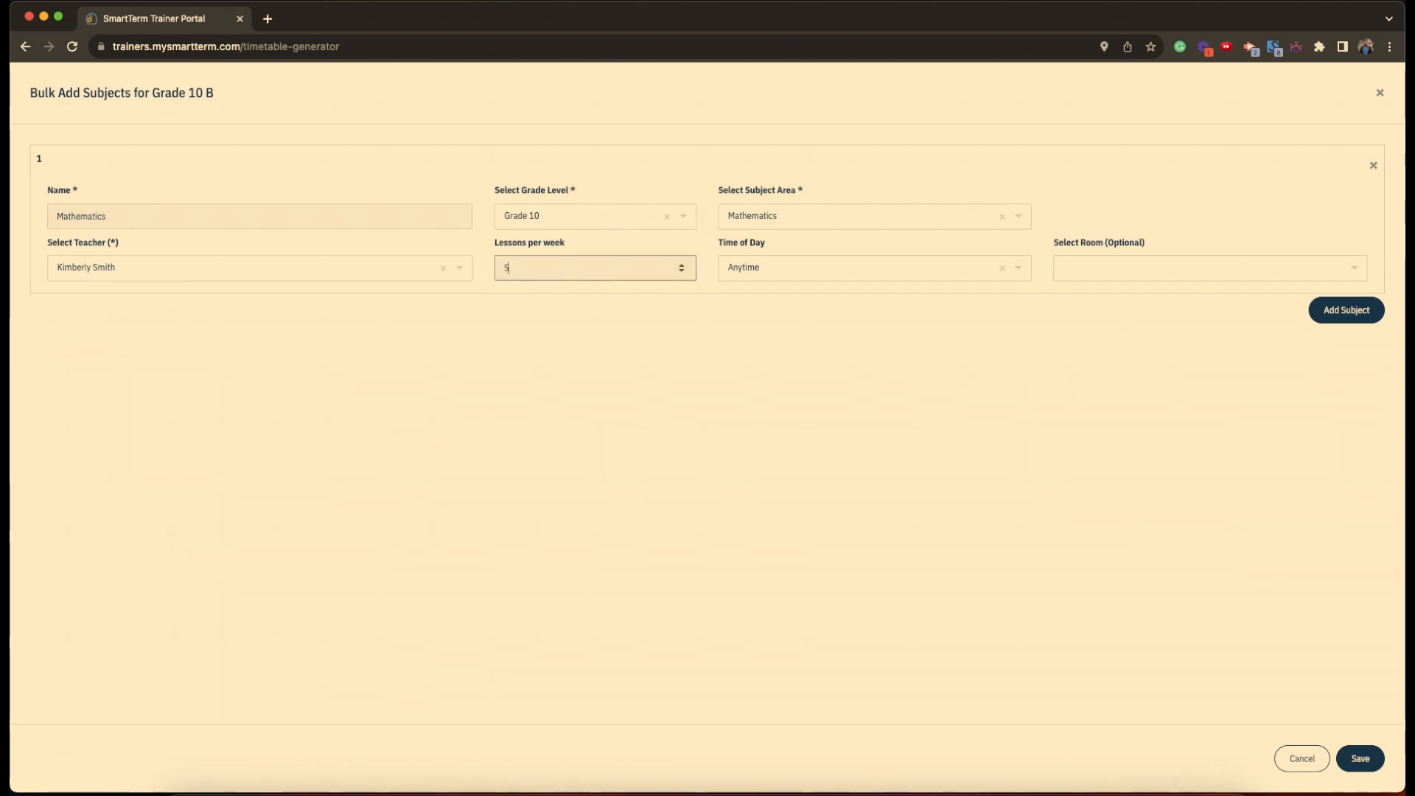
pyautogui.click(1365, 759)
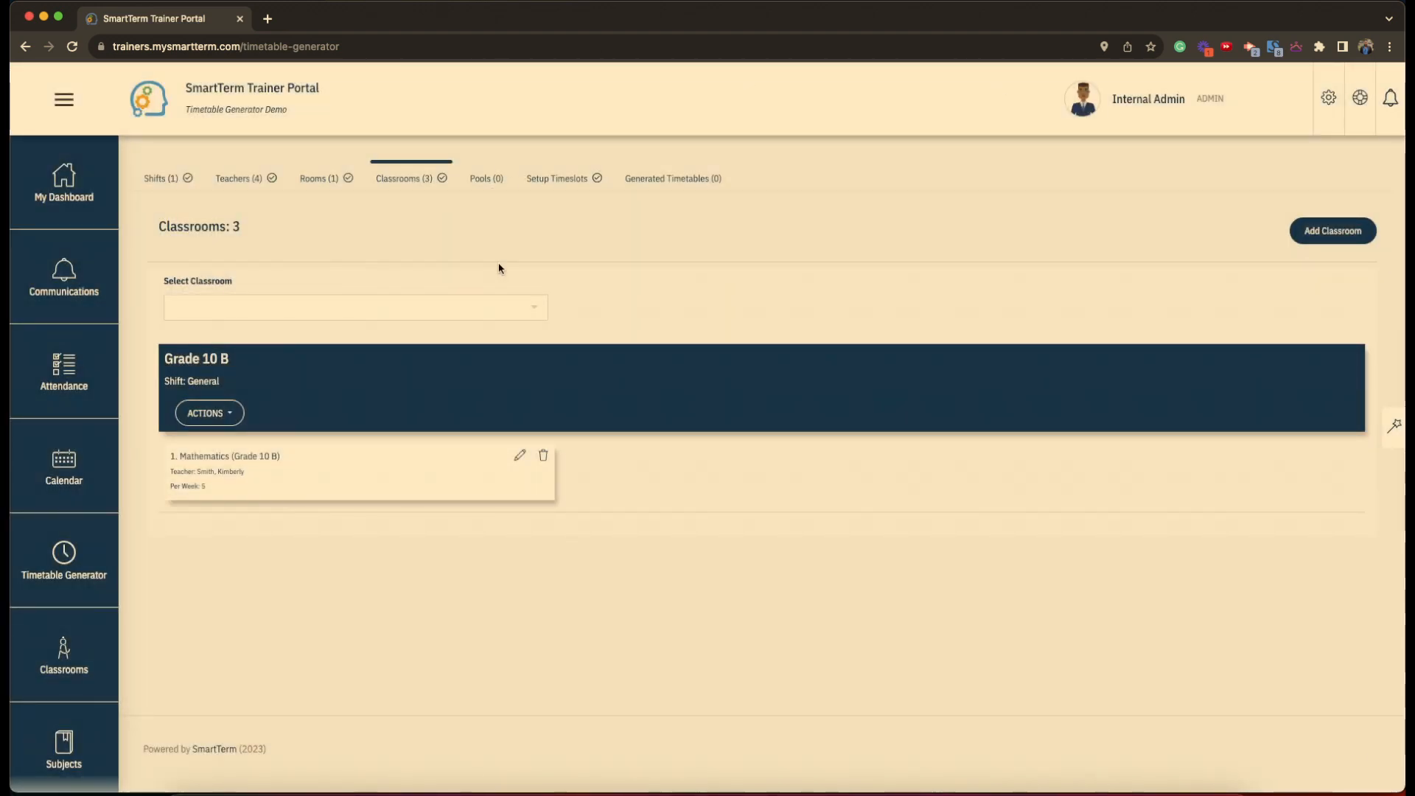
# - Go to the Pools section, which lists zero pools
pyautogui.click(486, 181)
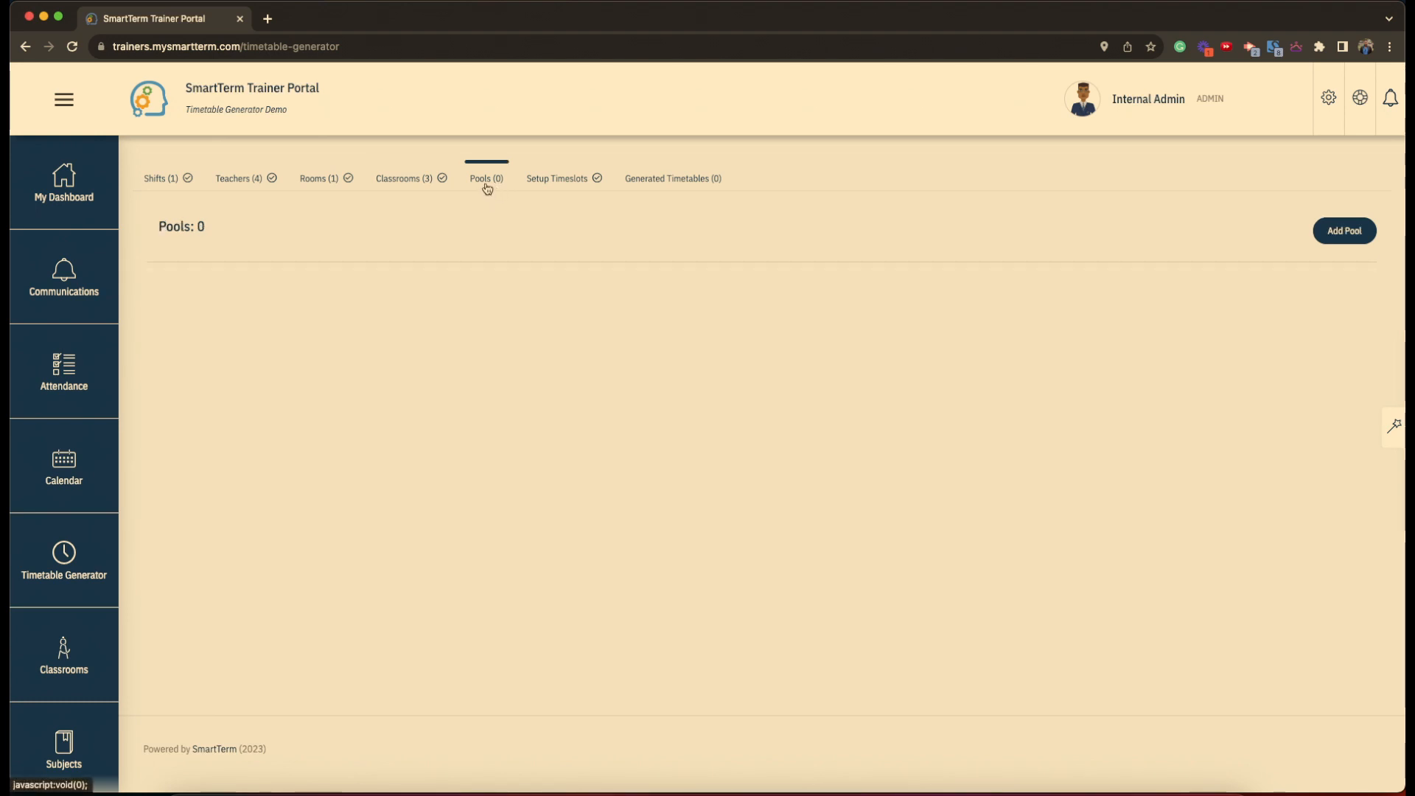
# - Create Pool A with Grade 10 A and Grade 10 B and a Physics, Accounts, Chemistry description
pyautogui.click(1347, 234)
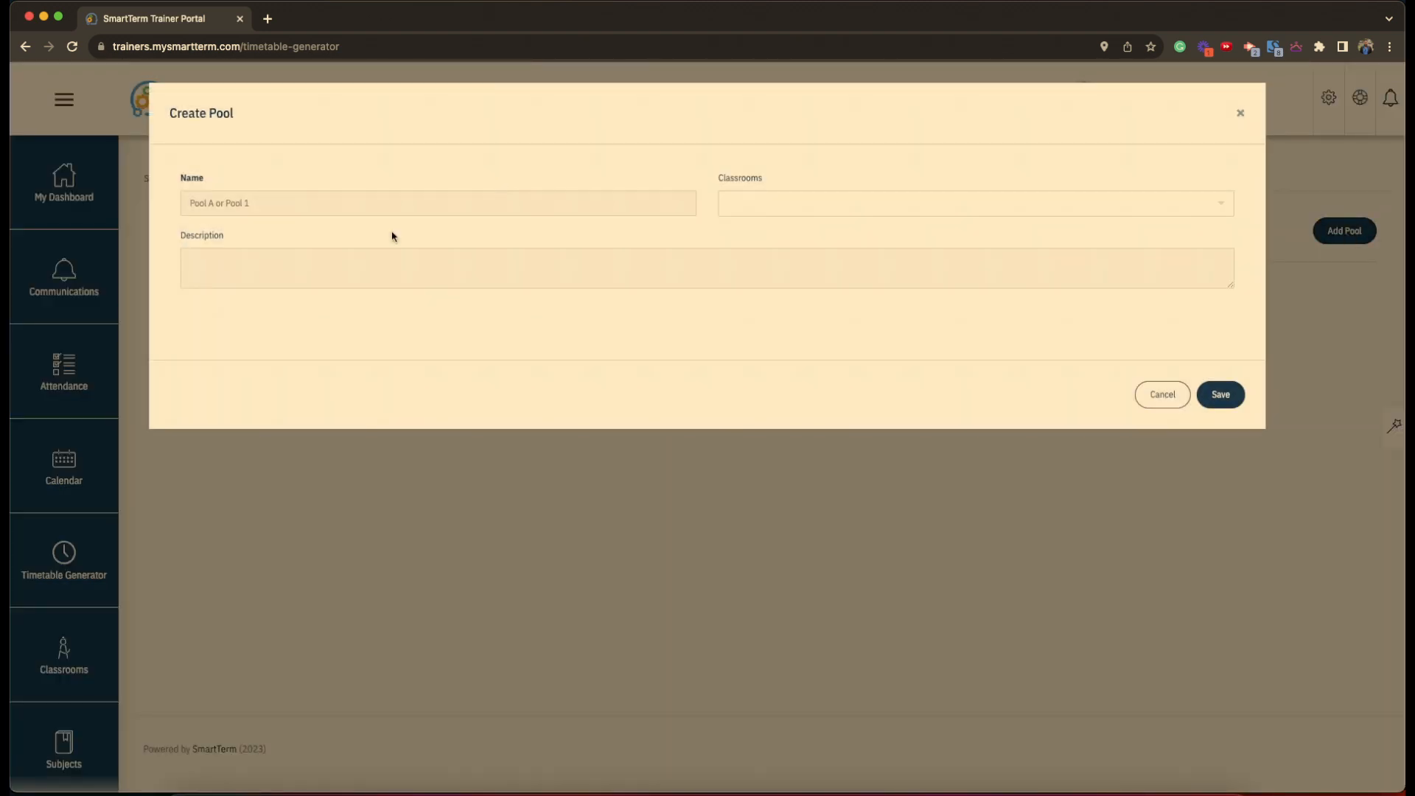
pyautogui.write('Pool A')
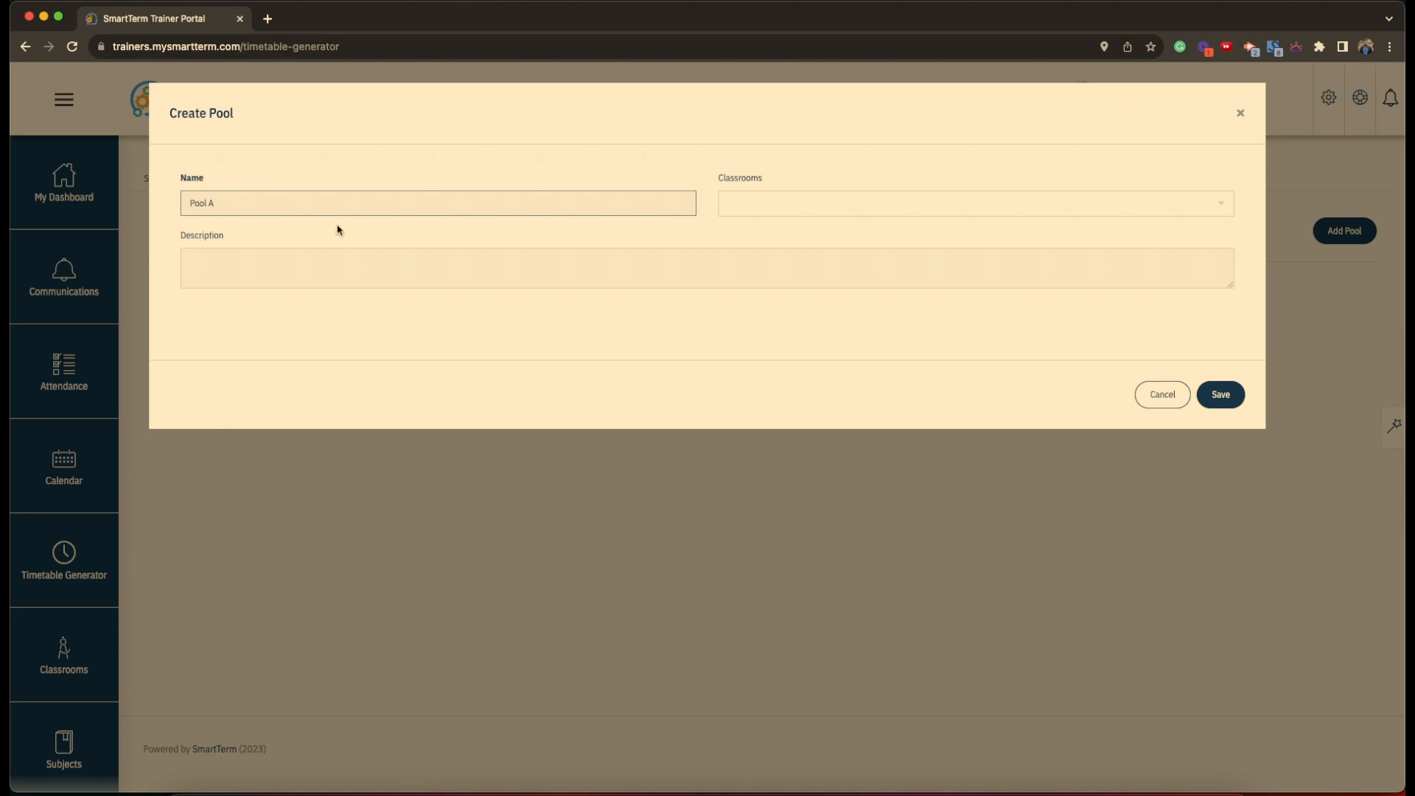
pyautogui.click(785, 207)
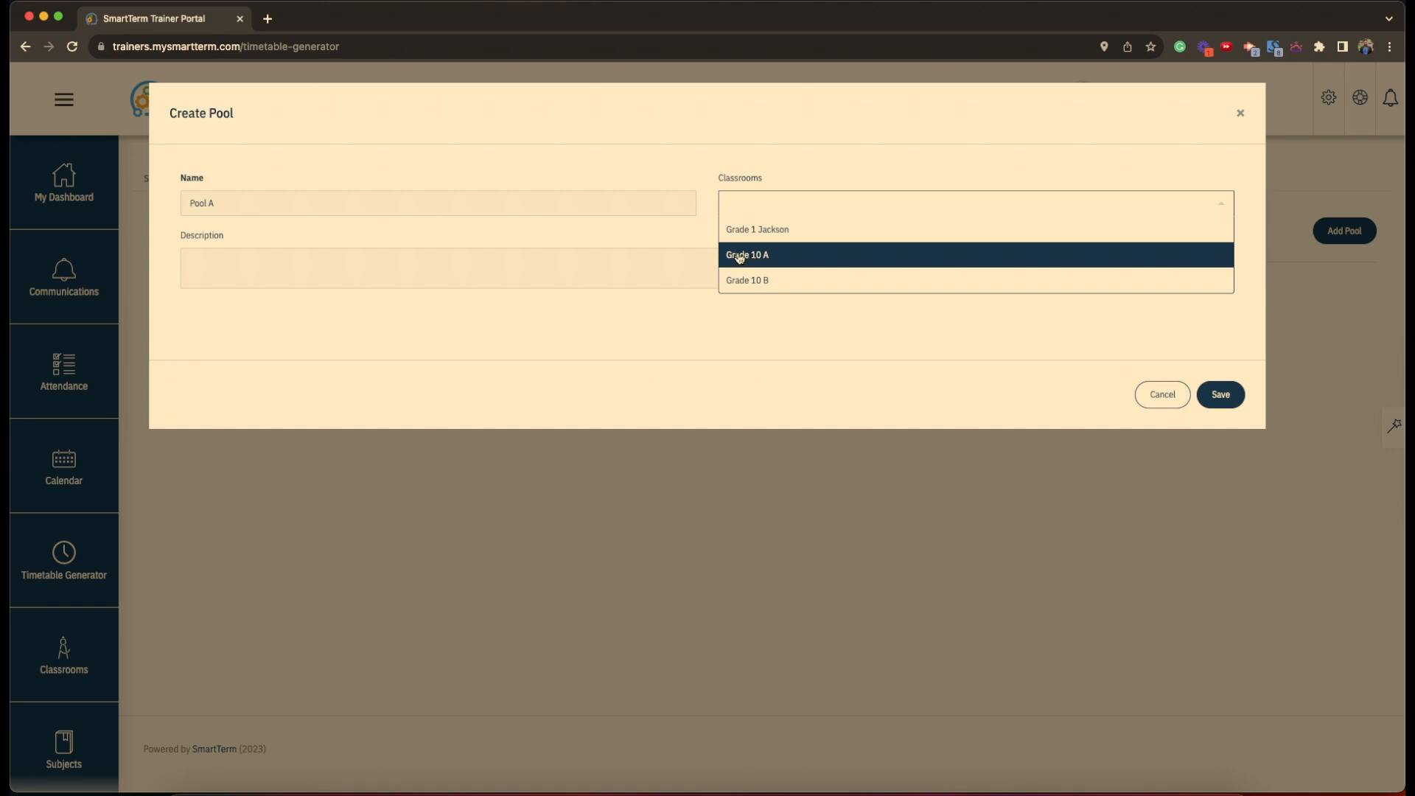
pyautogui.click(764, 256)
pyautogui.click(828, 203)
pyautogui.click(809, 281)
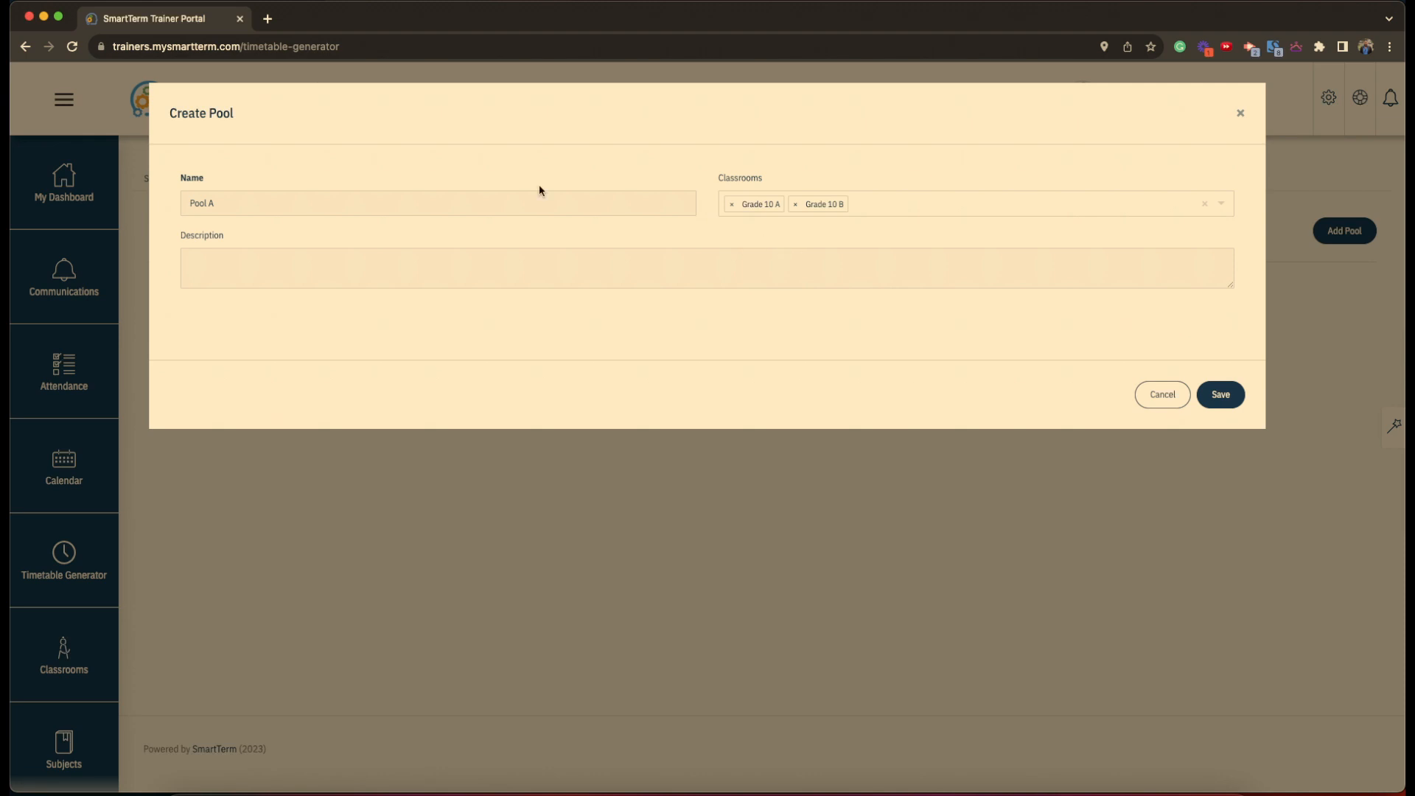
pyautogui.click(314, 267)
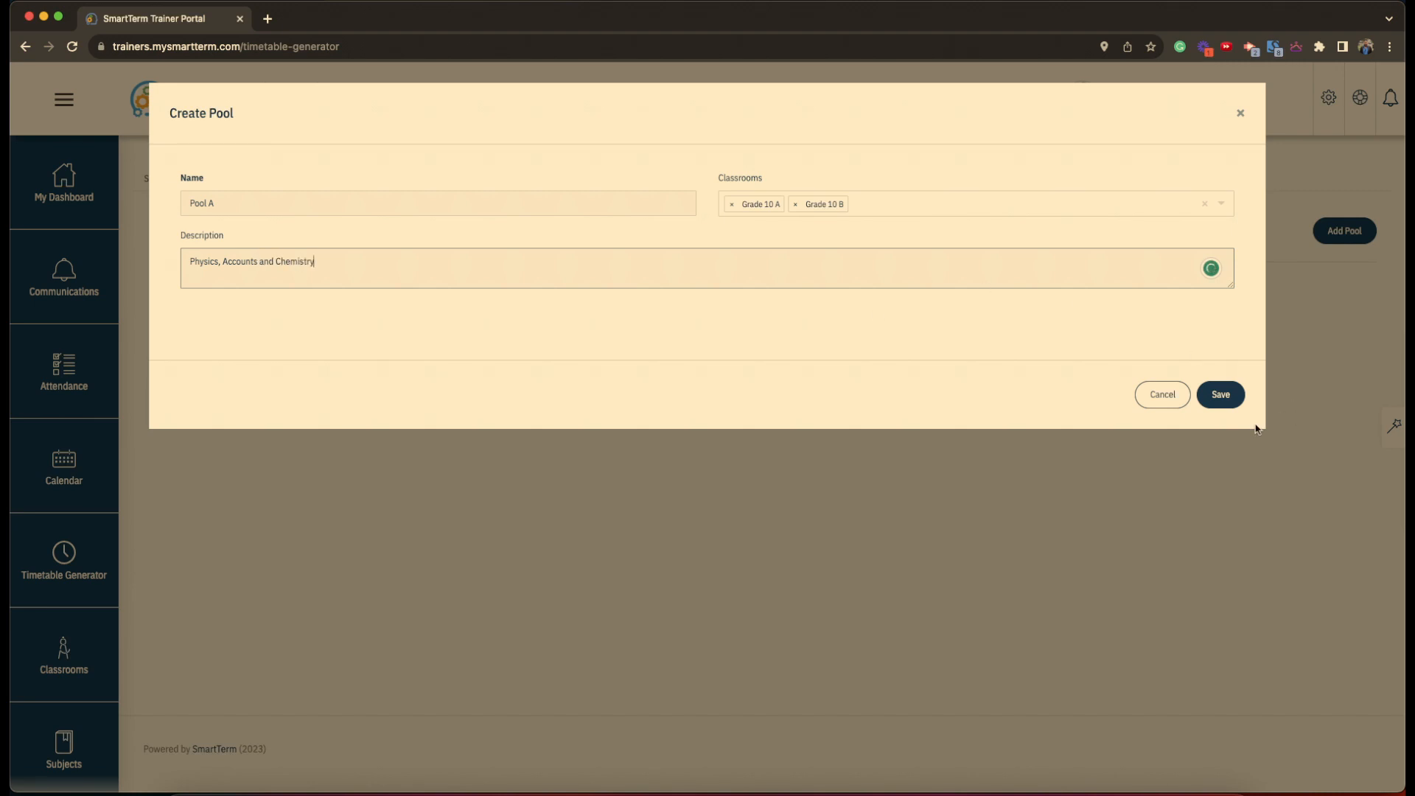
pyautogui.click(1220, 397)
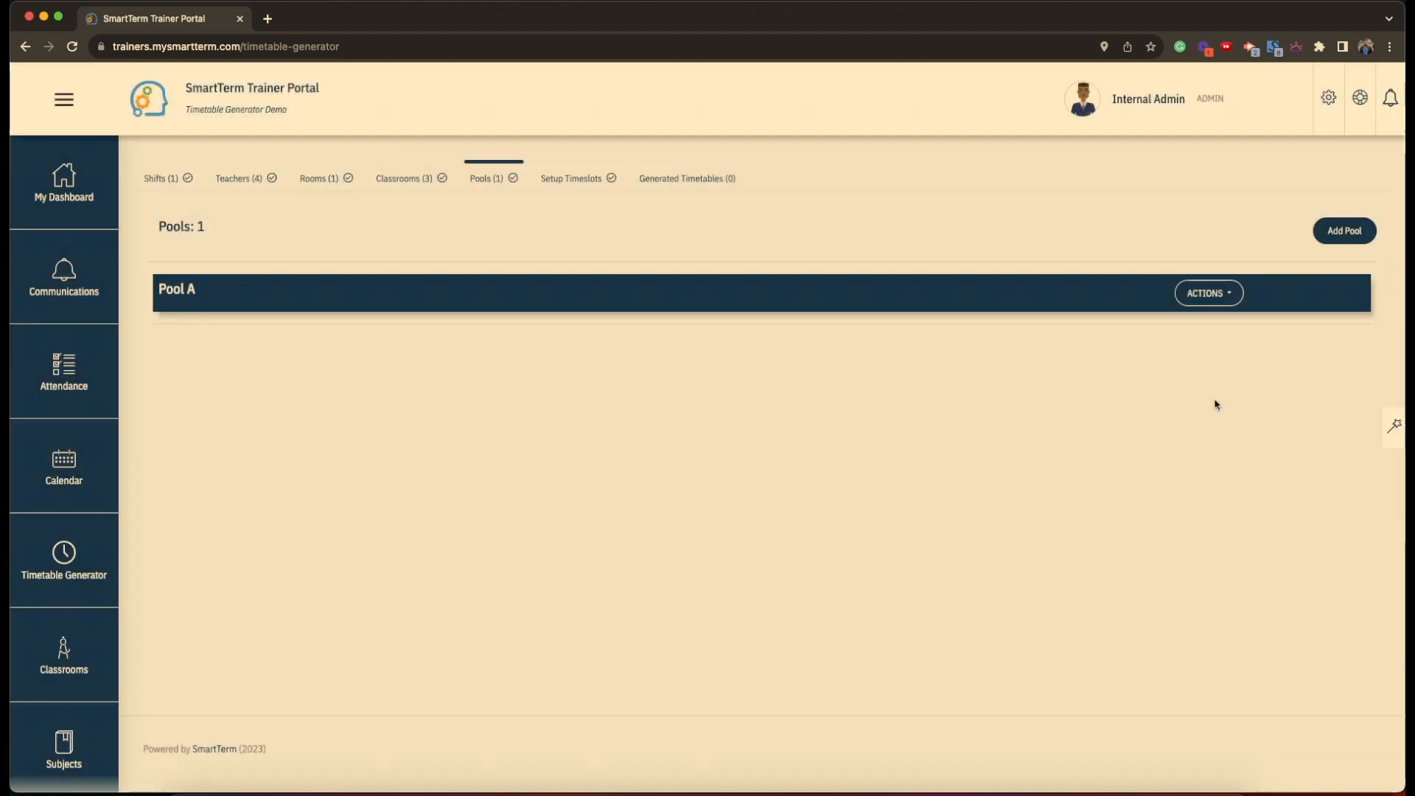
# - Start adding subjects to Pool A with a Grade 10 subject named Physics
pyautogui.click(1221, 302)
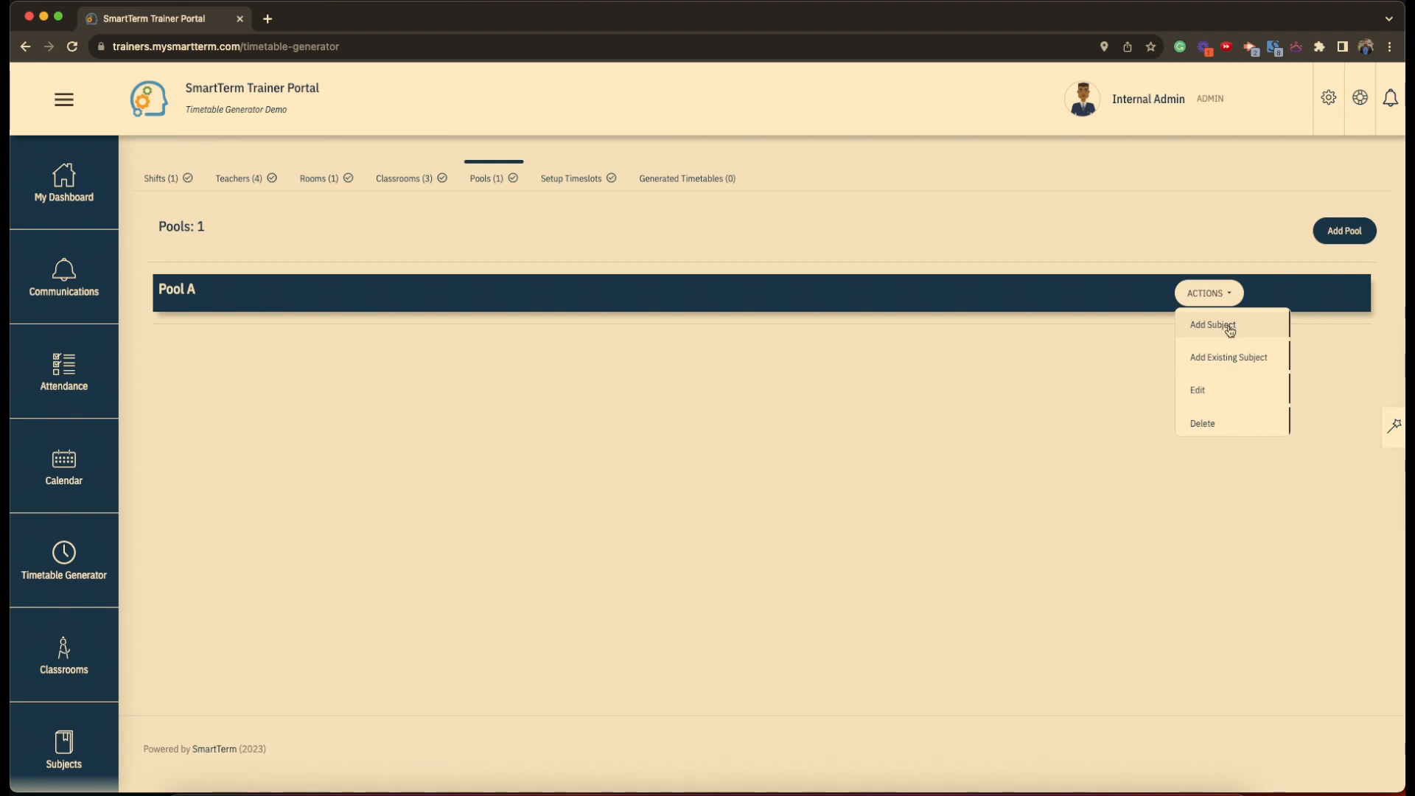
pyautogui.click(1228, 326)
pyautogui.click(147, 217)
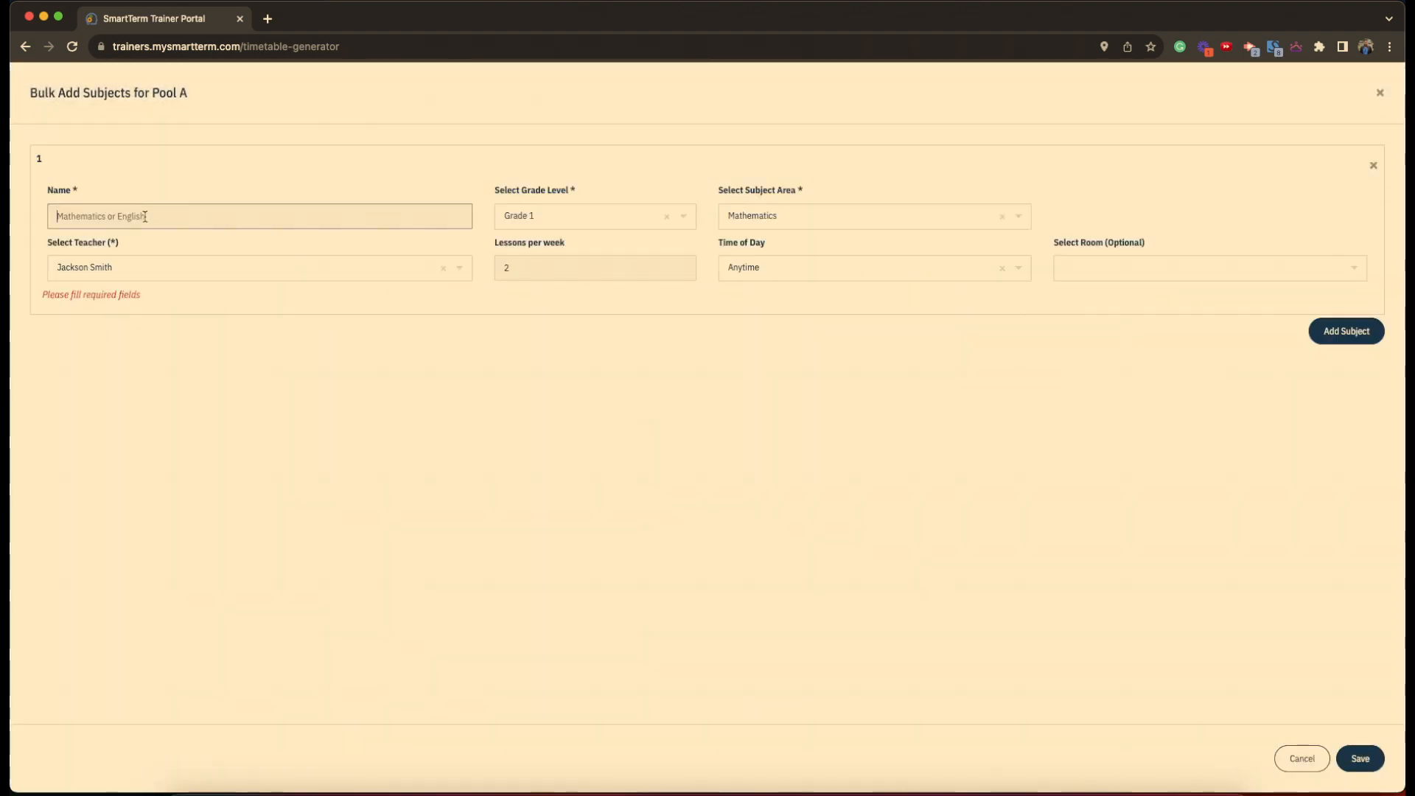
pyautogui.write('Physics')
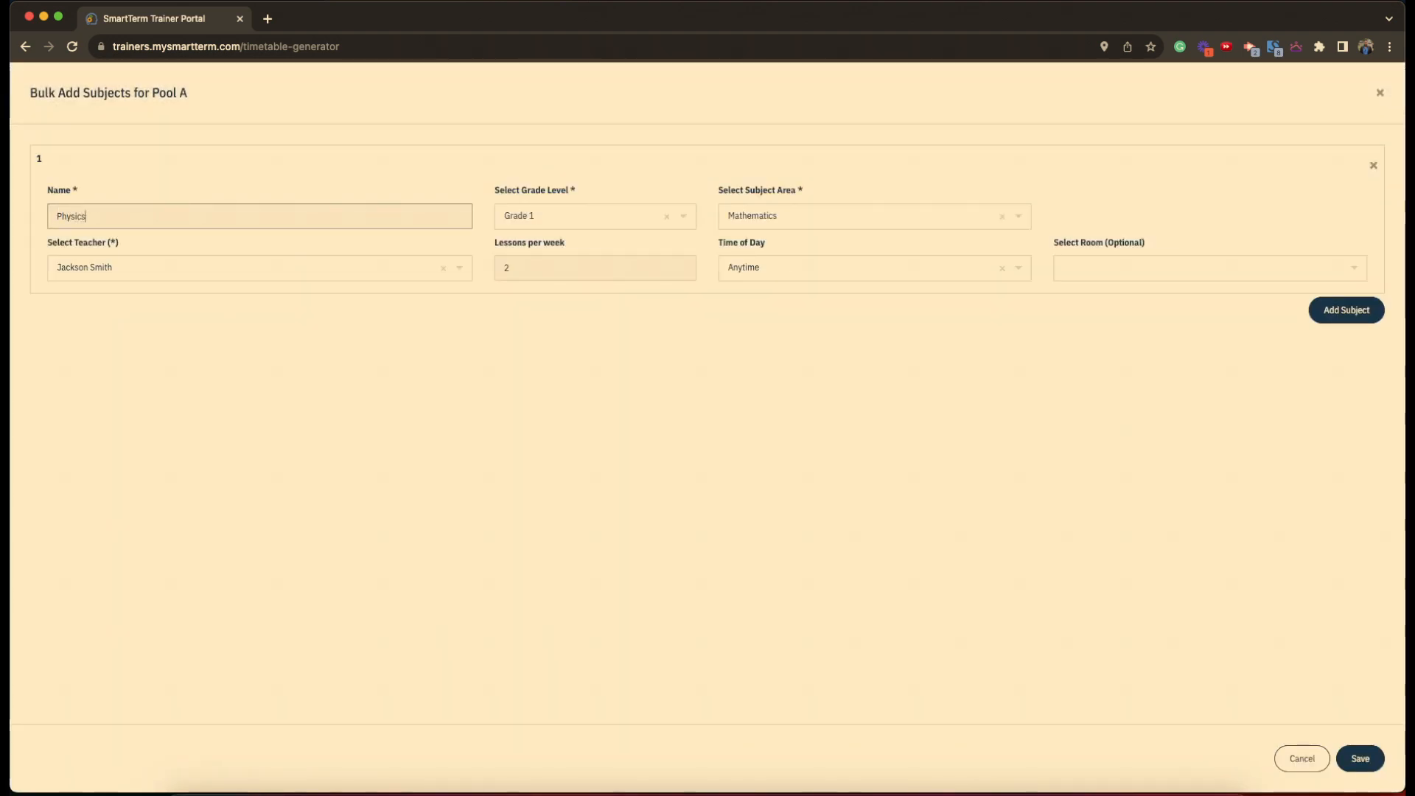
pyautogui.click(587, 229)
pyautogui.scroll(-5, 582, 378)
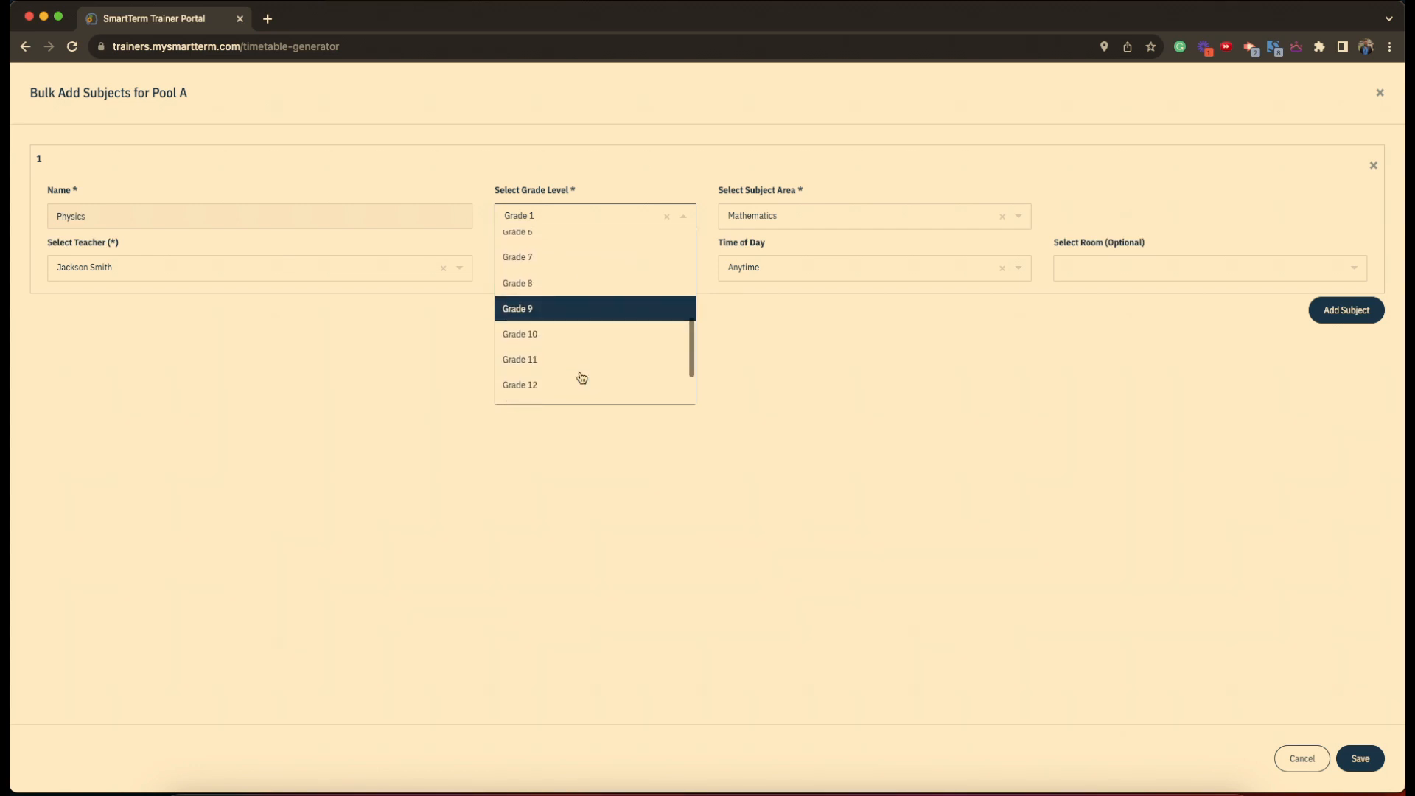
pyautogui.click(556, 355)
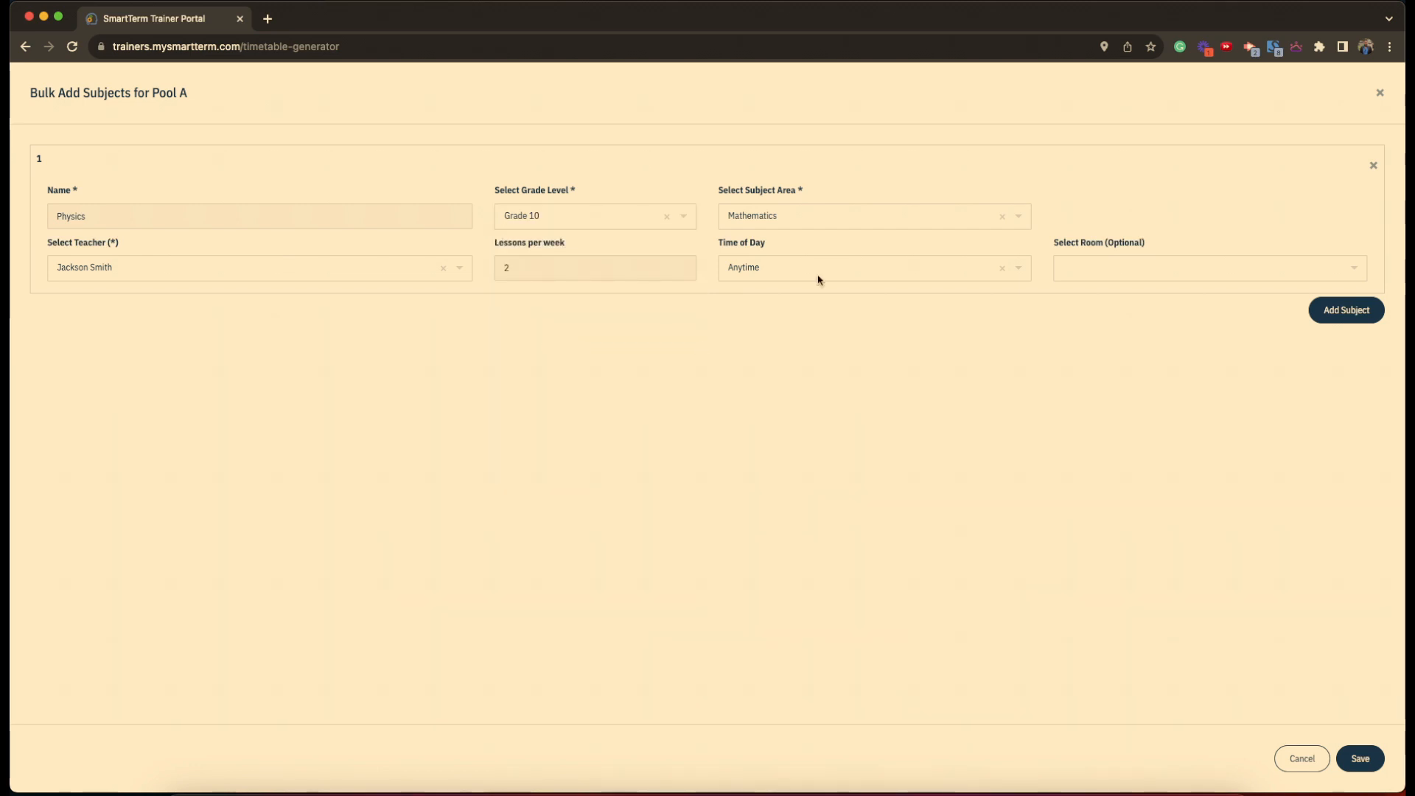
# - Give Physics the Physics and Astronomy area, a different teacher and 3 weekly lessons; add a row
pyautogui.click(811, 219)
pyautogui.write('physics')
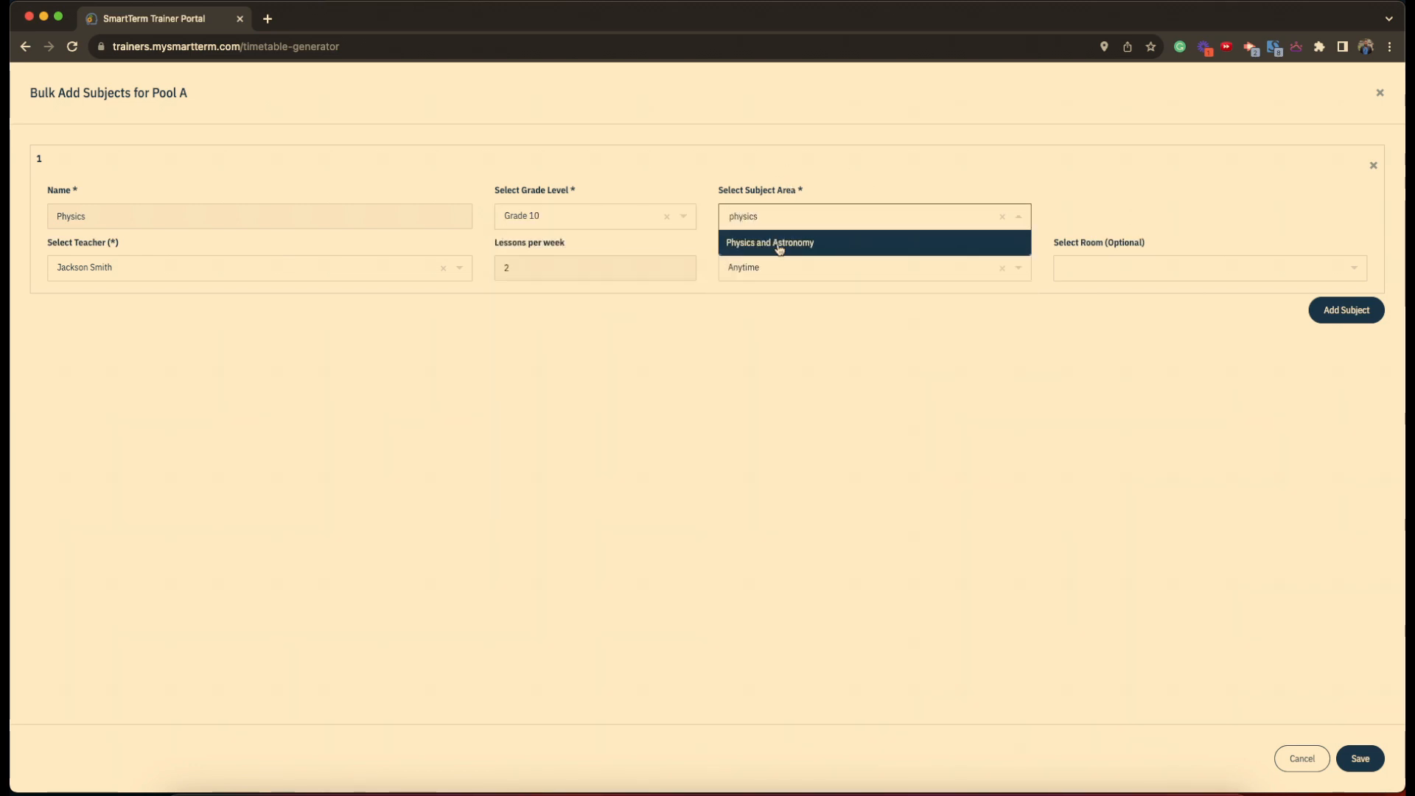
pyautogui.click(776, 249)
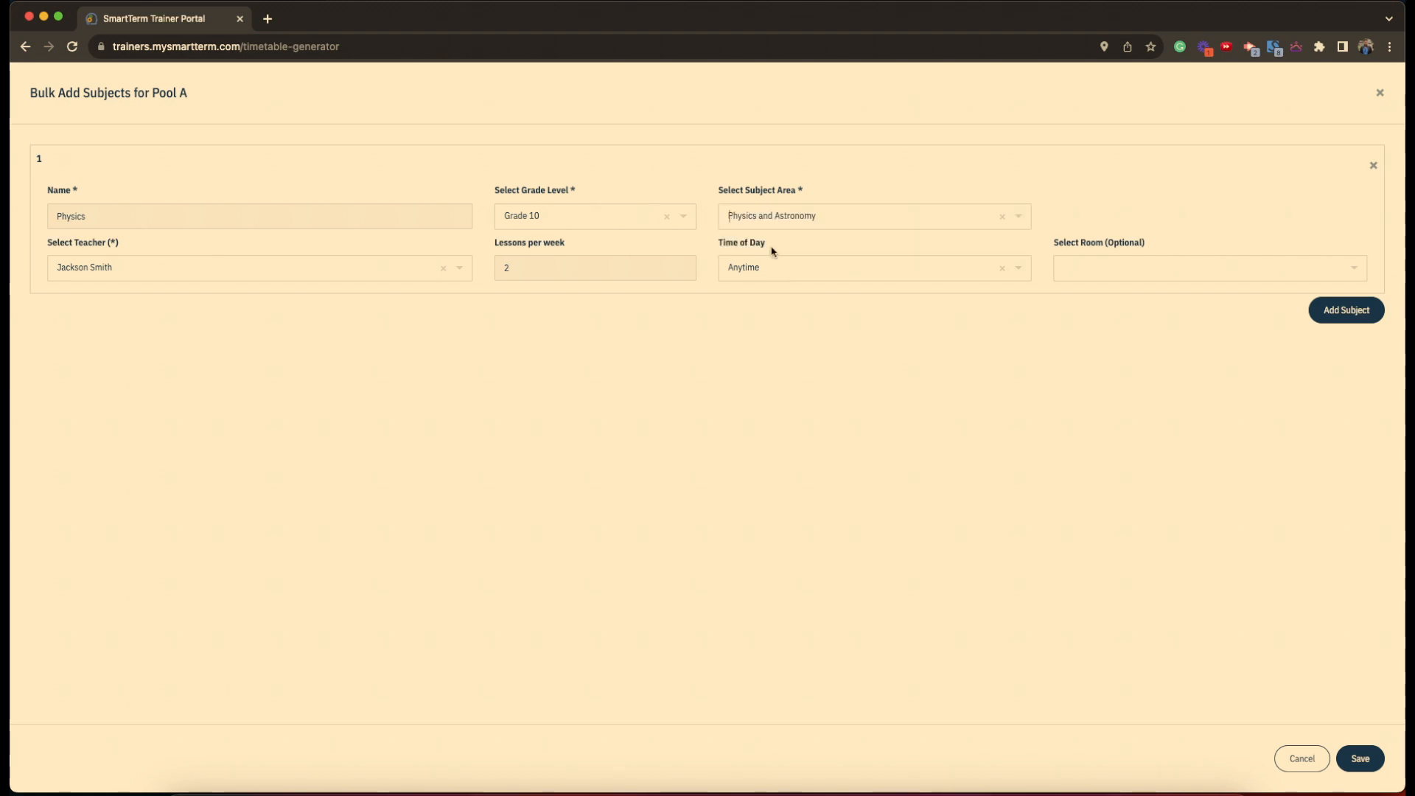
pyautogui.click(164, 275)
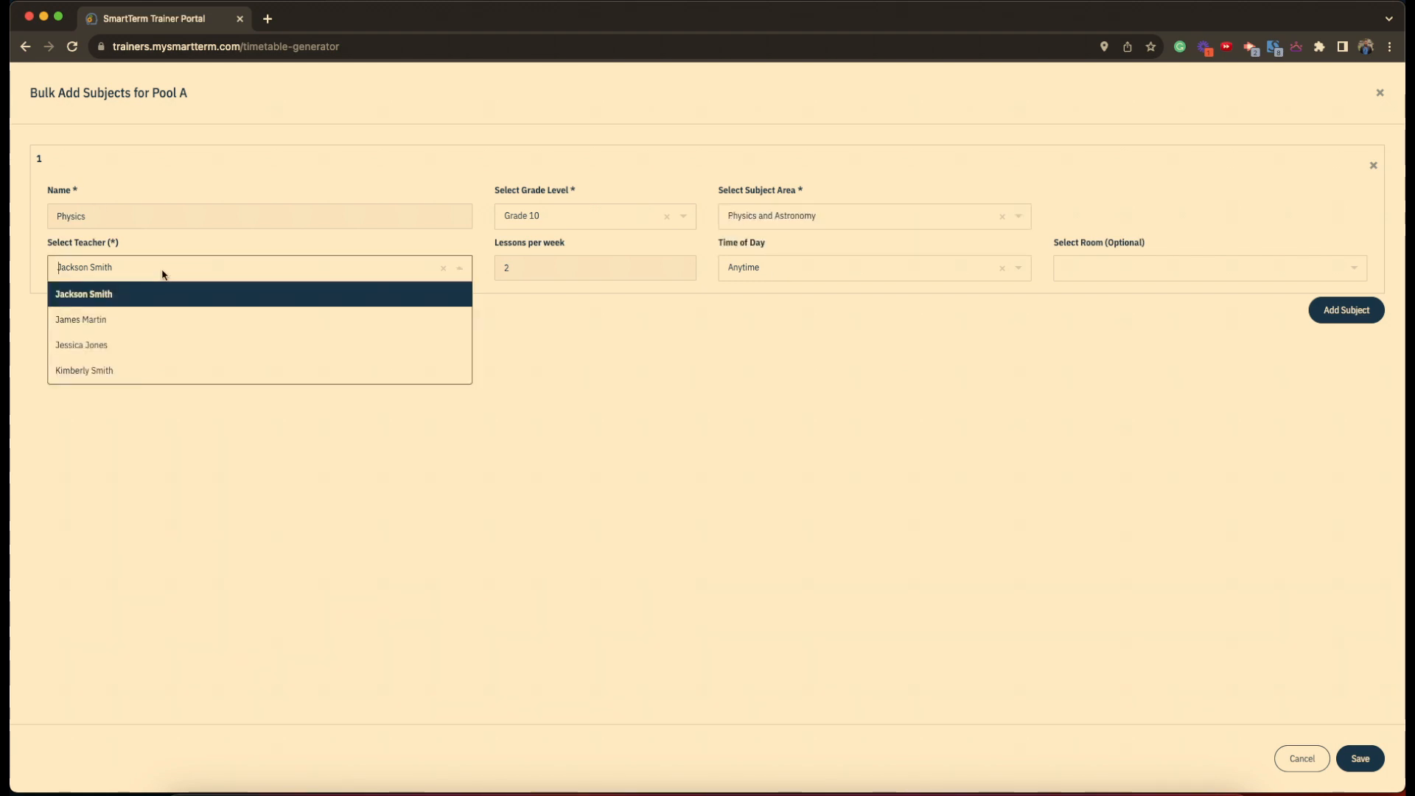
pyautogui.click(143, 327)
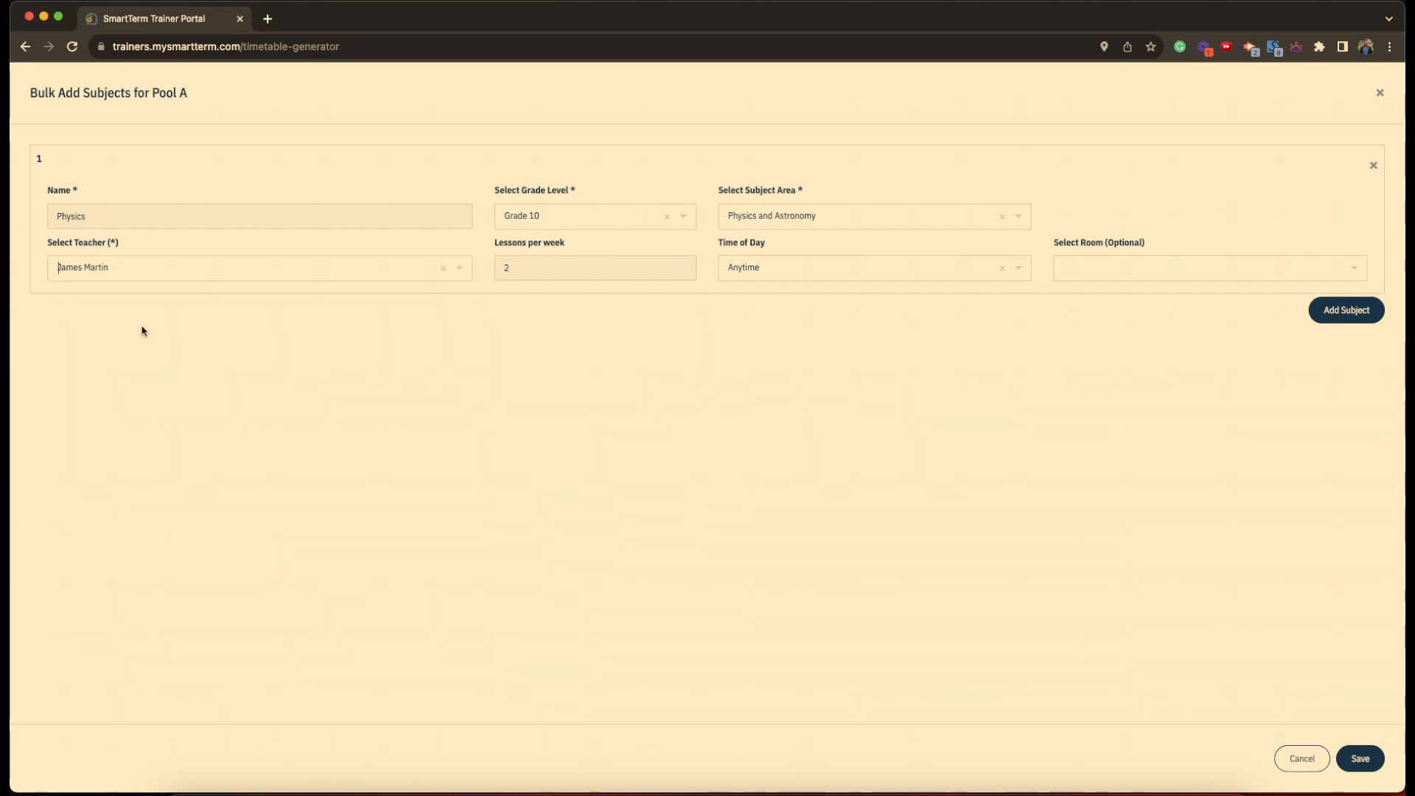
pyautogui.click(535, 264)
pyautogui.press('BackSpace')
pyautogui.write('3')
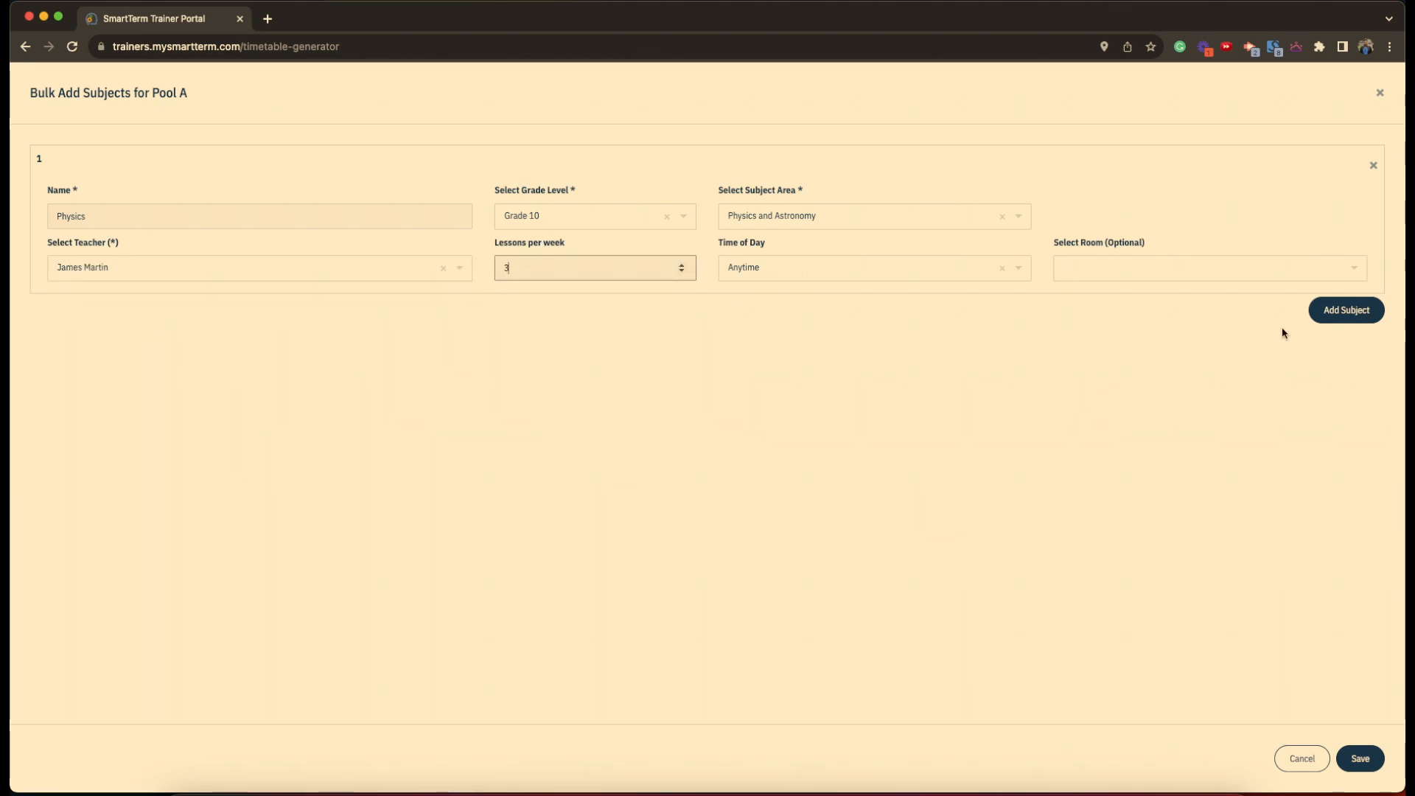
pyautogui.click(1348, 317)
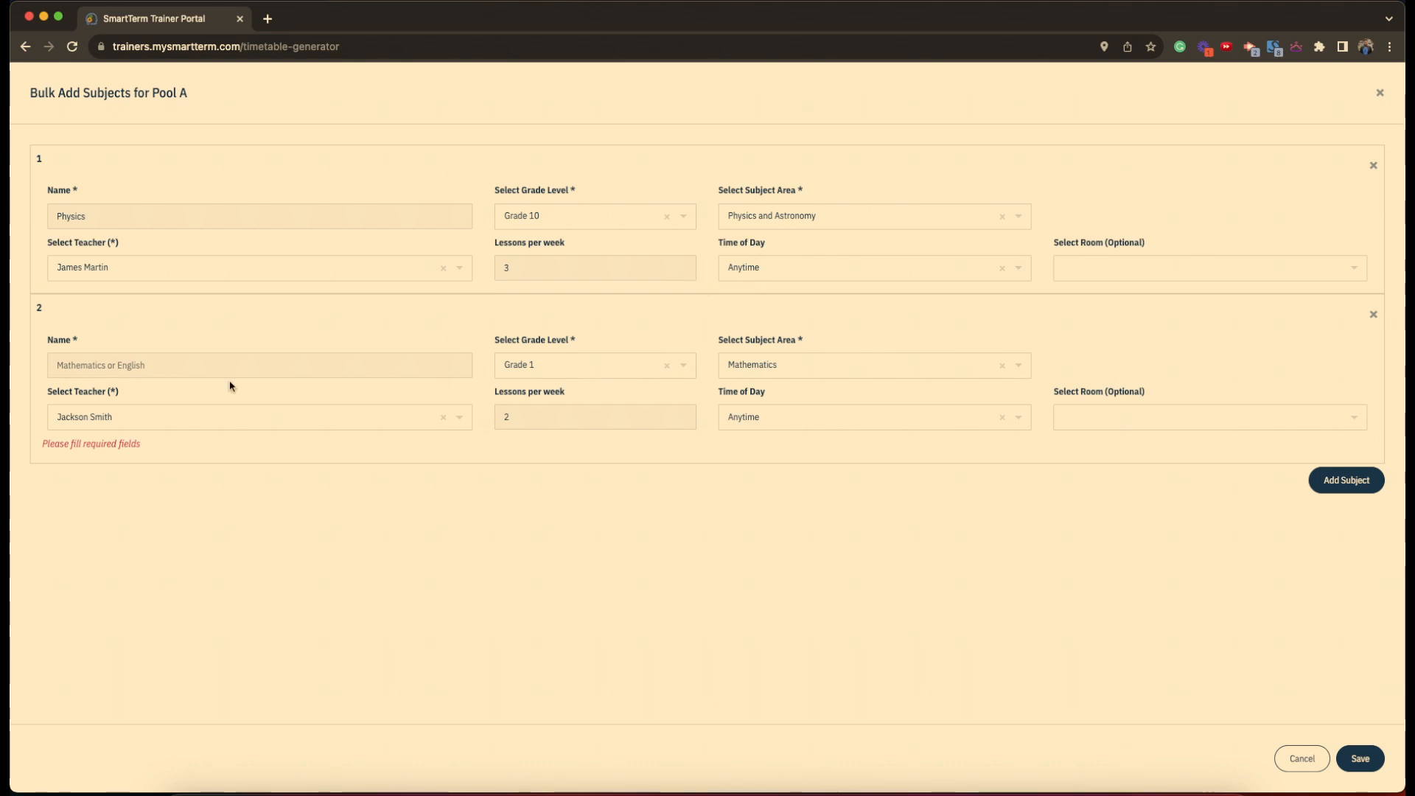
# - Name the second subject Chemistry at Grade 10
pyautogui.click(130, 366)
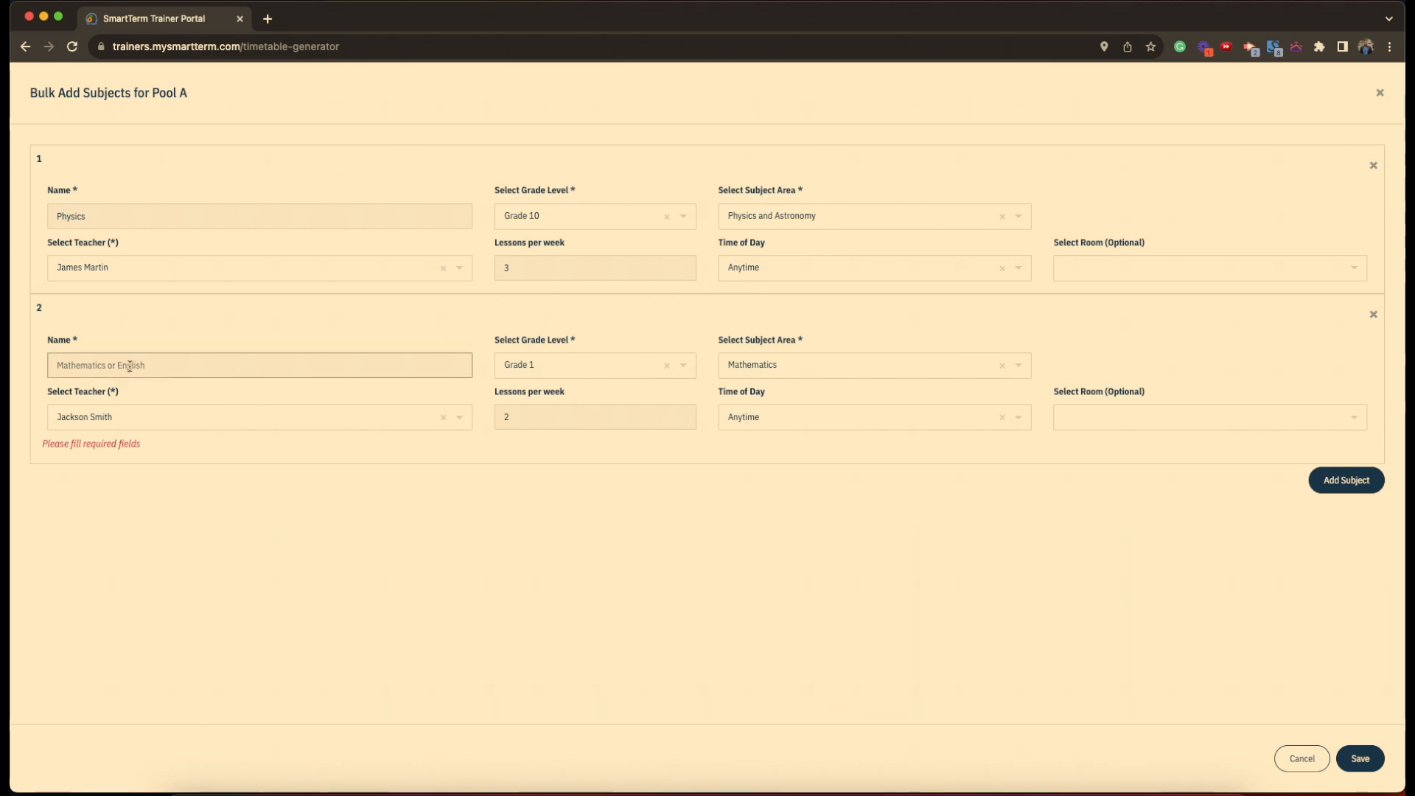
pyautogui.write('Chemistry')
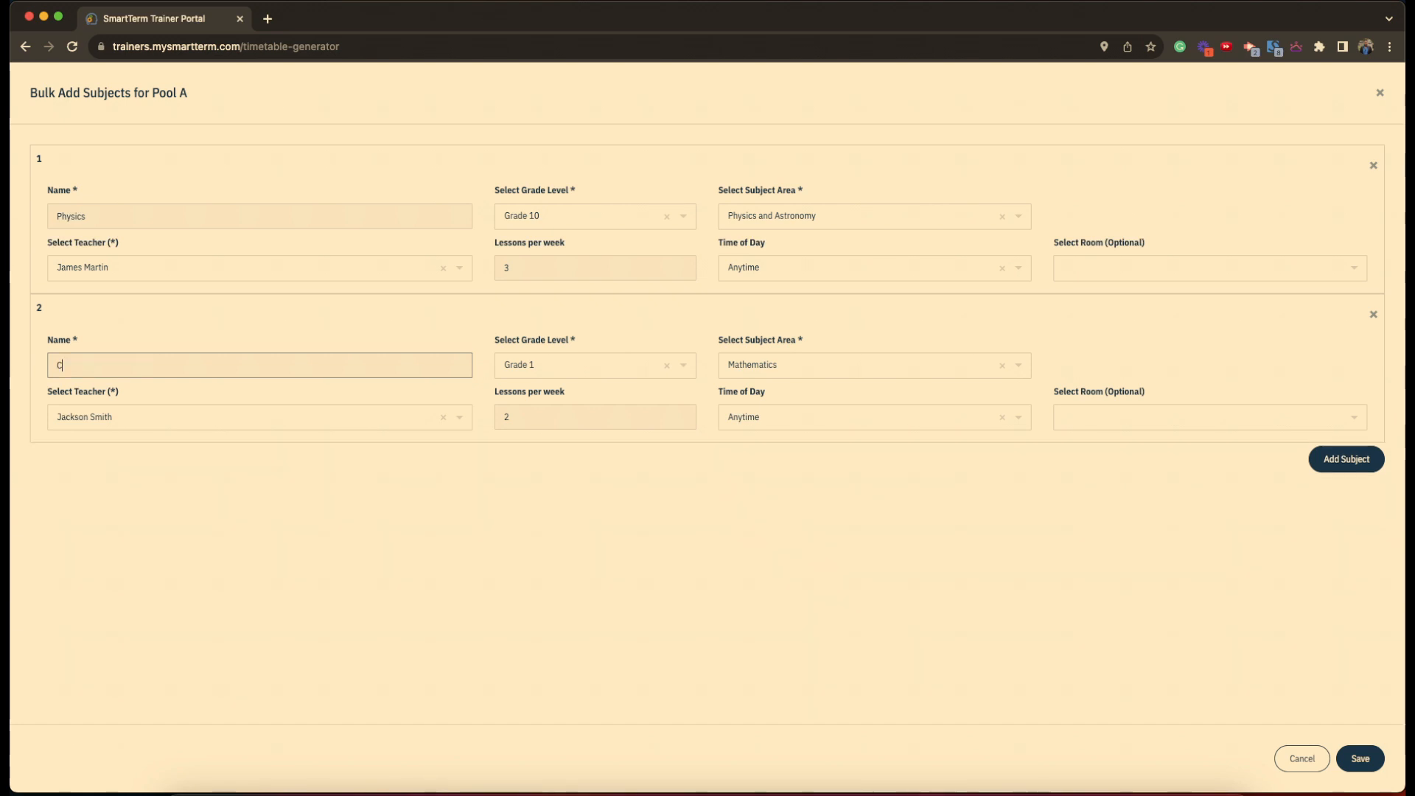
pyautogui.click(571, 374)
pyautogui.scroll(-4, 568, 442)
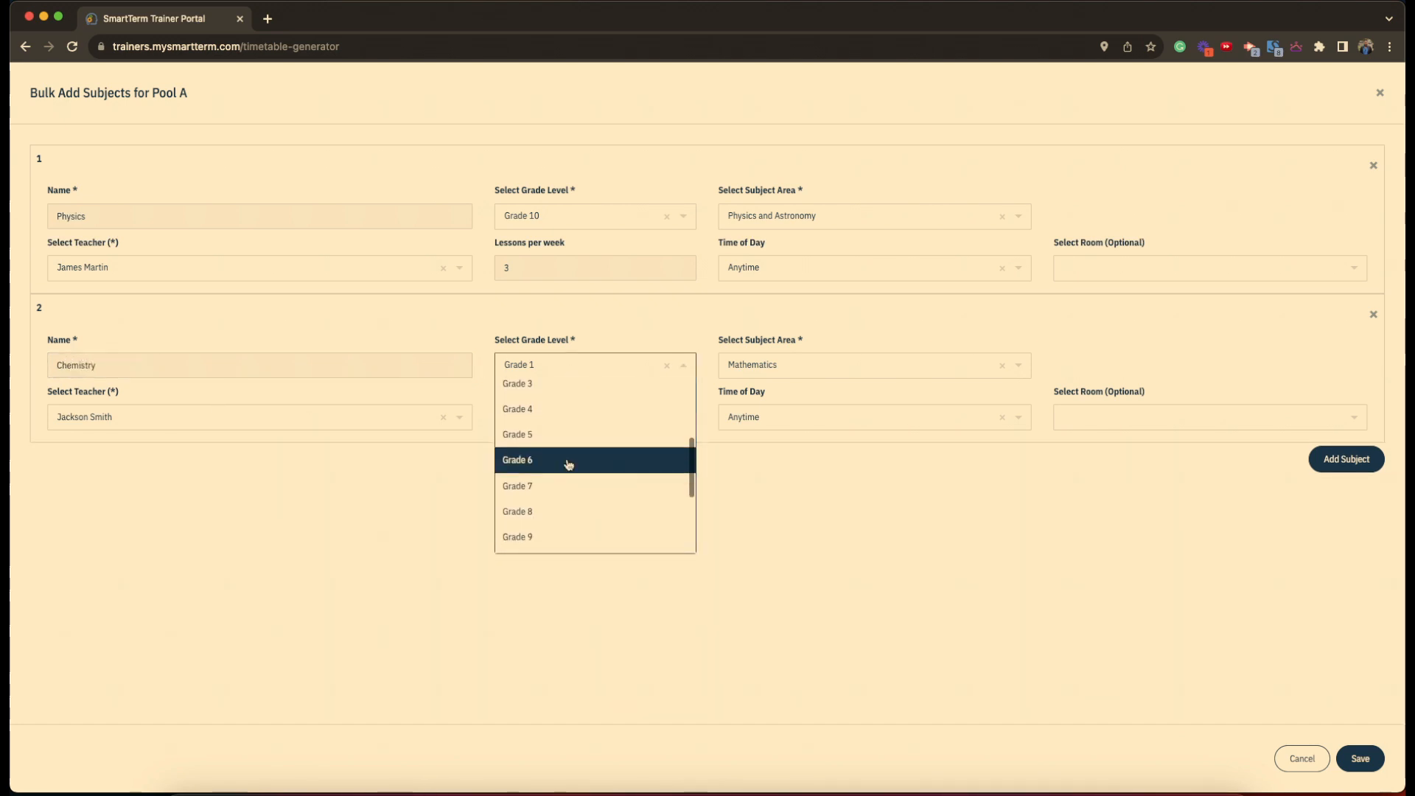
pyautogui.click(560, 508)
# - Set the Chemistry subject area, 3 weekly lessons and a different teacher, then add a third row
pyautogui.click(782, 371)
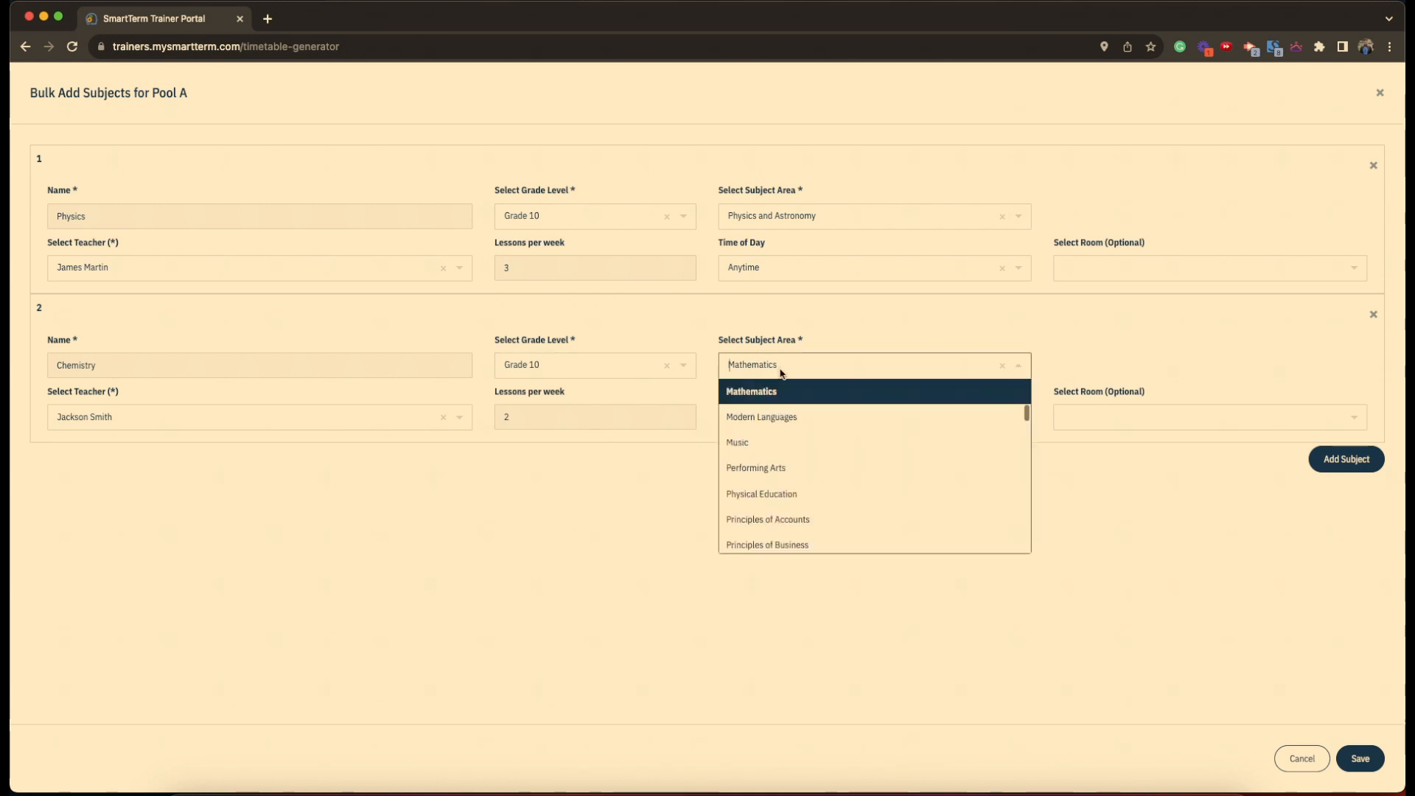
pyautogui.write('chemi')
pyautogui.click(776, 417)
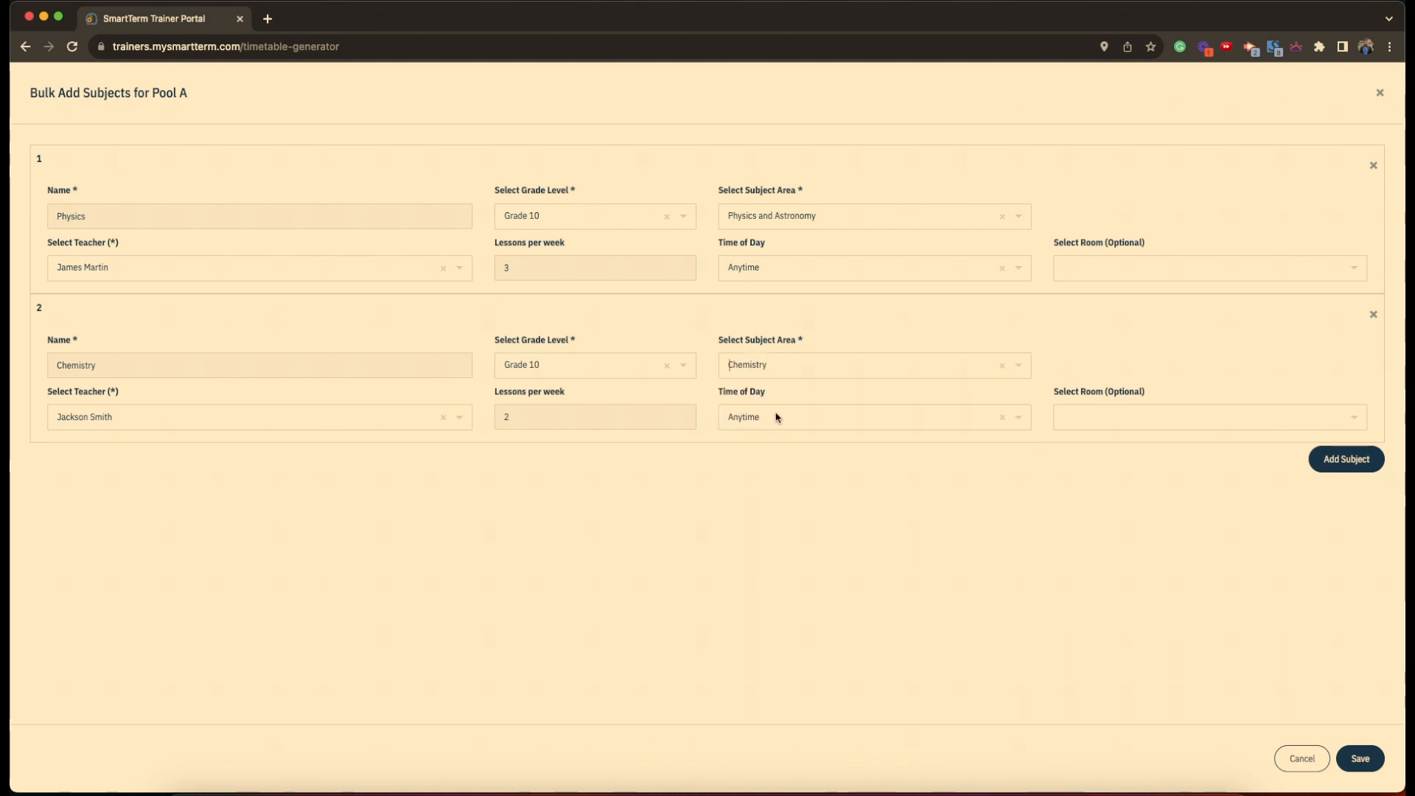
pyautogui.press('BackSpace')
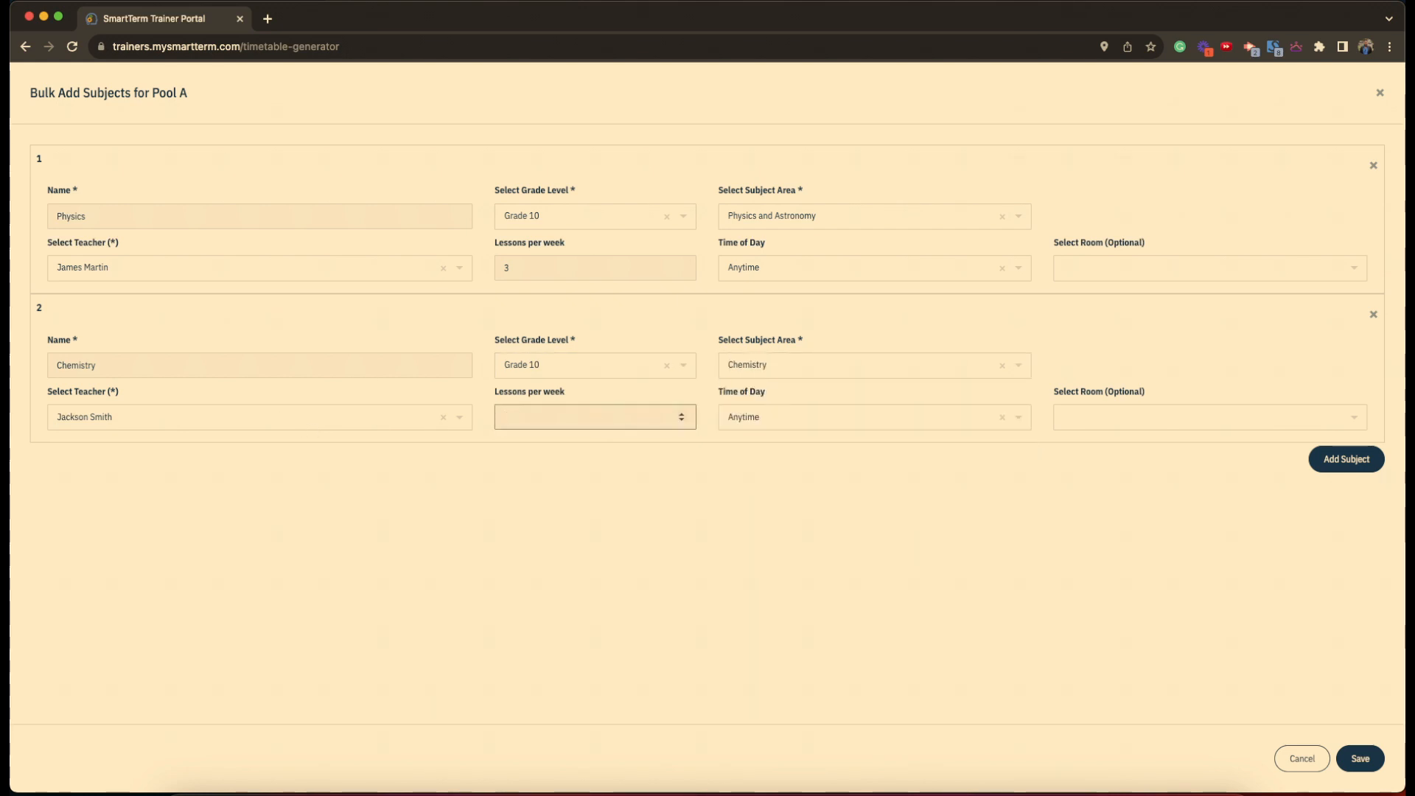
pyautogui.write('3')
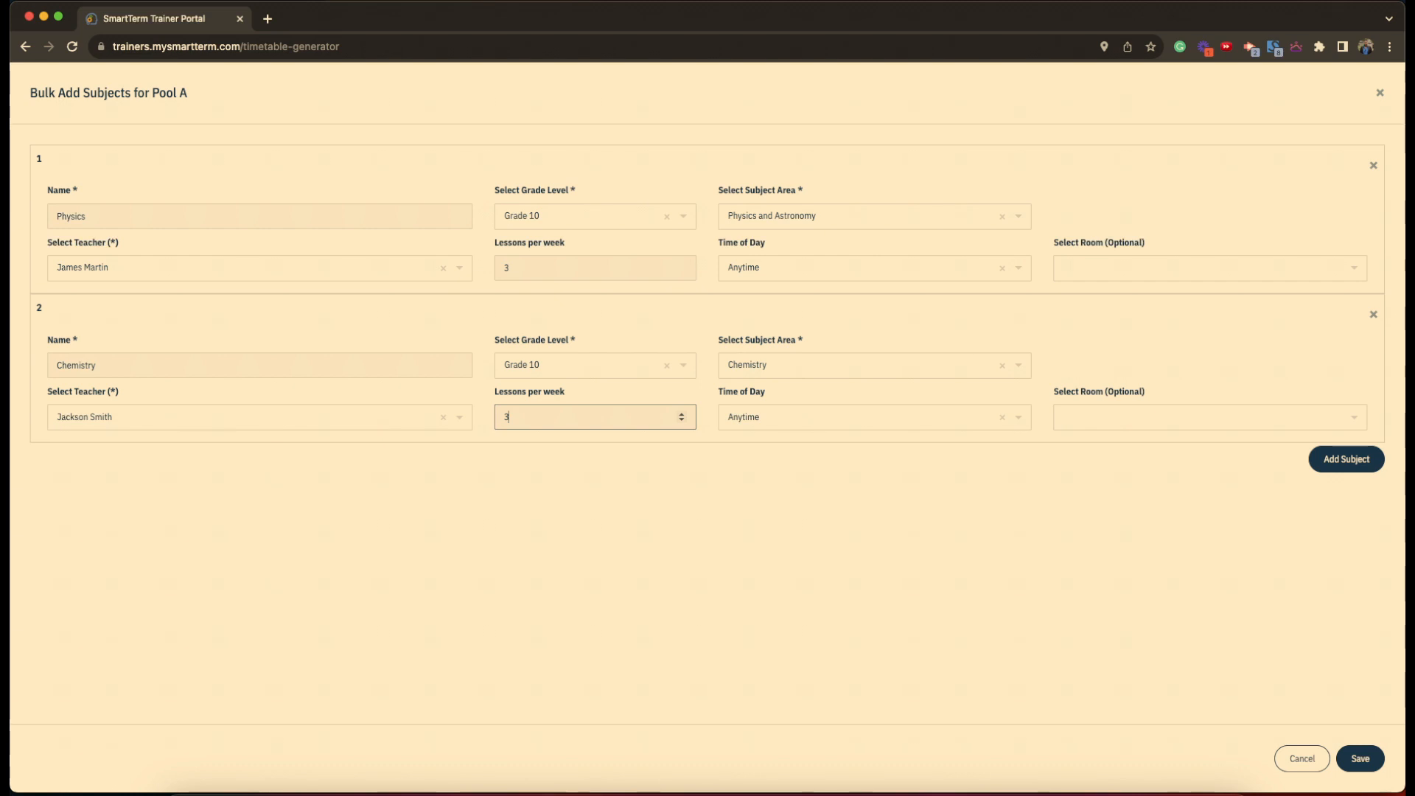
pyautogui.click(159, 428)
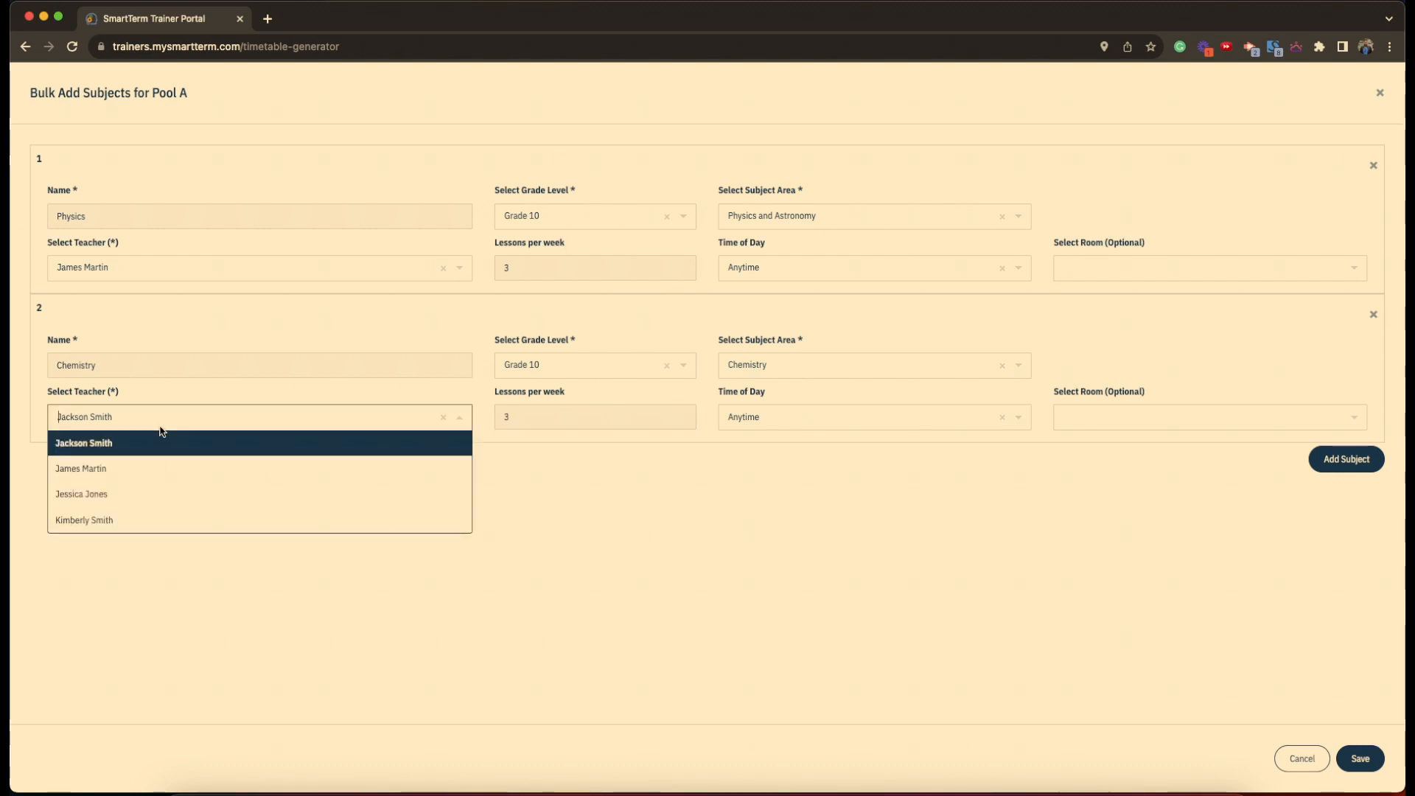
pyautogui.click(156, 525)
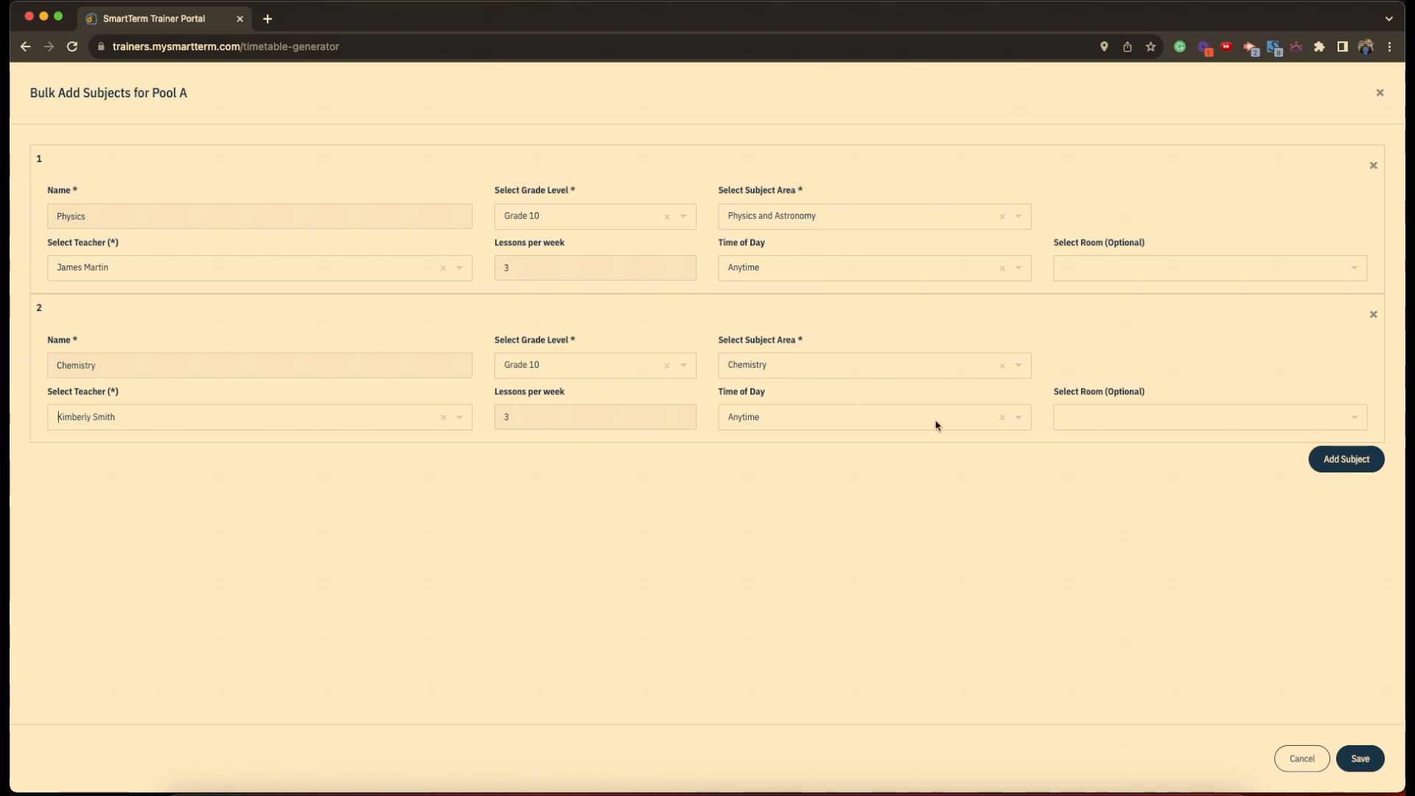
pyautogui.click(1330, 467)
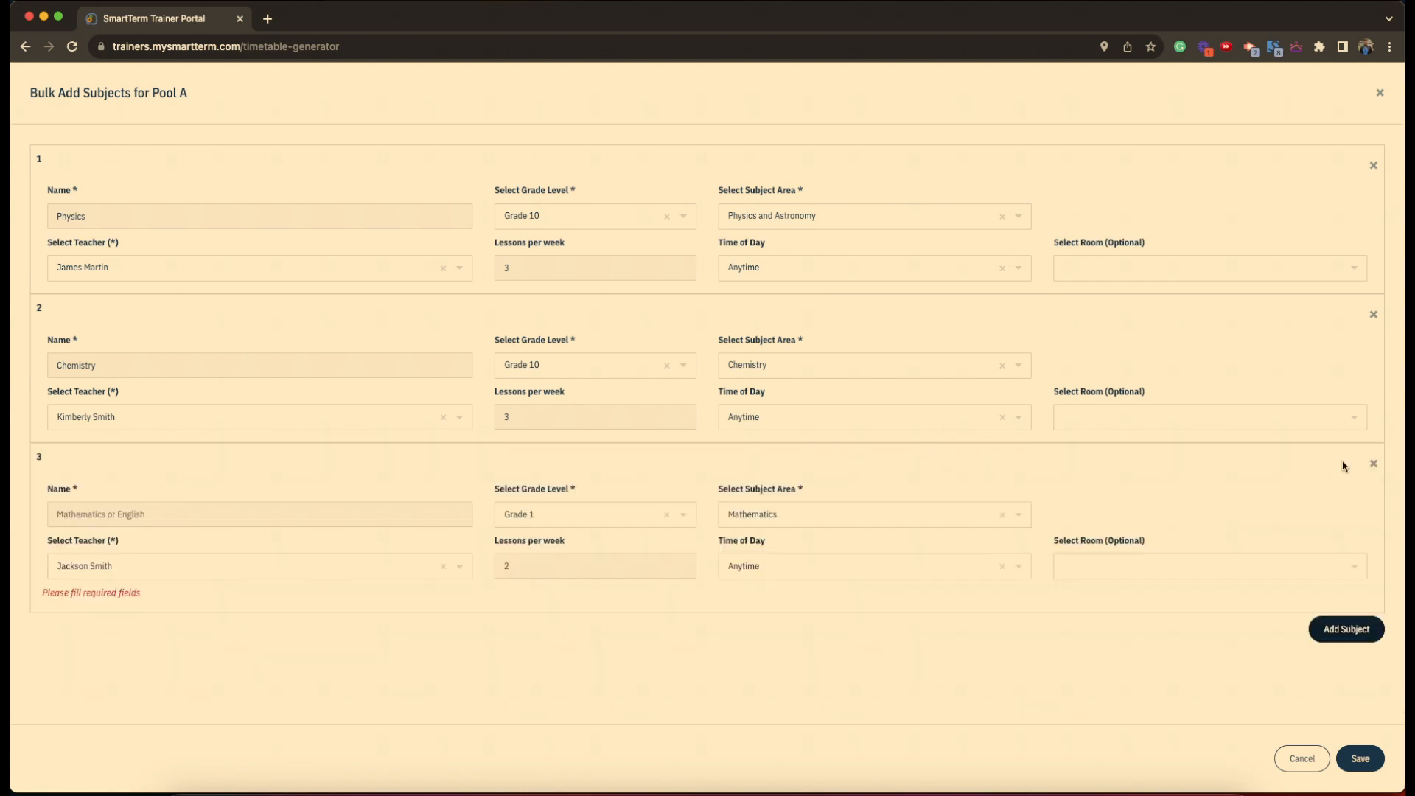
# - Fill the third row as 'Accounts' for Grade 10, subject area Principles of Accounts
pyautogui.click(245, 514)
pyautogui.write('Accounts')
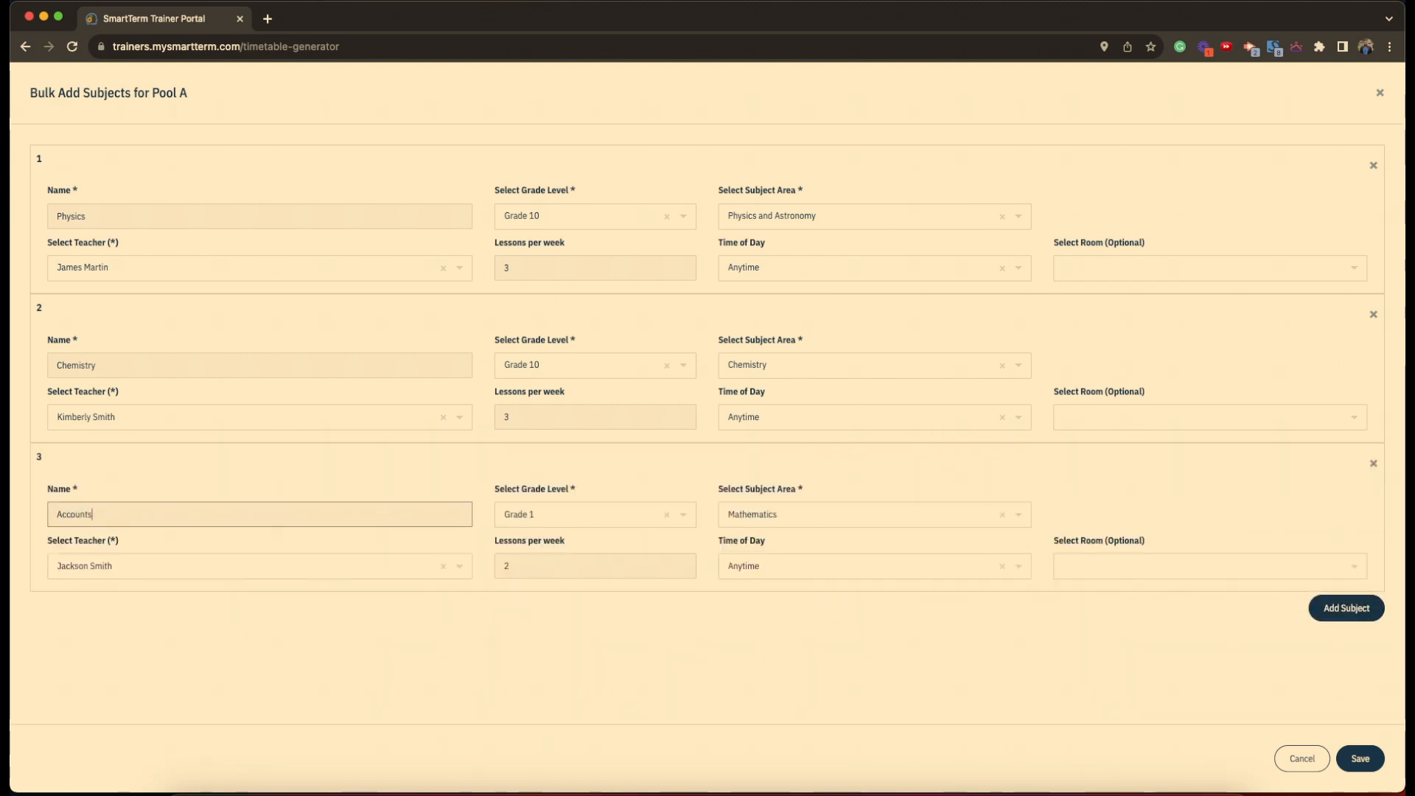
pyautogui.click(525, 516)
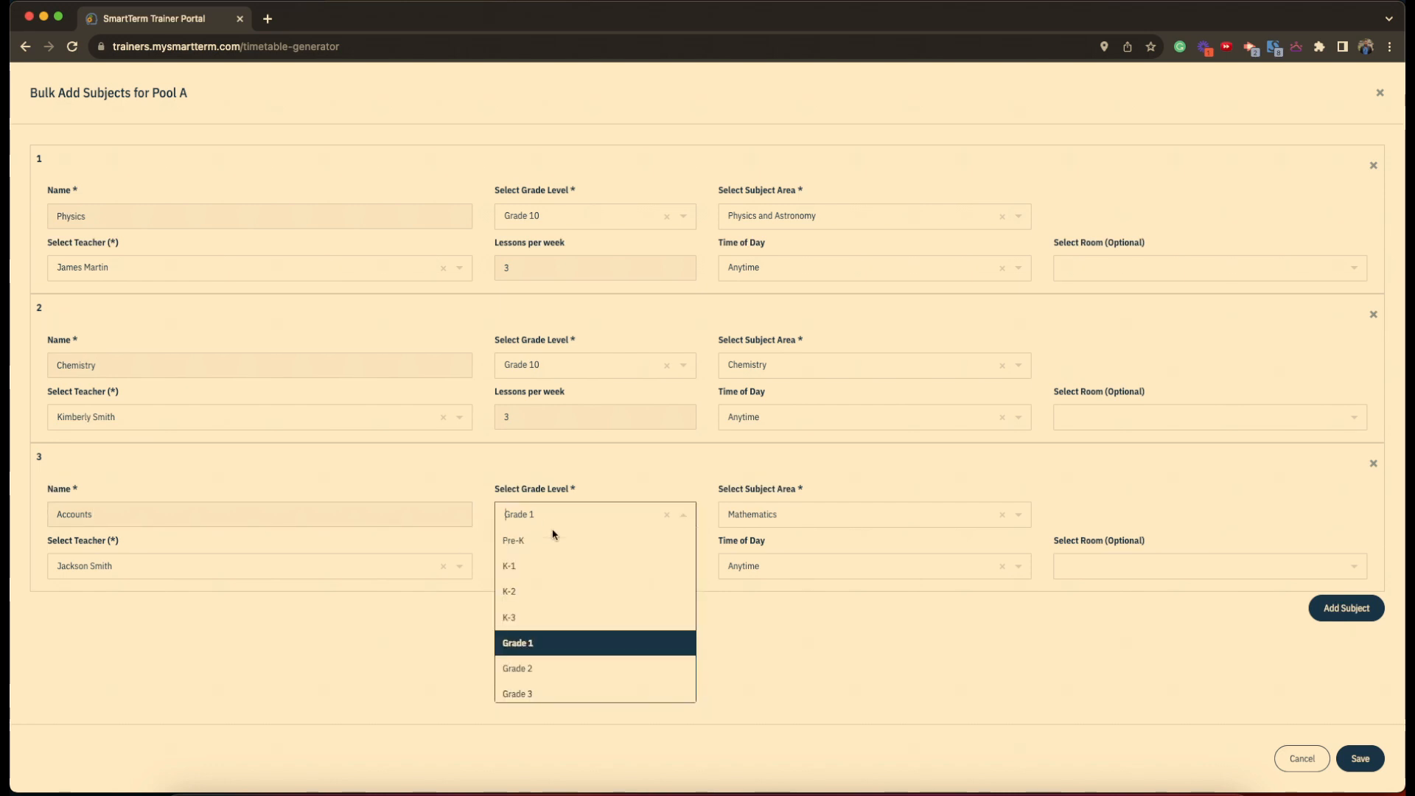
pyautogui.scroll(-3, 549, 676)
pyautogui.click(543, 635)
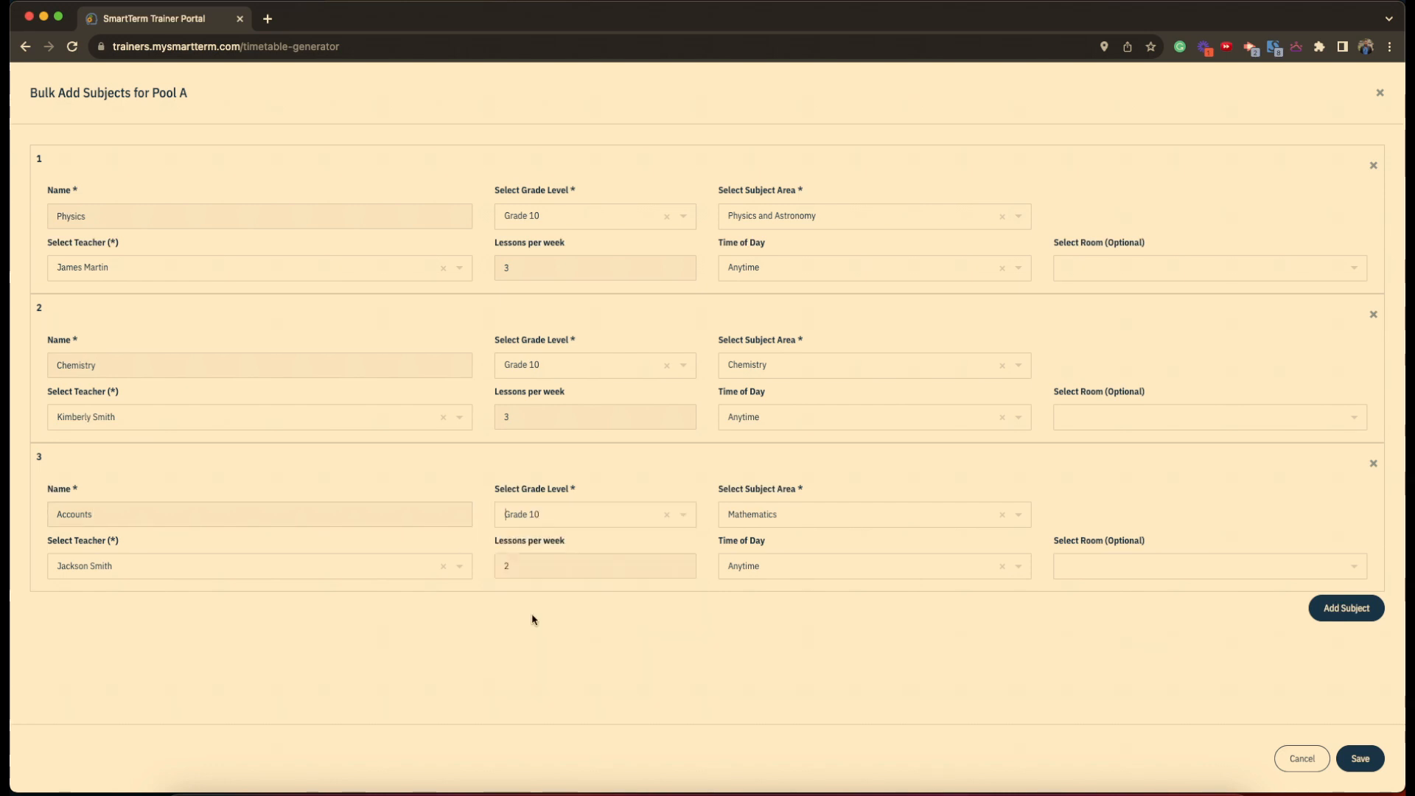
pyautogui.click(816, 515)
pyautogui.write('acco')
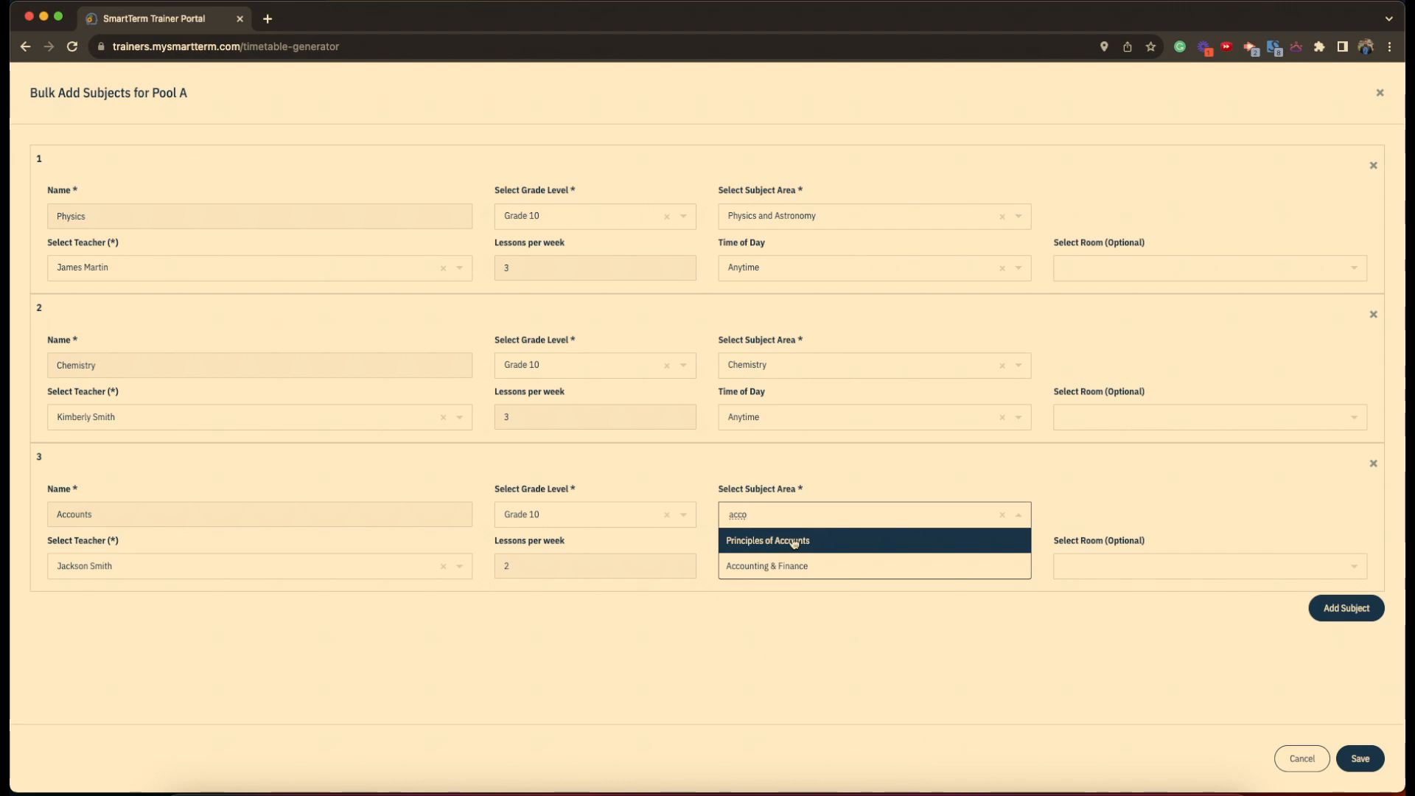
pyautogui.click(794, 543)
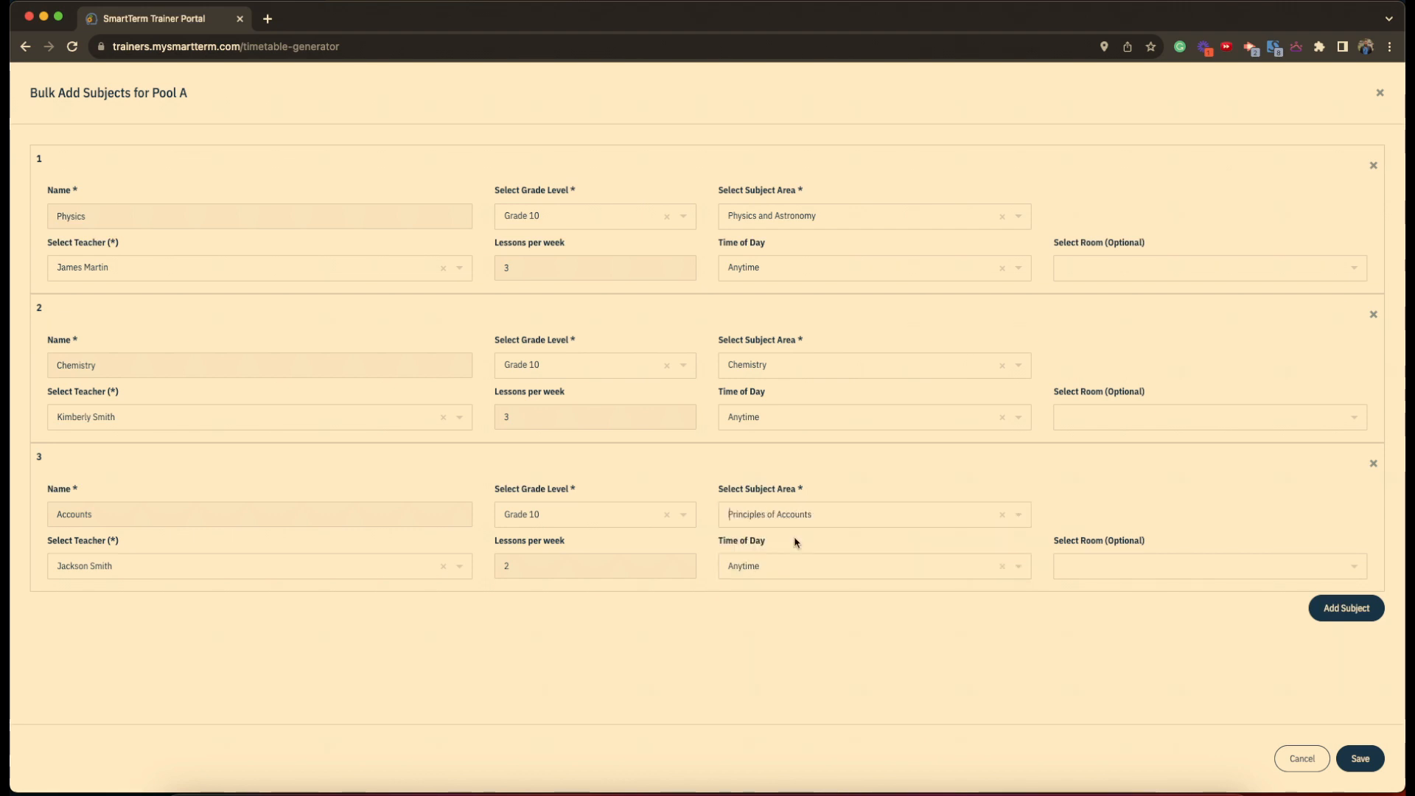
# - Give Accounts a different teacher and 3 lessons per week, then save Pool A
pyautogui.click(230, 575)
pyautogui.click(218, 641)
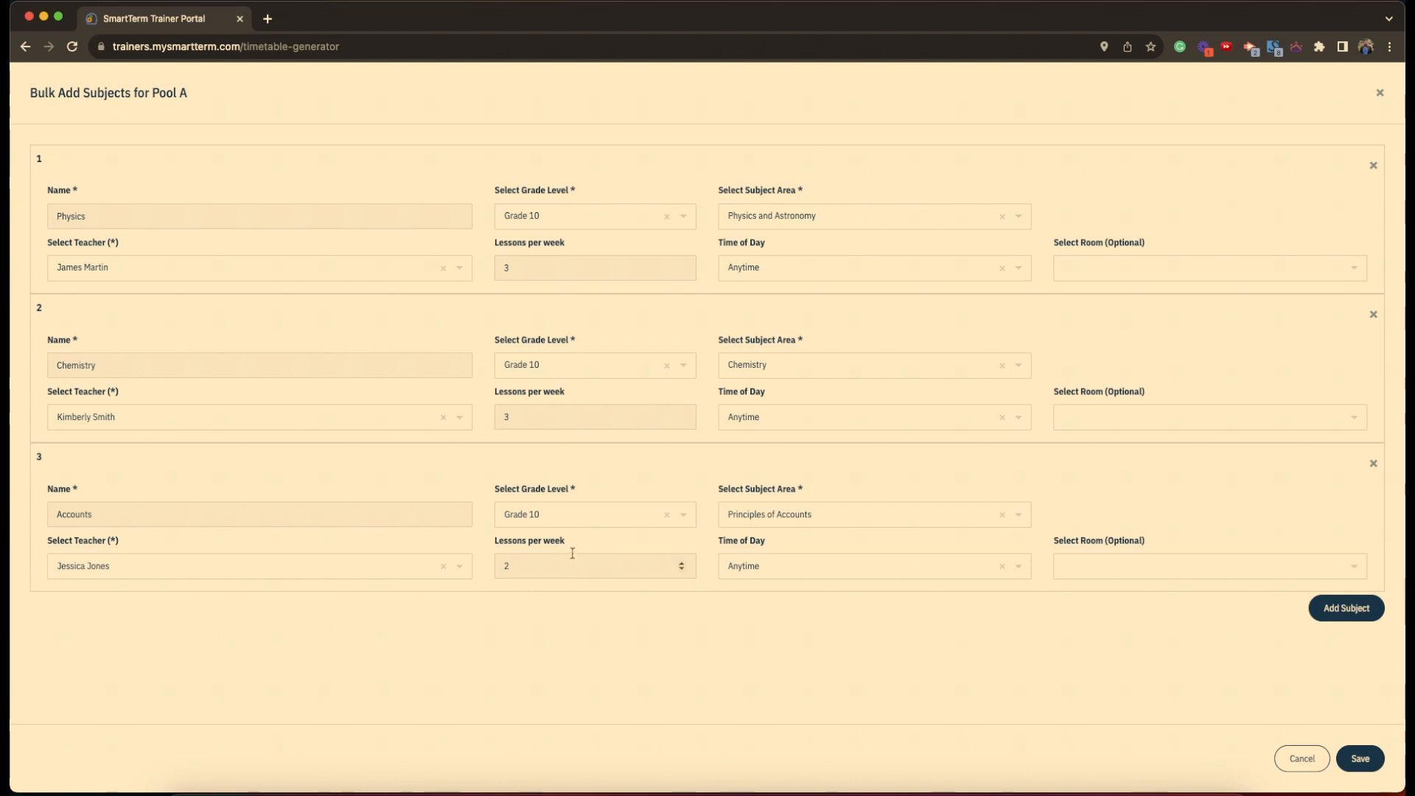
pyautogui.click(574, 565)
pyautogui.press('BackSpace')
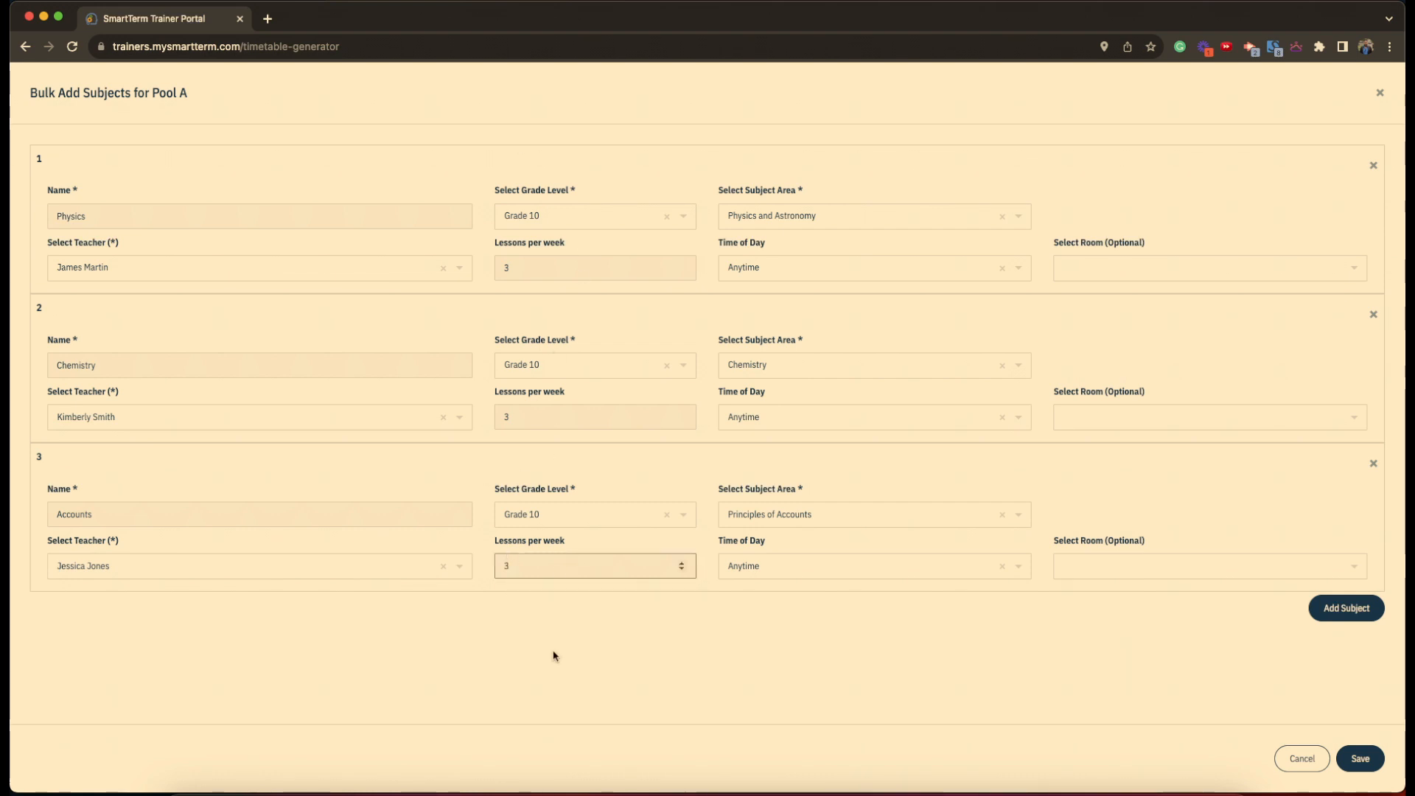
pyautogui.click(1349, 759)
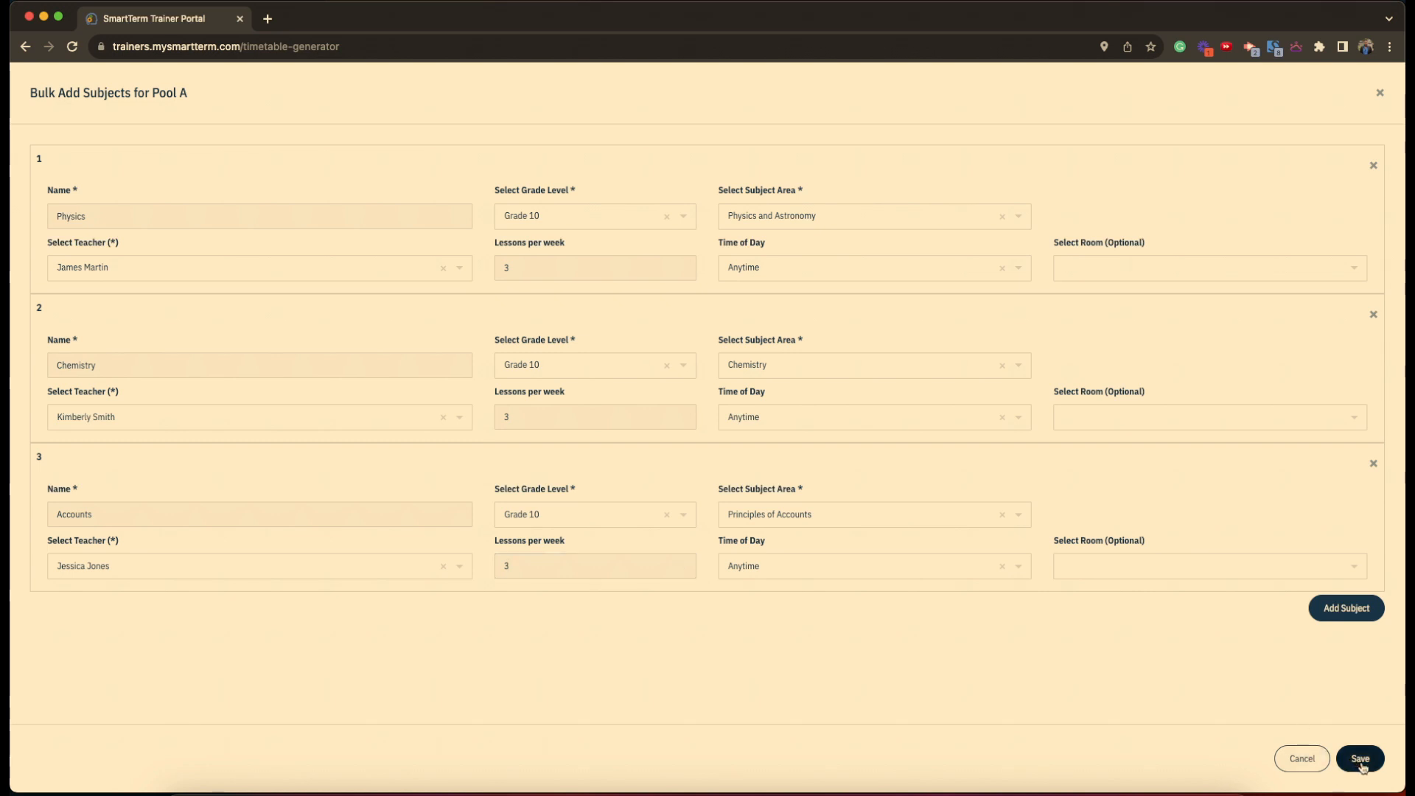
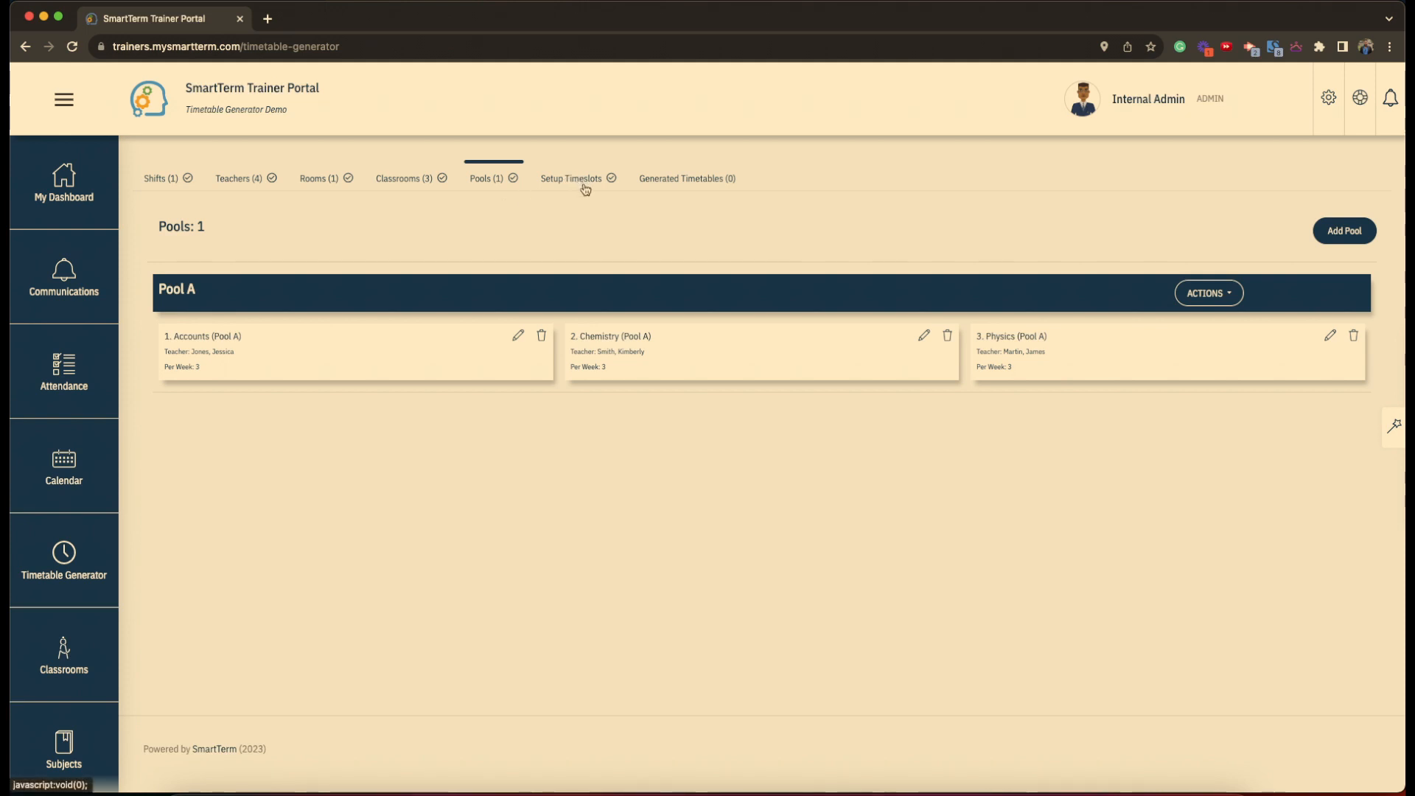
# - Review the shift, teachers, rooms, classrooms and pools, then show Grade 1 Jackson's timeslot setup
pyautogui.click(156, 184)
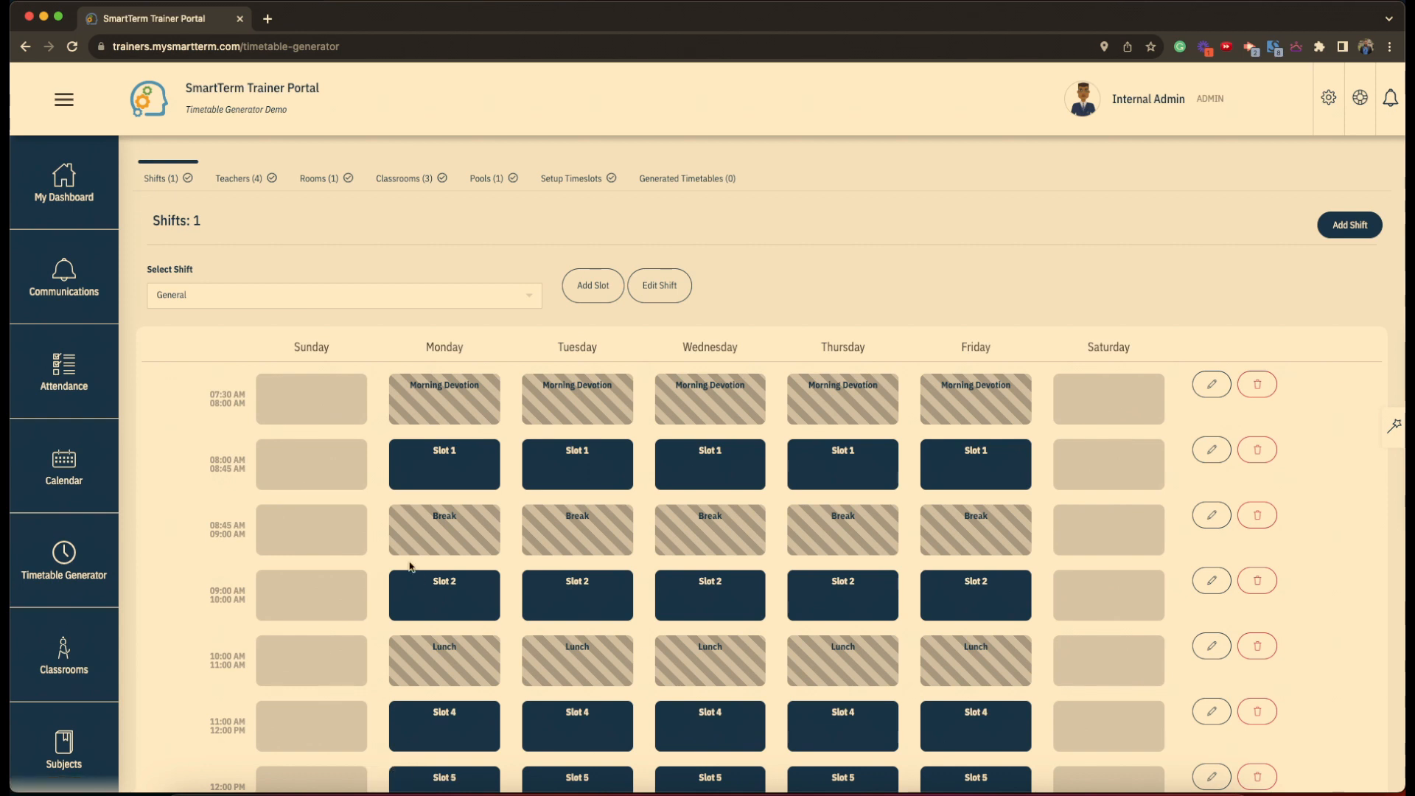
pyautogui.click(241, 184)
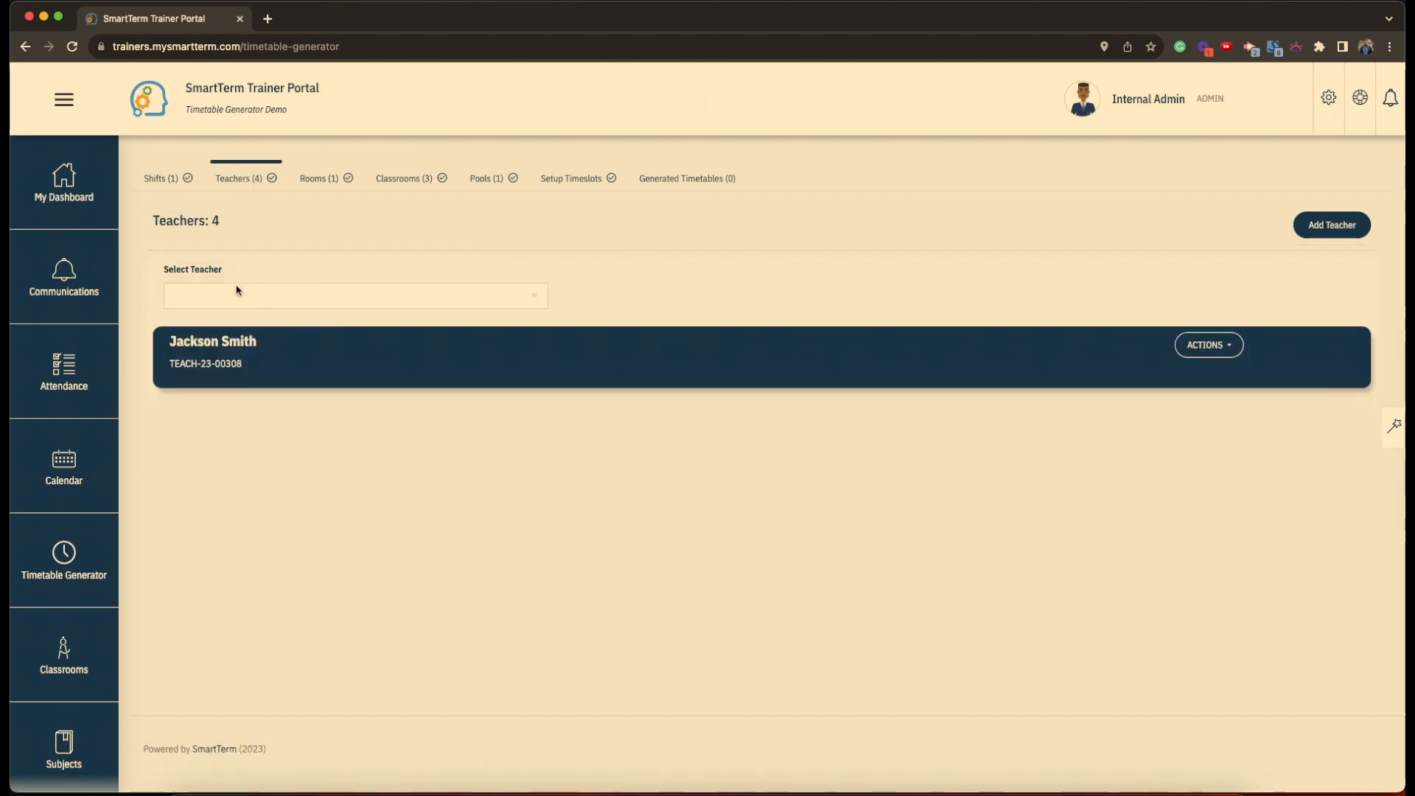
pyautogui.click(323, 185)
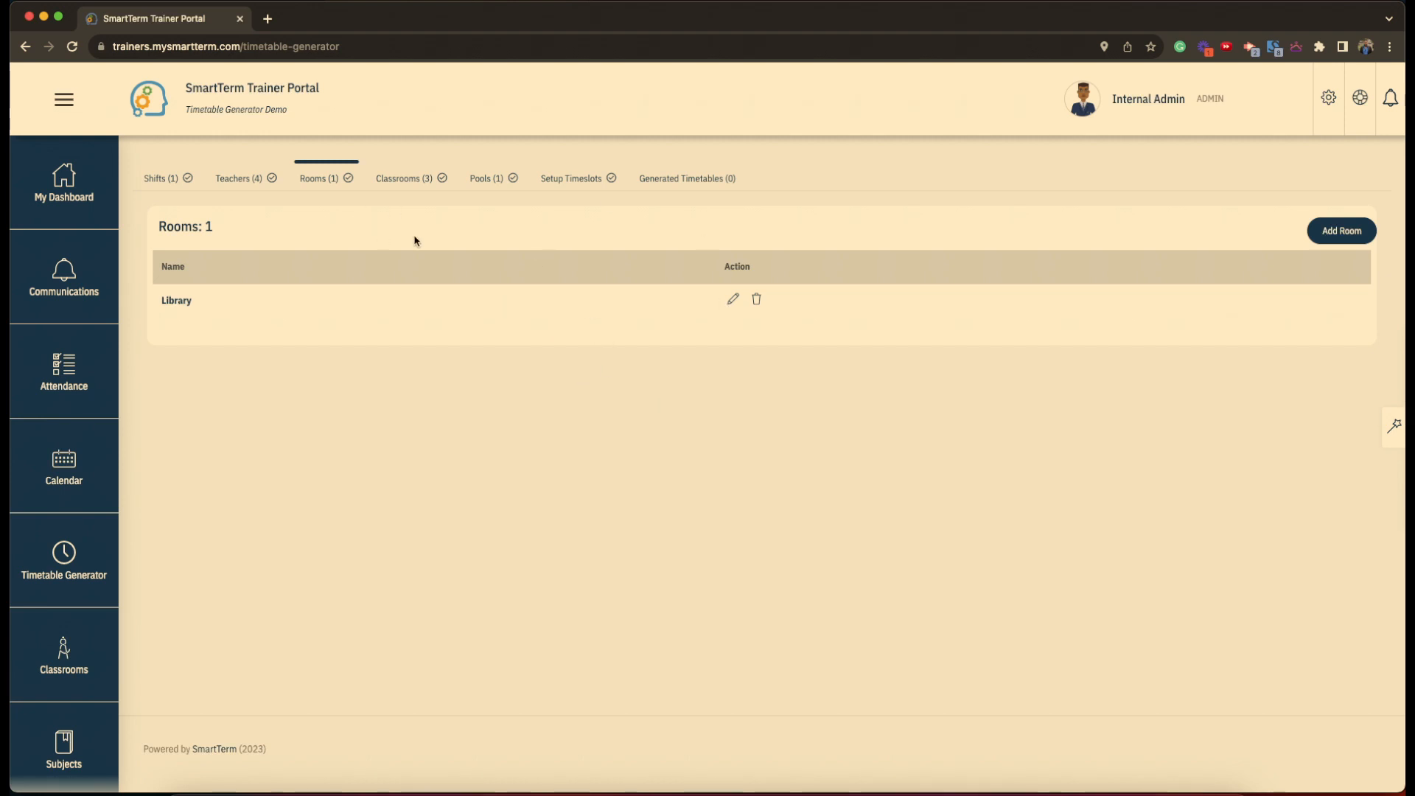
pyautogui.click(415, 180)
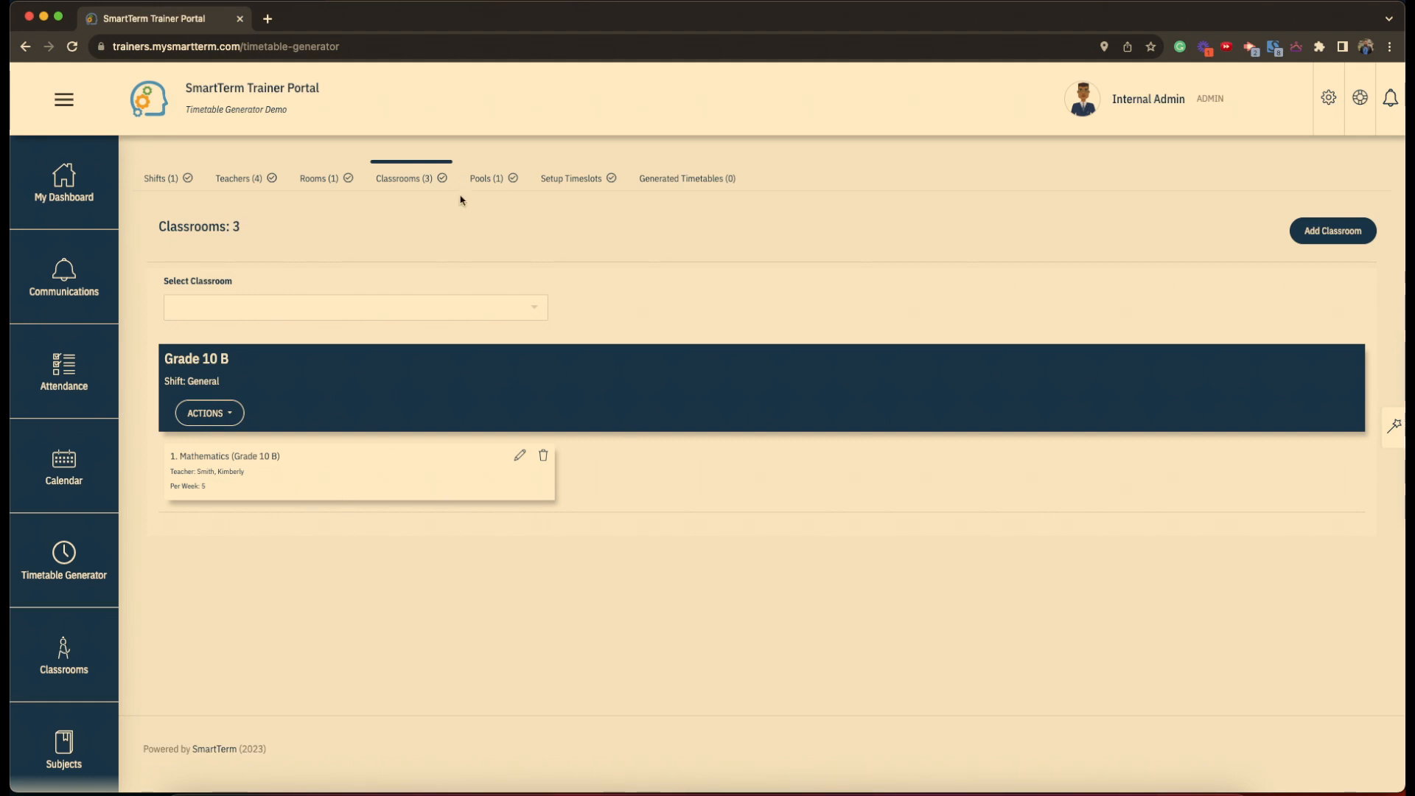
pyautogui.click(492, 178)
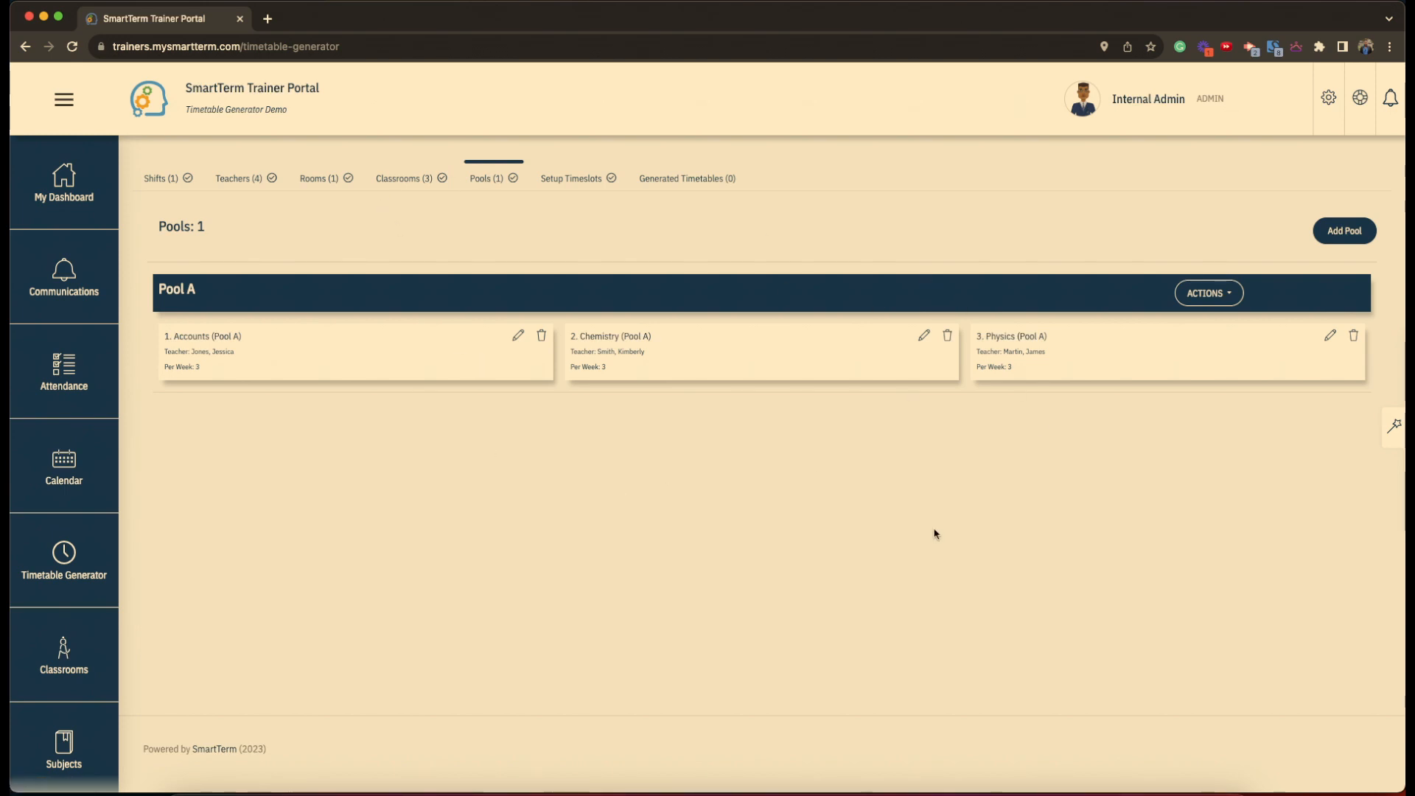
pyautogui.click(573, 182)
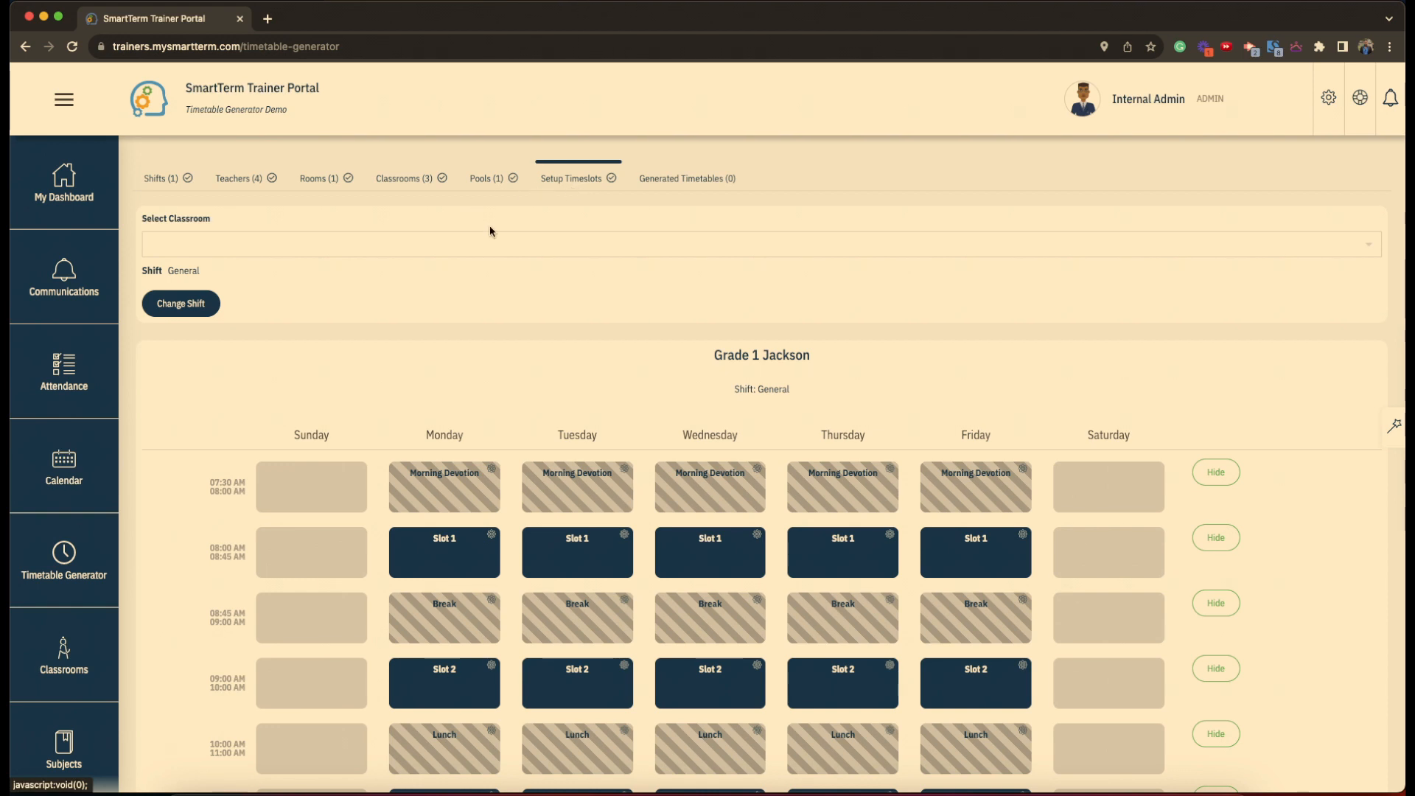
# - Select Grade 1 Jackson and block its Tuesday Slot 1
pyautogui.click(440, 244)
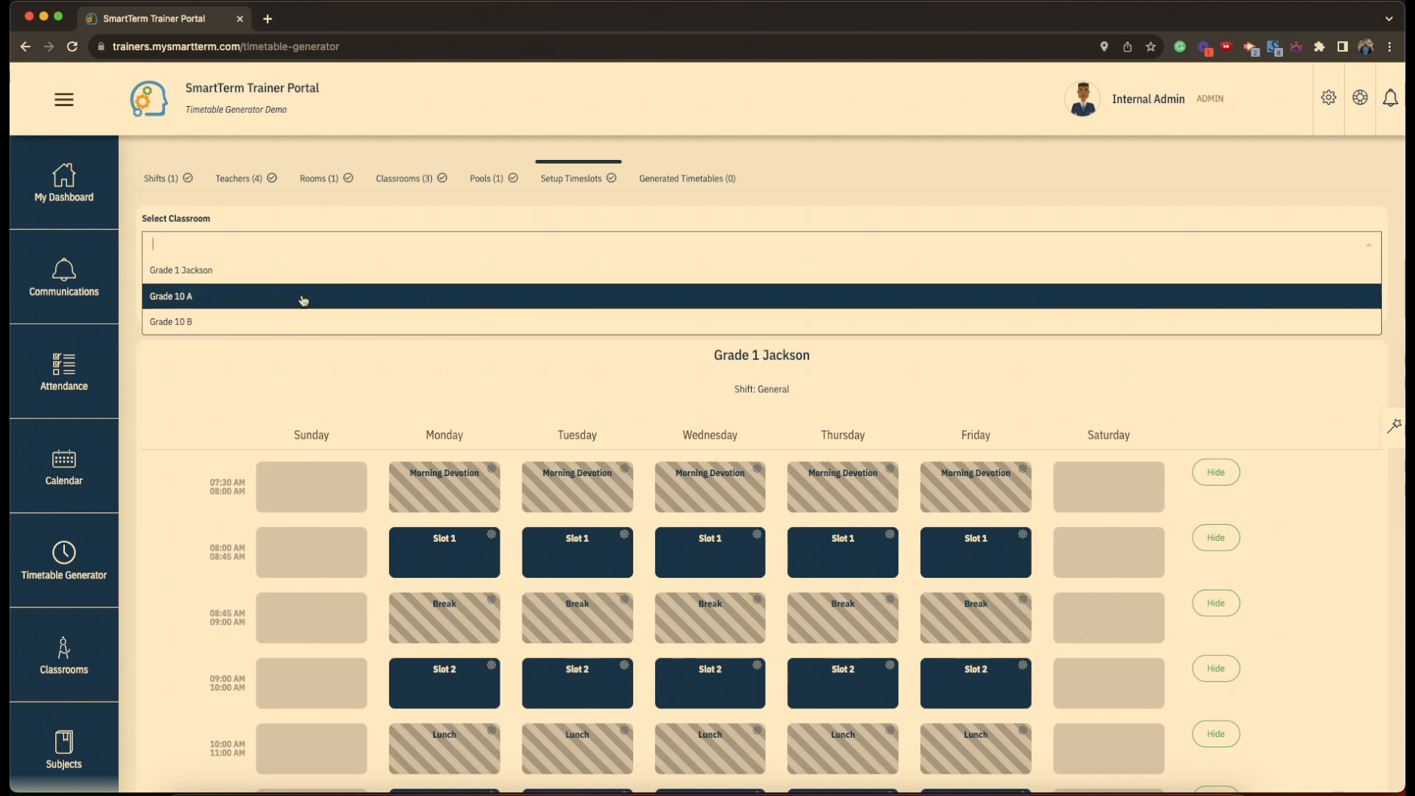
pyautogui.click(196, 393)
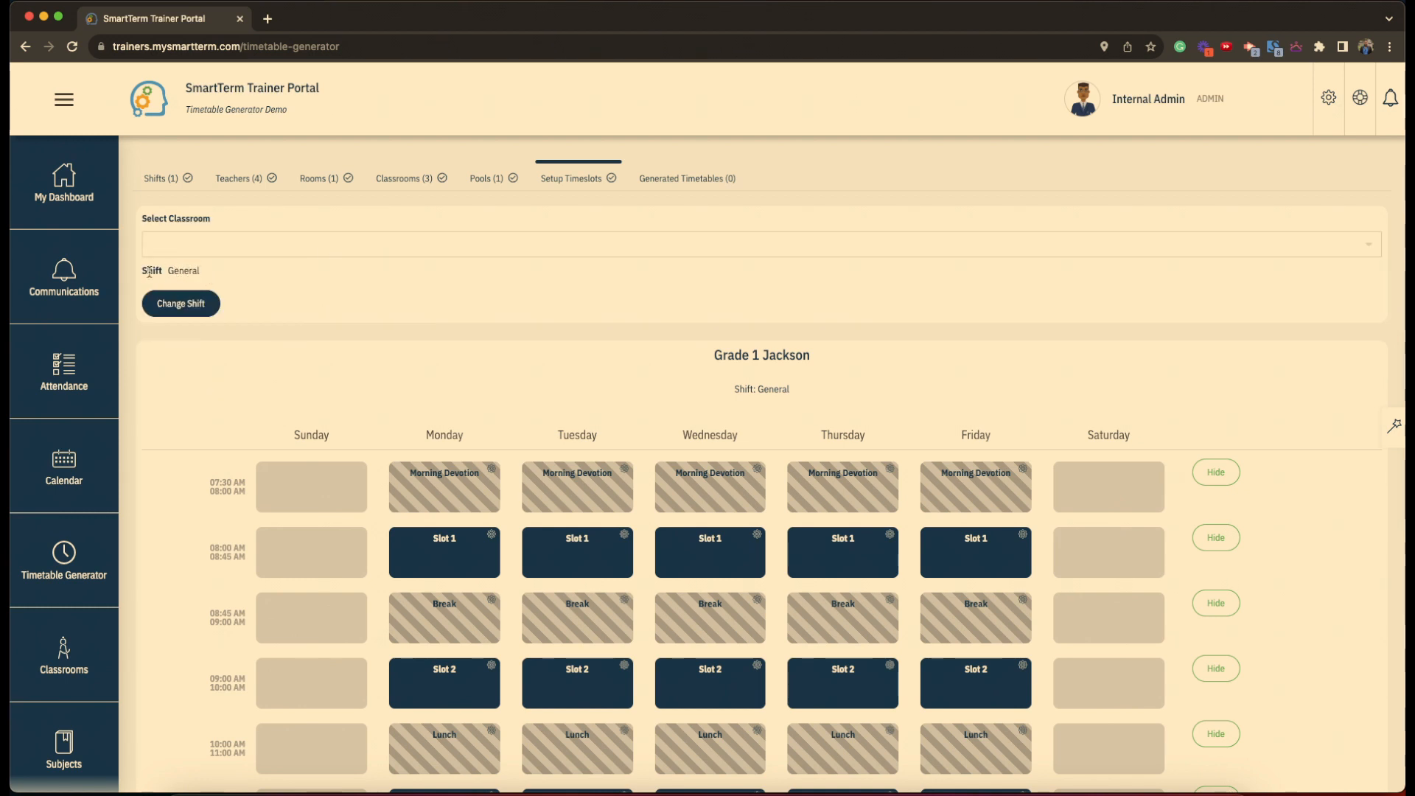
pyautogui.click(210, 250)
pyautogui.click(211, 273)
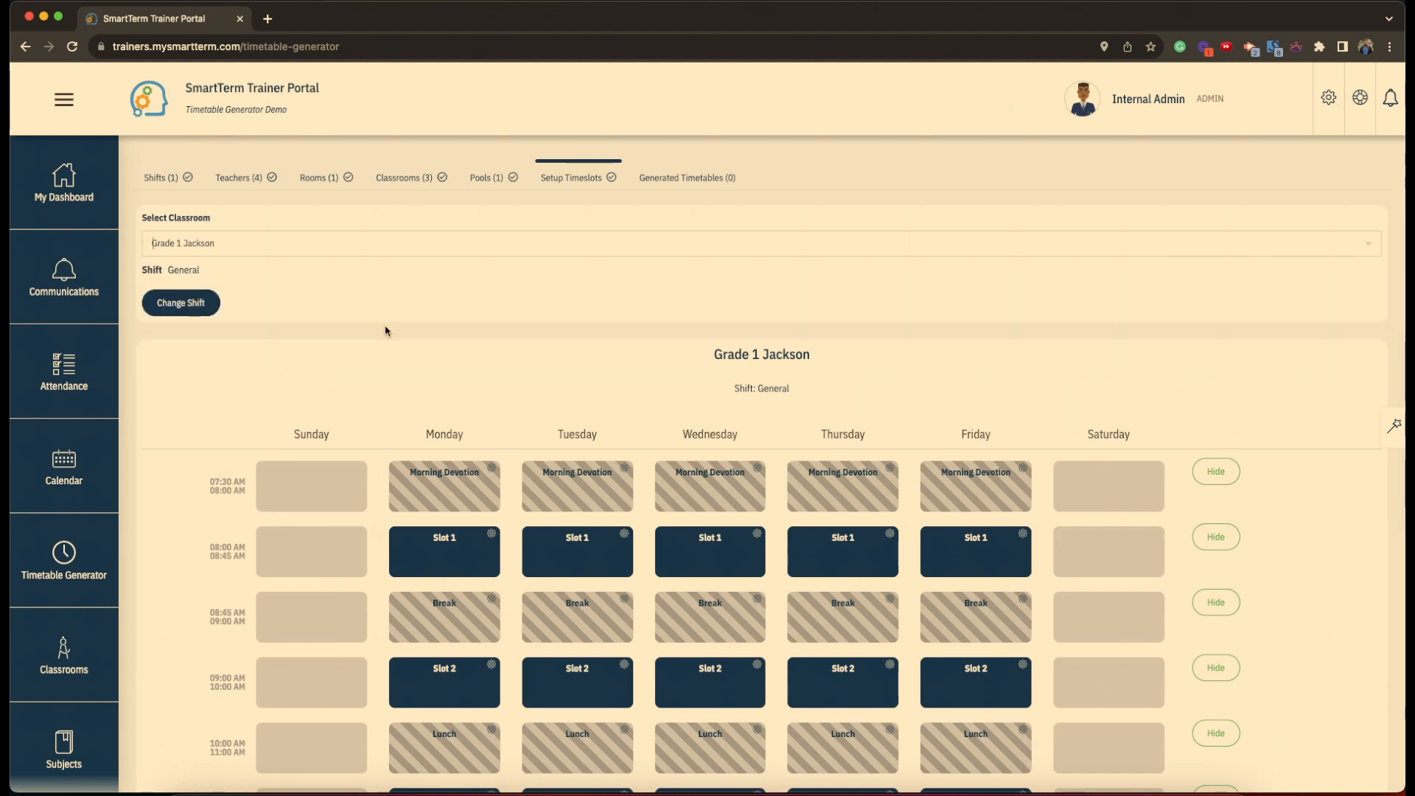
pyautogui.scroll(-3, 385, 329)
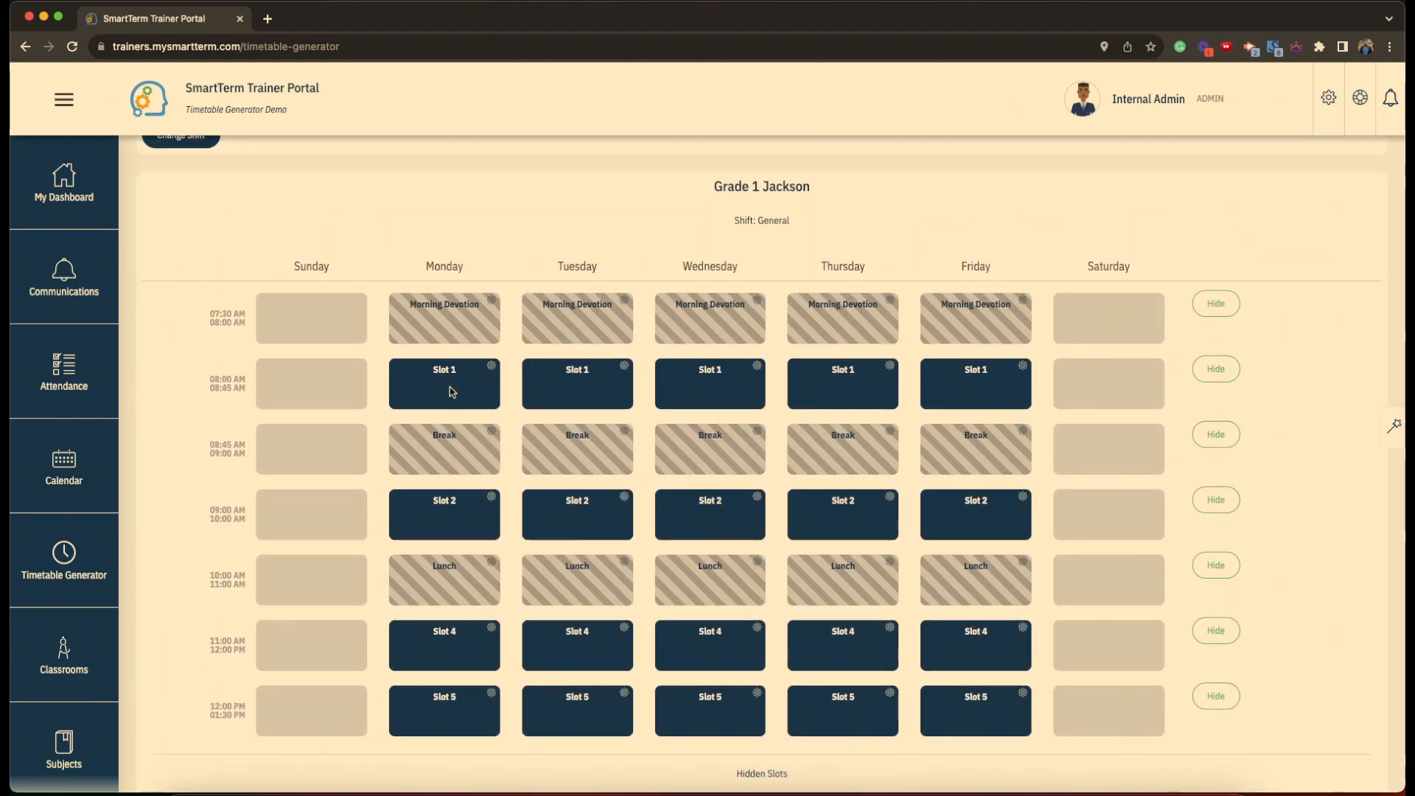
pyautogui.click(577, 390)
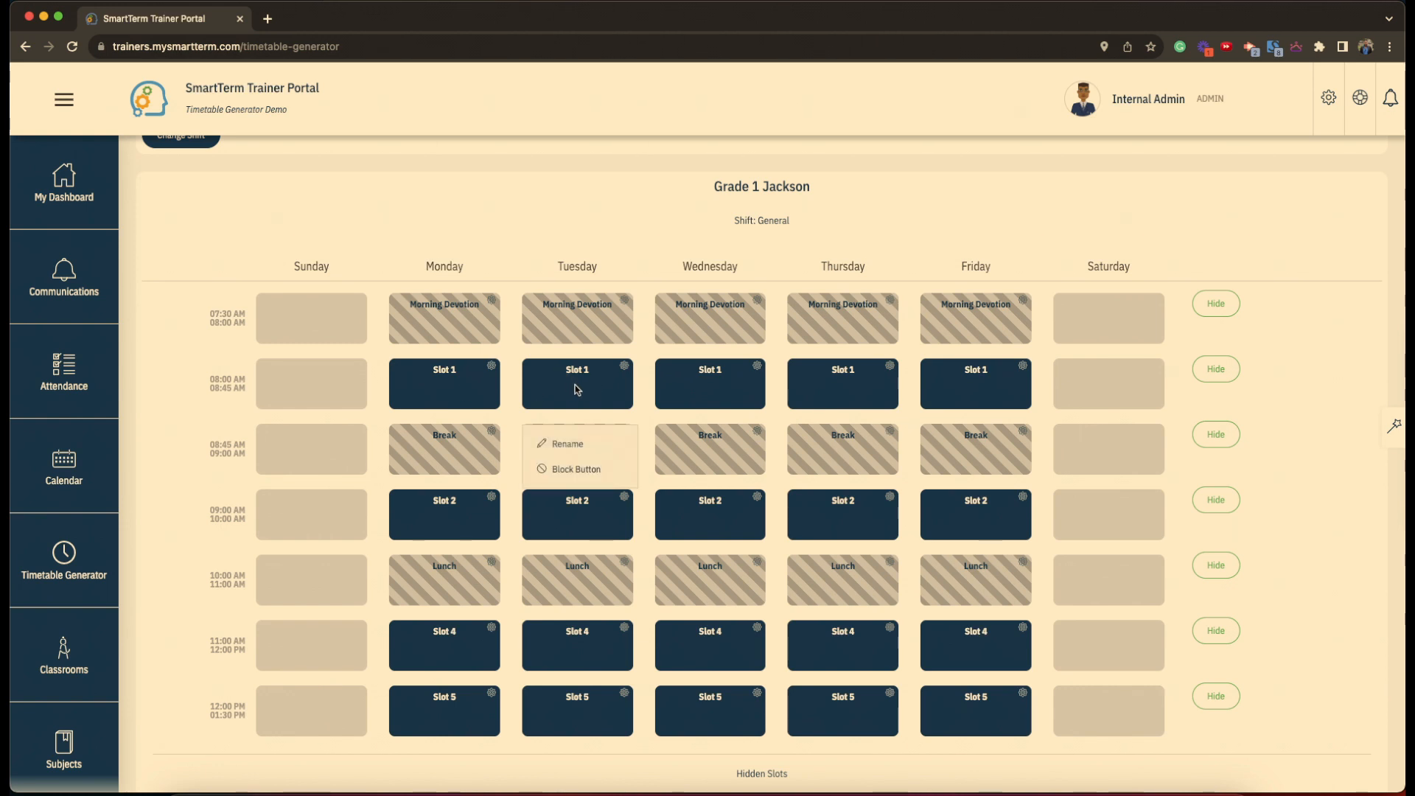
pyautogui.scroll(3, 550, 191)
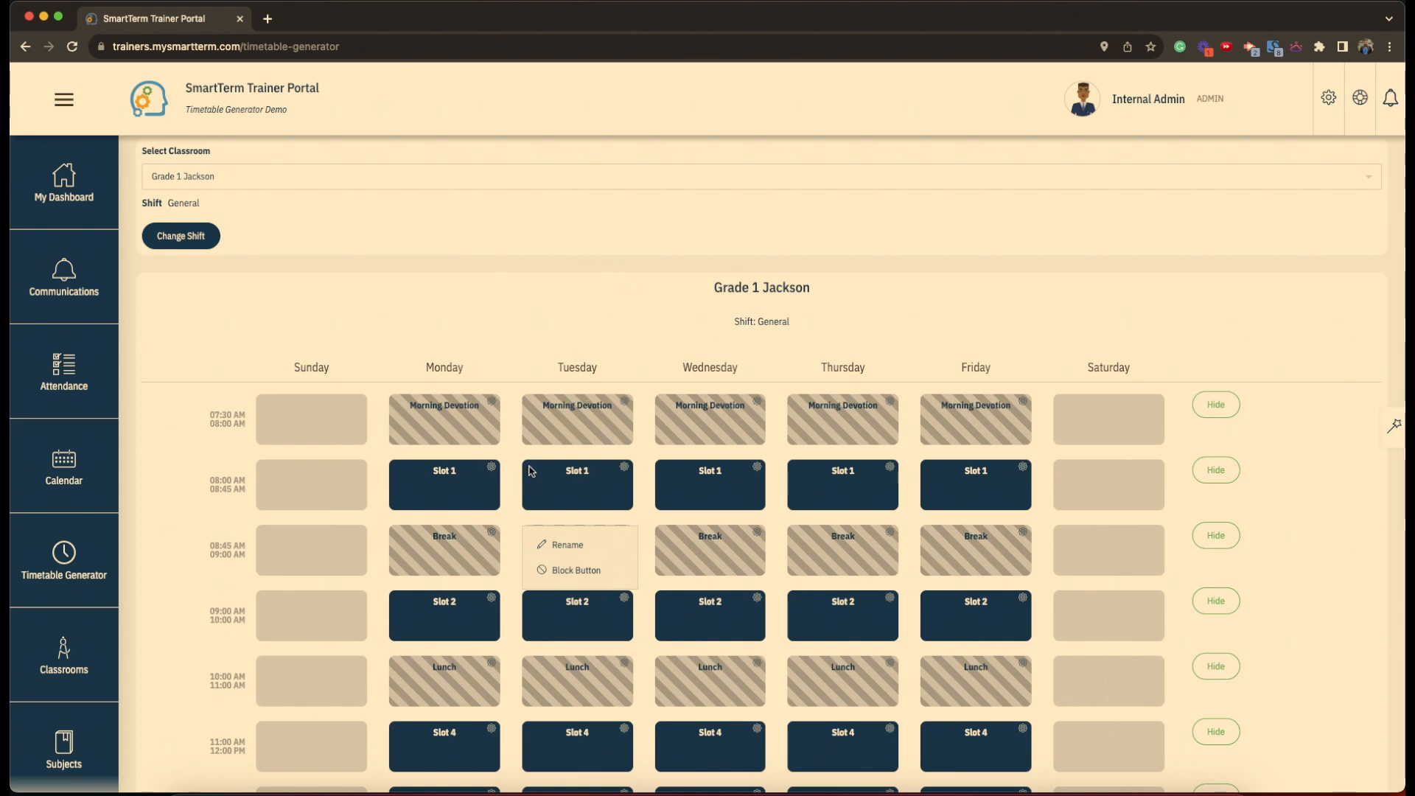
pyautogui.click(581, 475)
pyautogui.click(581, 476)
pyautogui.click(579, 571)
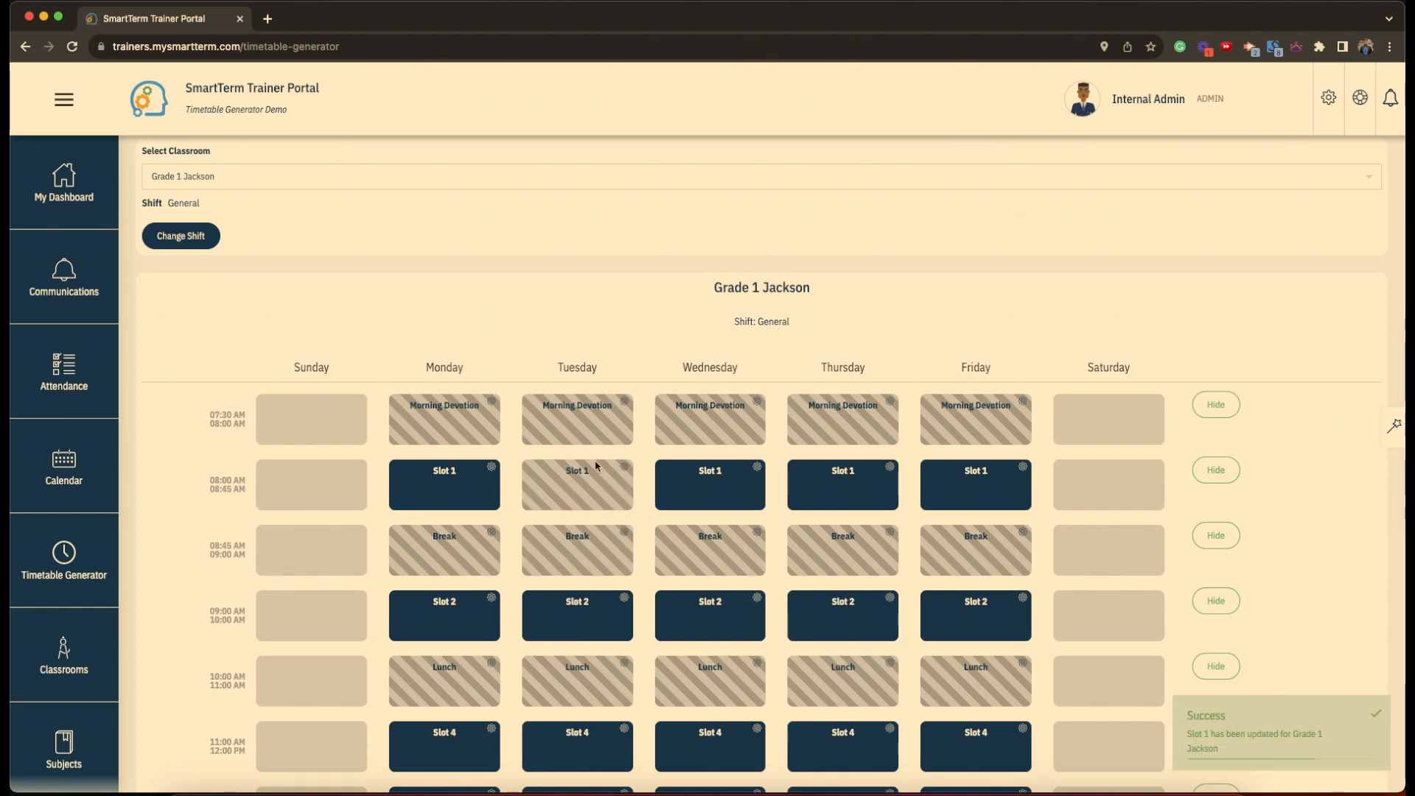
# - Hide the 12:00–1:30 PM Slot 5 row, leaving four teaching slots per weekday
pyautogui.scroll(-3, 291, 342)
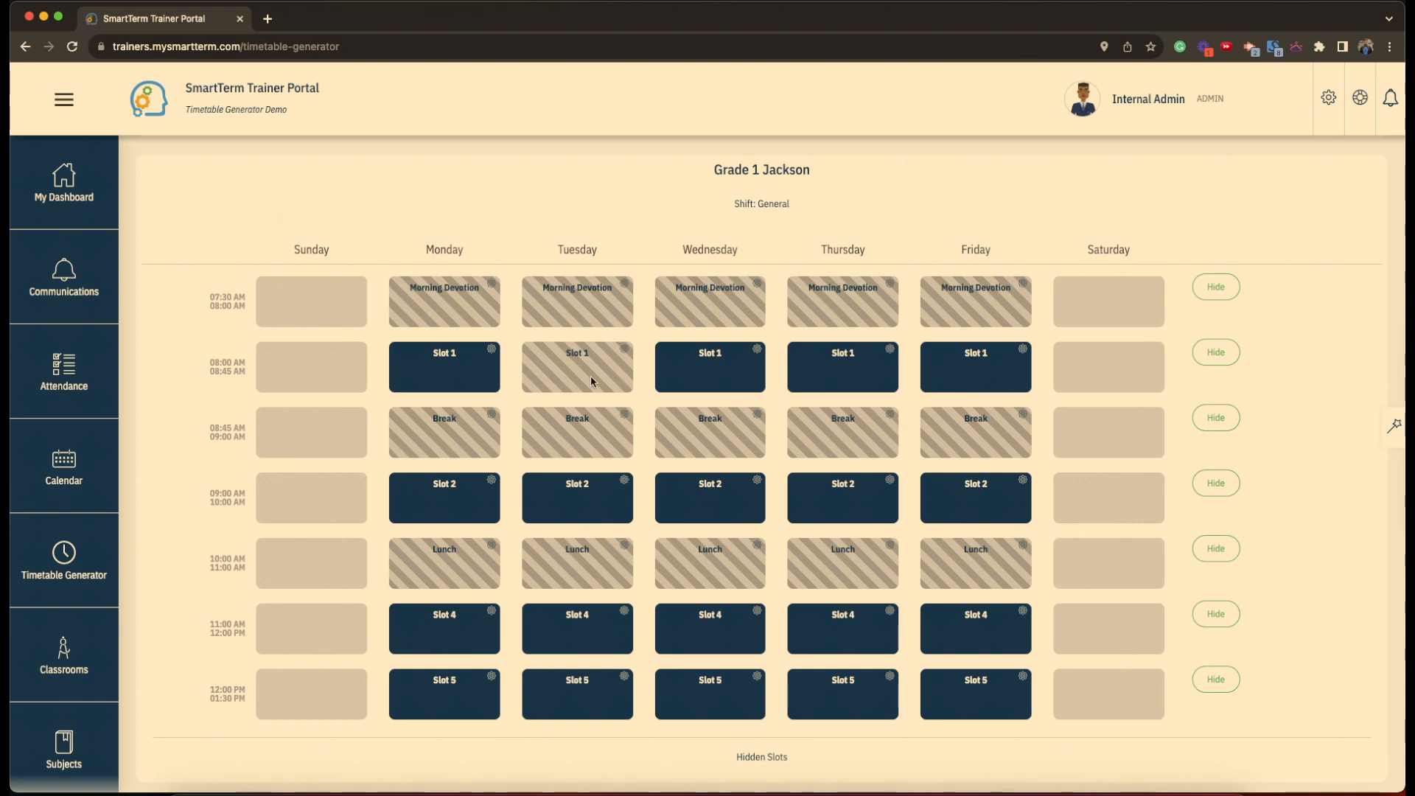
pyautogui.scroll(3, 590, 376)
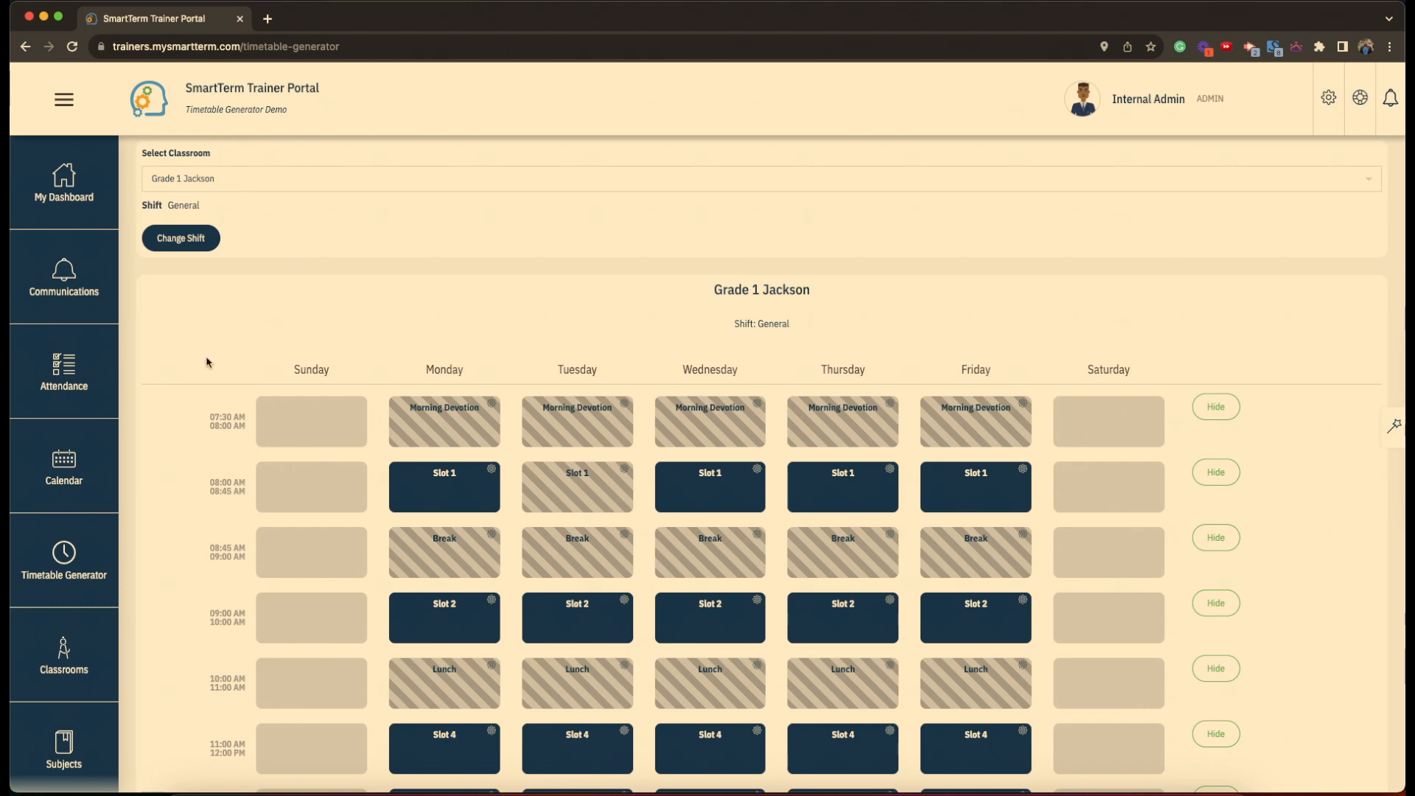
pyautogui.scroll(-3, 215, 417)
pyautogui.scroll(4, 215, 417)
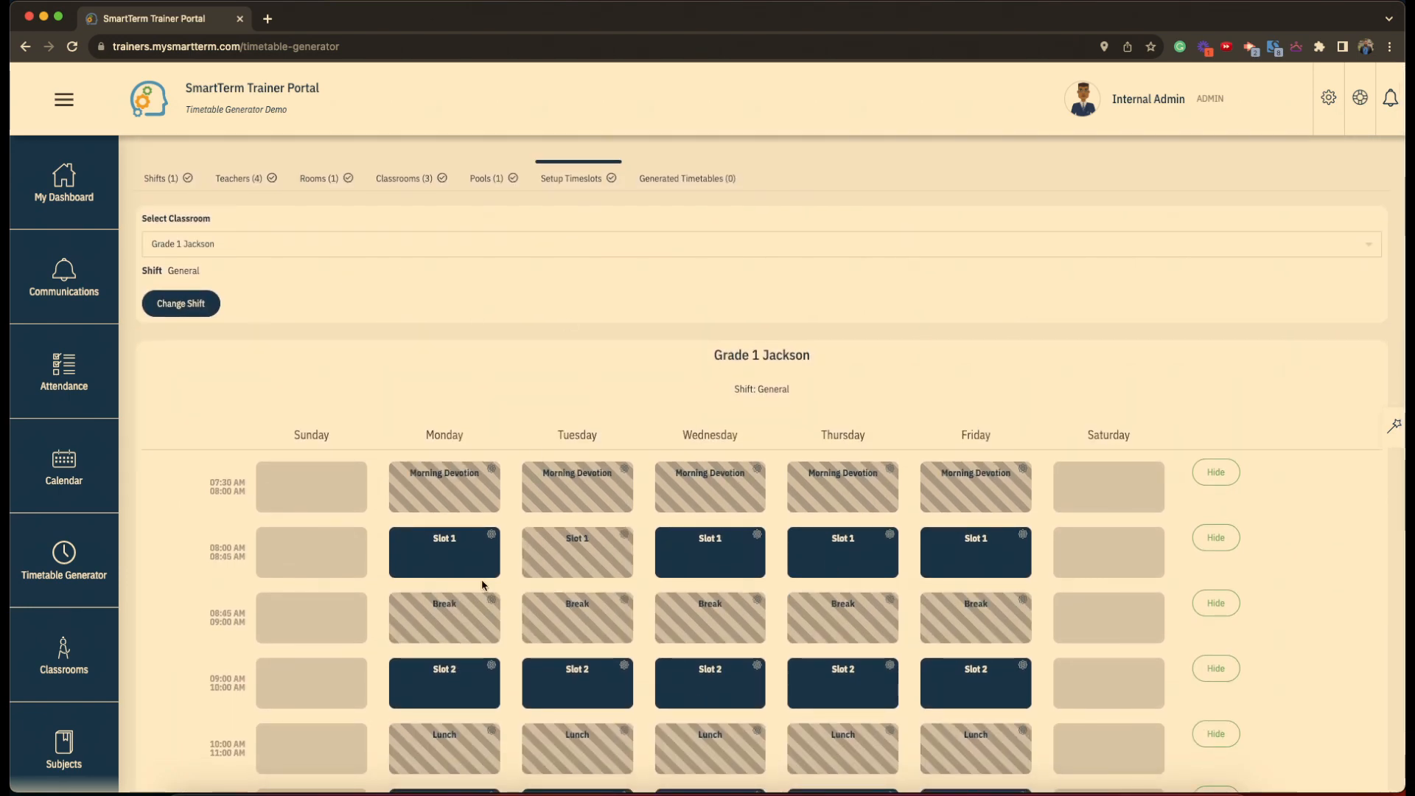
pyautogui.scroll(-4, 483, 585)
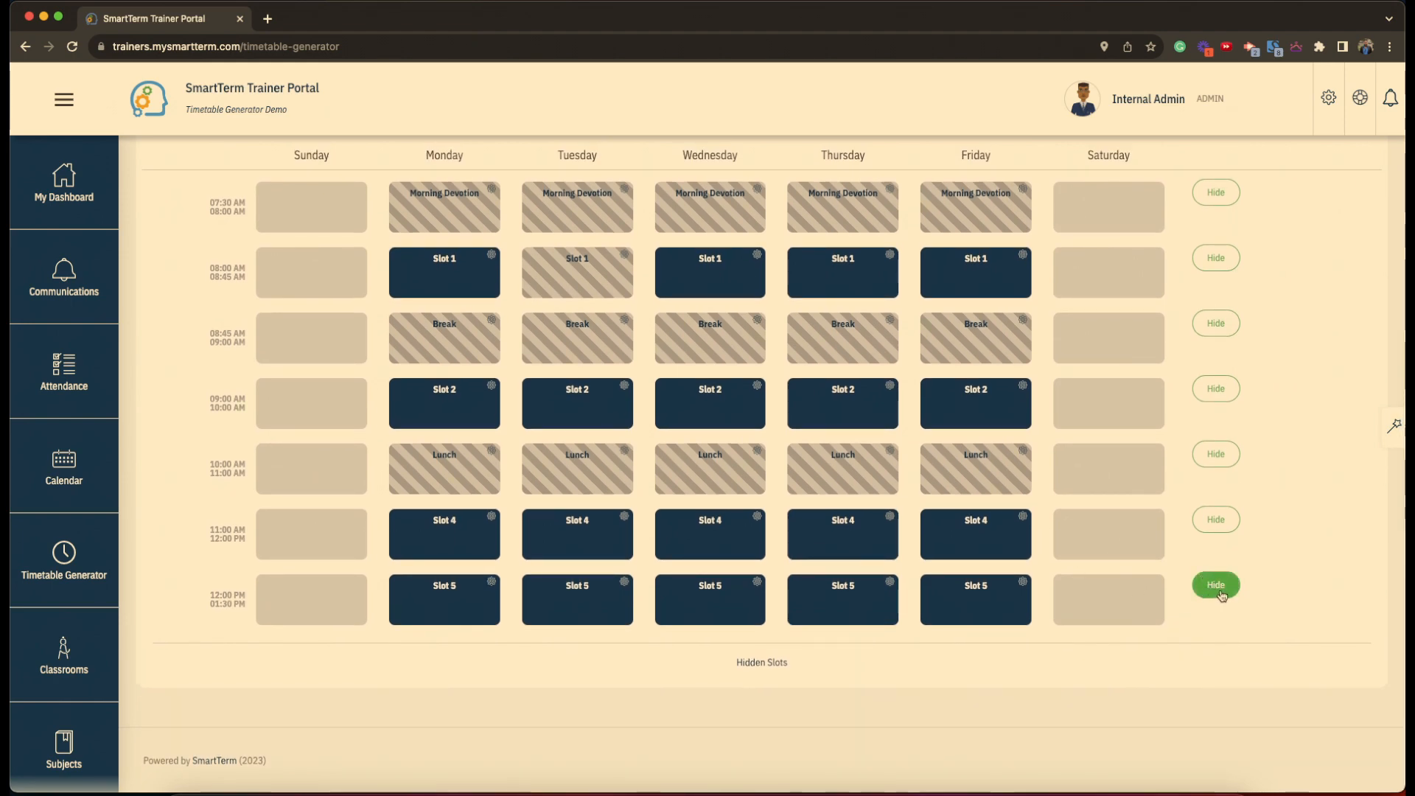
pyautogui.click(1216, 585)
pyautogui.scroll(4, 1222, 594)
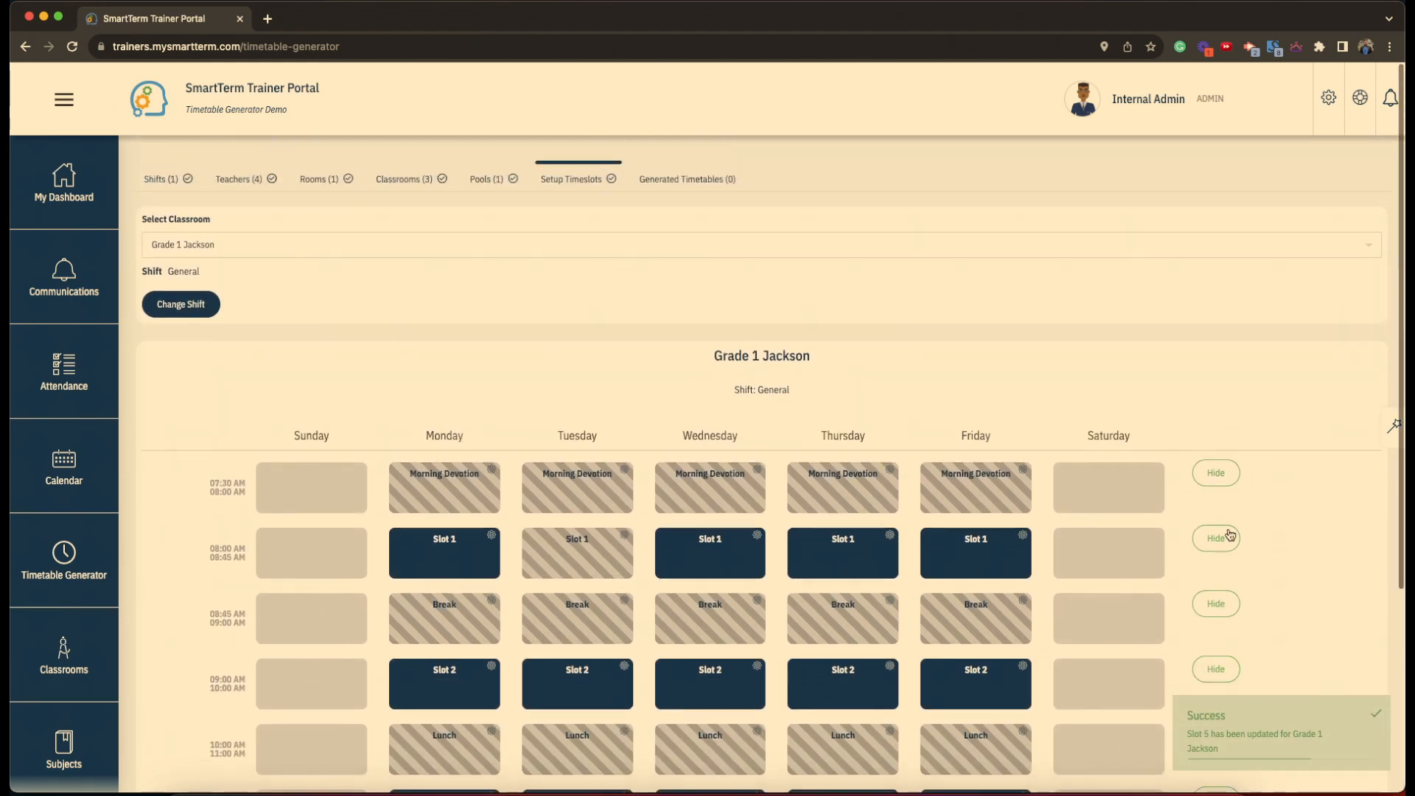
pyautogui.scroll(-4, 537, 246)
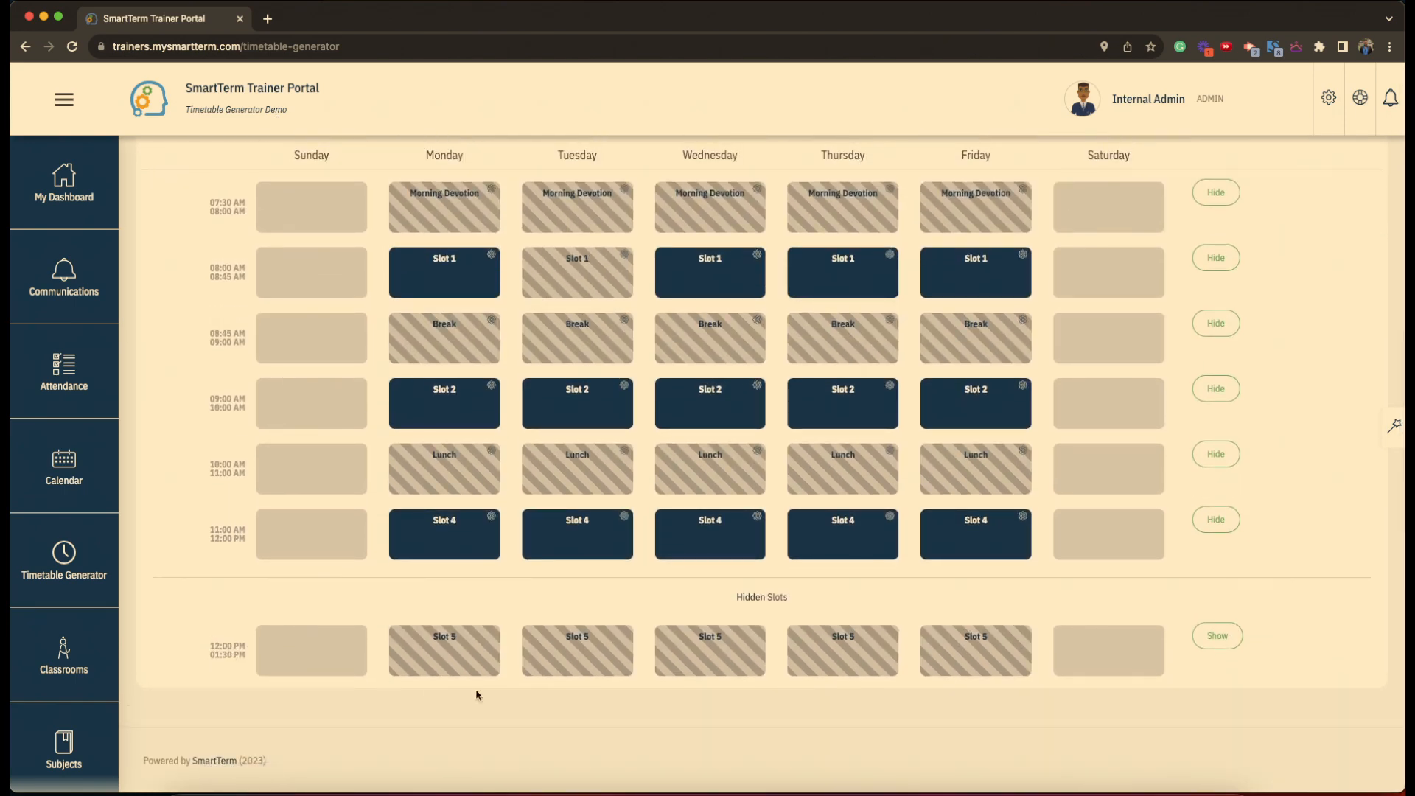
pyautogui.scroll(1, 476, 694)
pyautogui.scroll(-1, 479, 695)
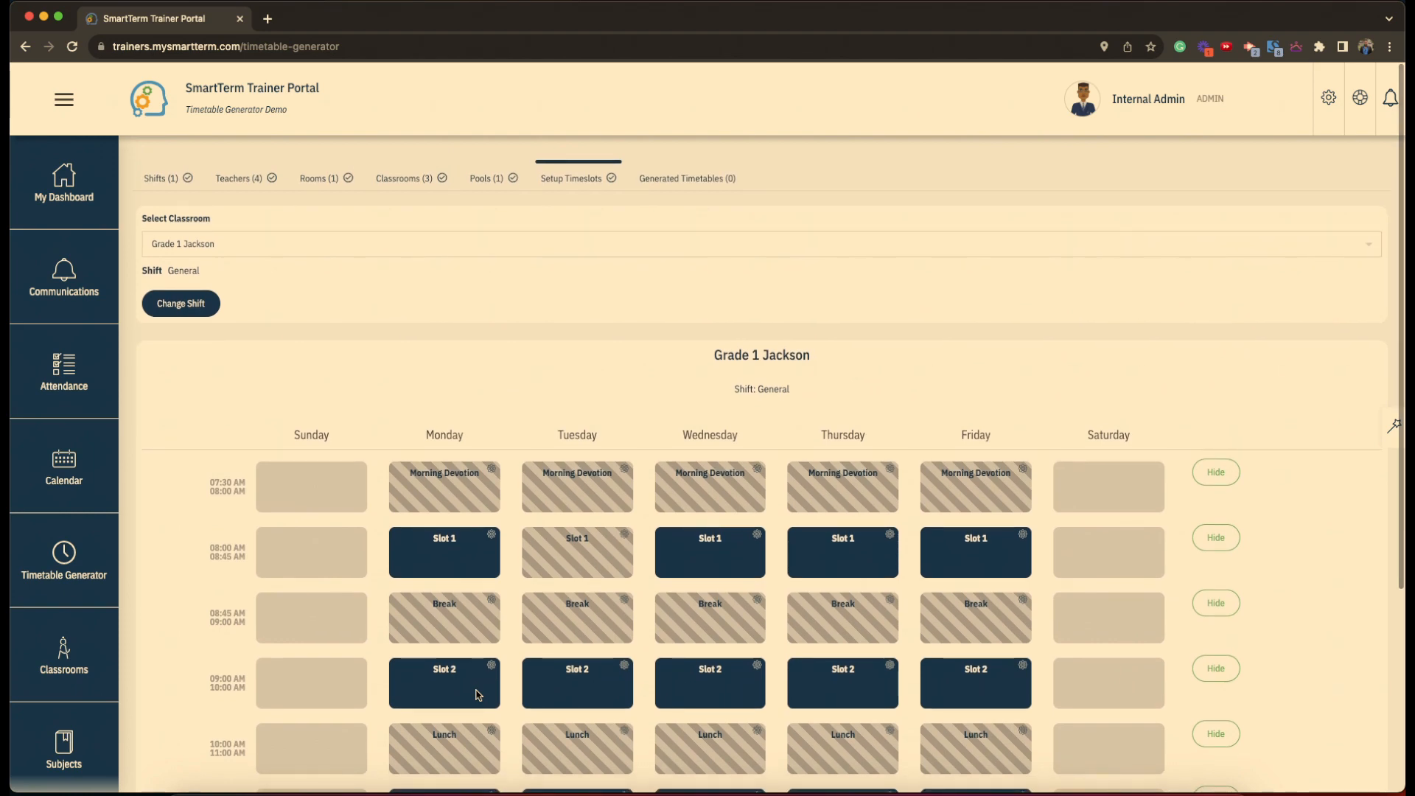
# - Check Grade 10 A's and Grade 10 B's timeslots, then view the empty Generated Timetables list
pyautogui.click(253, 244)
pyautogui.click(234, 299)
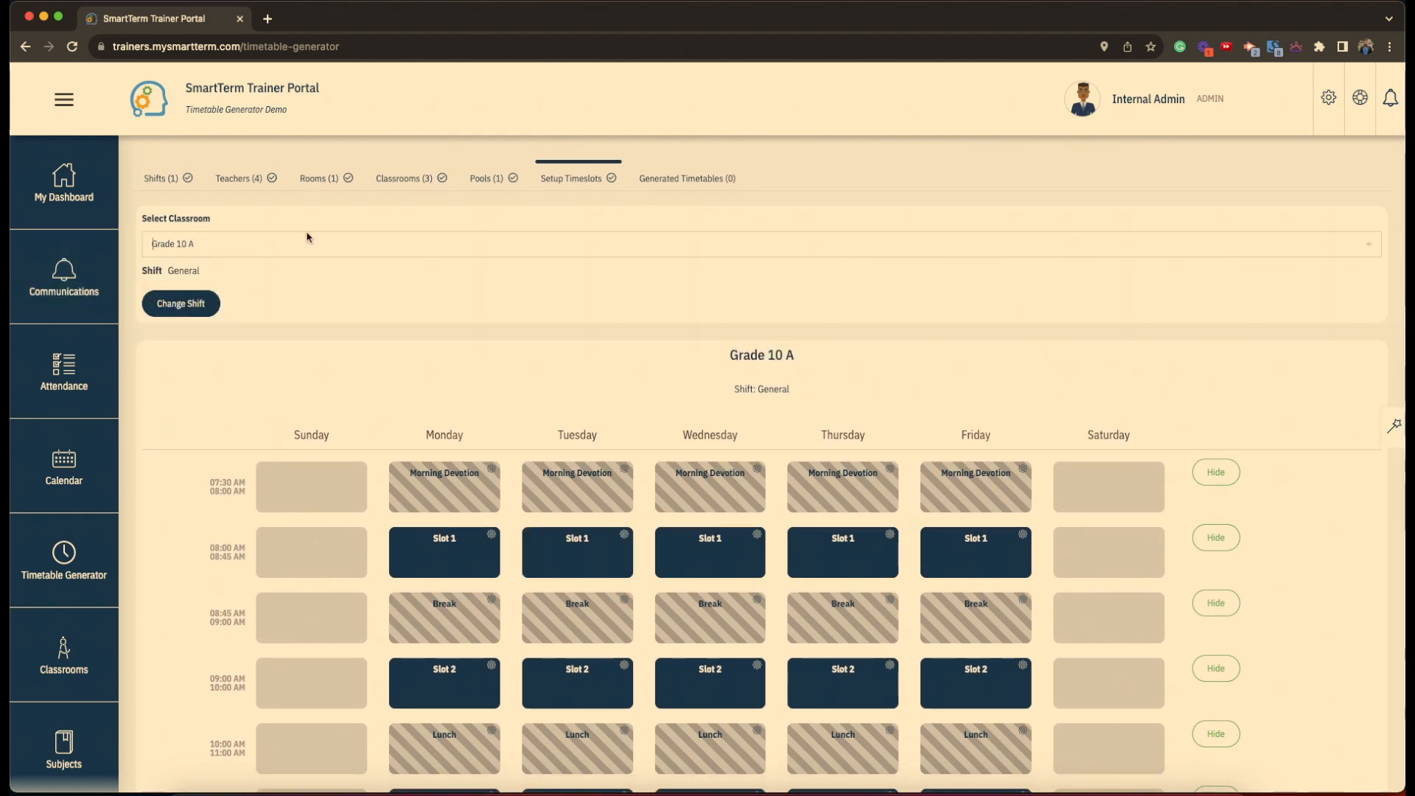
pyautogui.scroll(-4, 310, 459)
pyautogui.scroll(4, 310, 458)
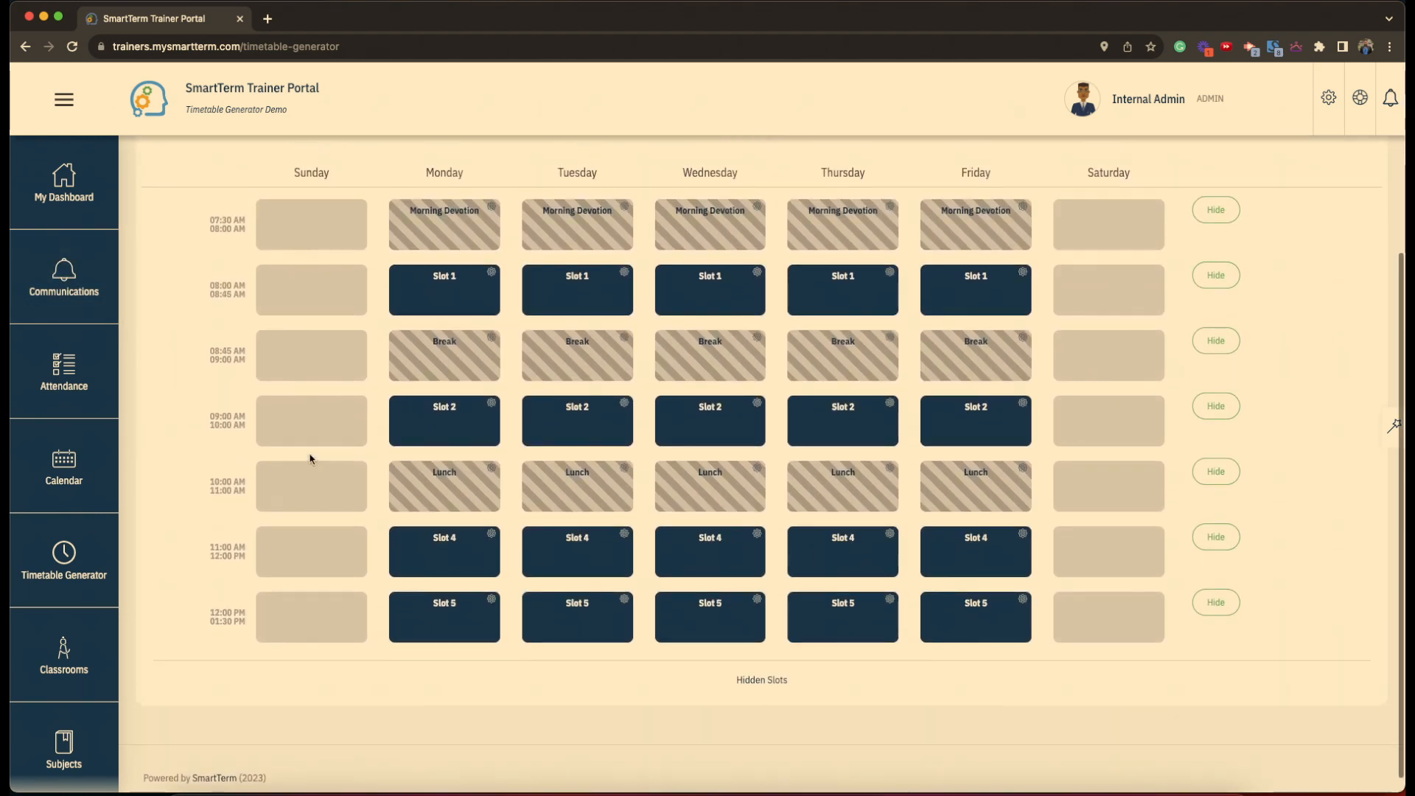
pyautogui.click(293, 243)
pyautogui.click(297, 319)
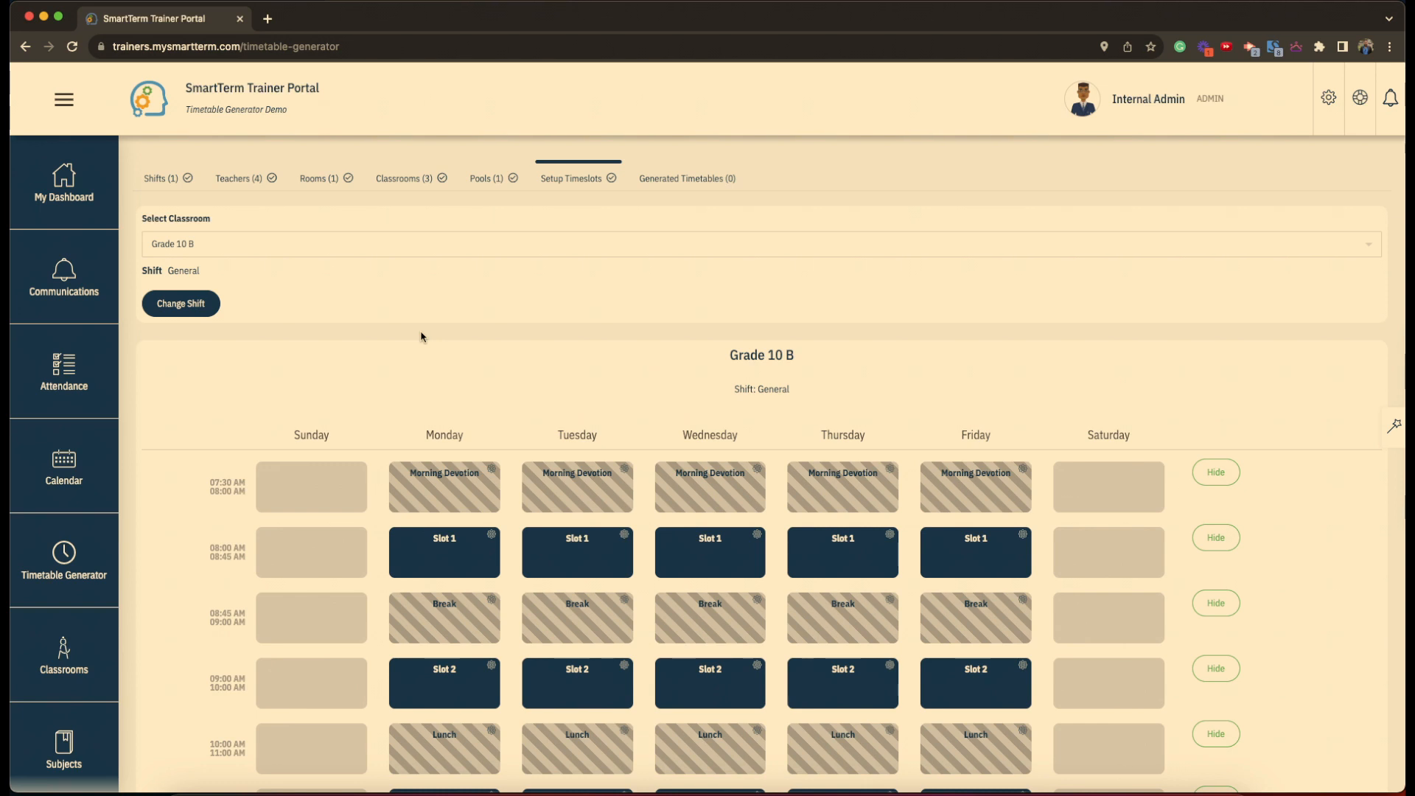
pyautogui.click(691, 179)
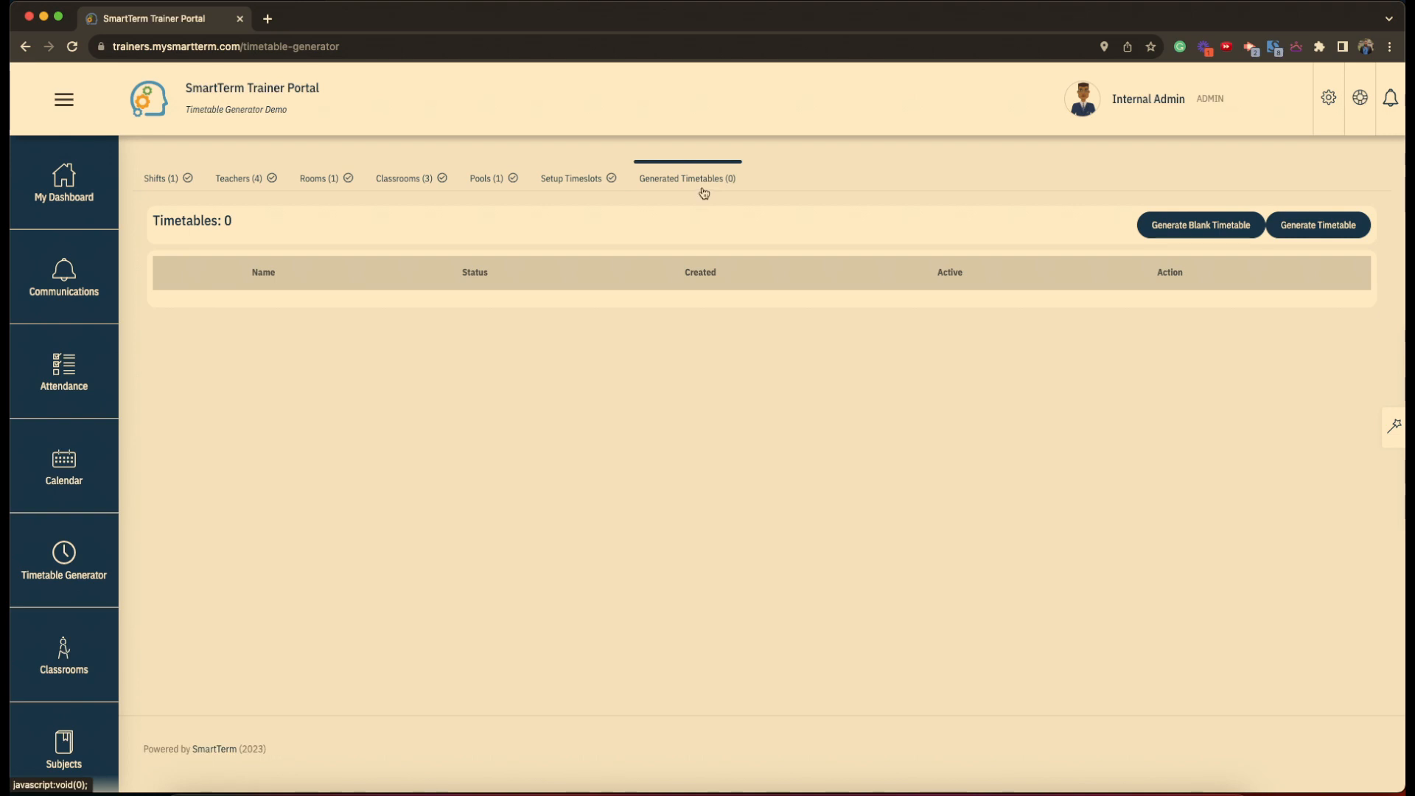
# - Generate 'Timetable 1' and refresh the list to see it marked COMPLETE
pyautogui.click(1321, 229)
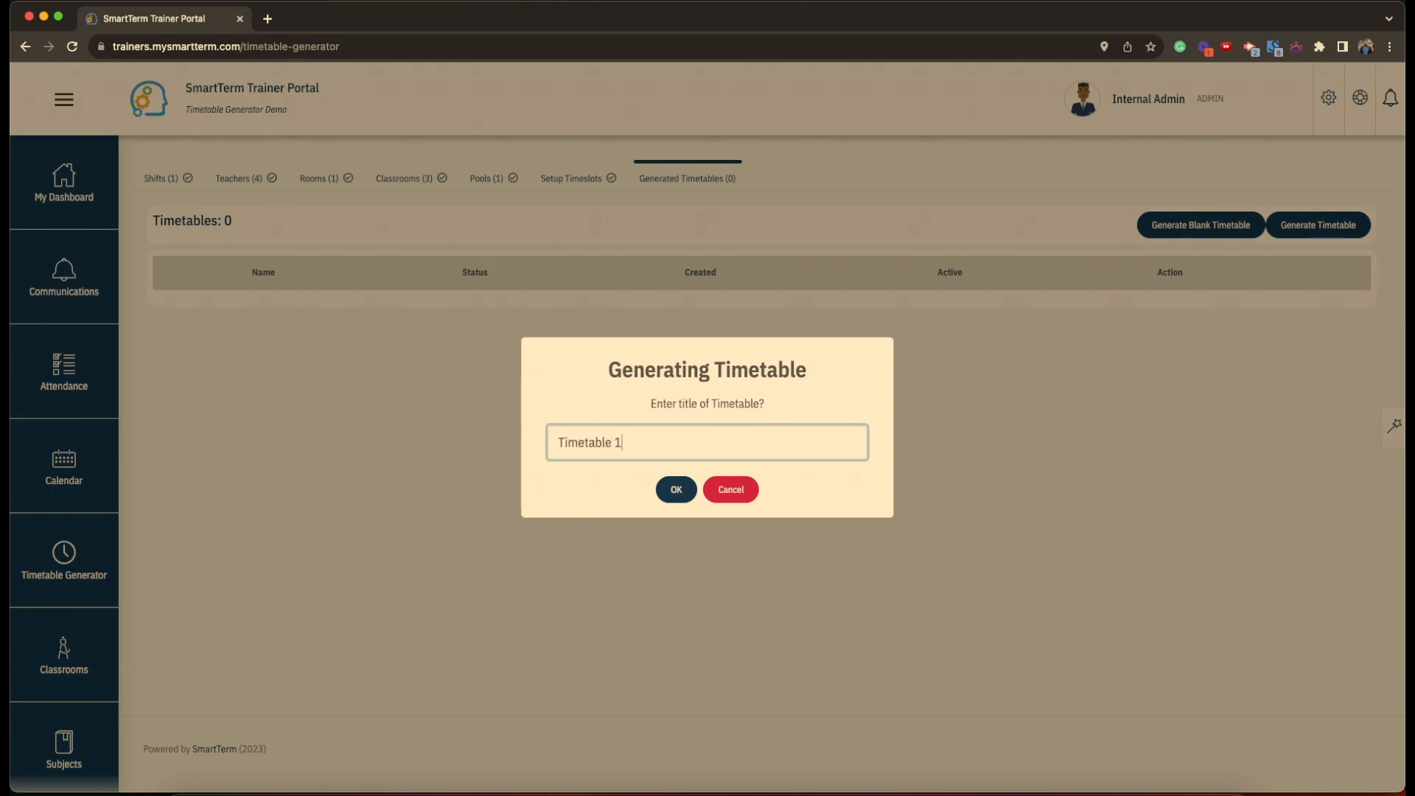
pyautogui.click(675, 489)
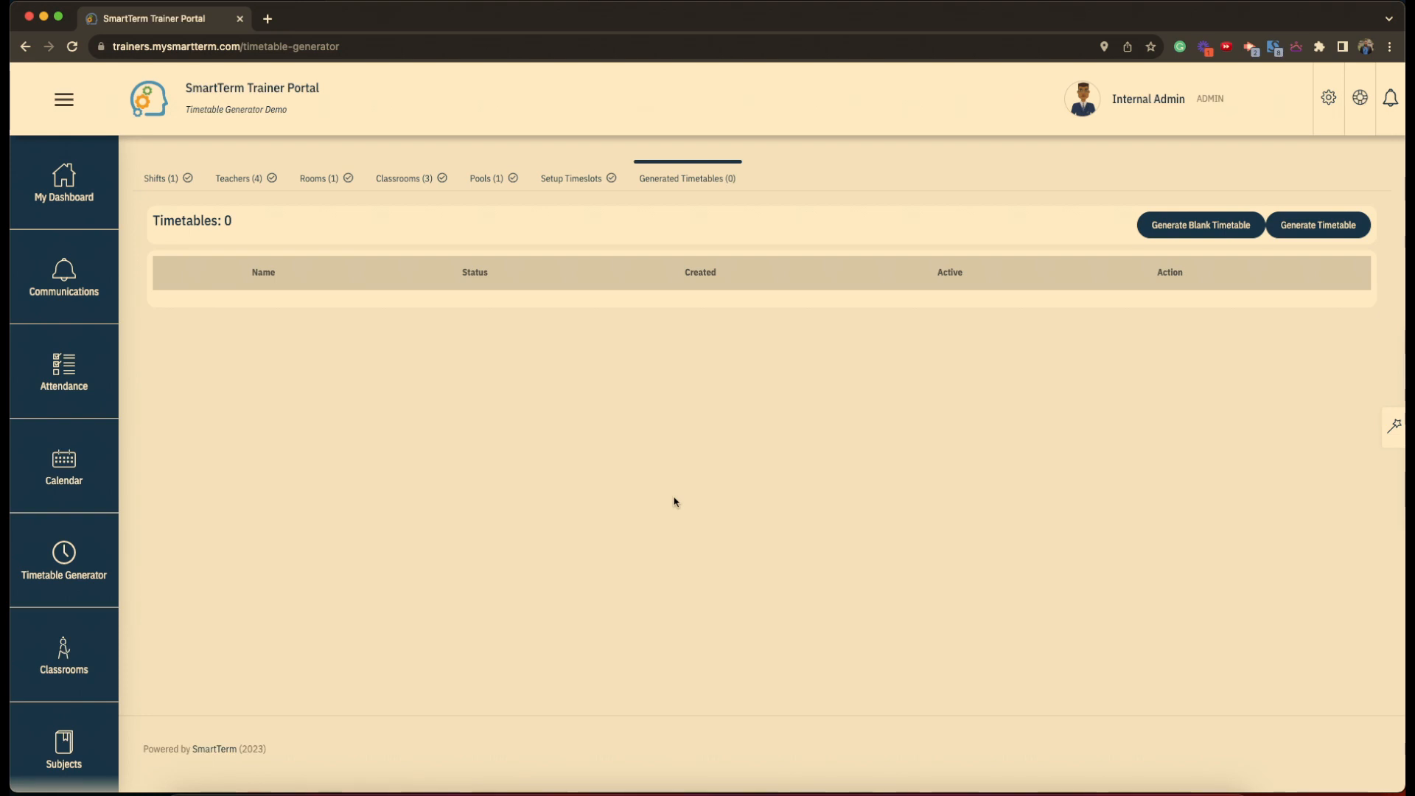
pyautogui.click(71, 53)
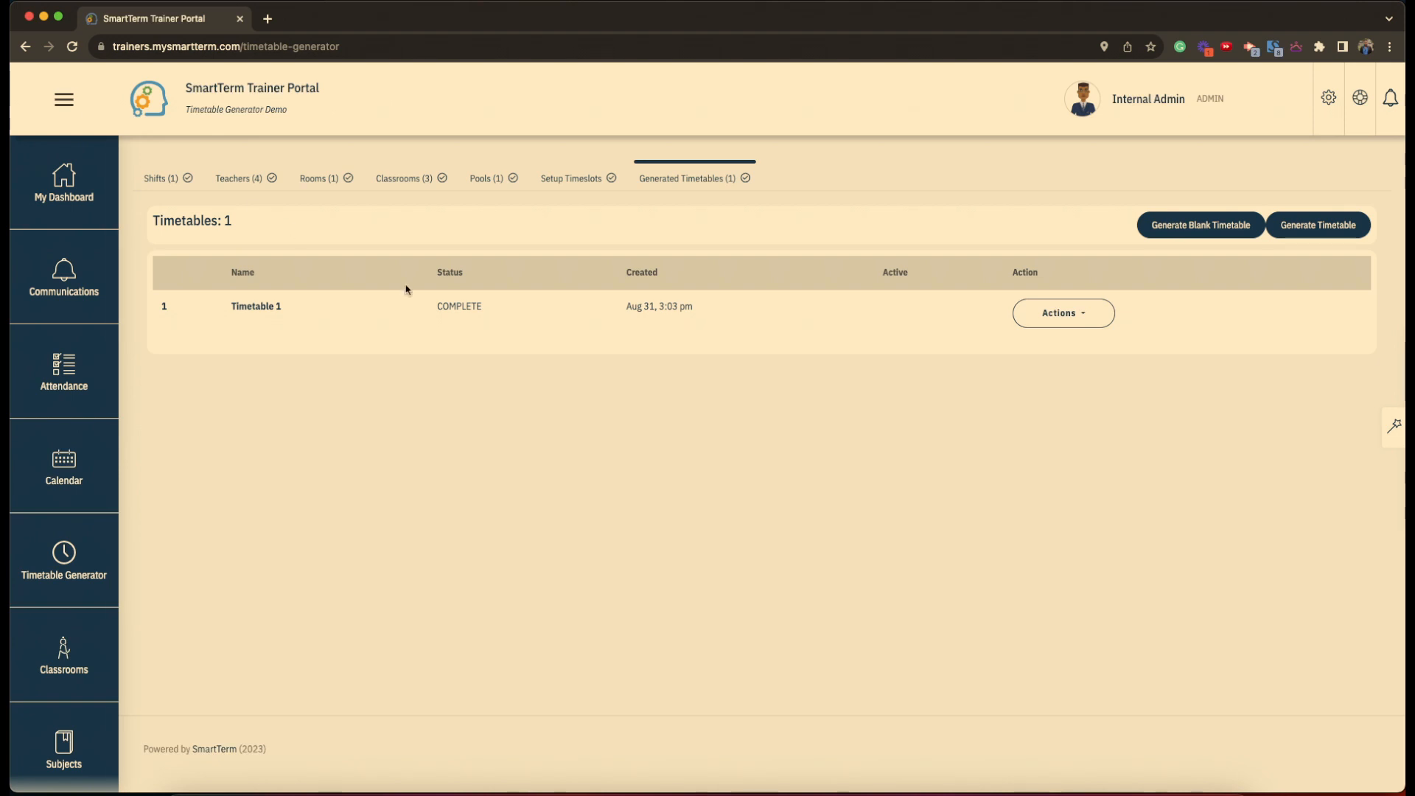
pyautogui.click(1074, 327)
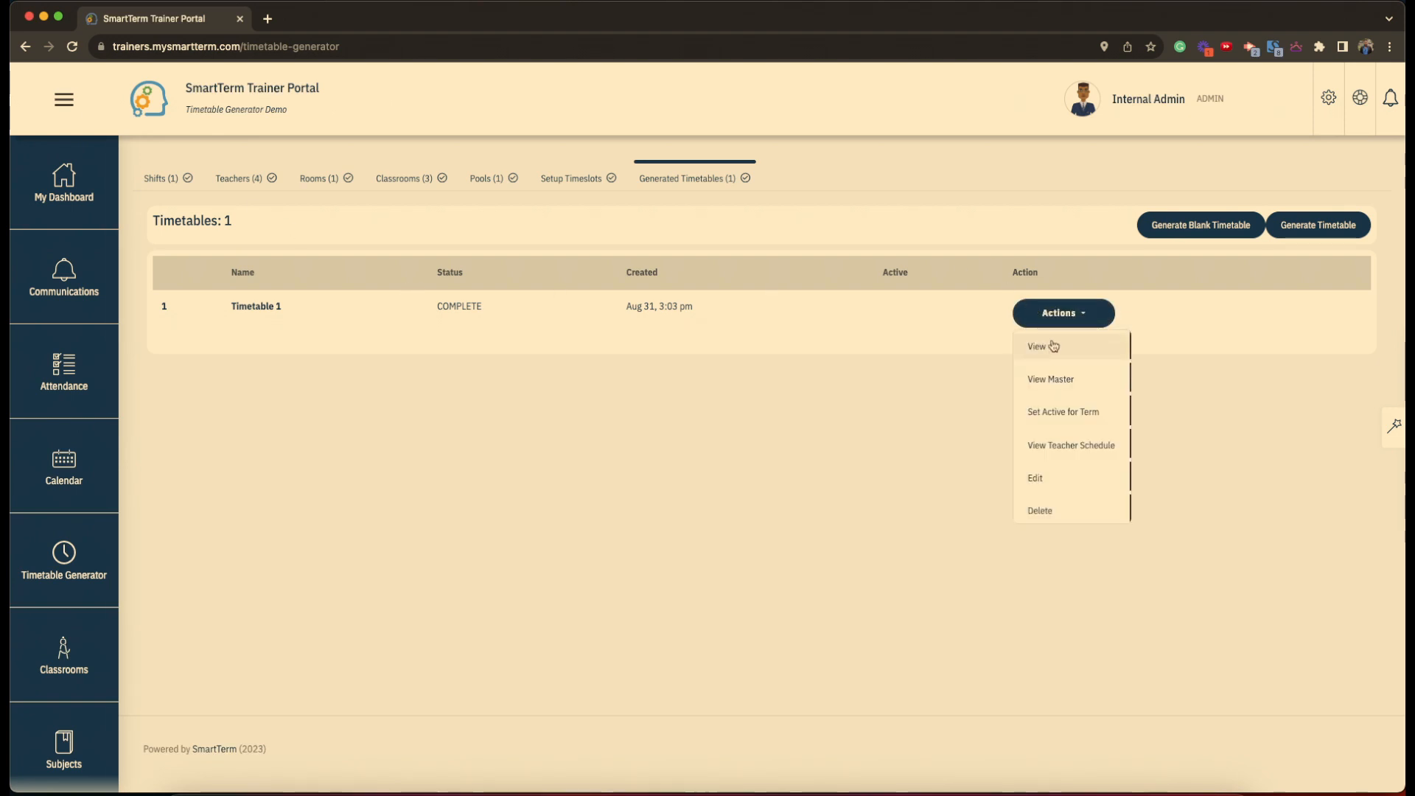
pyautogui.click(1060, 354)
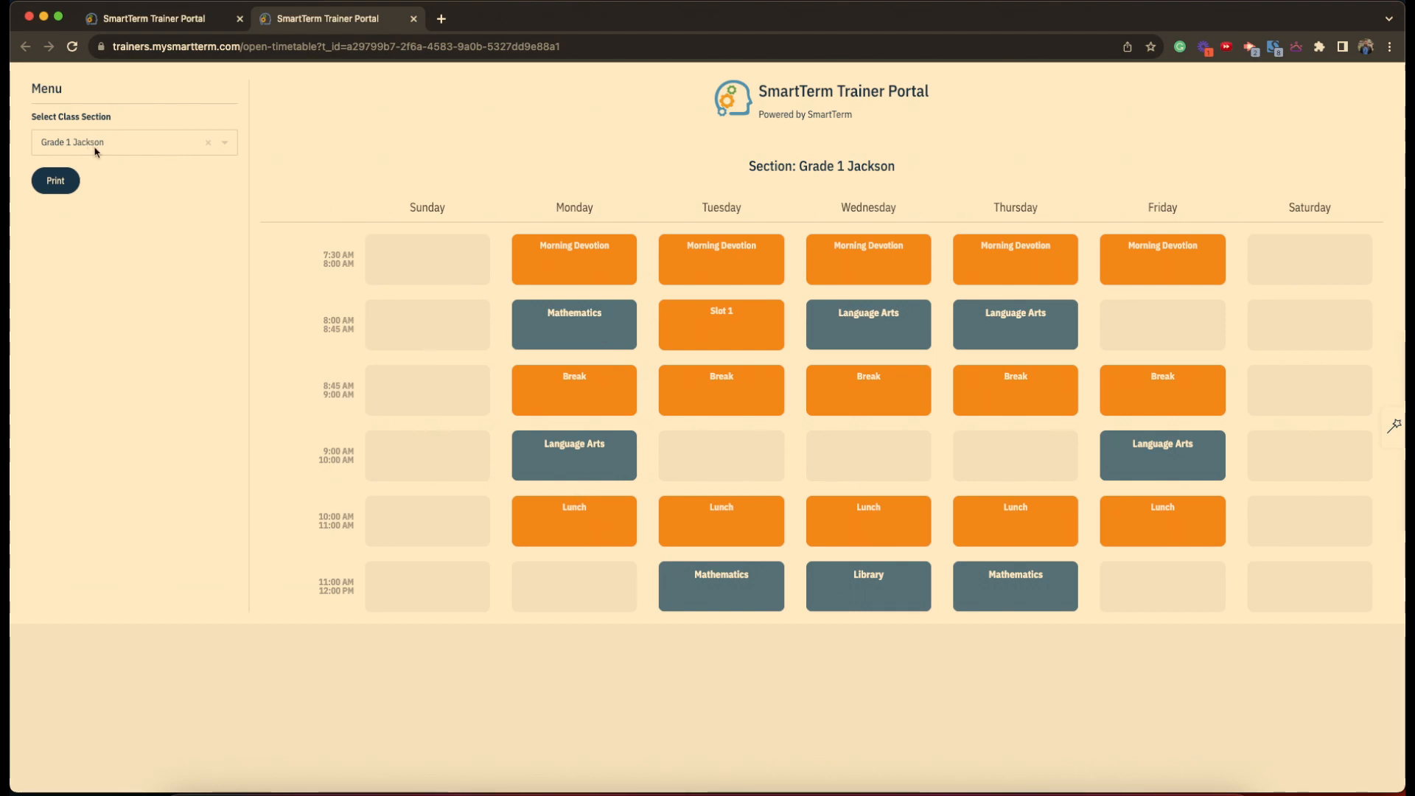
pyautogui.click(118, 143)
pyautogui.click(122, 193)
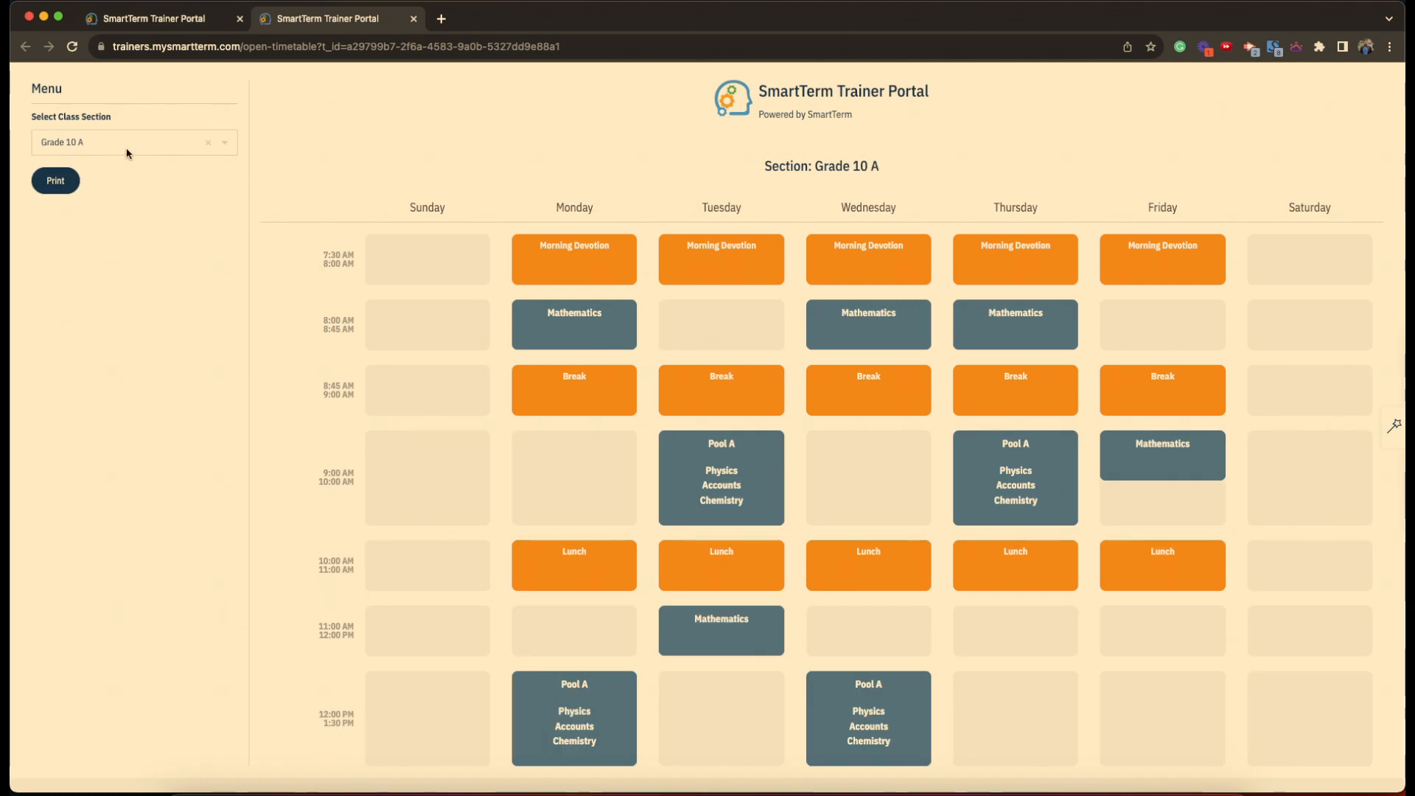
pyautogui.scroll(-2, 714, 463)
pyautogui.scroll(2, 714, 463)
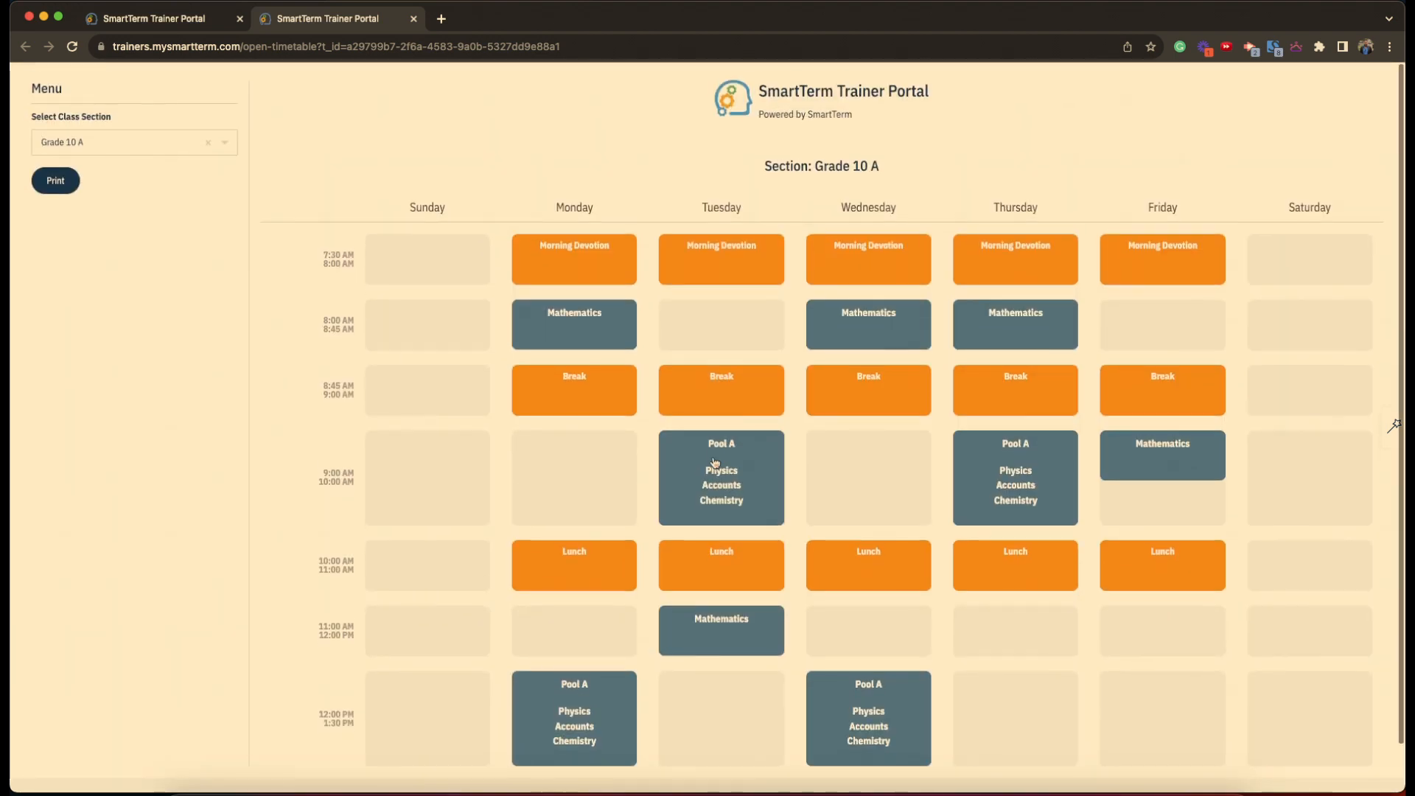
pyautogui.click(107, 142)
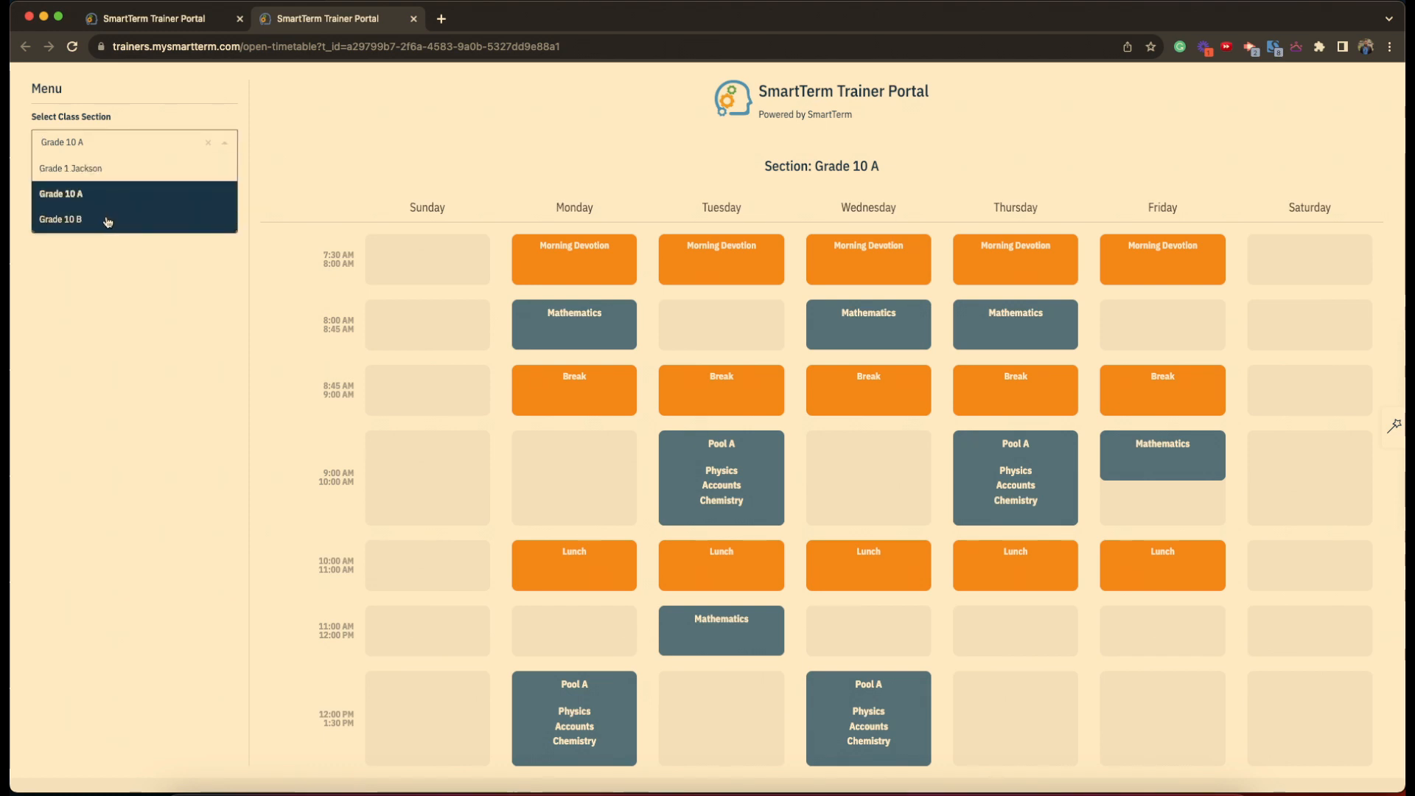
pyautogui.click(106, 219)
pyautogui.scroll(-2, 868, 404)
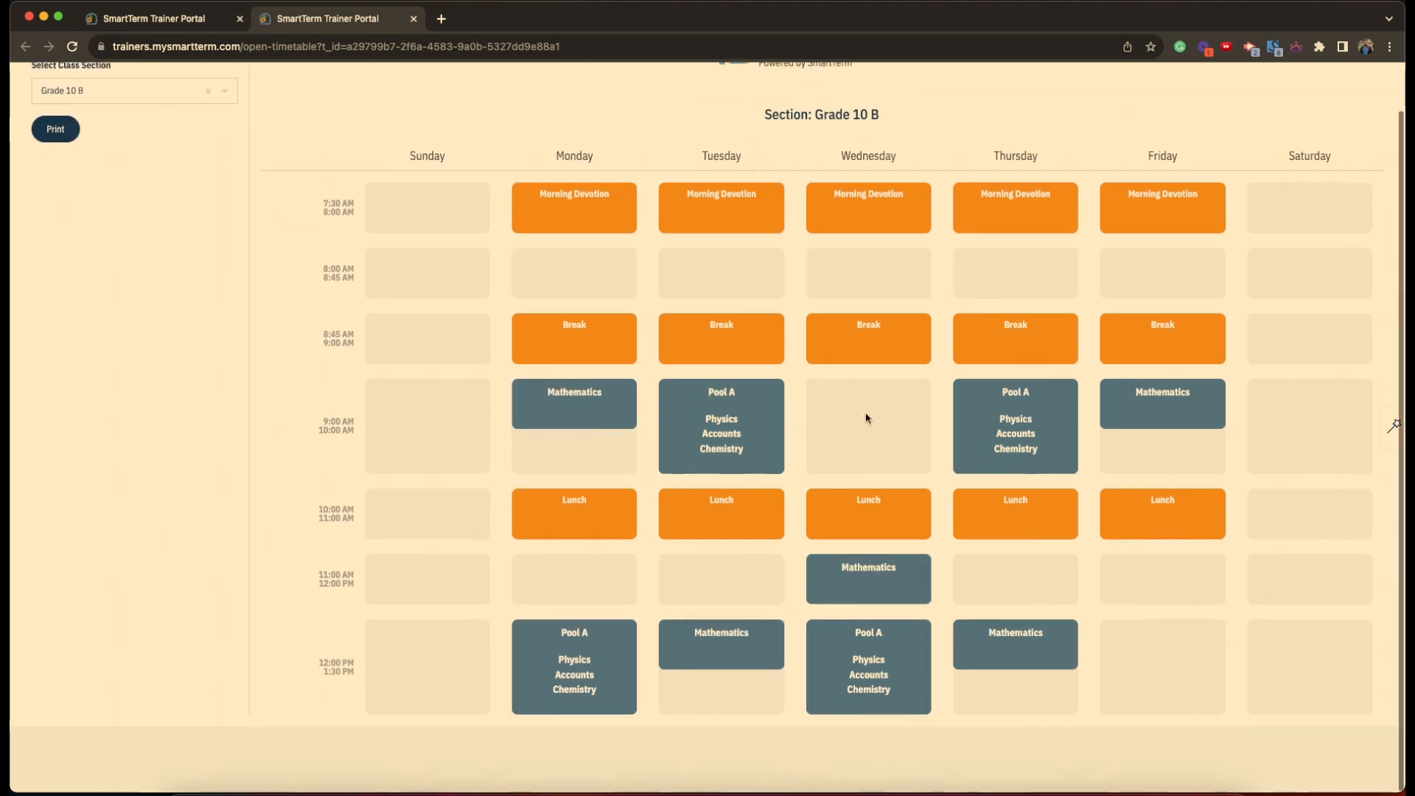
pyautogui.scroll(2, 866, 415)
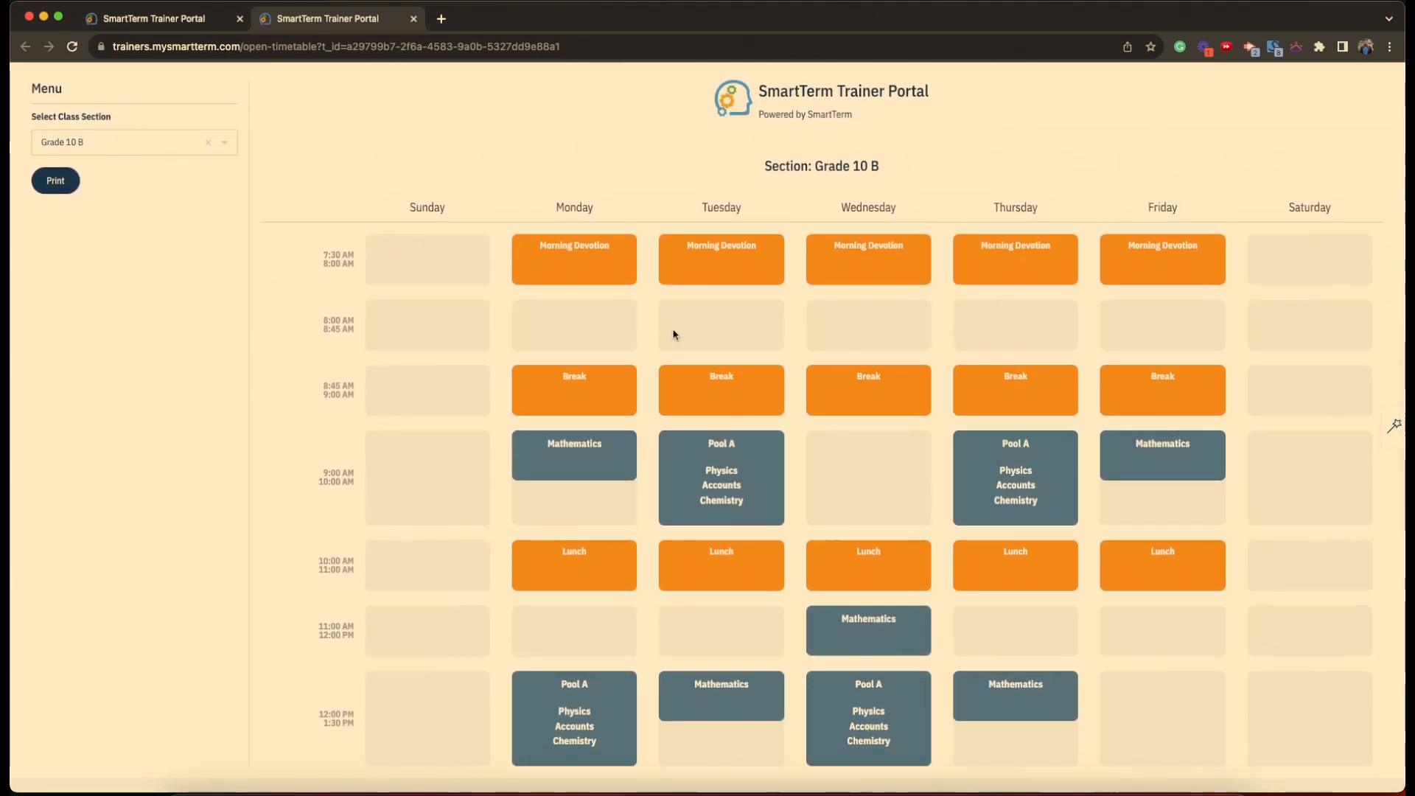
pyautogui.click(414, 19)
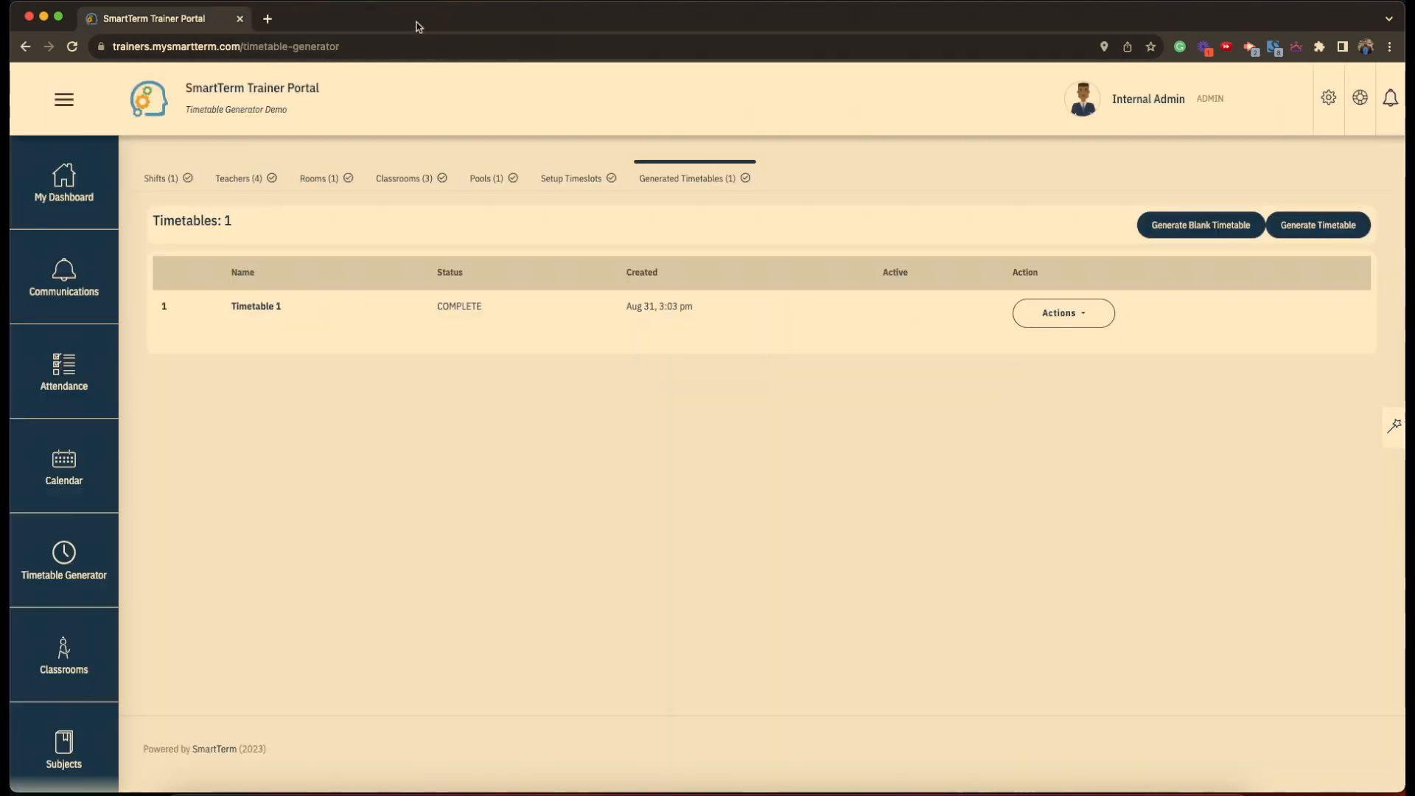
# - Open Timetable 1 in the editor on Grade 1 Jackson's weekly grid
pyautogui.click(1066, 317)
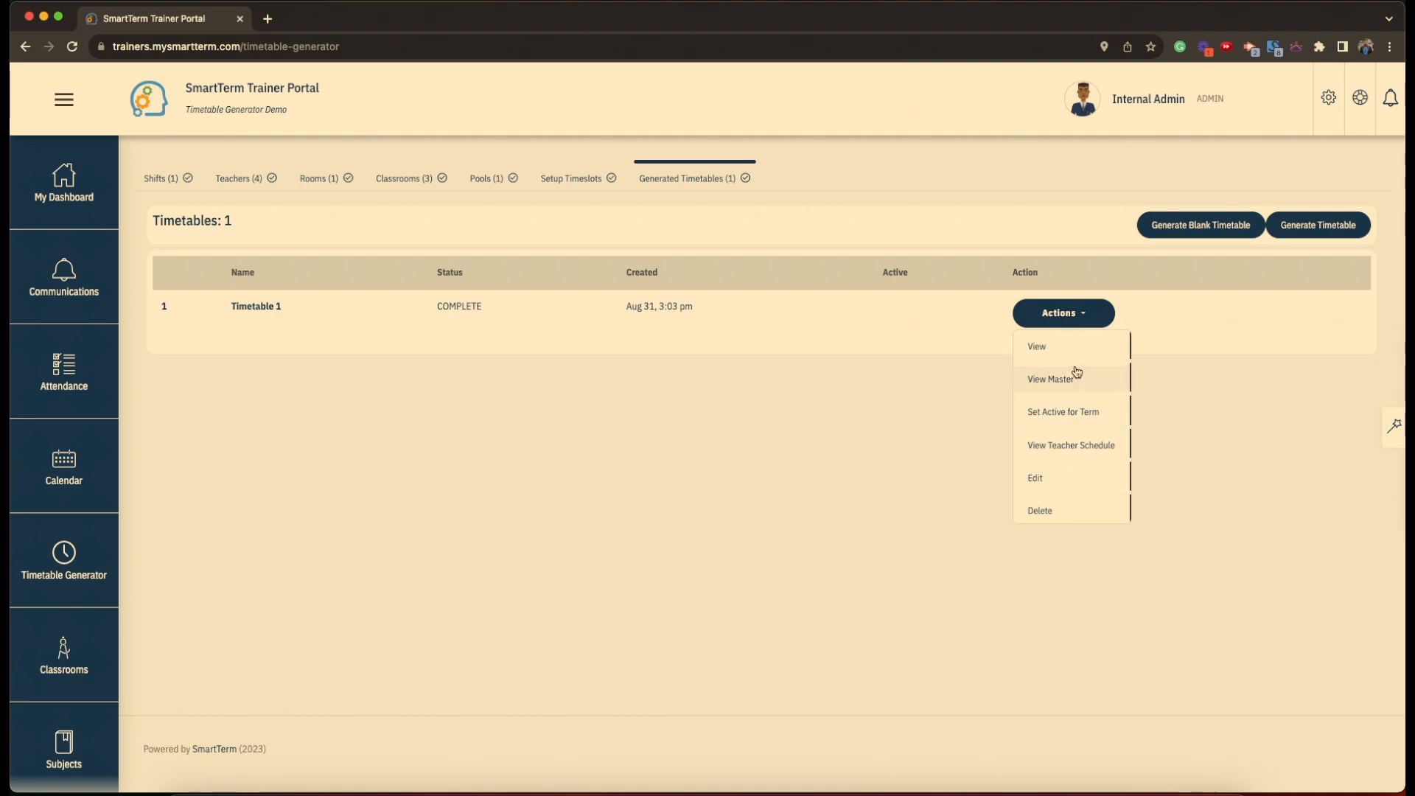
pyautogui.click(1037, 481)
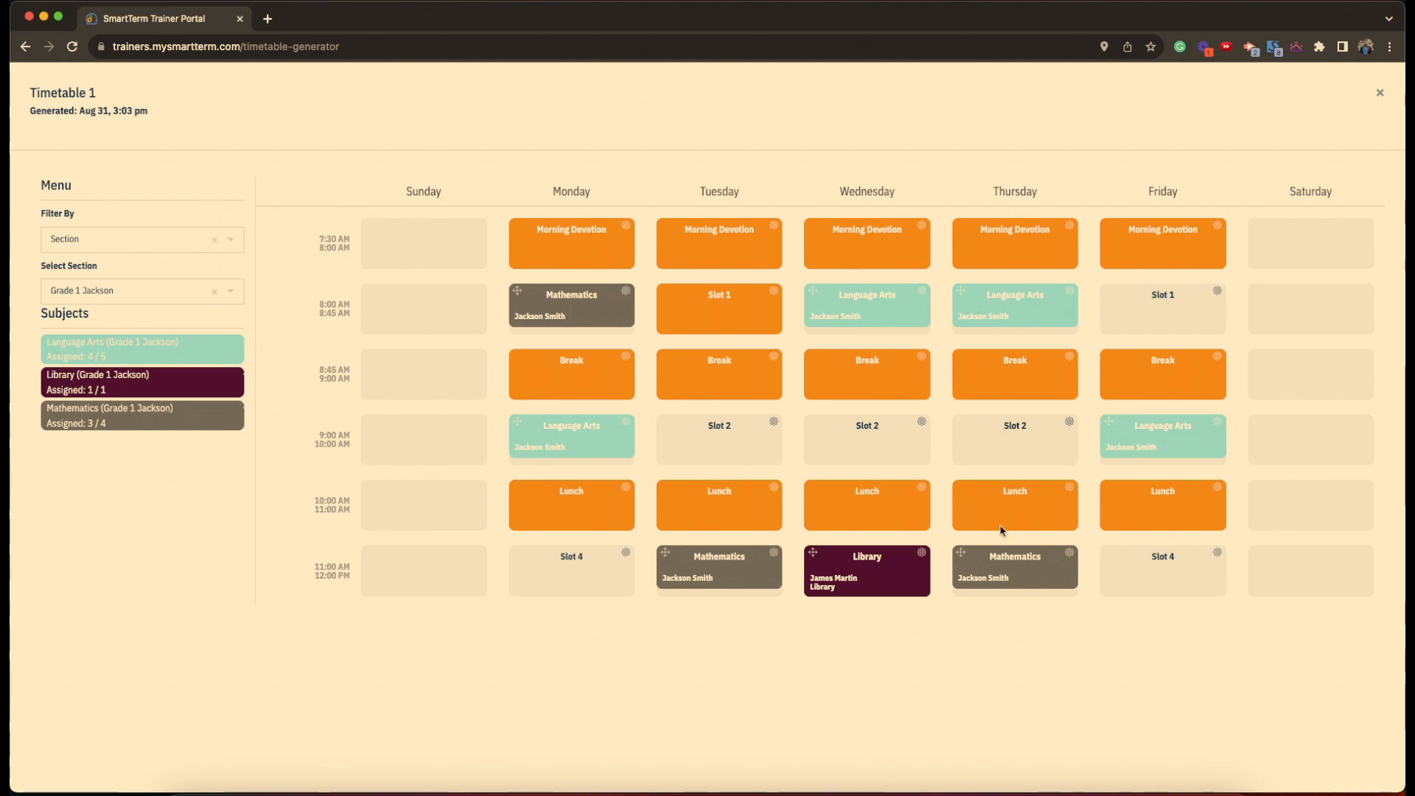
# - Move Library to Wednesday 9:00 and shuffle Mathematics between Monday and Tuesday 11:00
pyautogui.moveTo(685, 563); pyautogui.dragTo(594, 567)
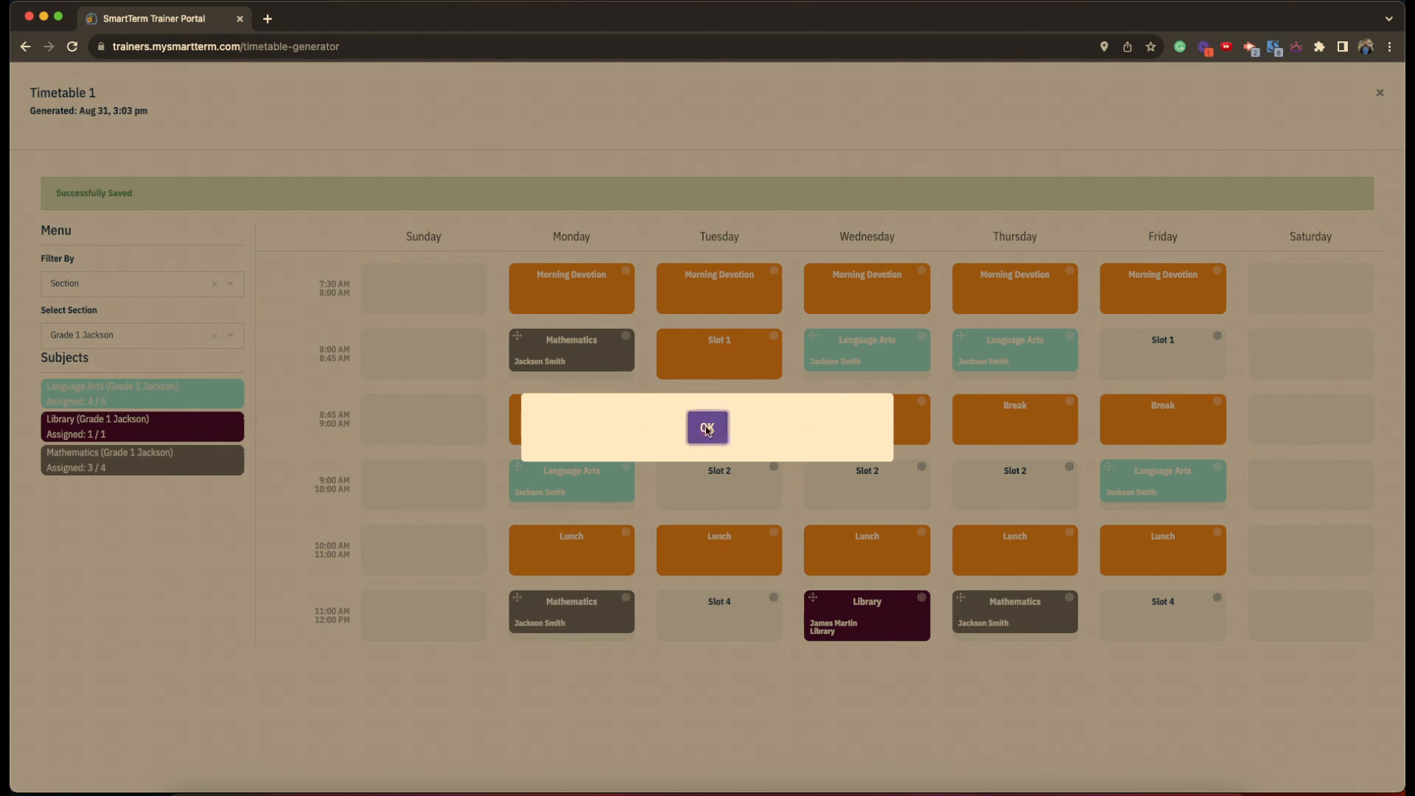
pyautogui.click(707, 427)
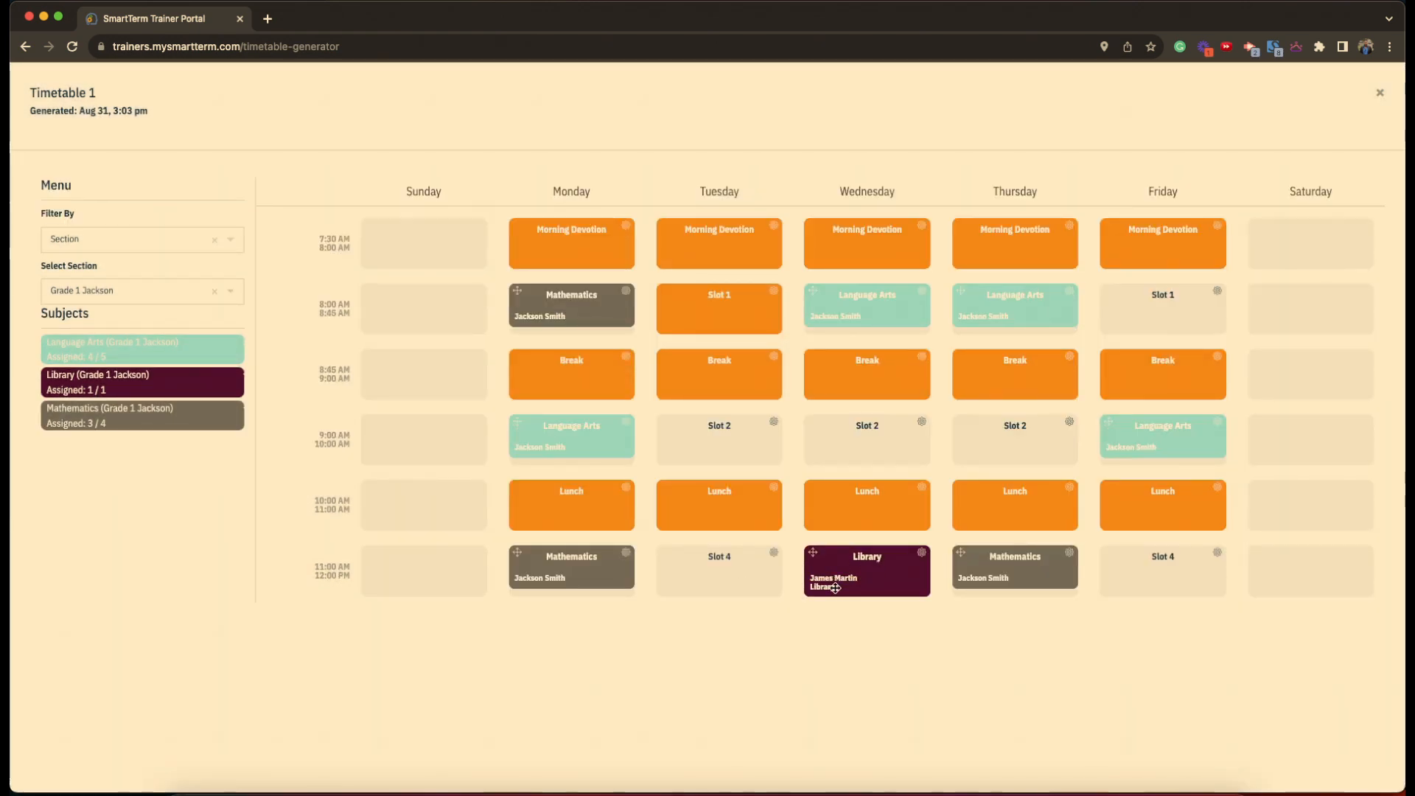
pyautogui.moveTo(829, 579); pyautogui.dragTo(853, 432)
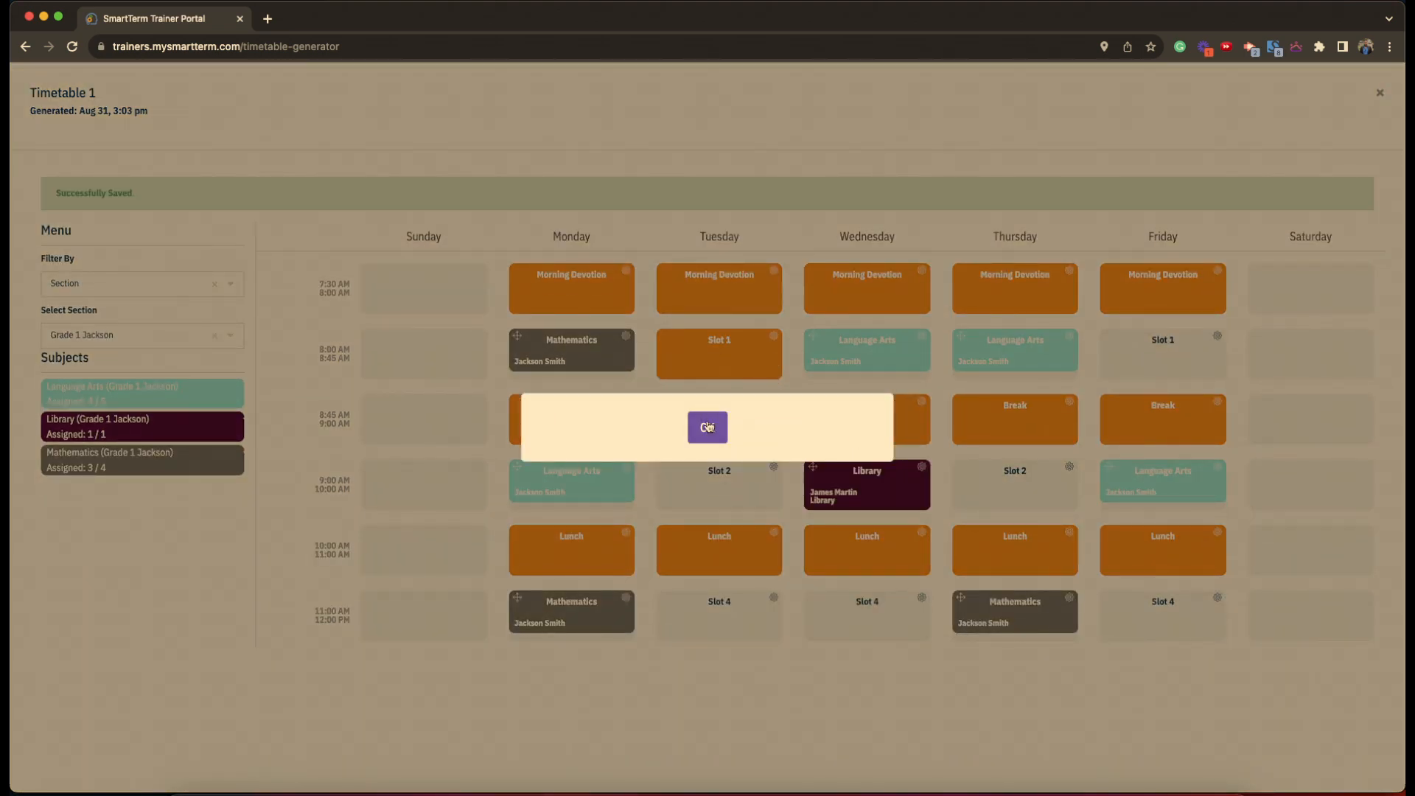
pyautogui.click(707, 427)
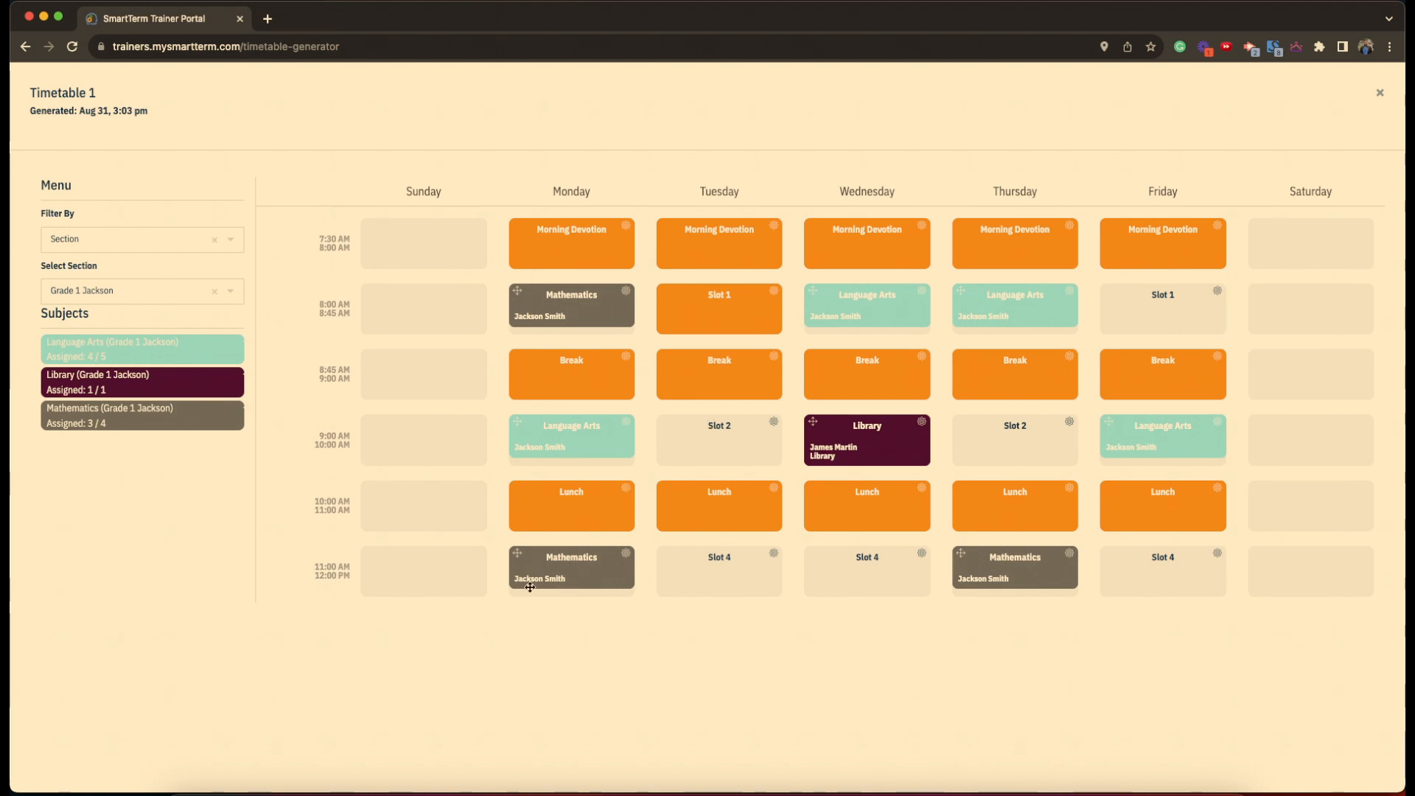
pyautogui.moveTo(566, 584); pyautogui.dragTo(686, 580)
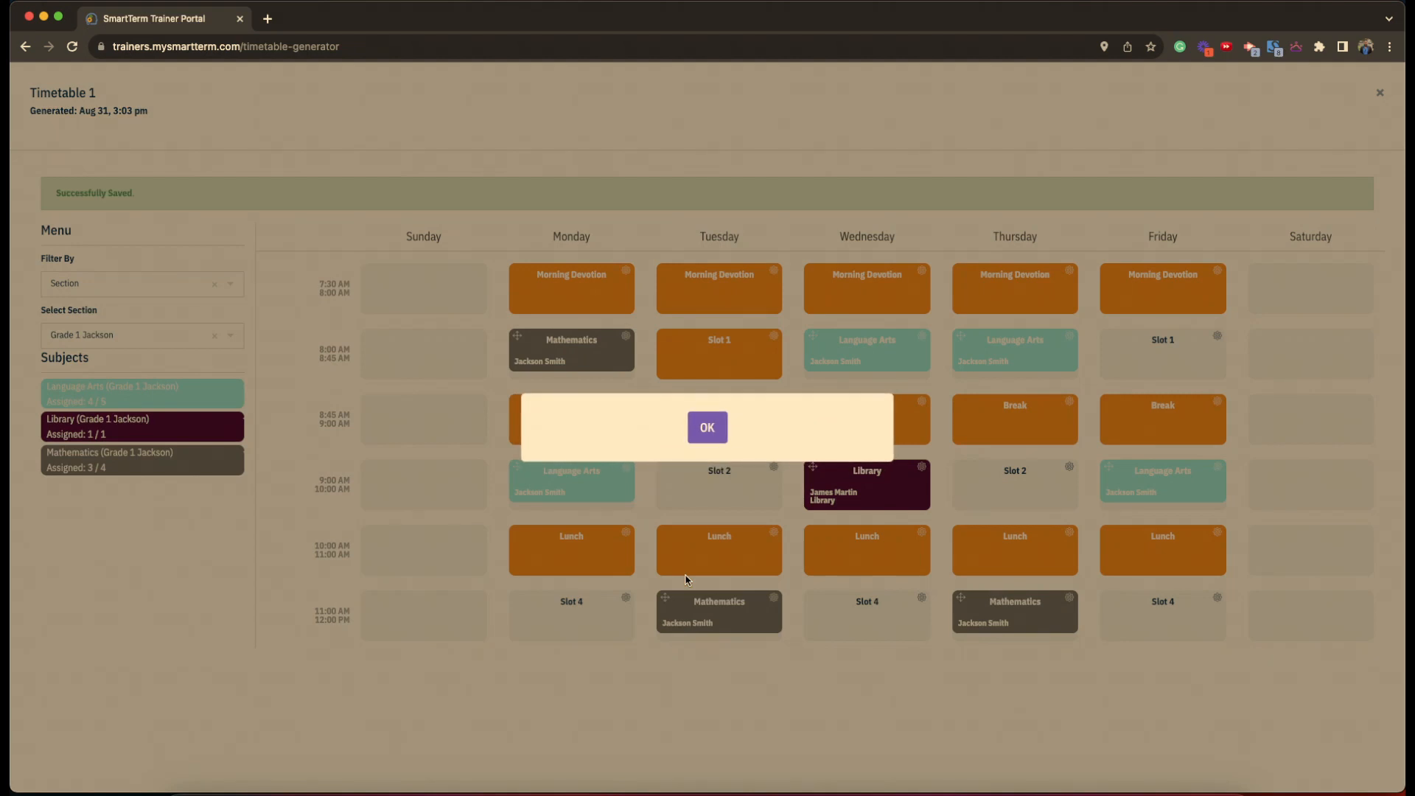
pyautogui.click(710, 432)
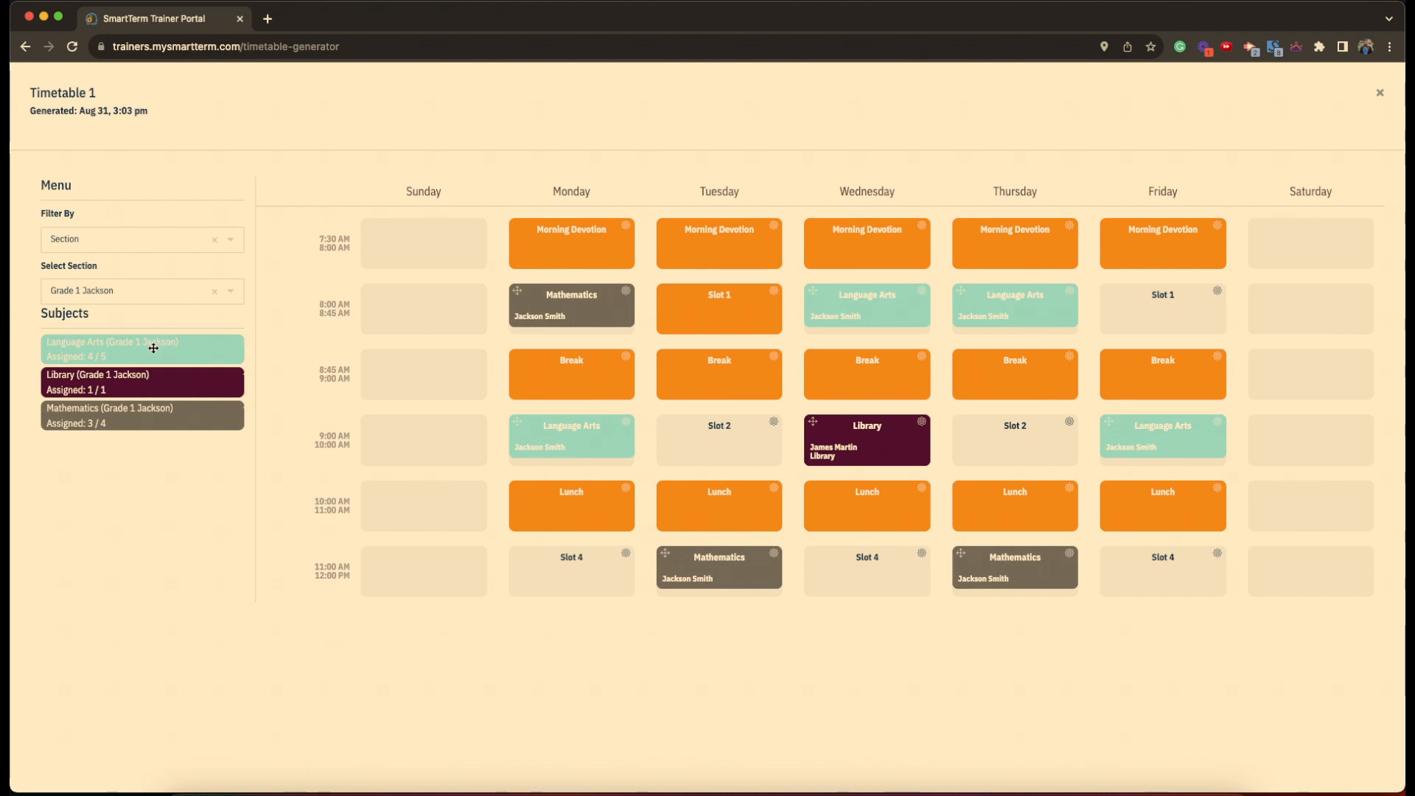
# - Add Language Arts to Monday 11:00 and Mathematics to Wednesday 11:00
pyautogui.moveTo(153, 348); pyautogui.dragTo(556, 559)
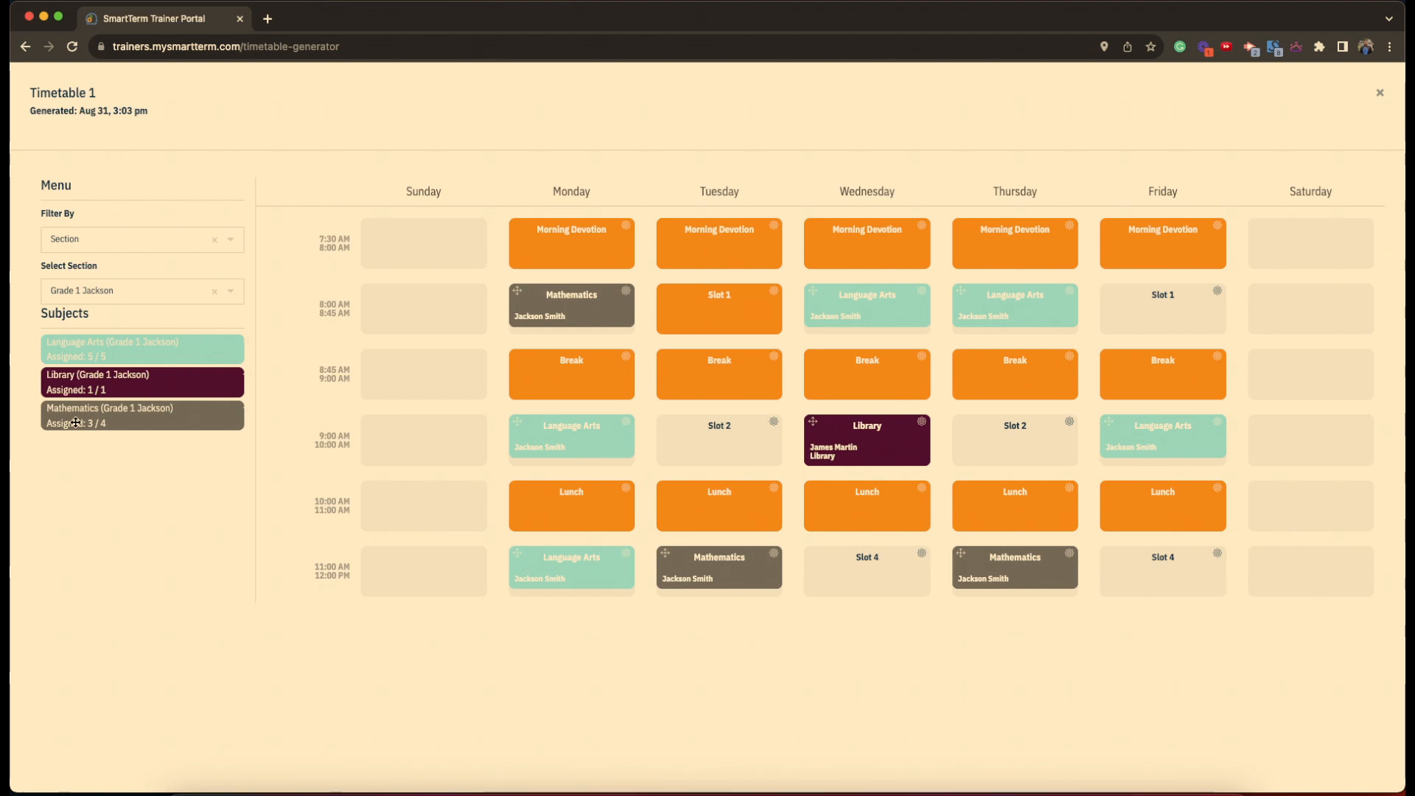
pyautogui.moveTo(75, 423); pyautogui.dragTo(845, 575)
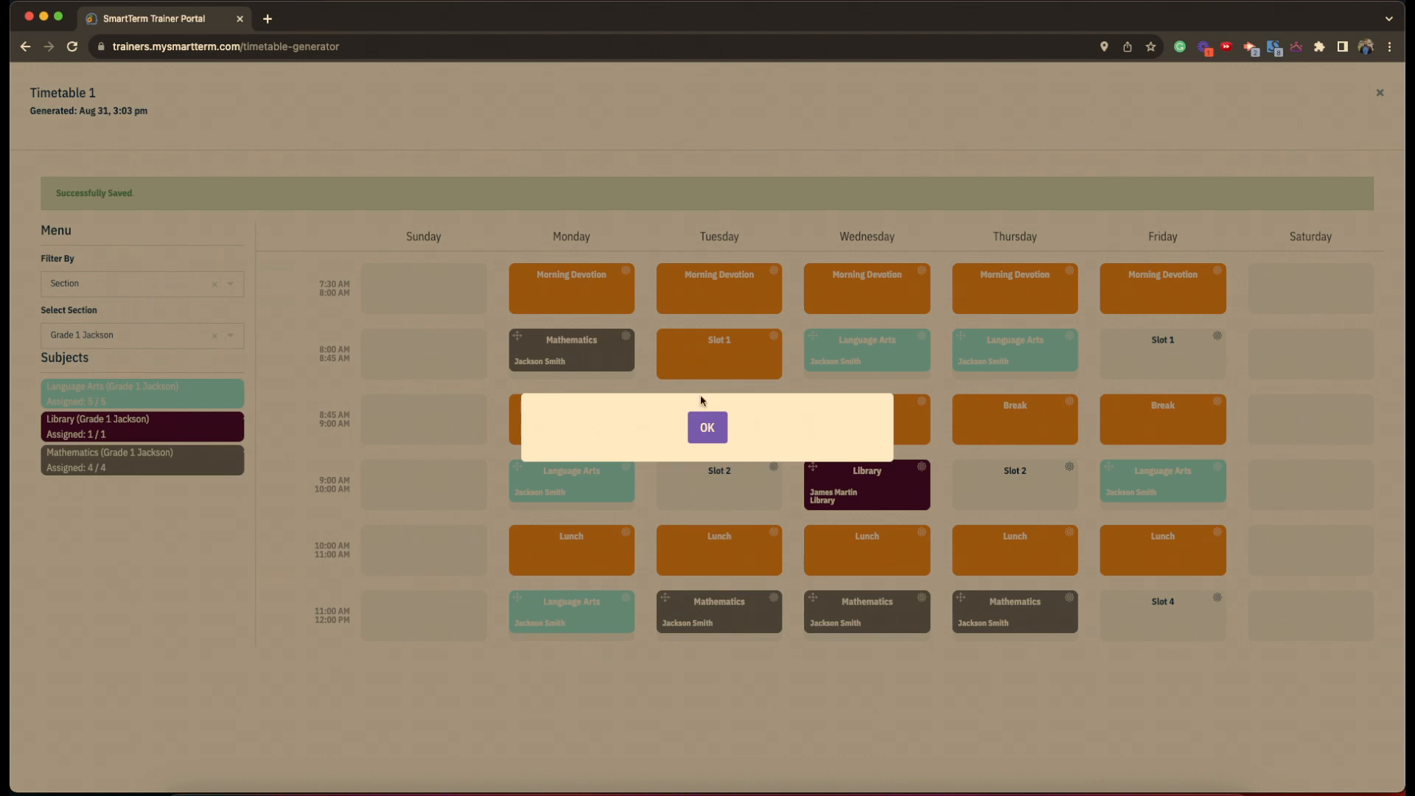
pyautogui.click(706, 427)
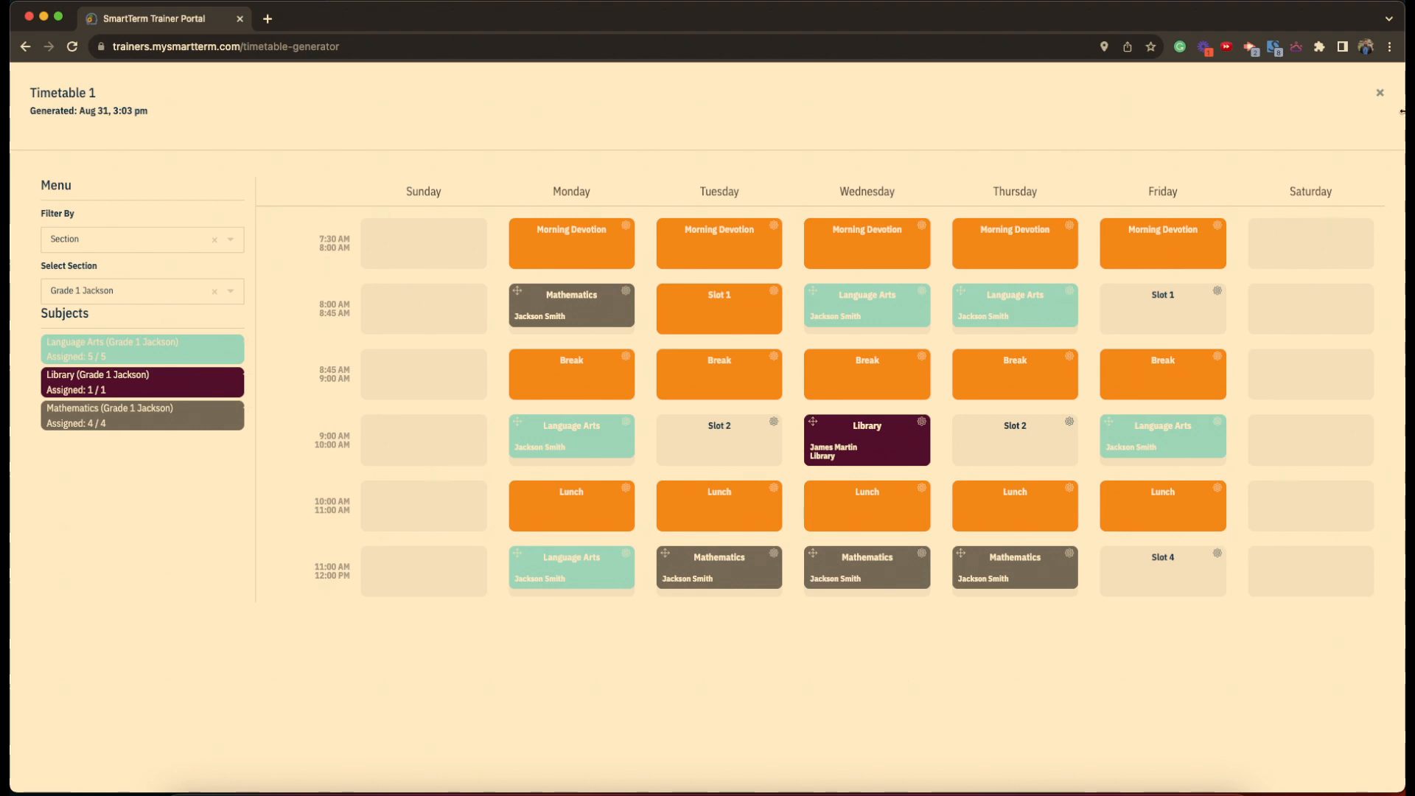
# - View Timetable 1's Grade 1 Jackson section timetable, cancel the print preview, and close it
pyautogui.click(1382, 95)
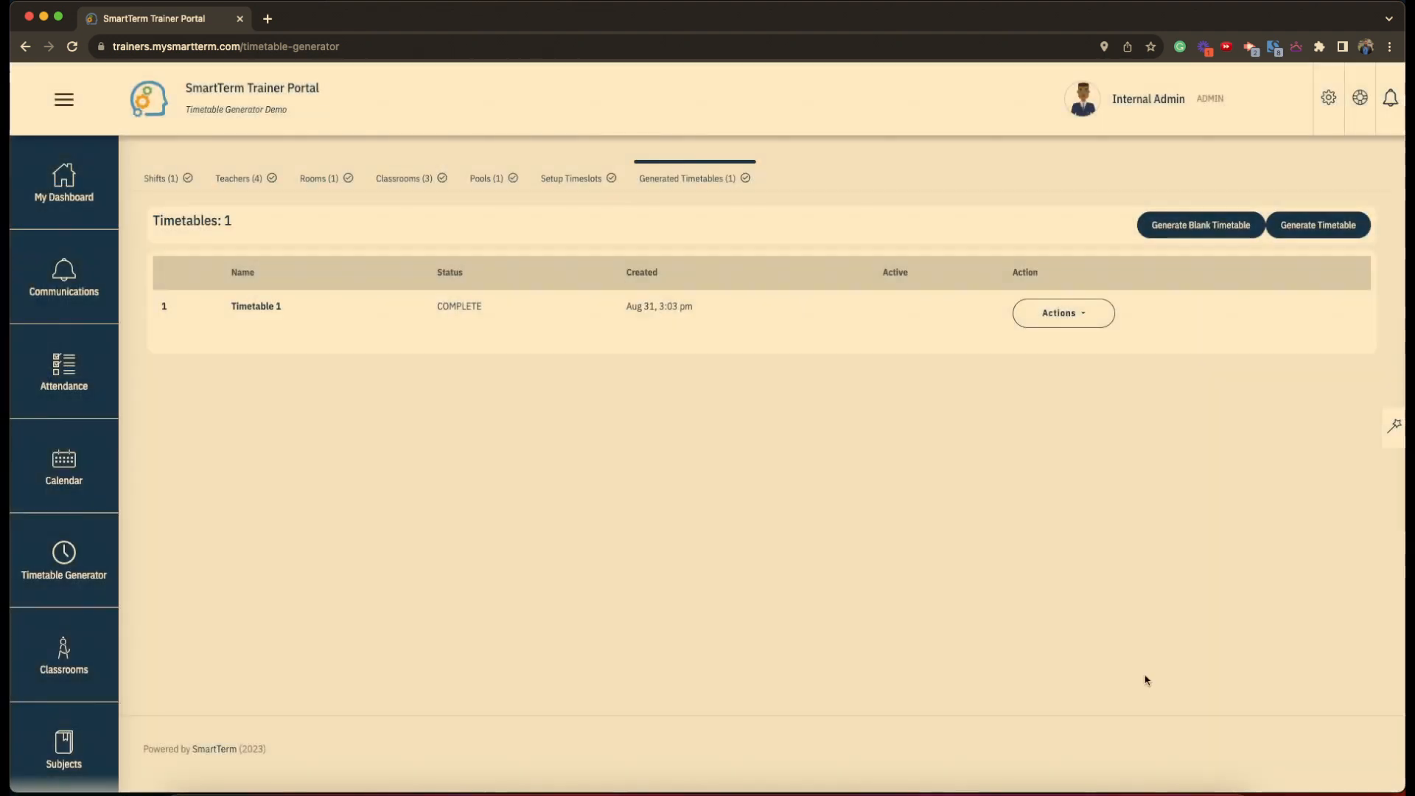
pyautogui.click(1076, 324)
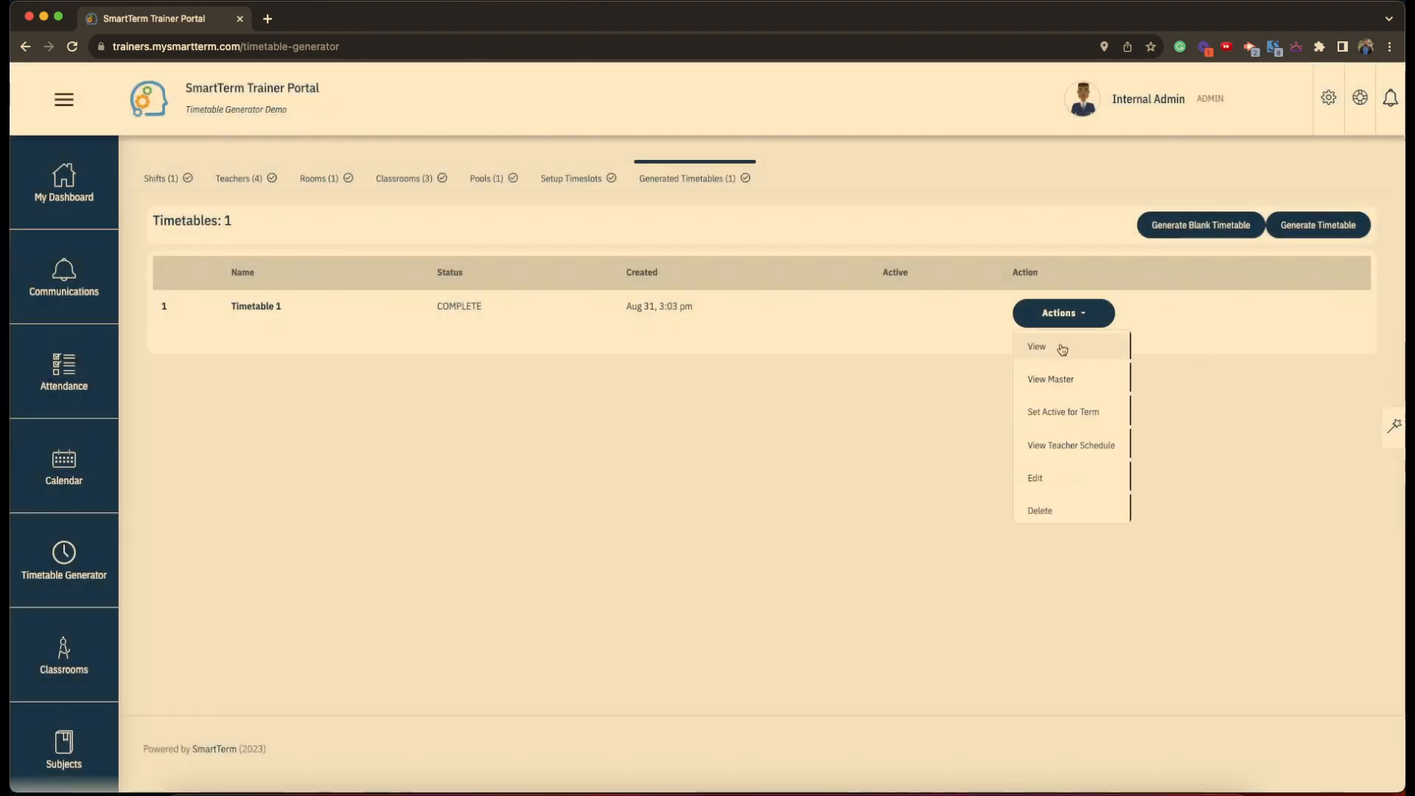
pyautogui.click(1061, 348)
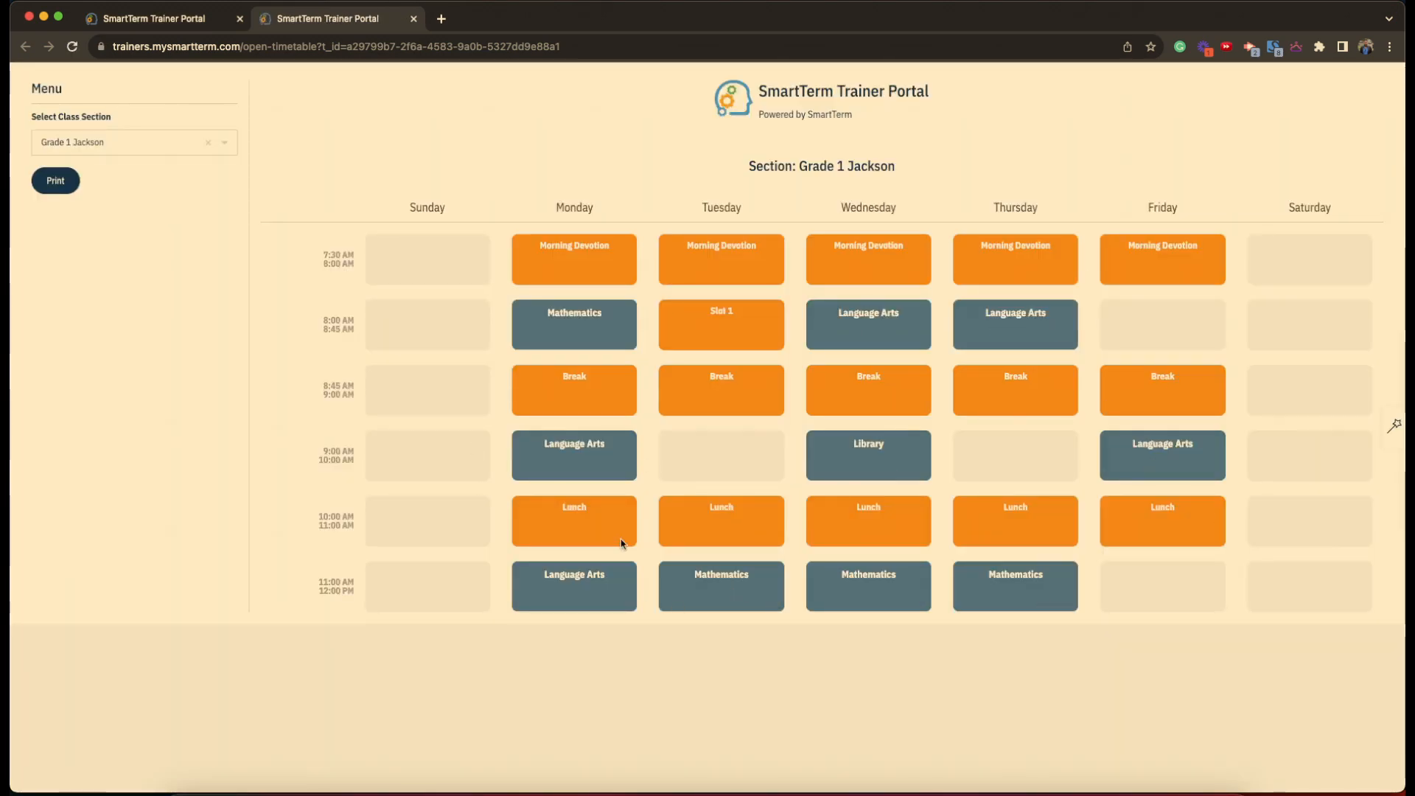
pyautogui.click(53, 189)
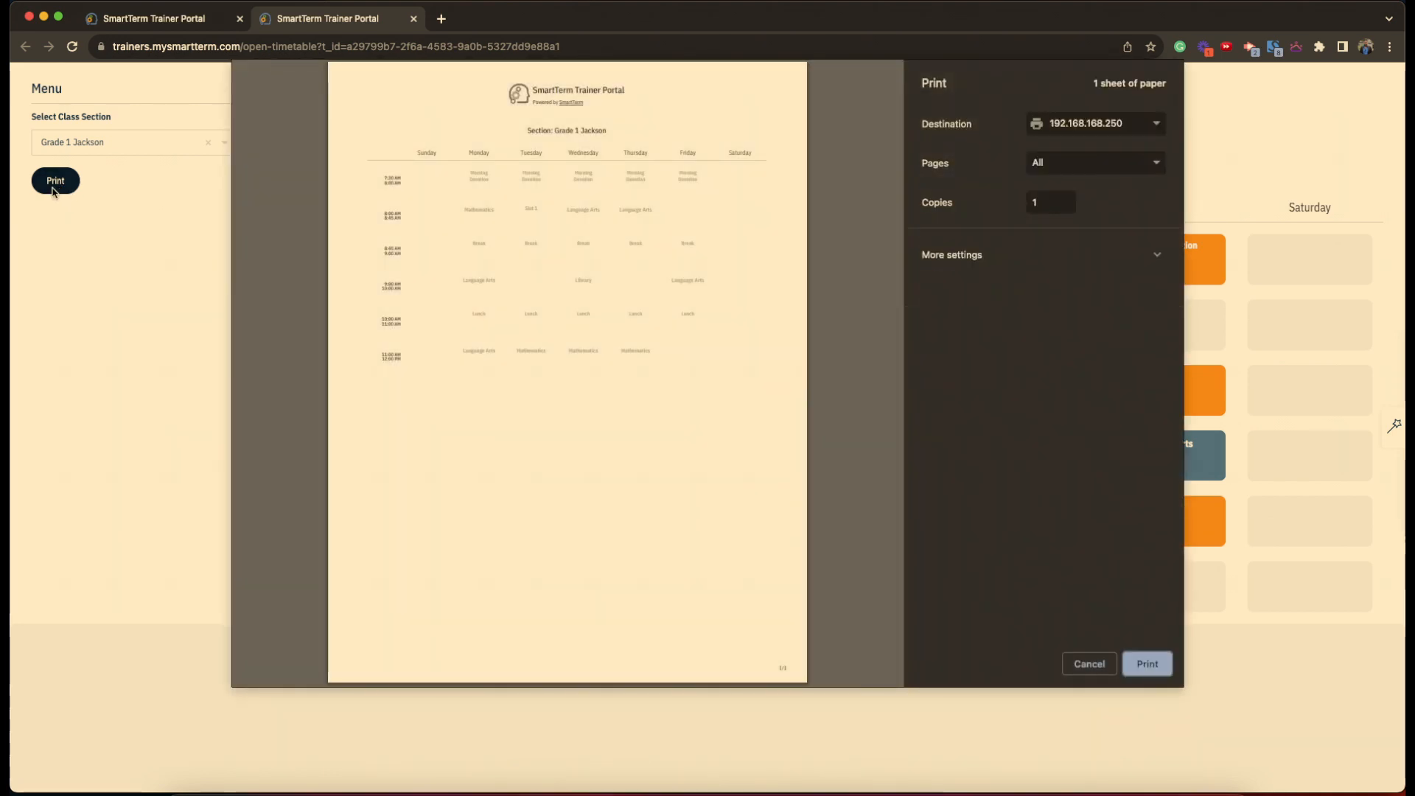
pyautogui.click(1094, 668)
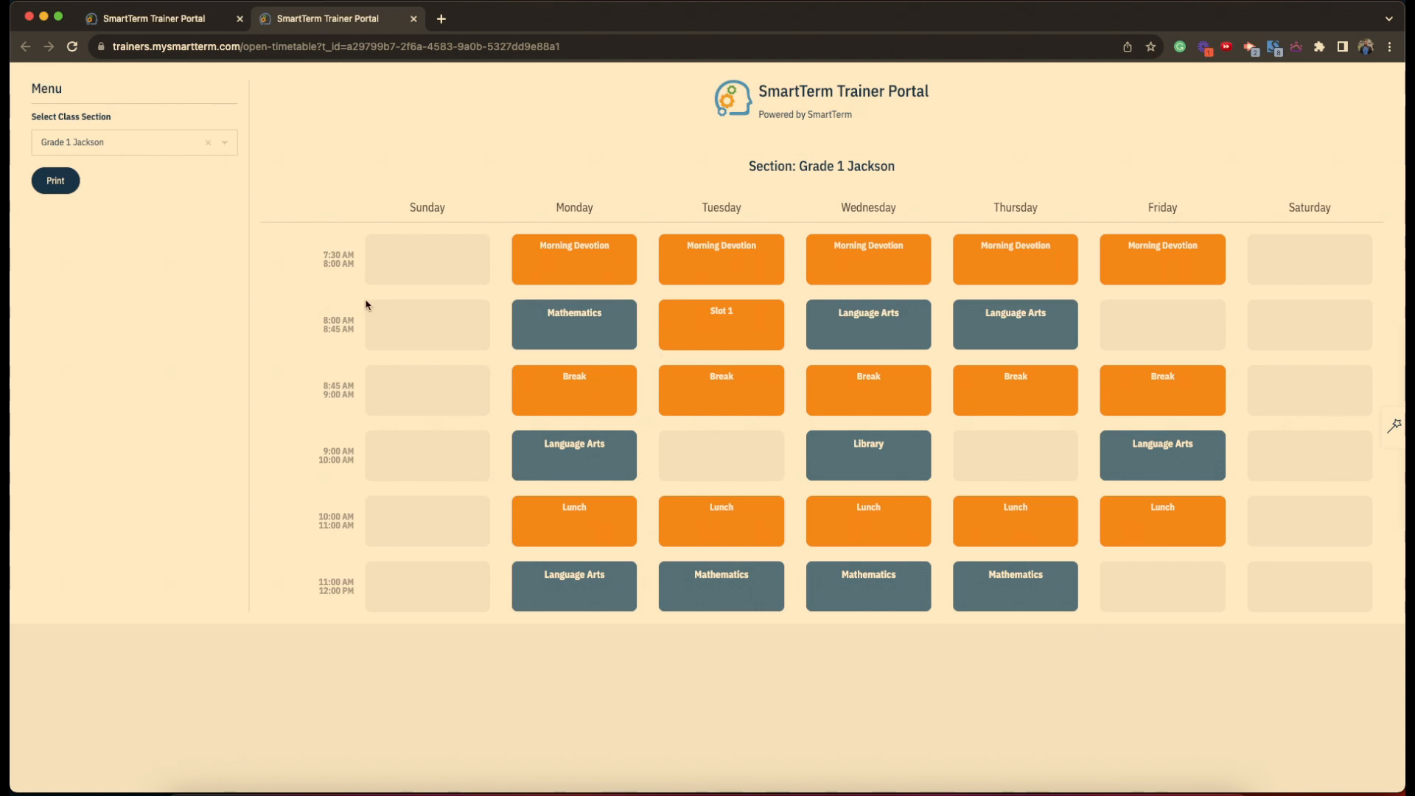
pyautogui.click(414, 19)
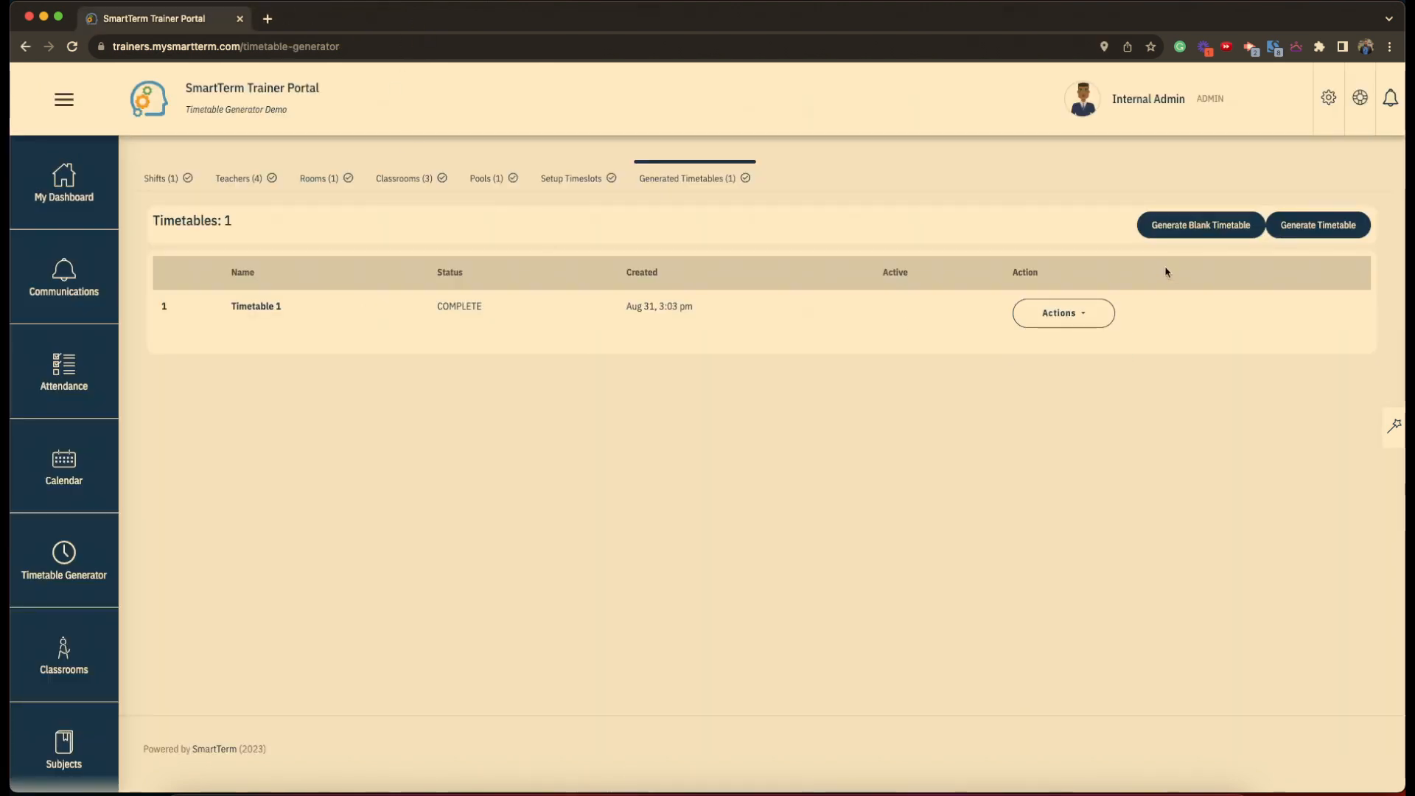
# - Look across Timetable 1's master timetable for all sections, then close it
pyautogui.click(1064, 313)
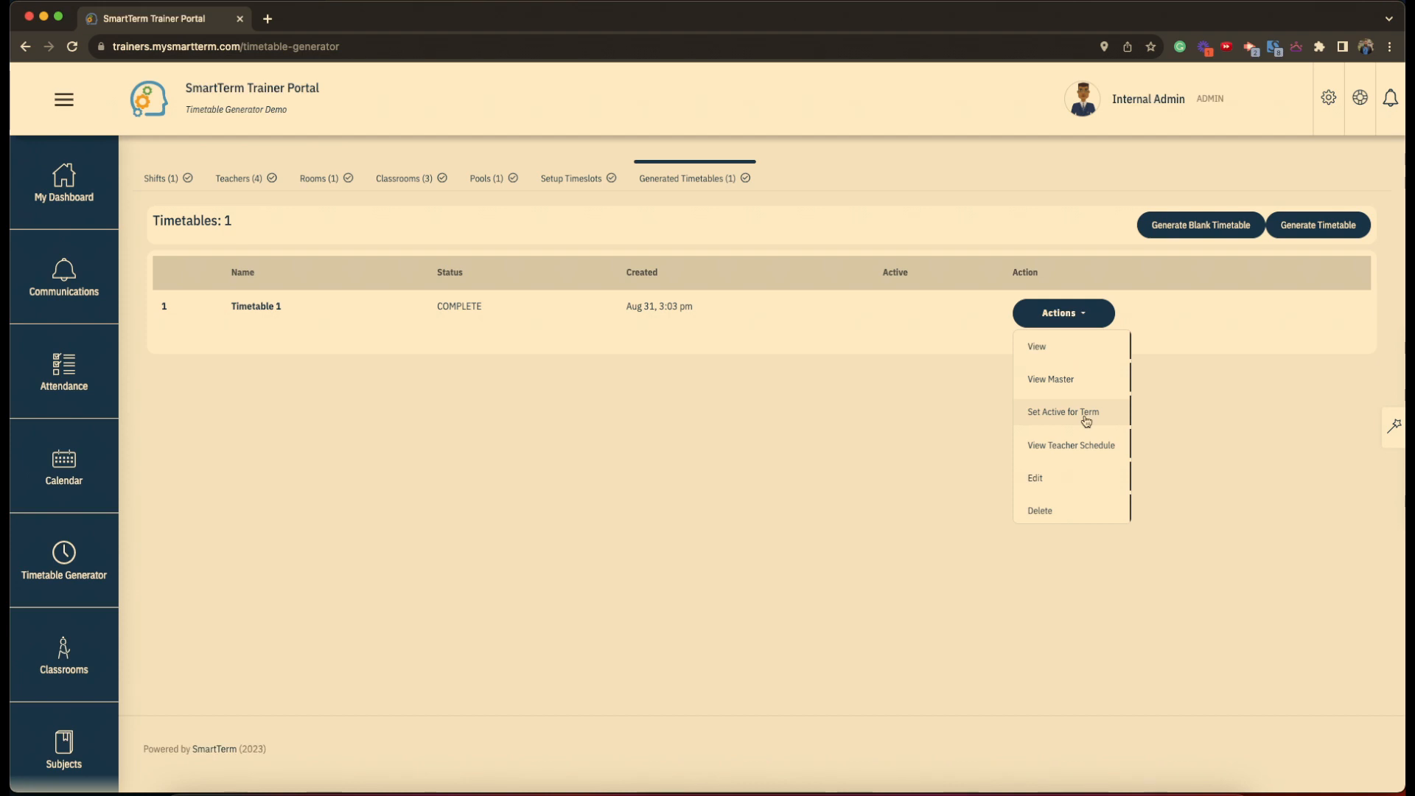
pyautogui.click(1051, 380)
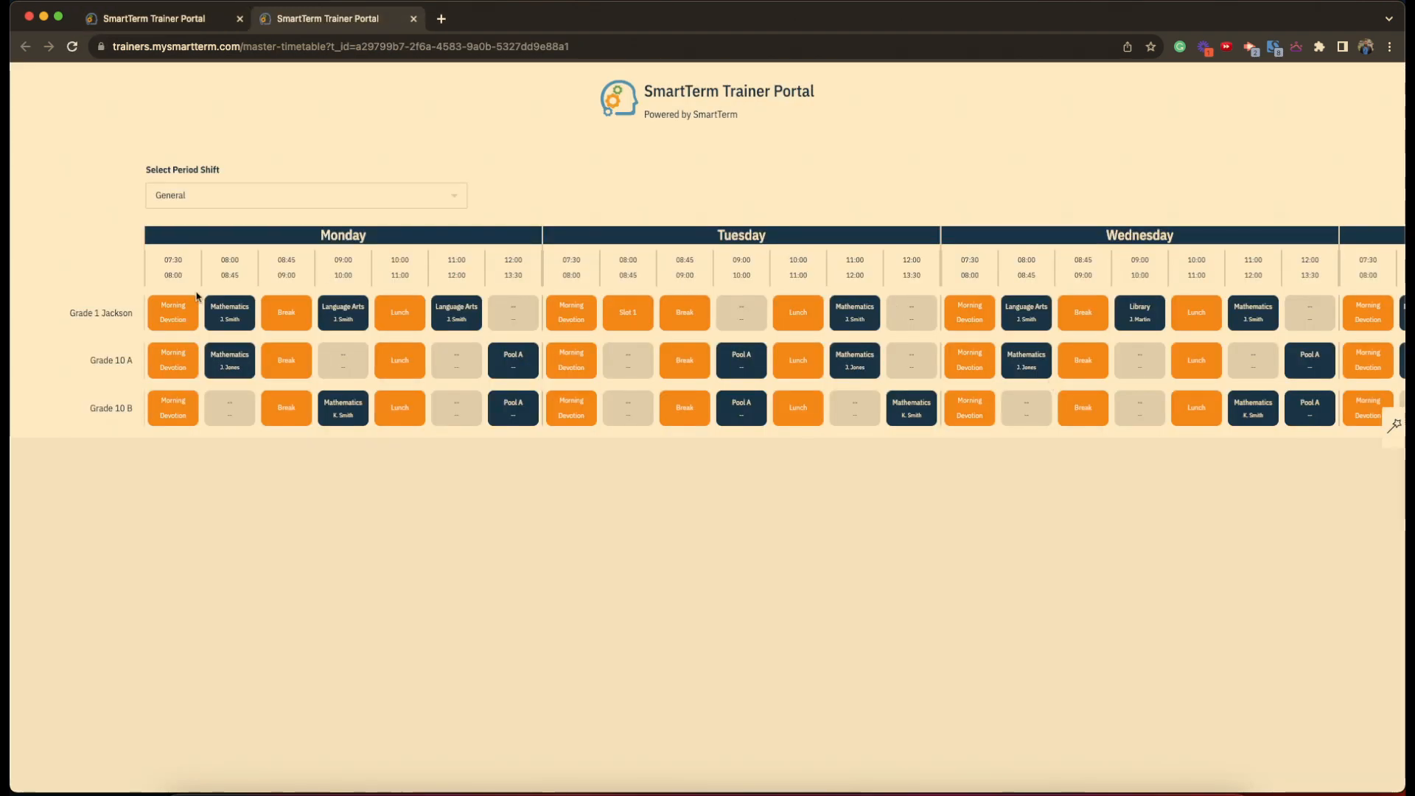
pyautogui.hscroll(10, 818, 325)
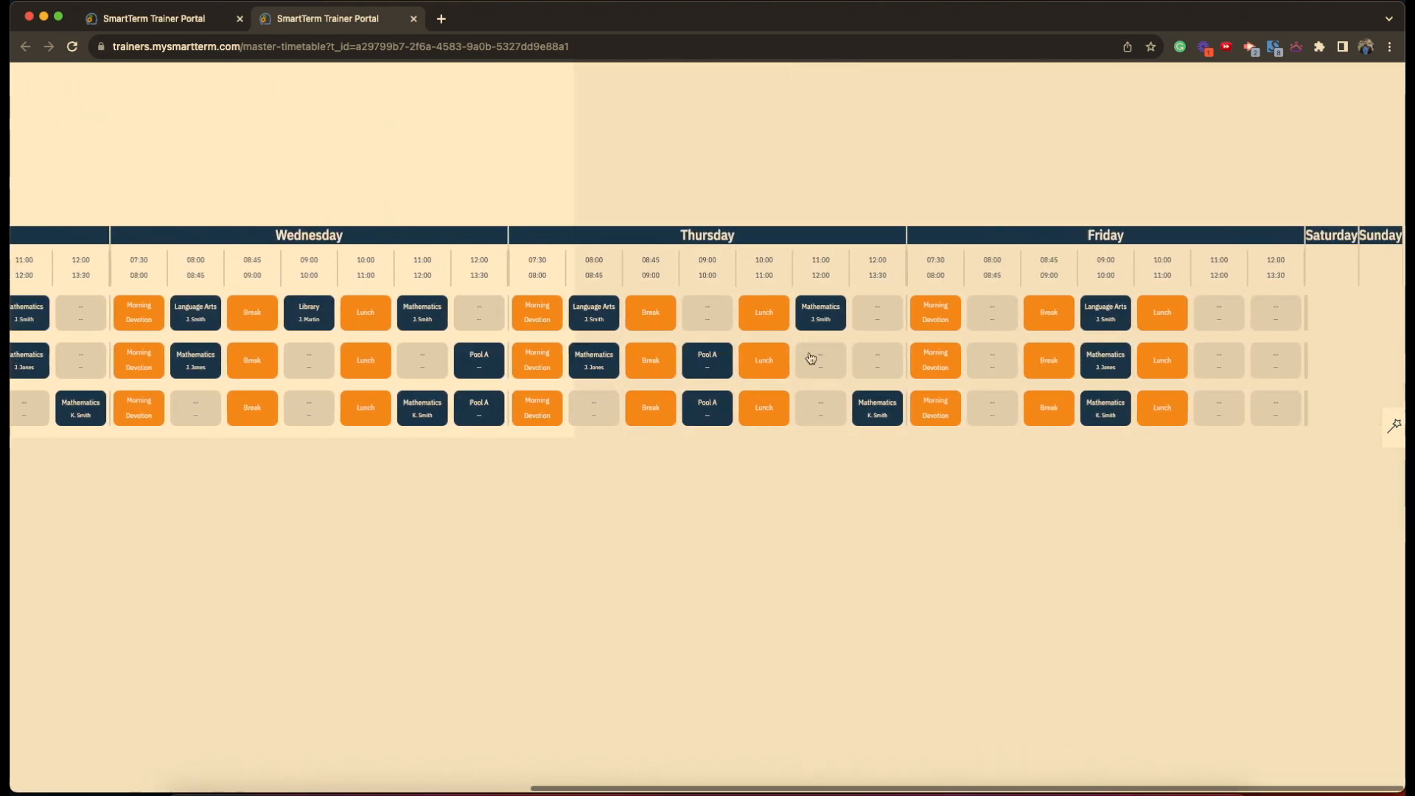
pyautogui.hscroll(-10, 811, 359)
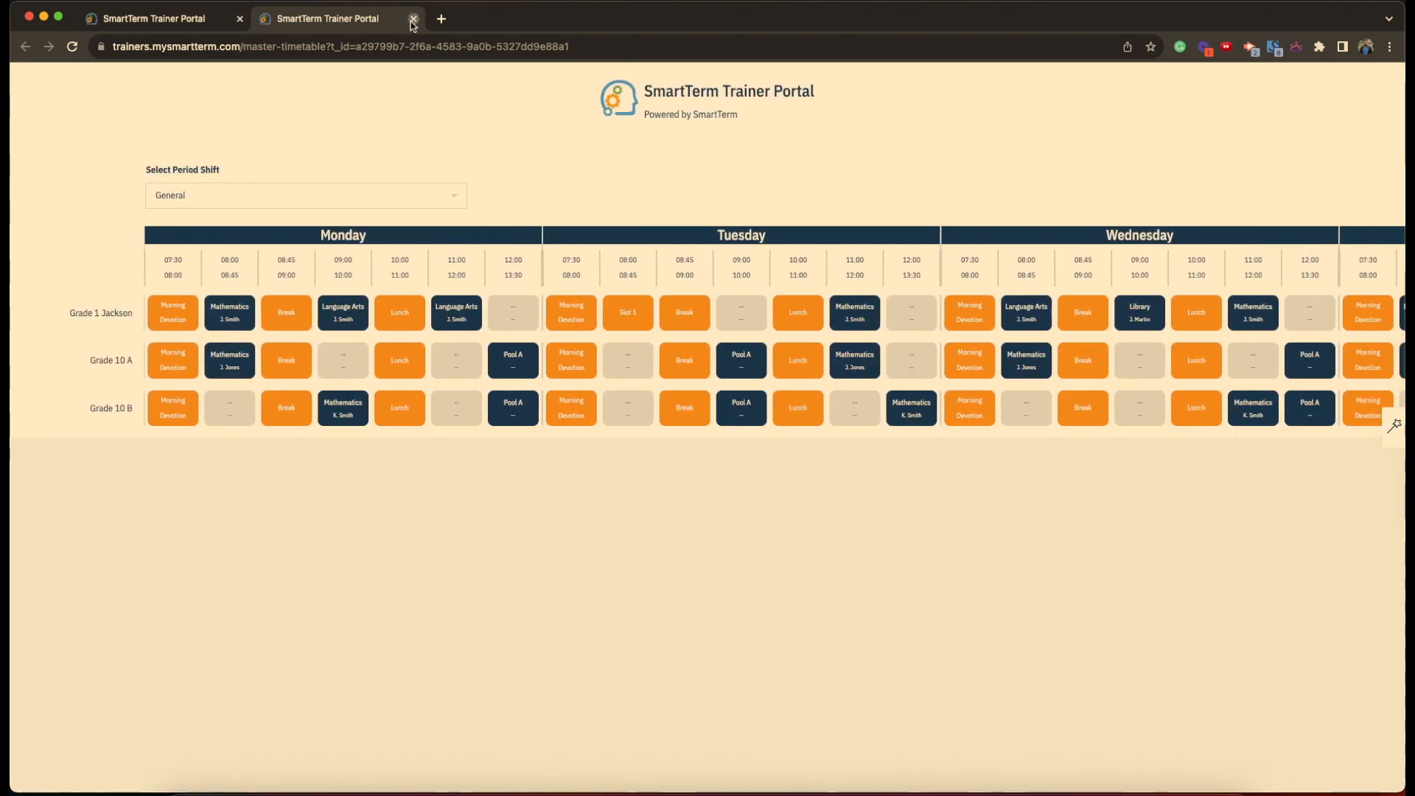
pyautogui.click(413, 18)
pyautogui.click(1063, 313)
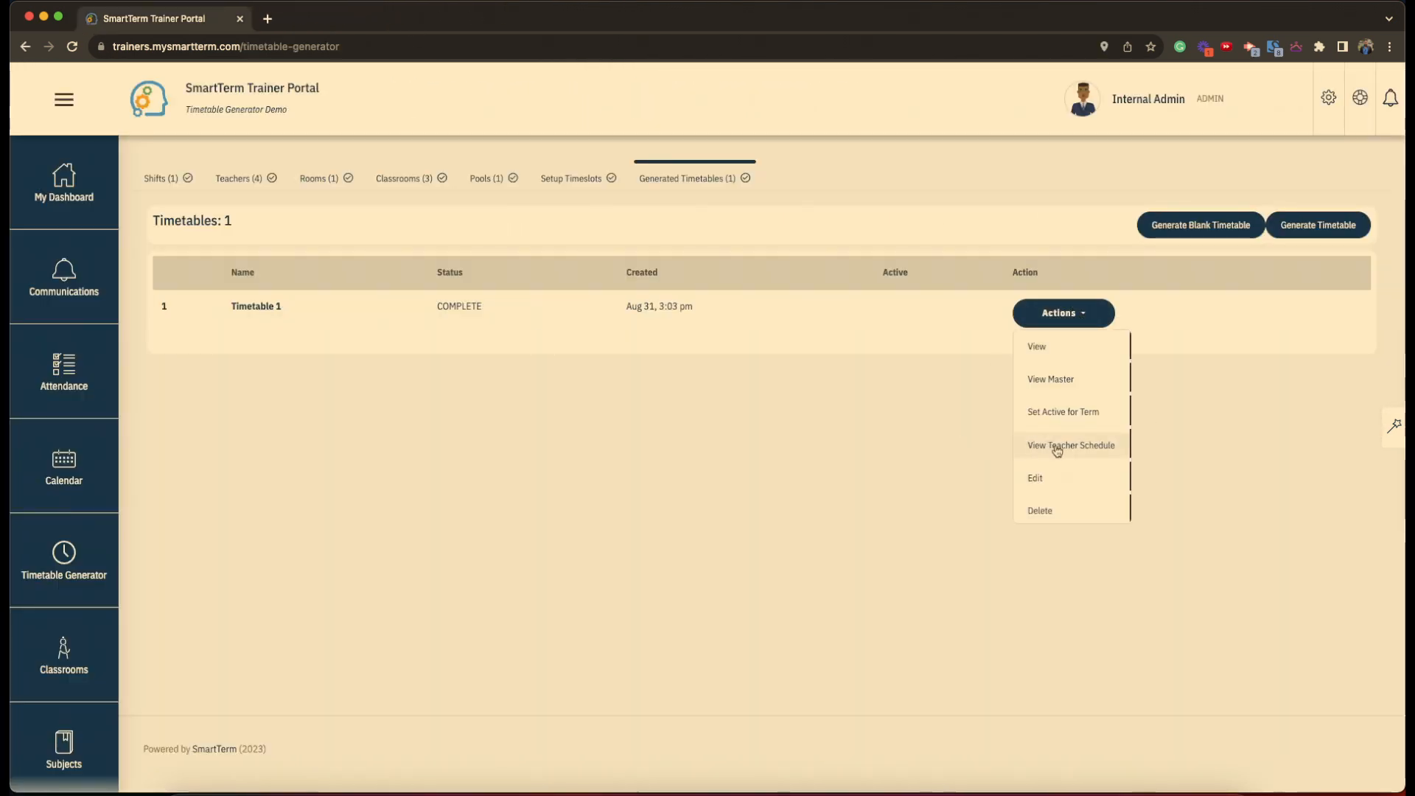
# - View Timetable 1's teacher schedules for three different teachers, then close the tab
pyautogui.click(1058, 446)
pyautogui.click(148, 145)
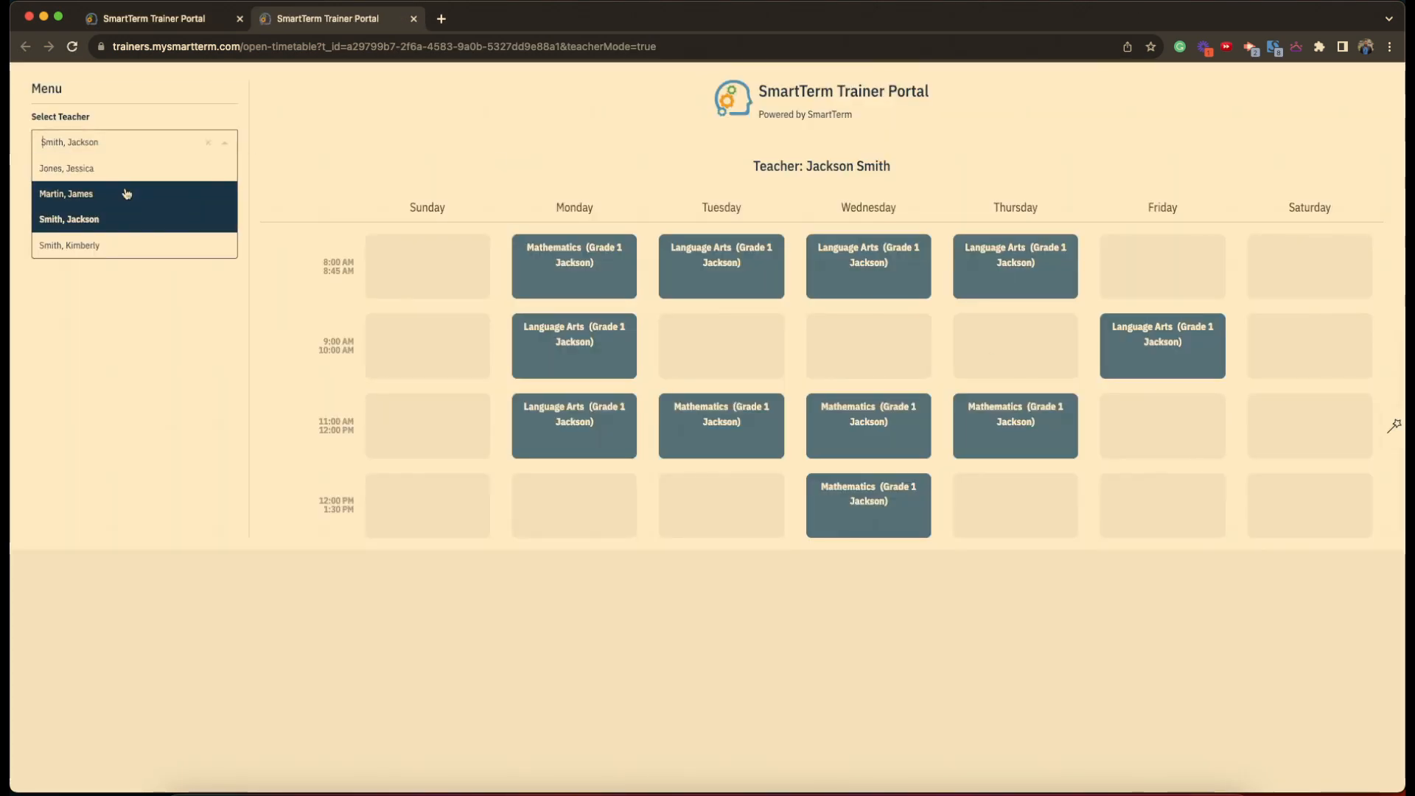
pyautogui.click(113, 195)
pyautogui.click(109, 137)
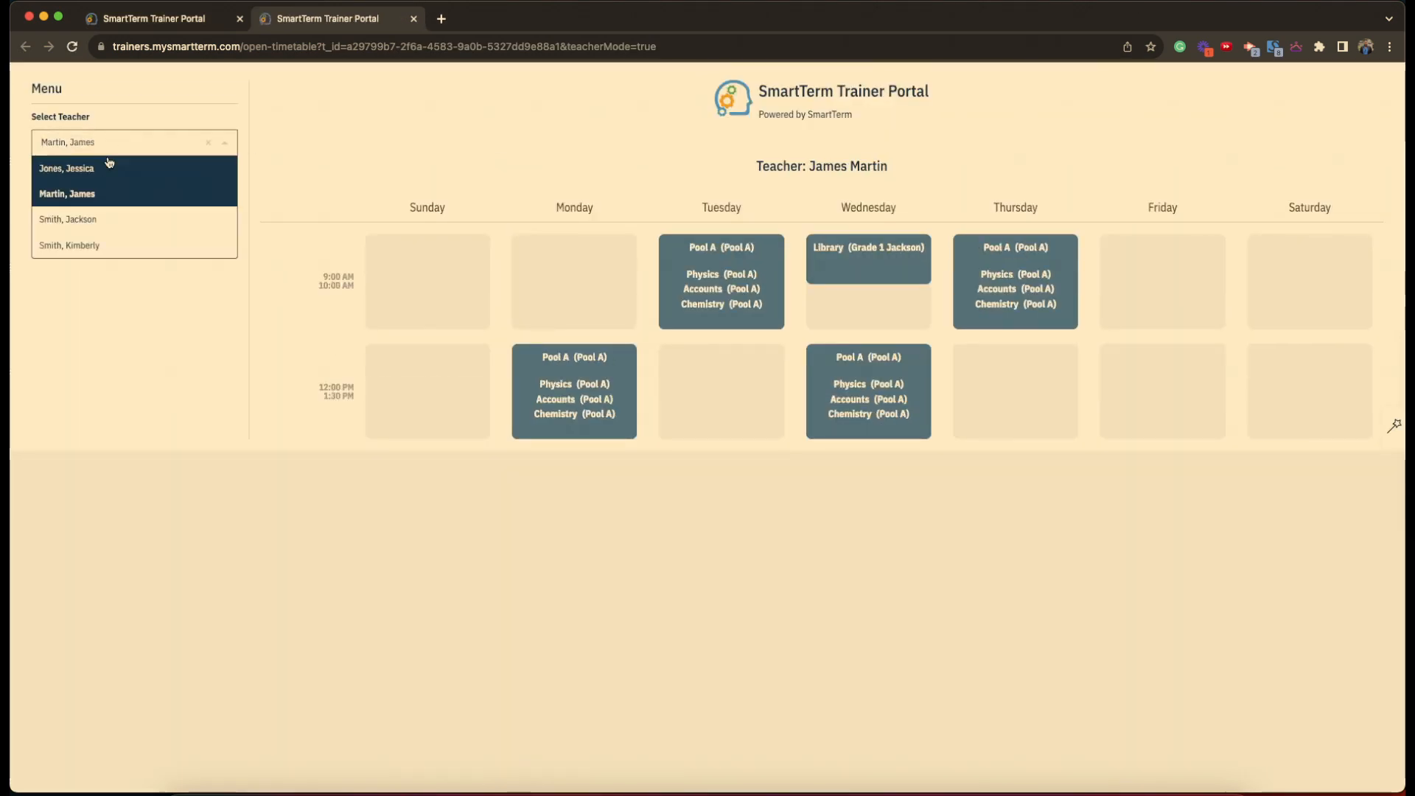
pyautogui.click(105, 169)
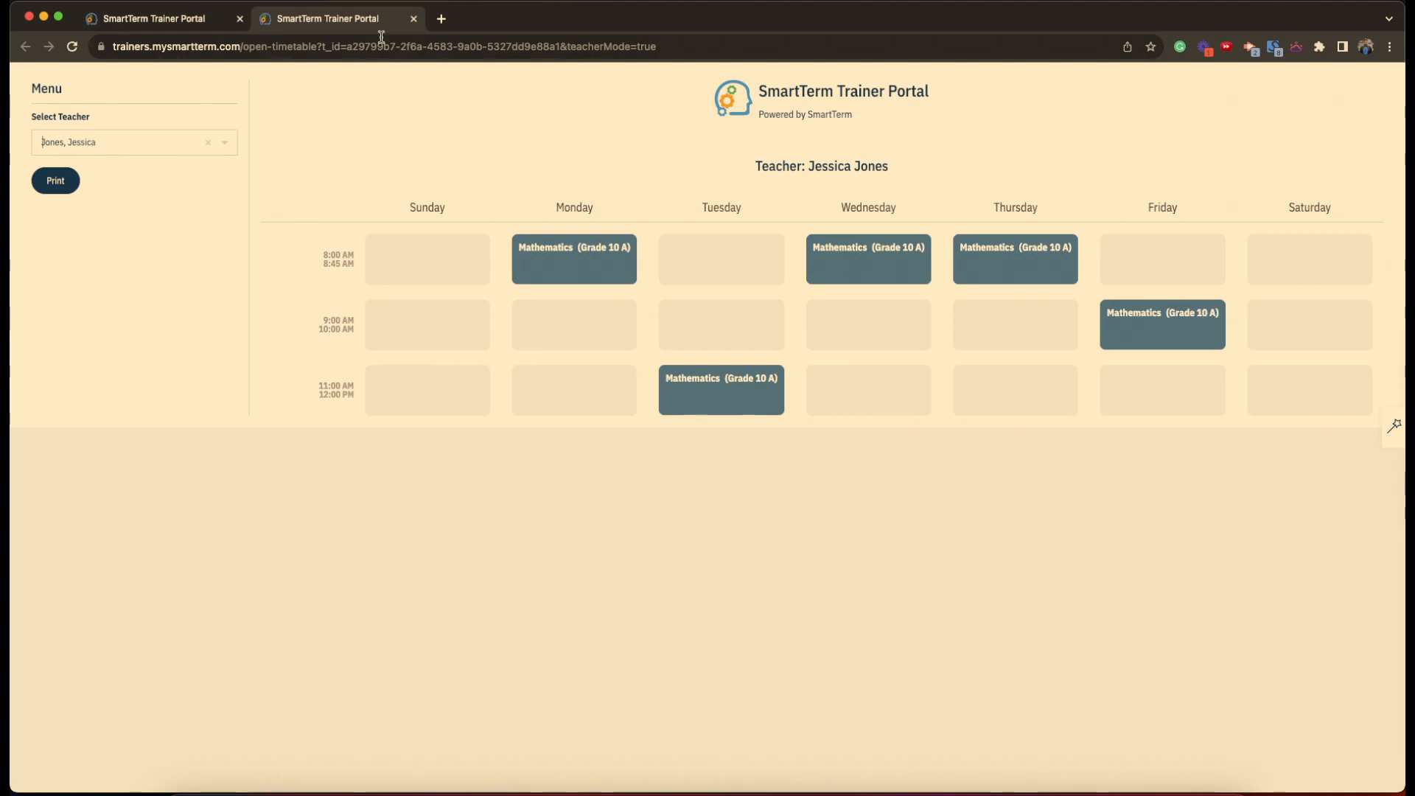
pyautogui.click(413, 19)
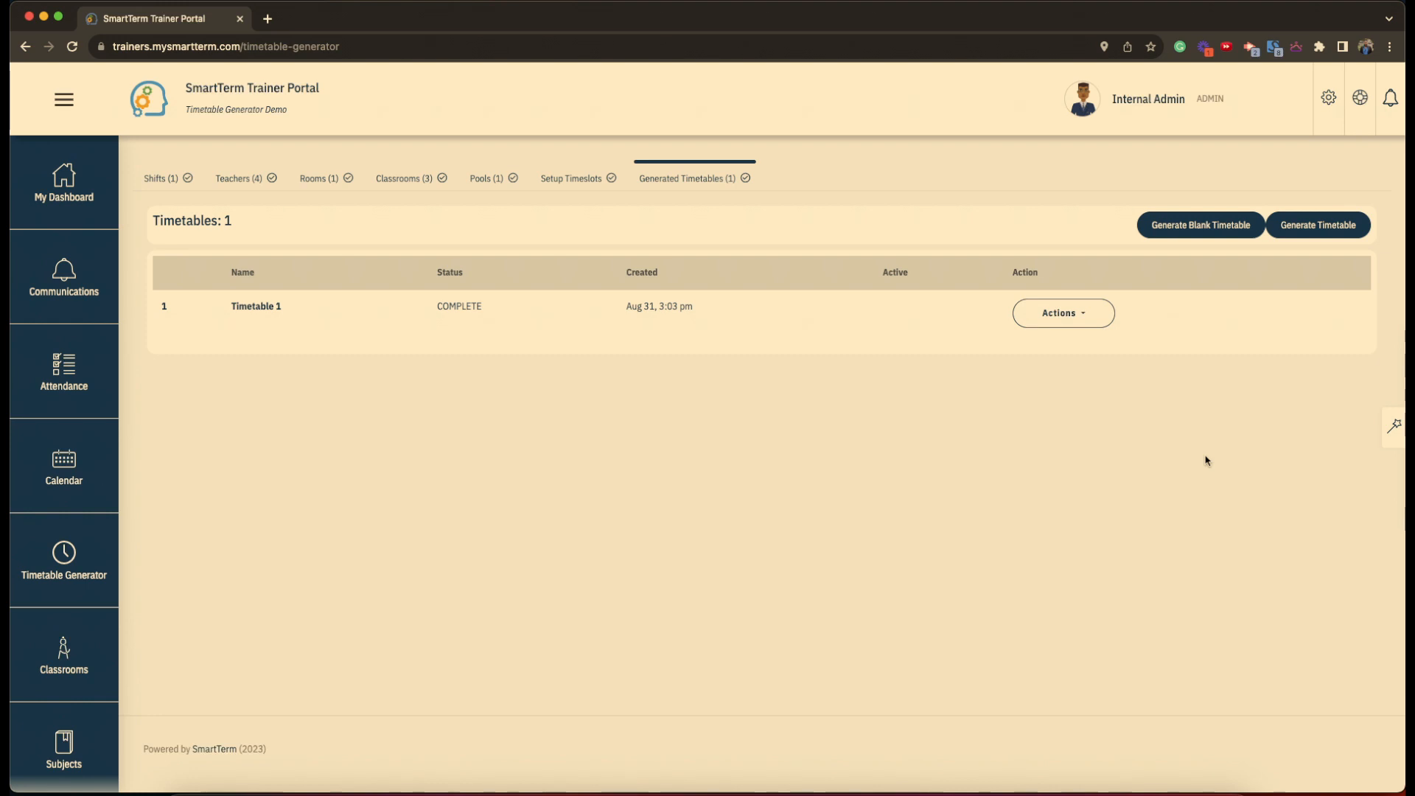
# - Create a blank timetable titled 'Blank Timetable 1' and reload the list to show it
pyautogui.click(1208, 231)
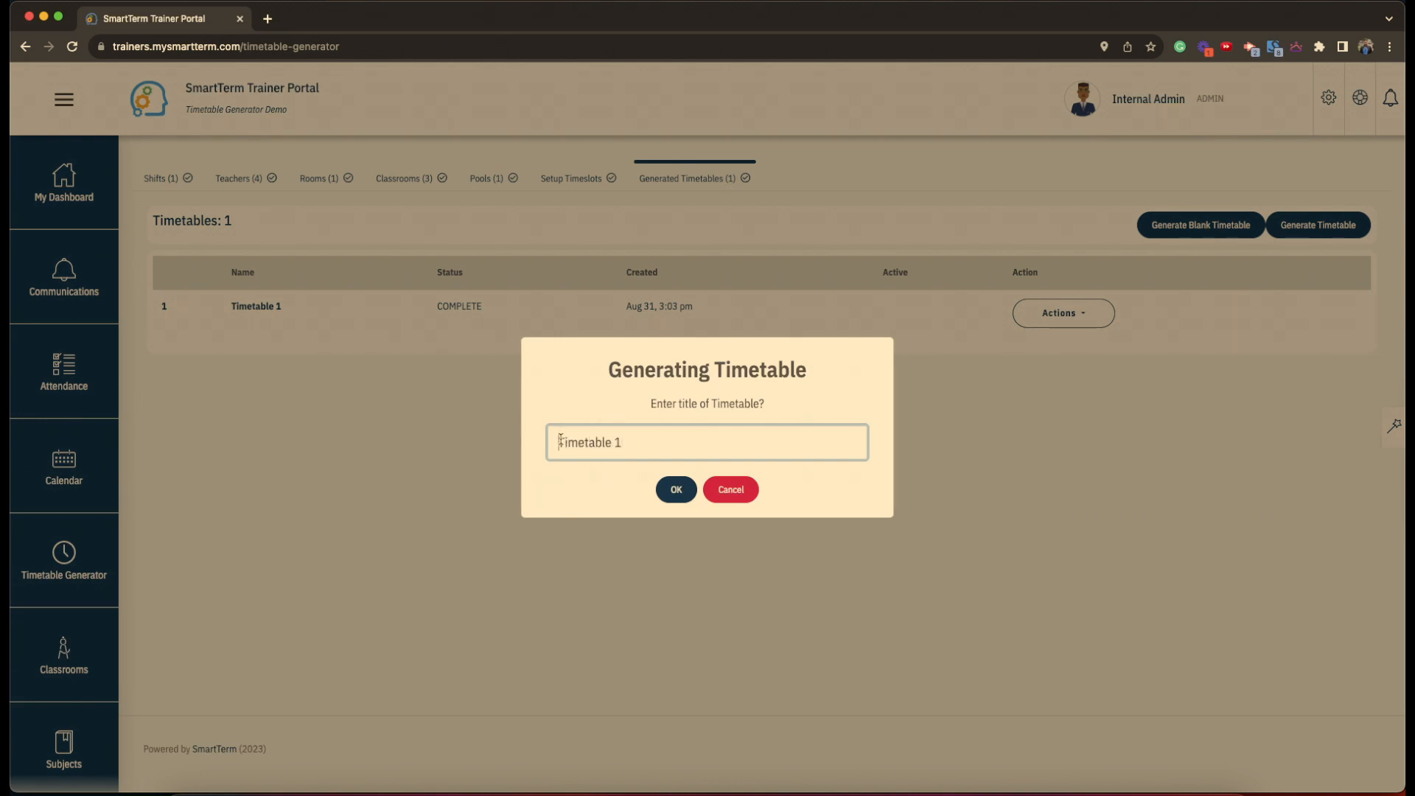
pyautogui.write('Blank')
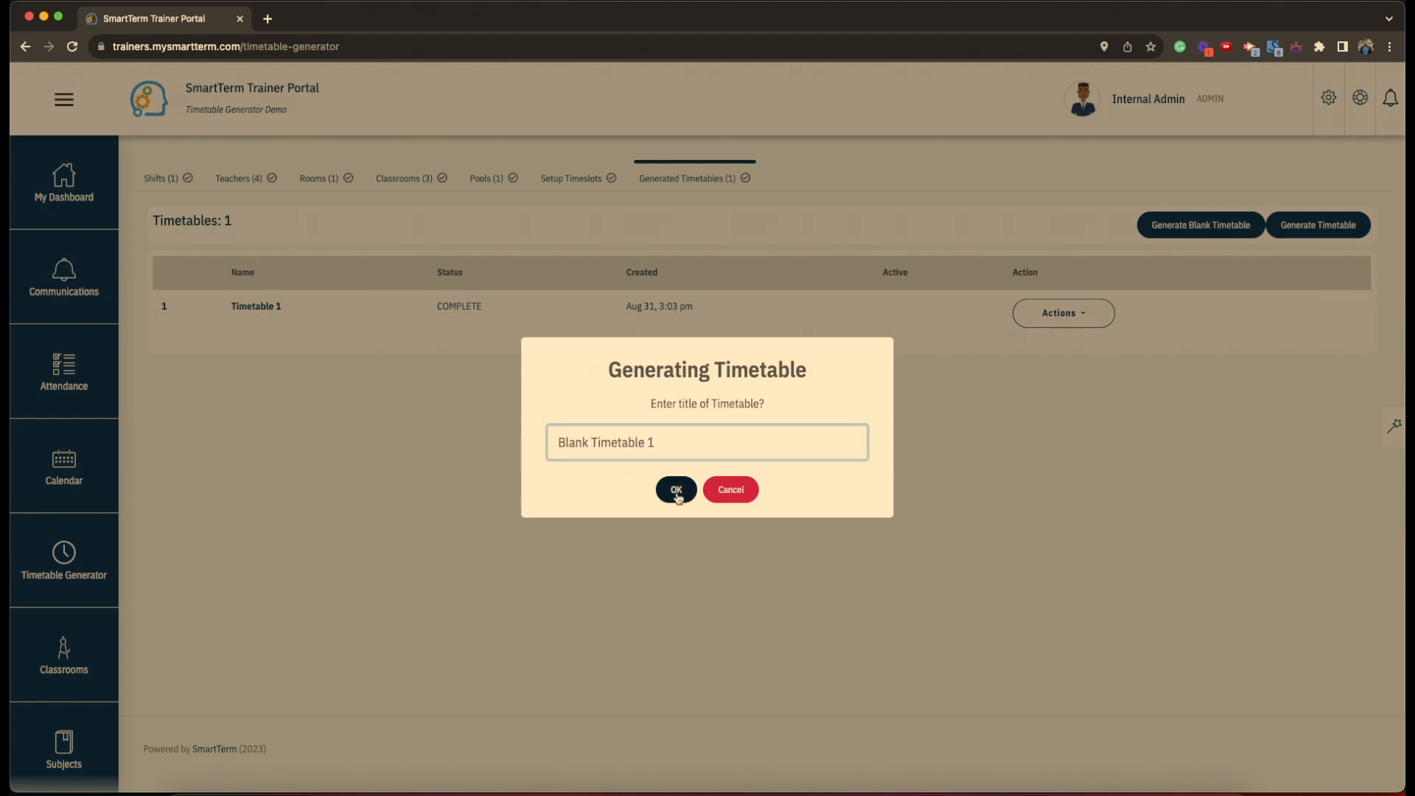
pyautogui.click(673, 488)
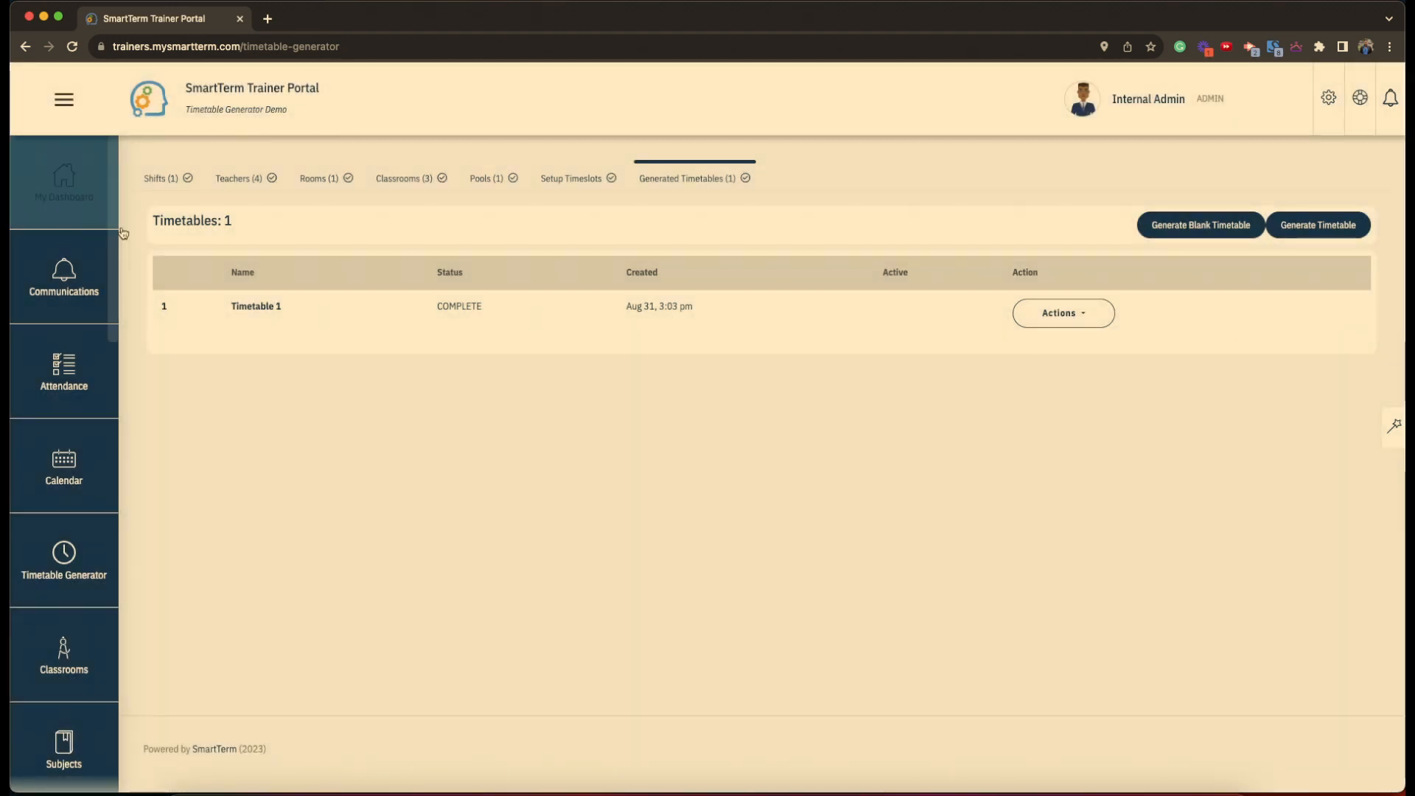
pyautogui.click(72, 44)
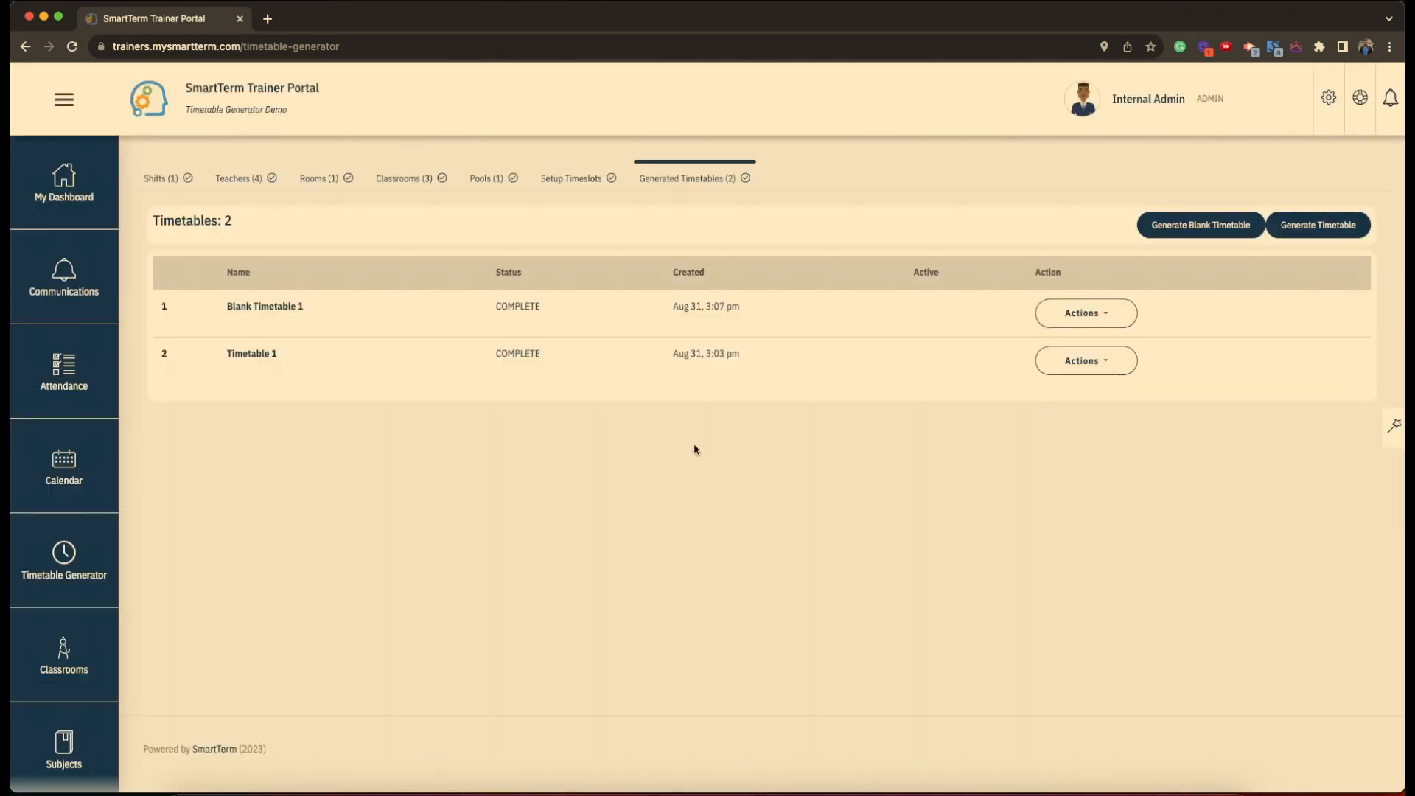
pyautogui.click(1095, 322)
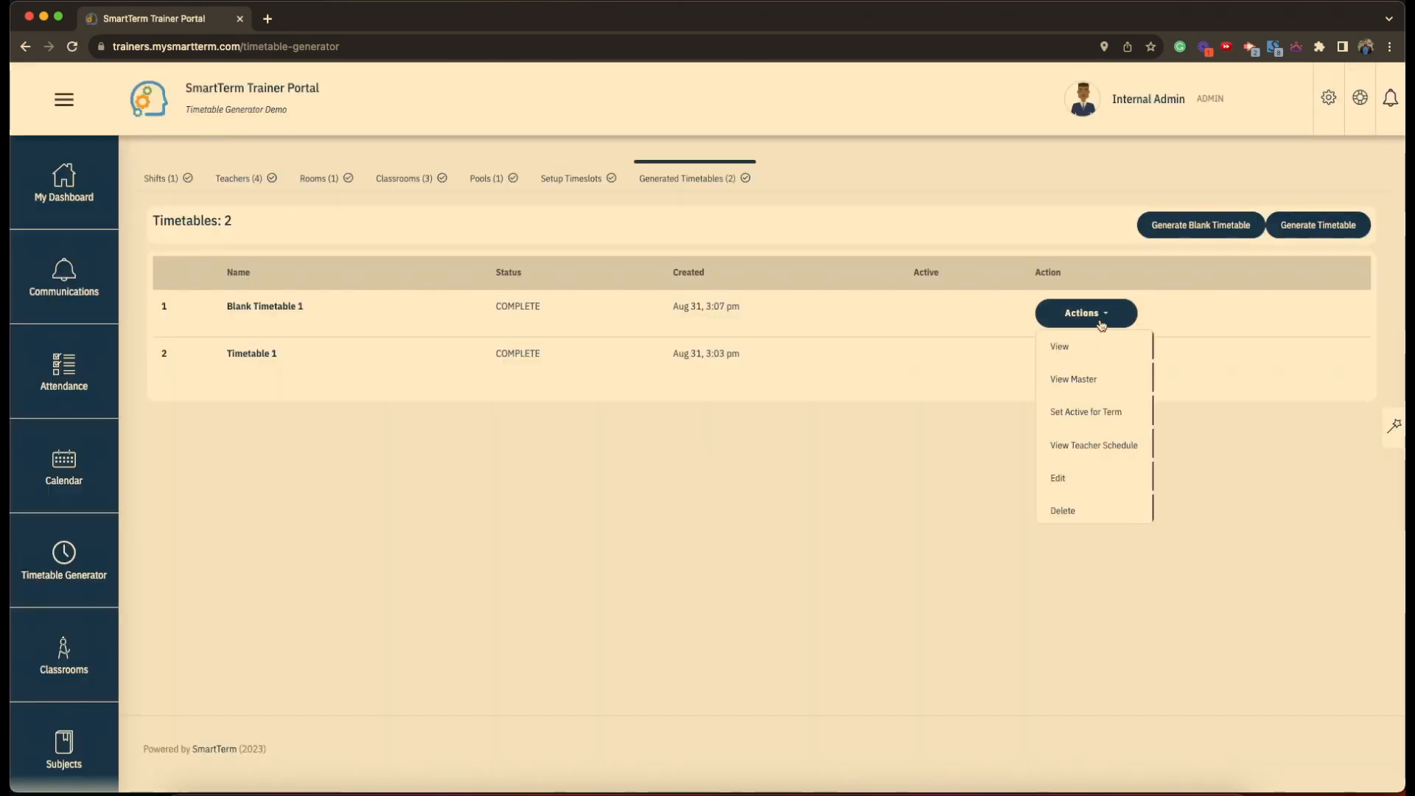
# - In Blank Timetable 1, schedule Monday Language Arts at 8:00, Library at 9:00, Mathematics at 11:00
pyautogui.click(1073, 479)
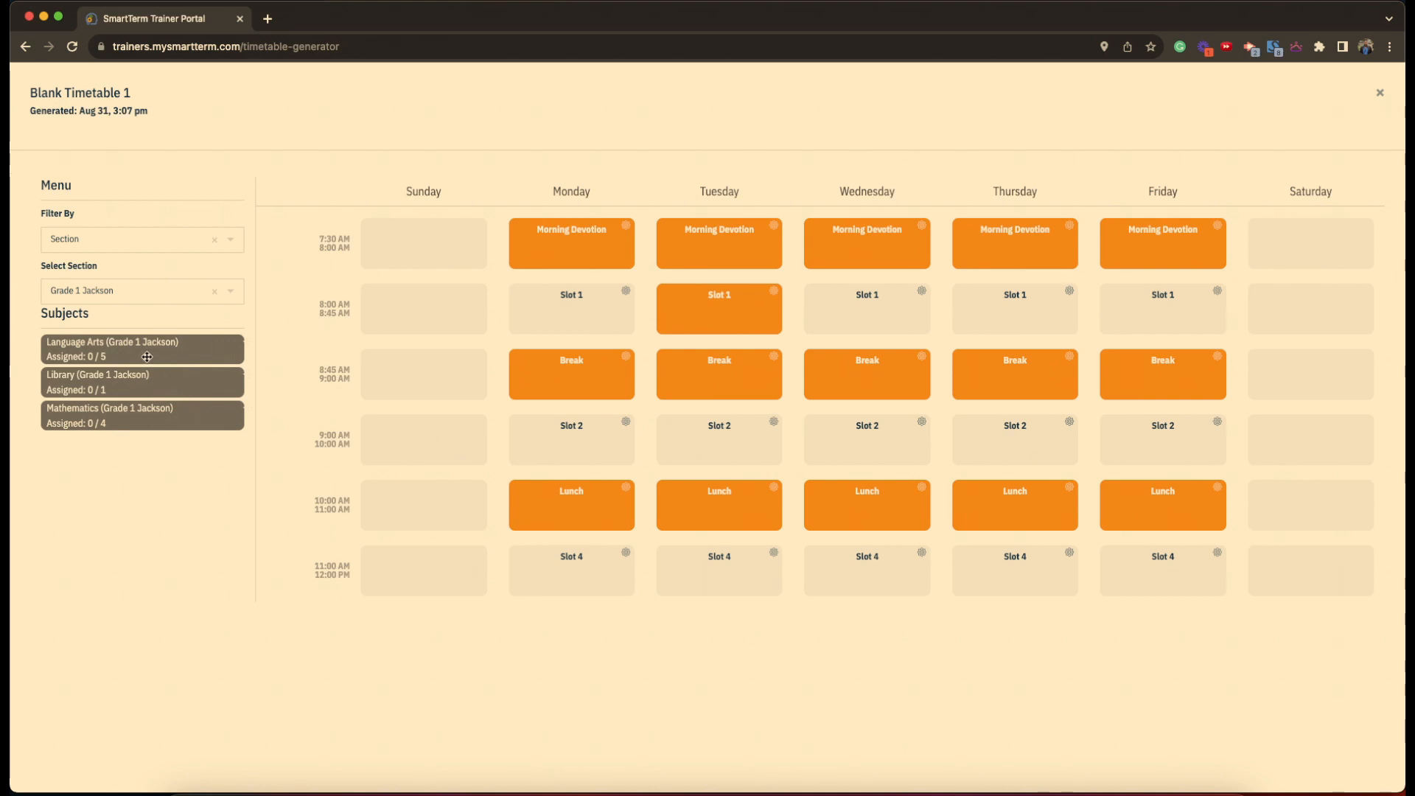
pyautogui.moveTo(147, 356); pyautogui.dragTo(593, 327)
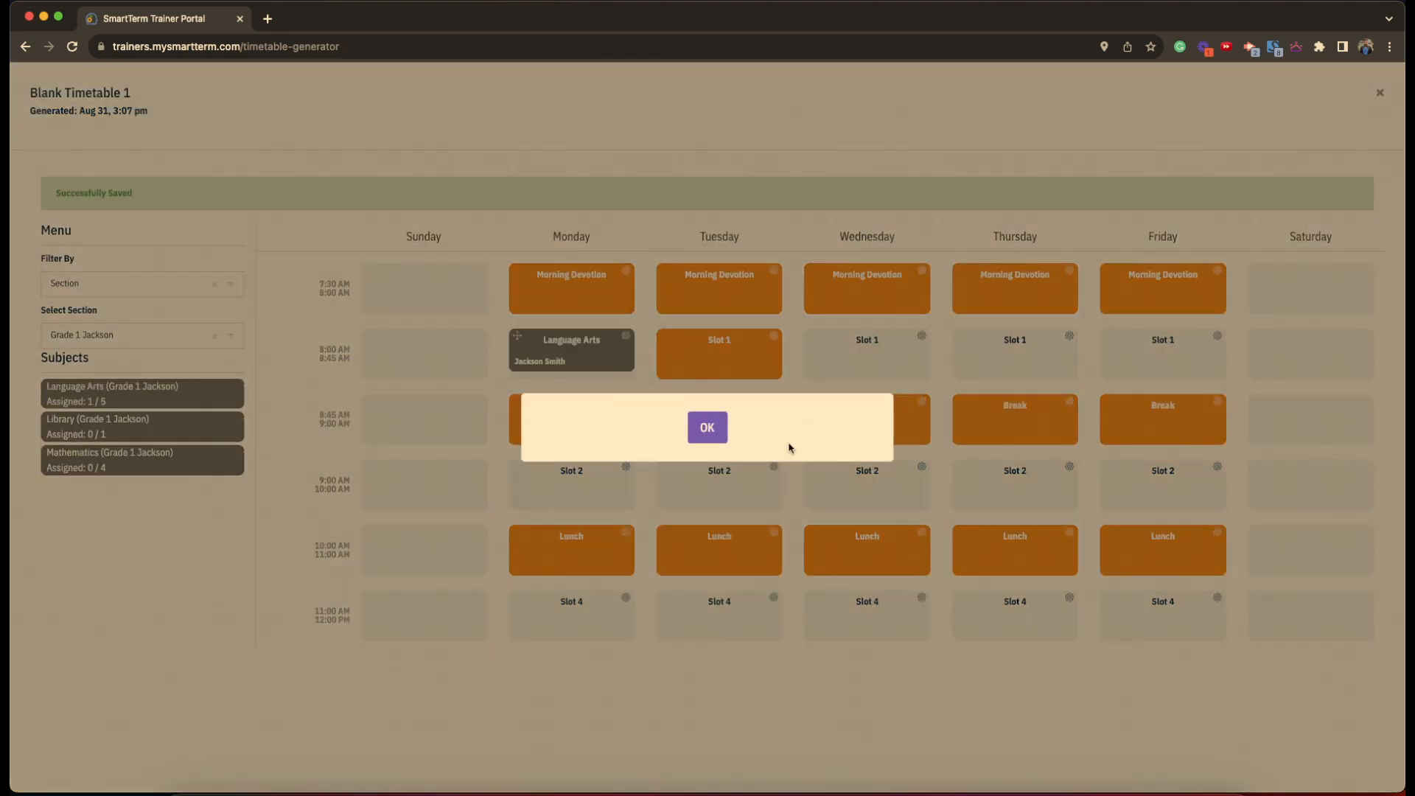
pyautogui.click(708, 427)
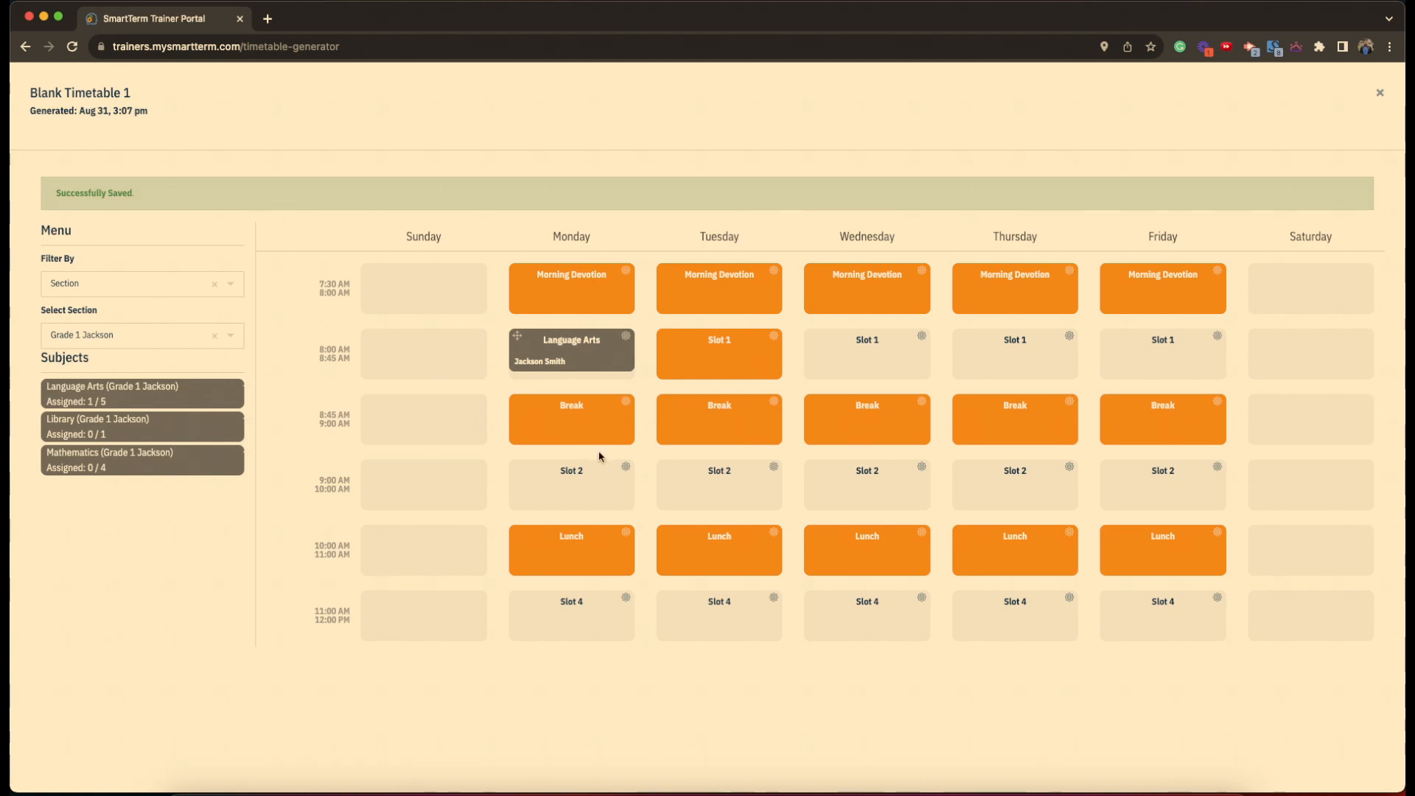
pyautogui.moveTo(202, 435); pyautogui.dragTo(586, 483)
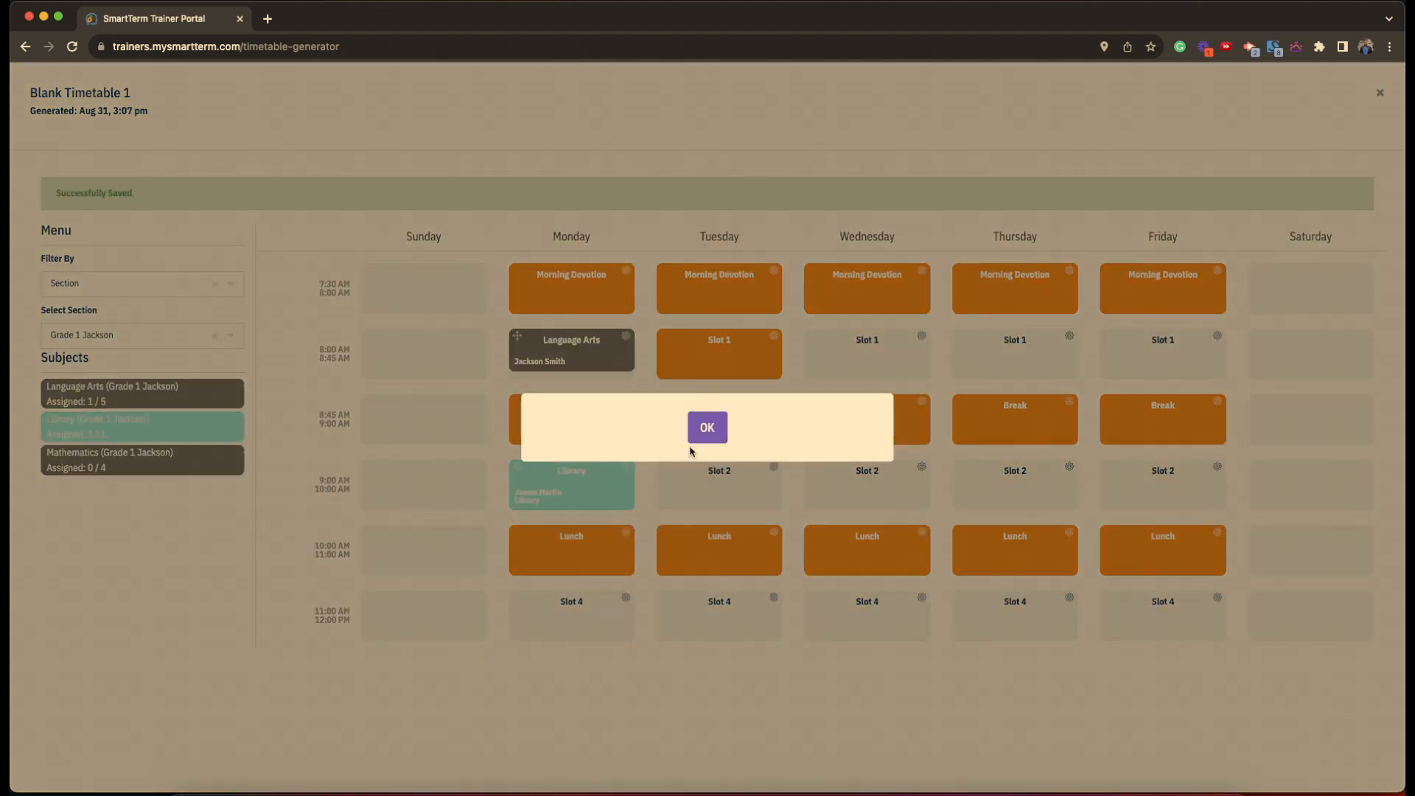
pyautogui.click(697, 436)
pyautogui.moveTo(86, 465); pyautogui.dragTo(604, 603)
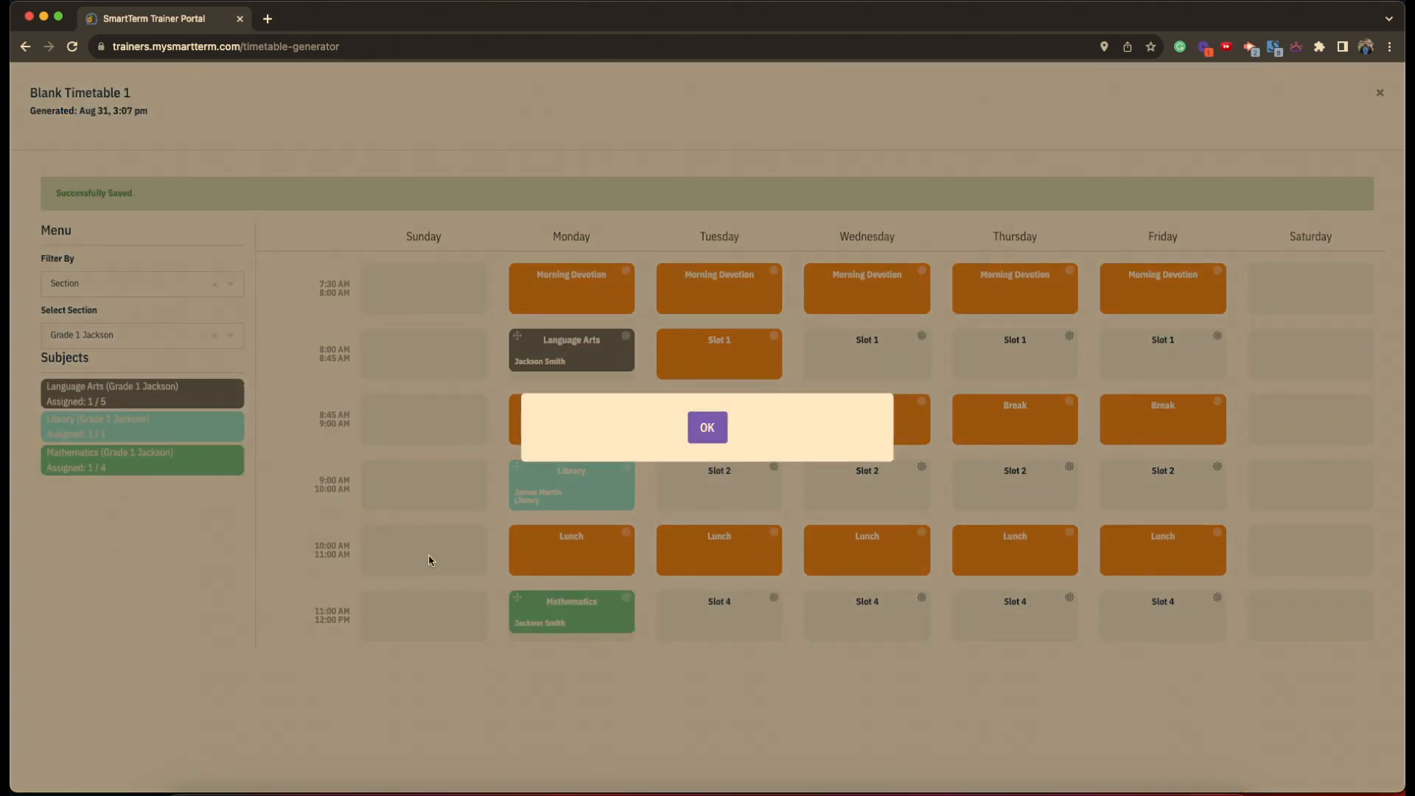
pyautogui.click(715, 435)
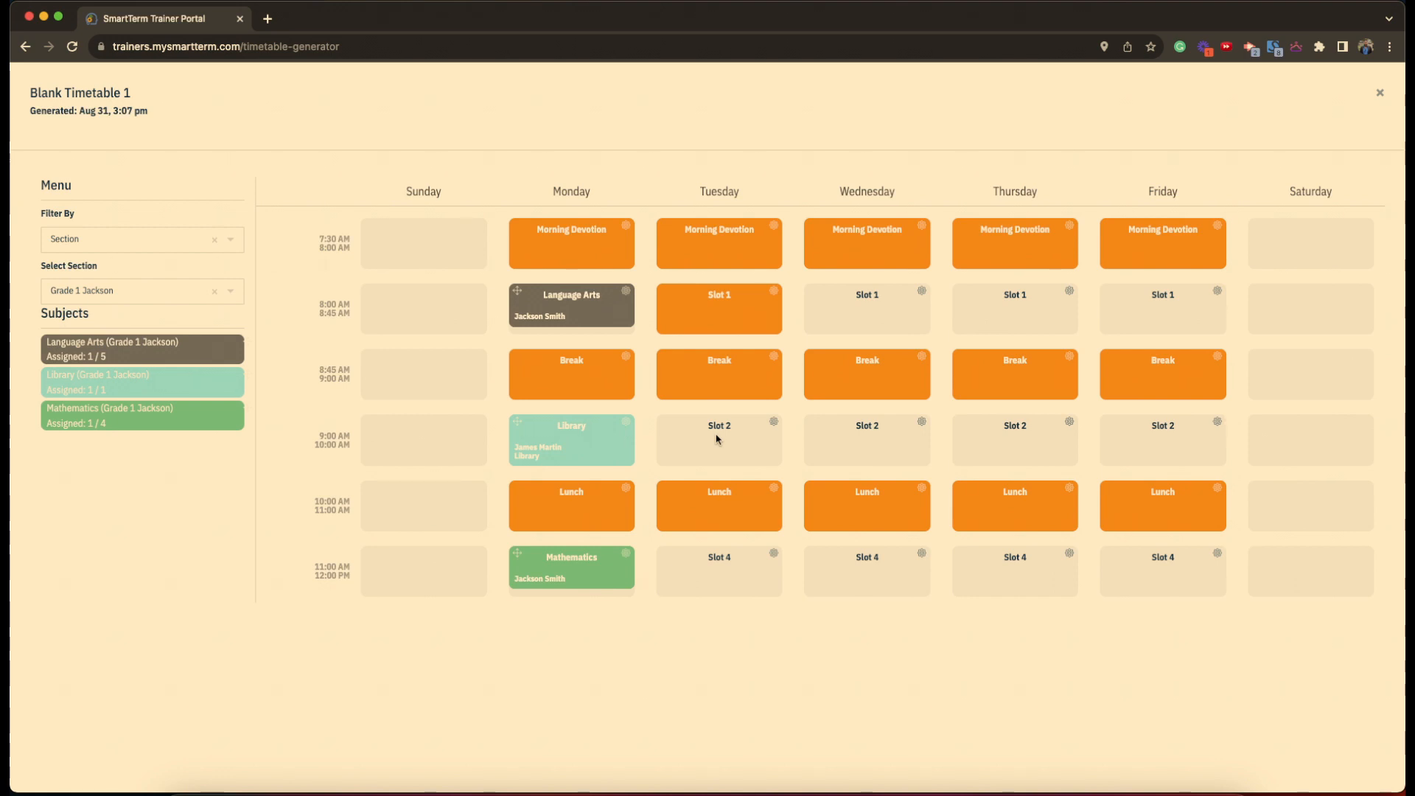
pyautogui.click(1380, 94)
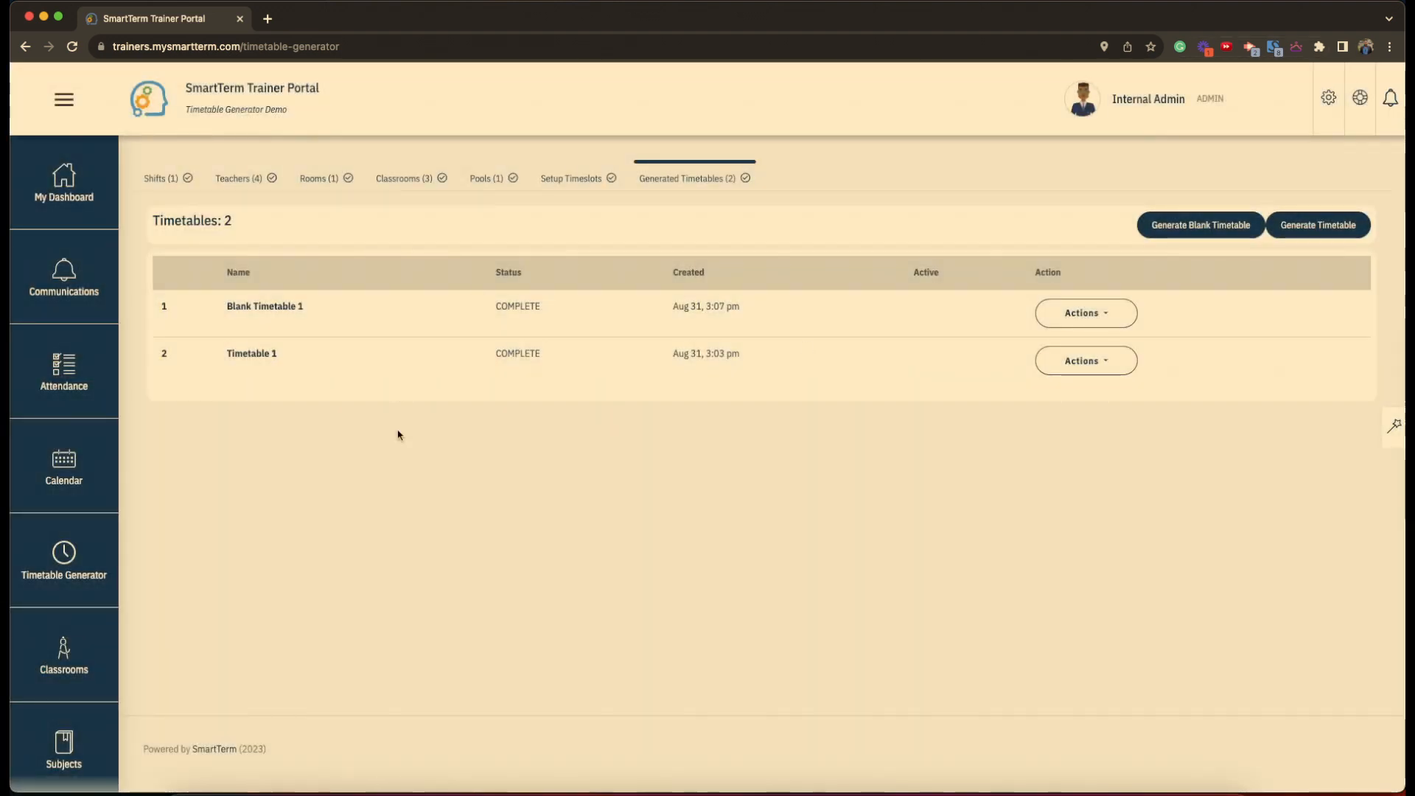